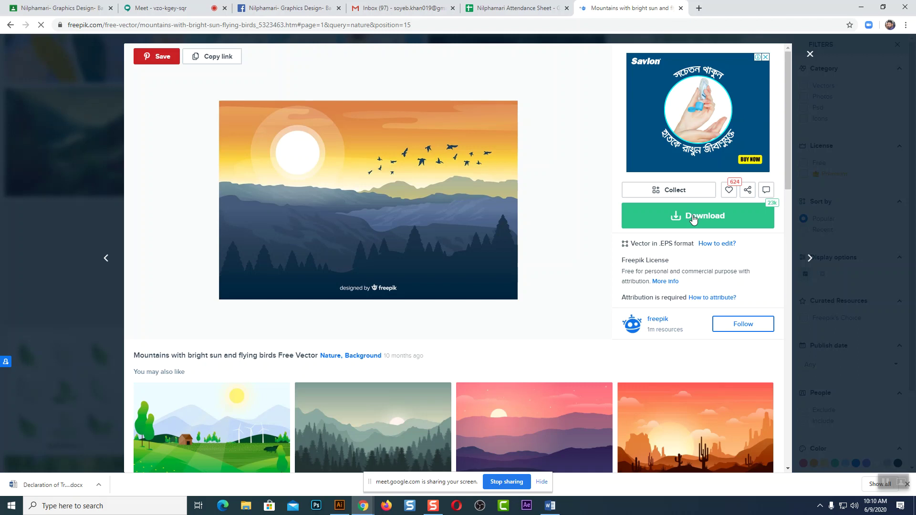
# Download the free version of the mountains with bright sun and flying birds vector from Freepik.
pyautogui.click(694, 219)
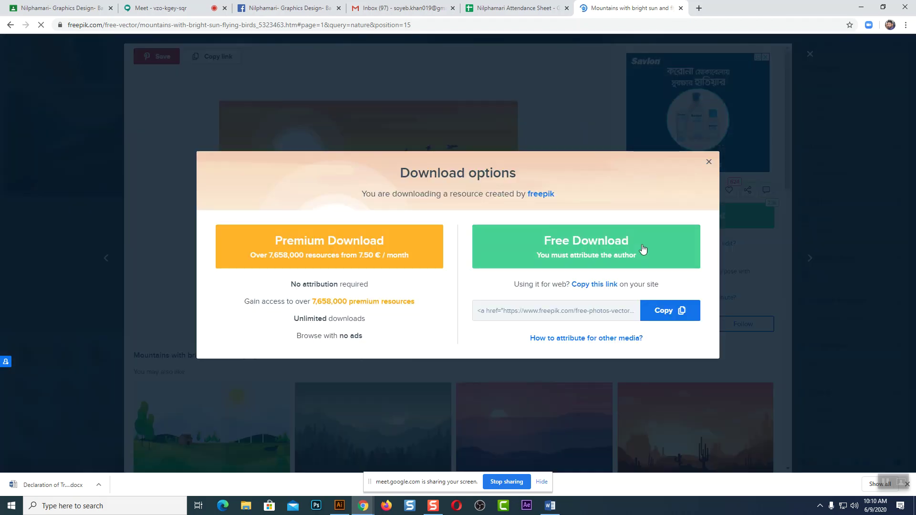
pyautogui.click(575, 249)
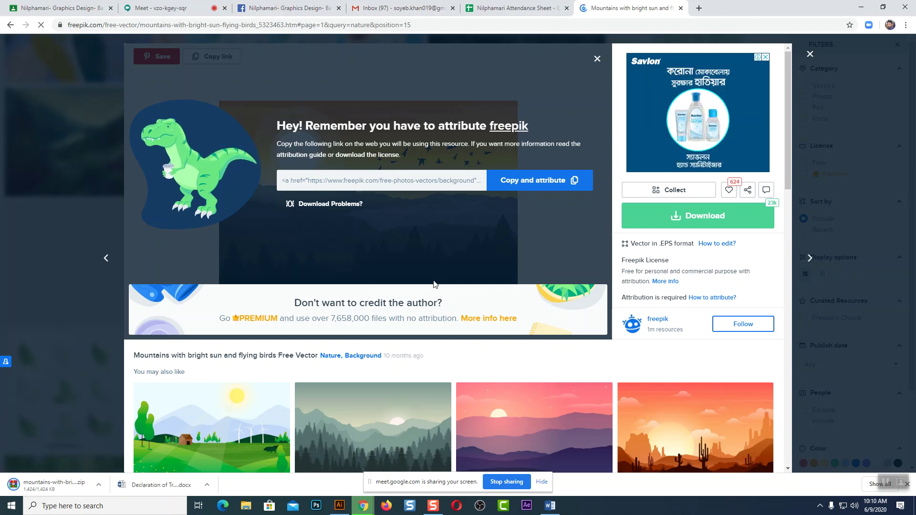
# From Illustrator's Open dialog, extract the downloaded mountains zip in Downloads into its own folder.
pyautogui.click(340, 506)
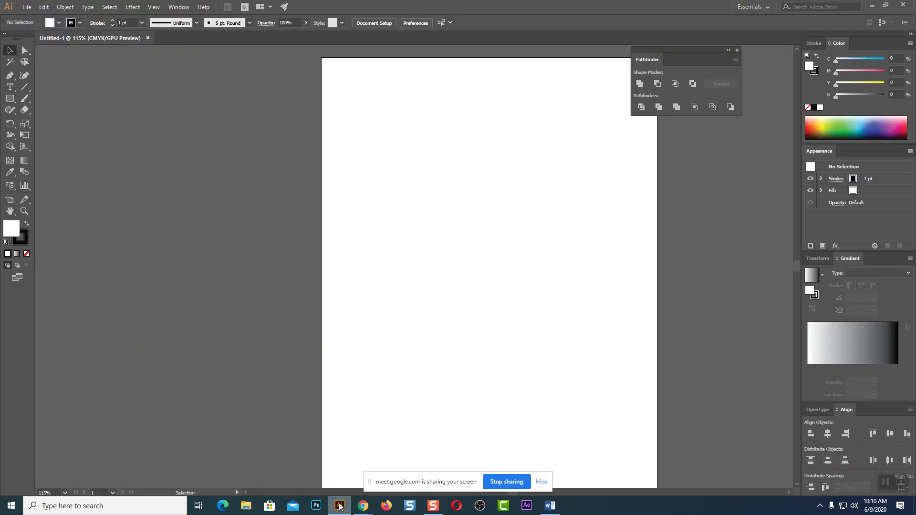
pyautogui.click(26, 7)
pyautogui.click(50, 40)
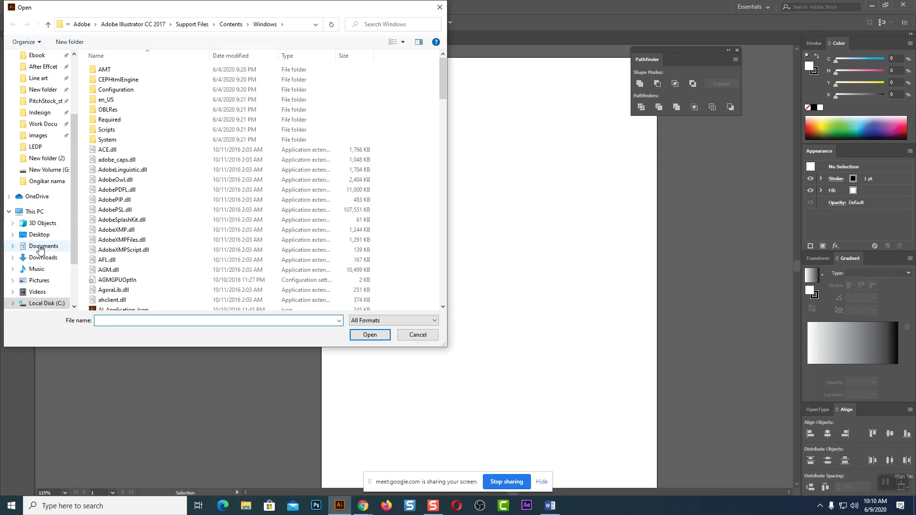
pyautogui.click(42, 257)
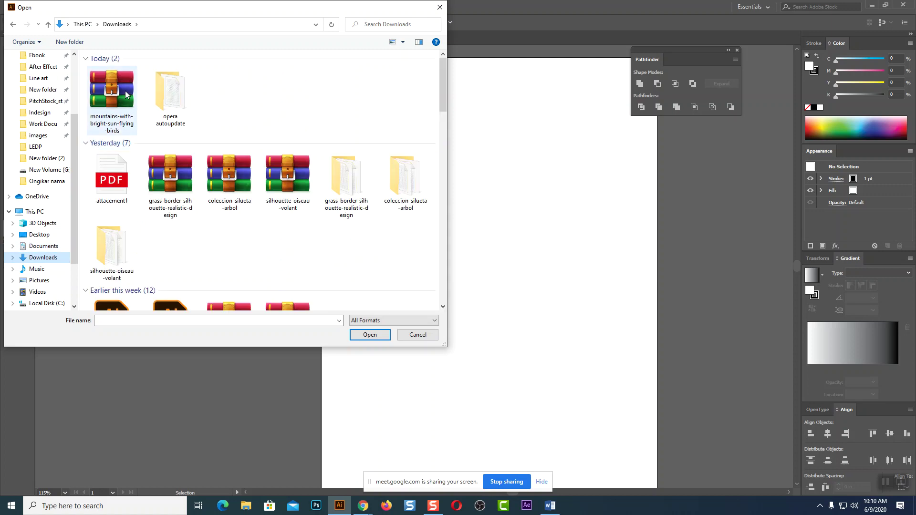
pyautogui.click(126, 94)
pyautogui.rightClick(126, 92)
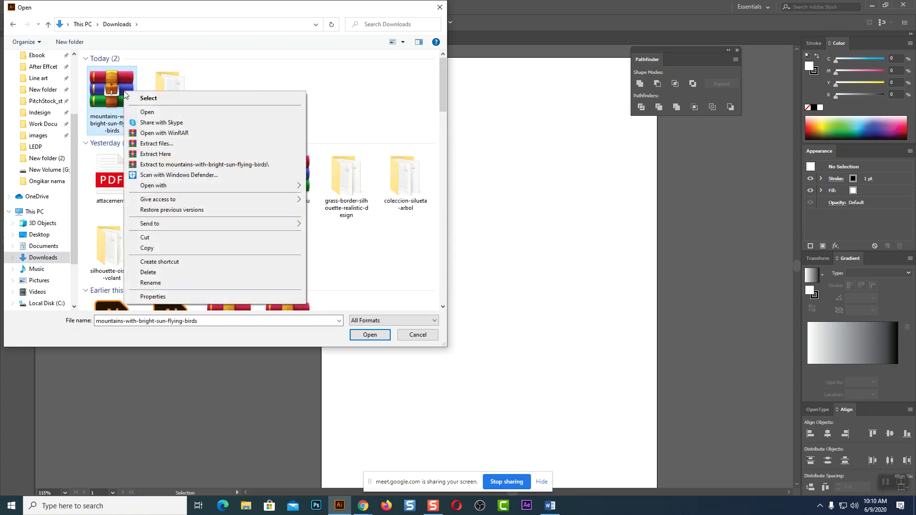
pyautogui.click(159, 165)
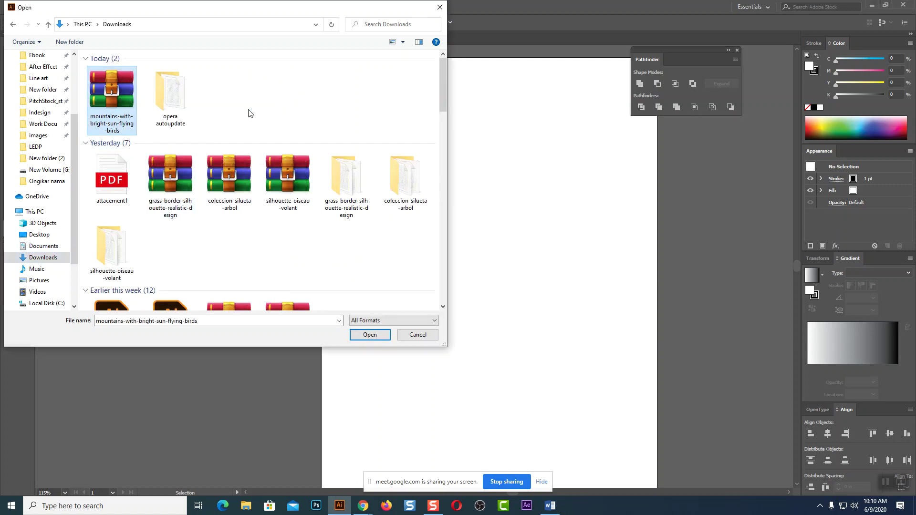
# Open 2756498.ai from the extracted mountains folder.
pyautogui.doubleClick(230, 98)
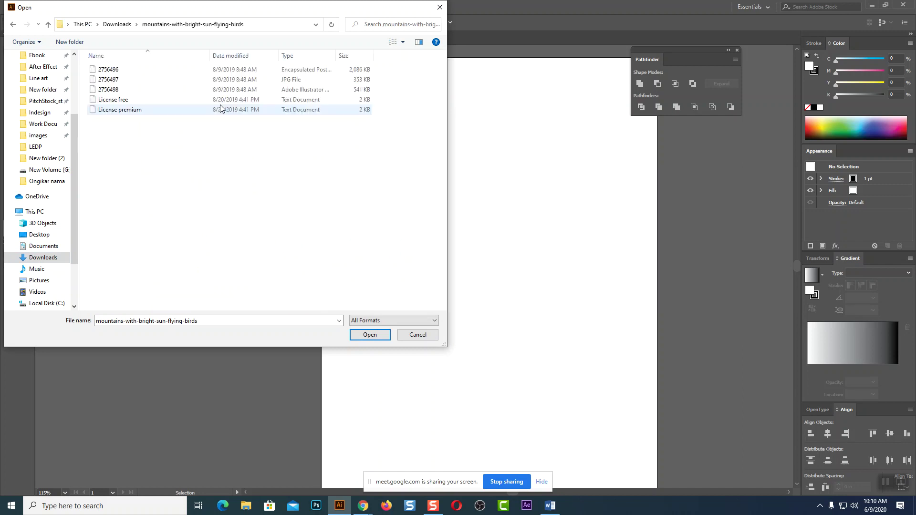
pyautogui.click(120, 90)
pyautogui.click(361, 336)
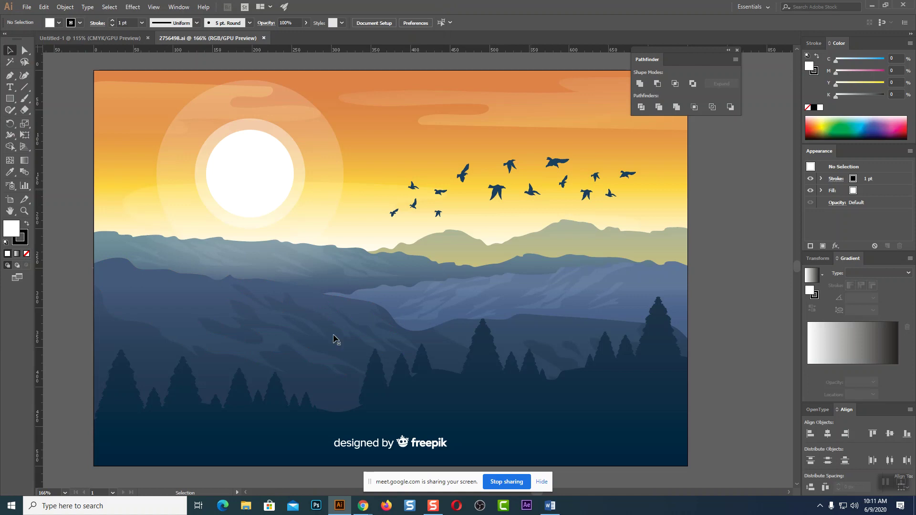
# Zoom out, select the whole landscape artwork and ungroup it.
pyautogui.hotkey('ctrl', 'z')
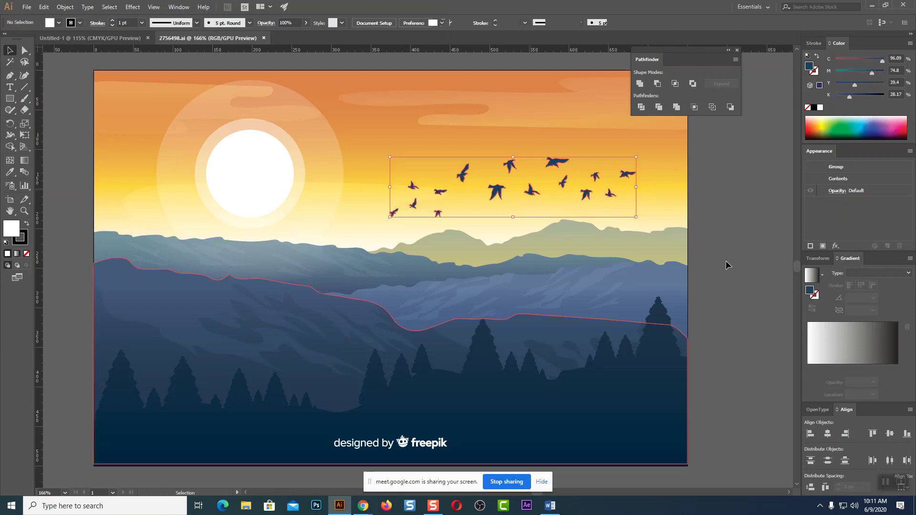
pyautogui.click(726, 260)
pyautogui.press('a')
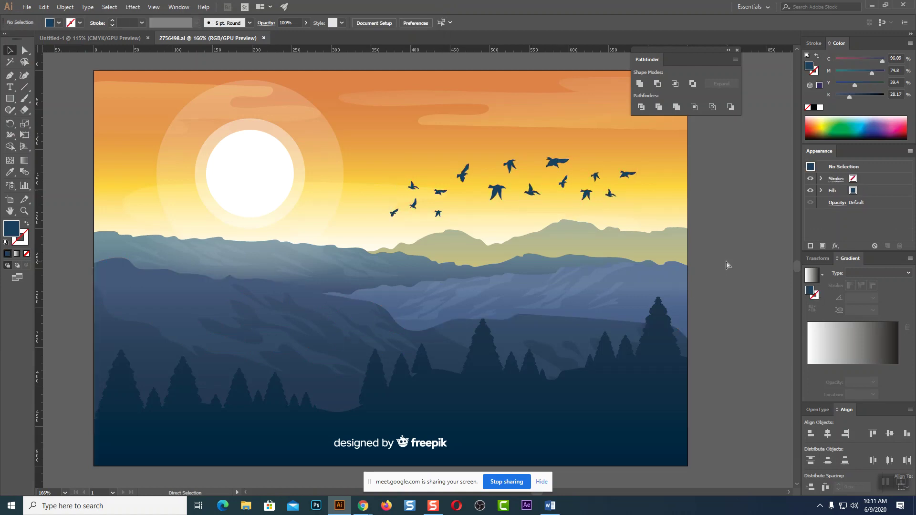
pyautogui.hotkey('ctrl', '-')
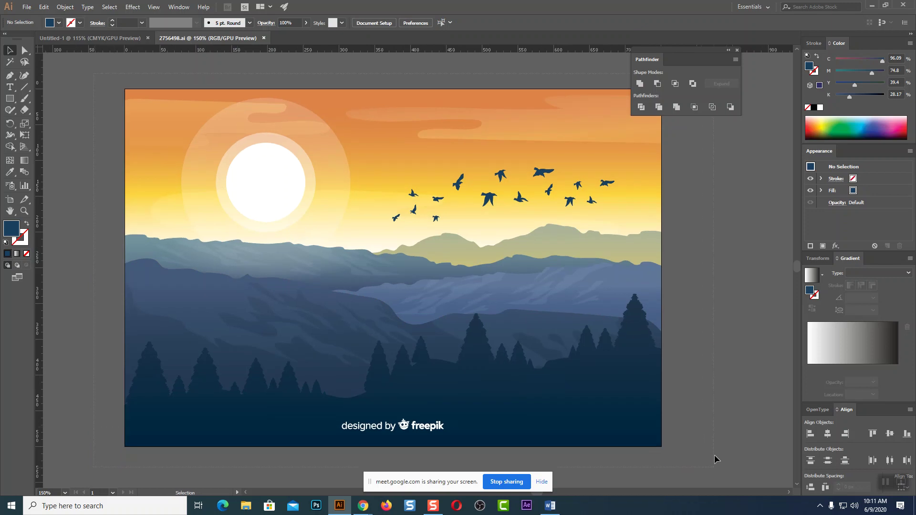
pyautogui.moveTo(714, 467); pyautogui.dragTo(689, 434)
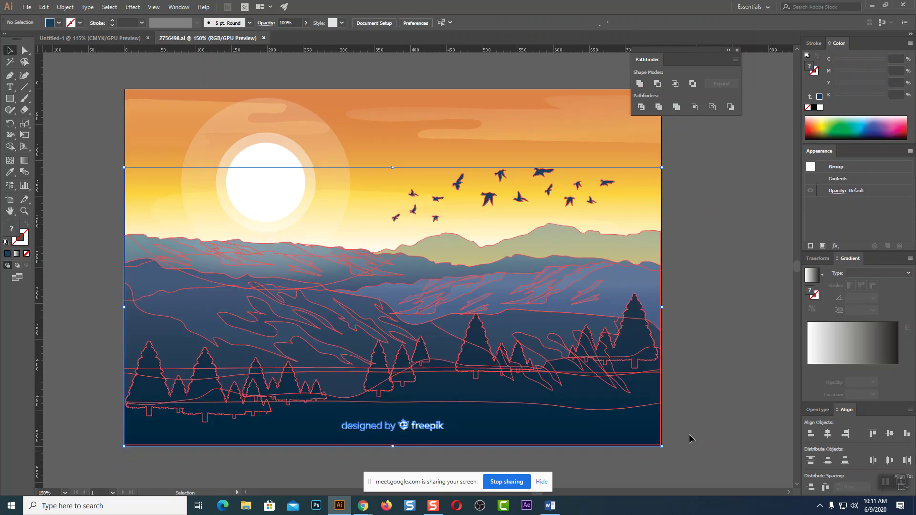
pyautogui.rightClick(446, 247)
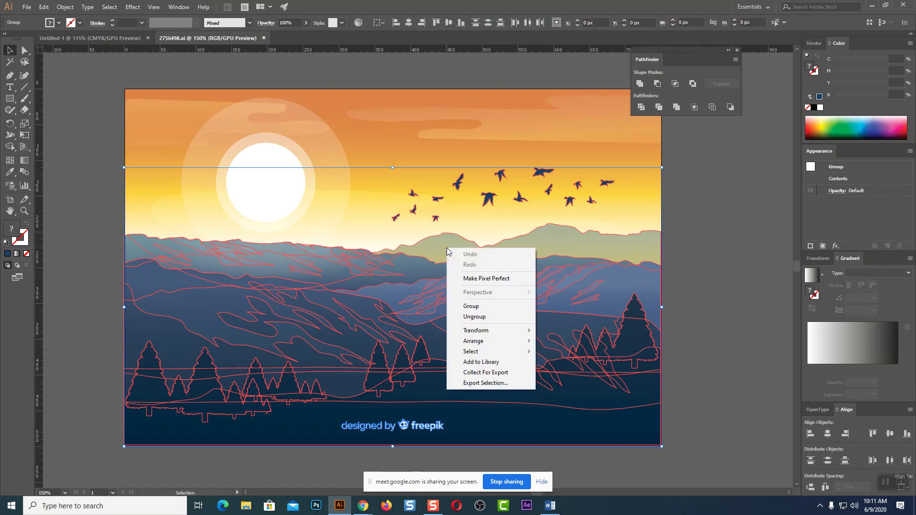
pyautogui.click(475, 317)
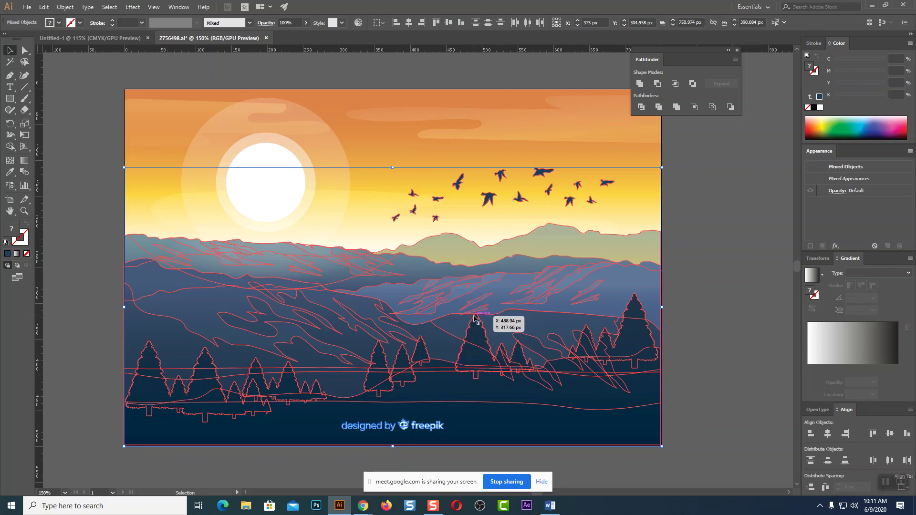
# Check the separated parts by selecting a bird, the middle mountain group and the foreground trees.
pyautogui.click(695, 198)
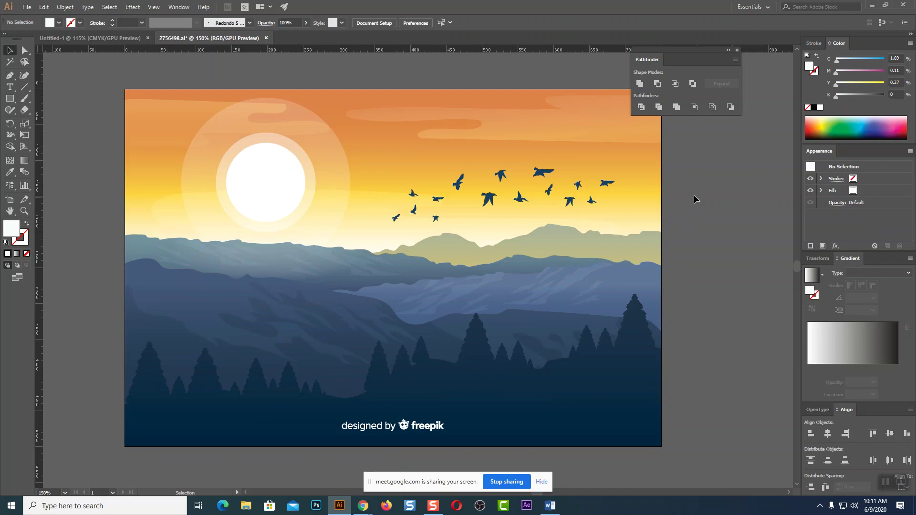
pyautogui.click(437, 200)
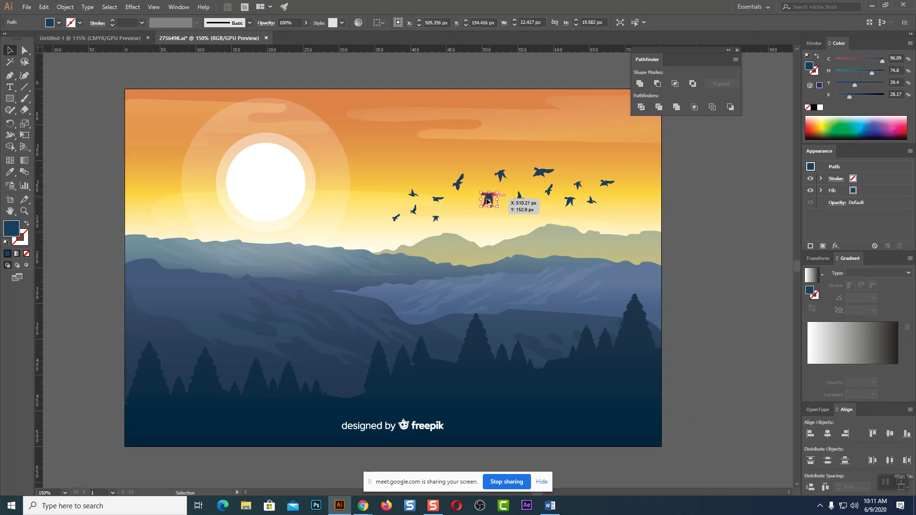
pyautogui.click(381, 164)
pyautogui.click(327, 301)
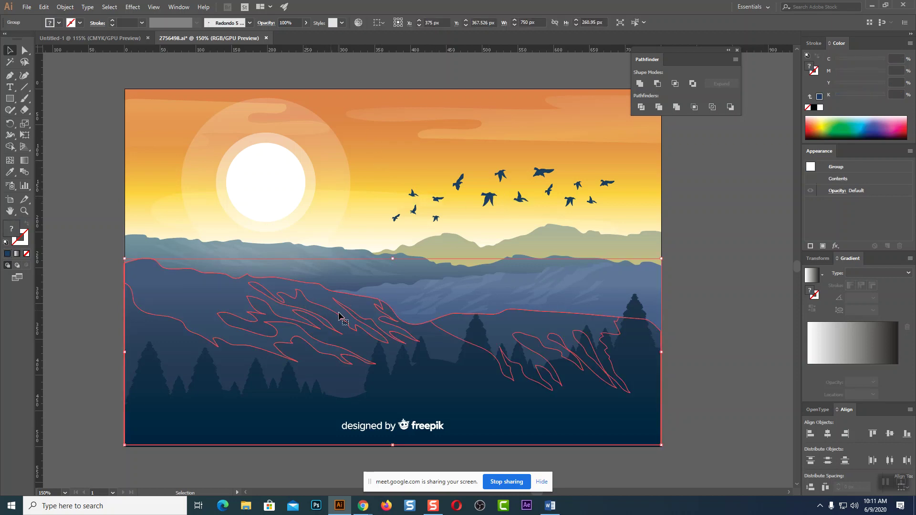
pyautogui.click(236, 123)
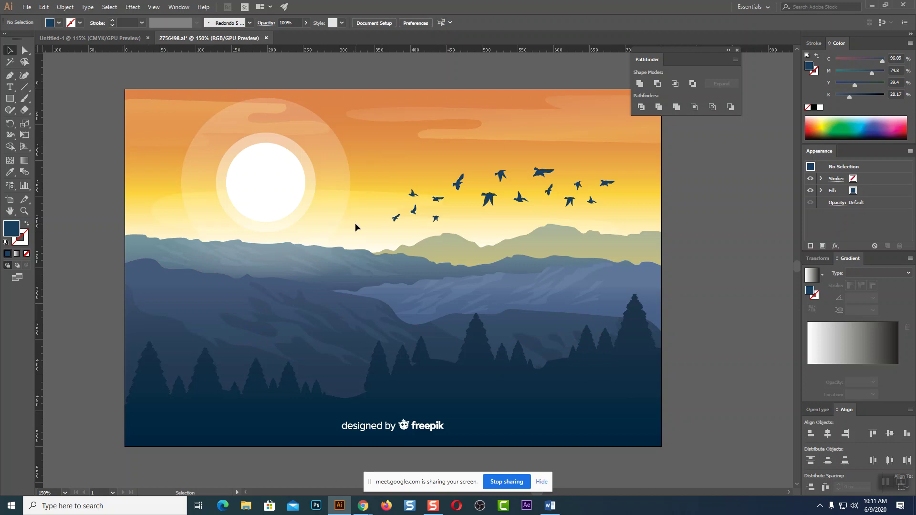
pyautogui.click(405, 393)
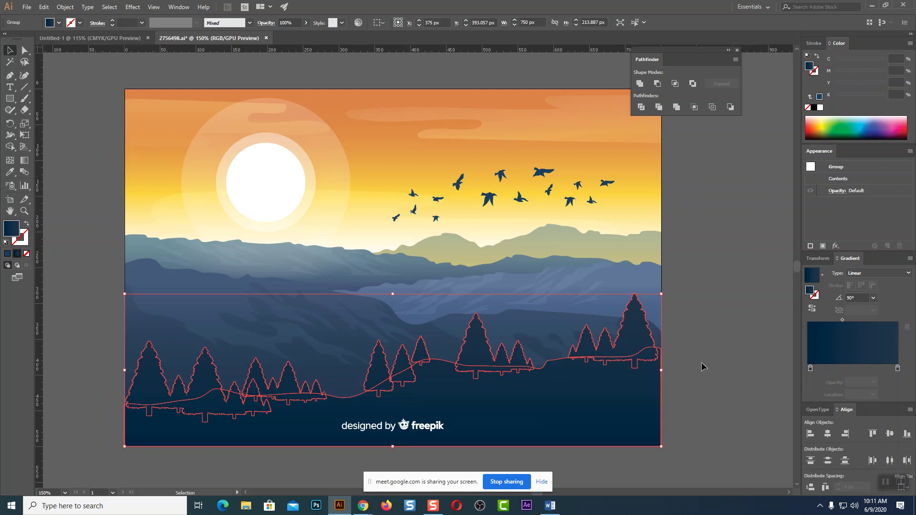
# Delete the foreground trees and the front mountain groups.
pyautogui.press('a')
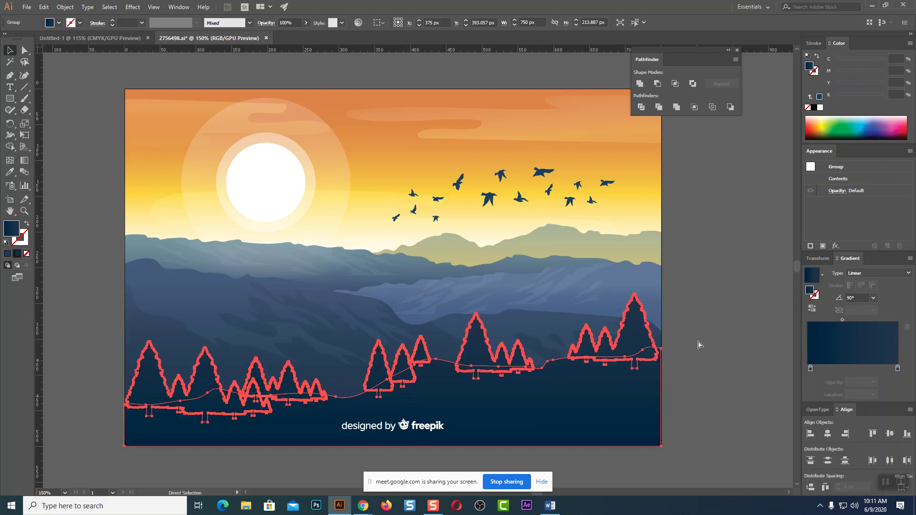
pyautogui.press('Delete')
pyautogui.press('v')
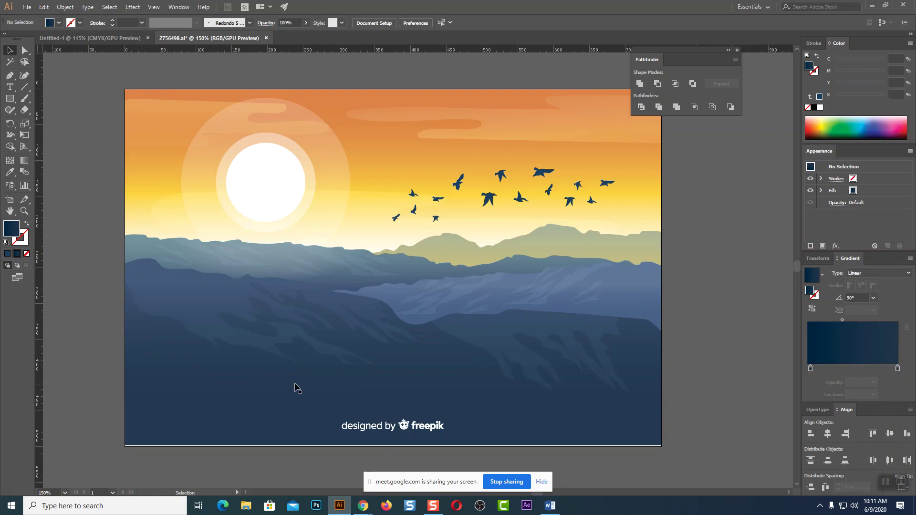
pyautogui.click(260, 331)
pyautogui.press('a')
pyautogui.press('Delete')
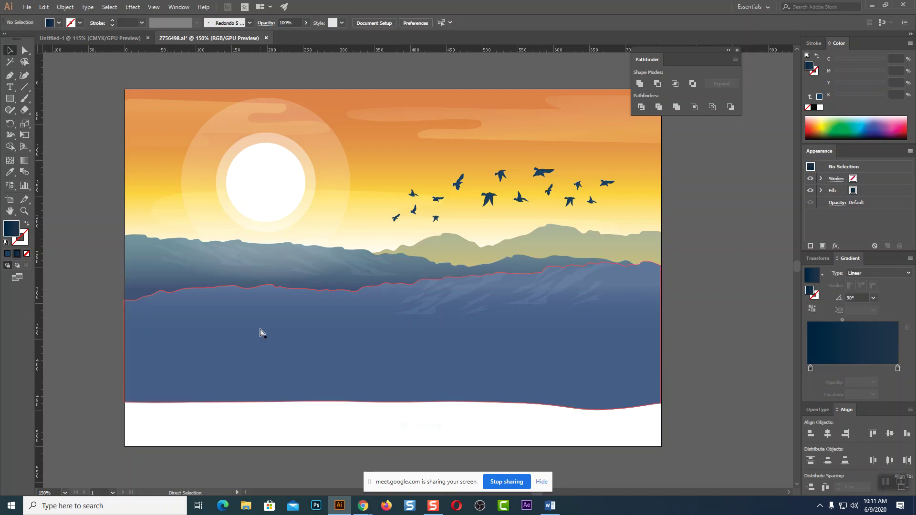
pyautogui.click(262, 332)
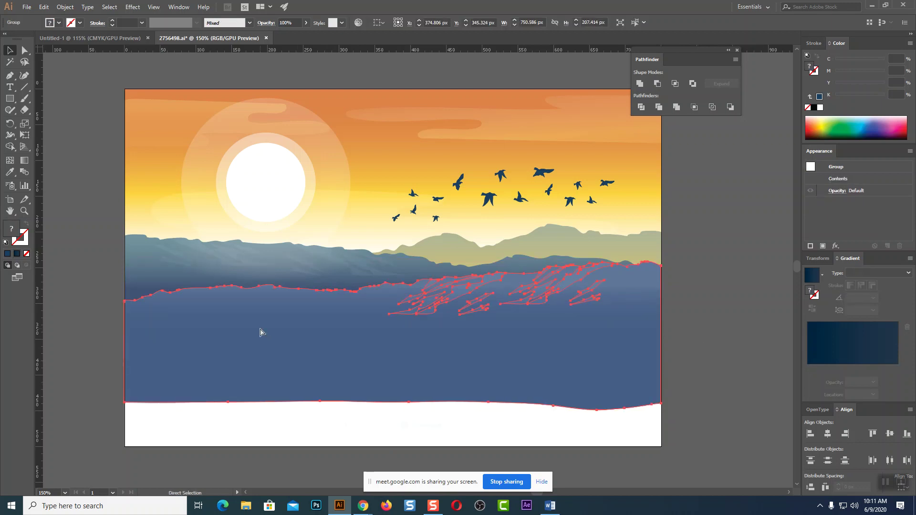
pyautogui.press('Delete')
pyautogui.press('v')
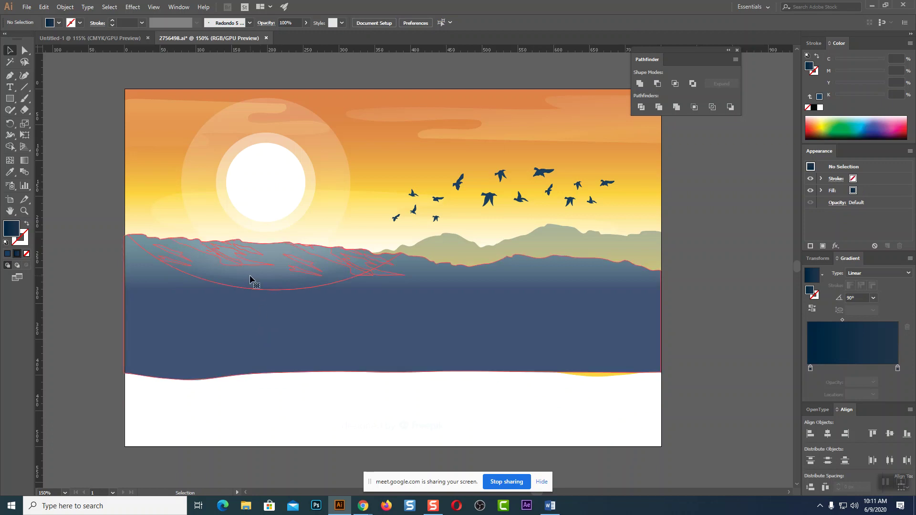
# Delete the blue mountain and the yellow-green mountain behind it.
pyautogui.click(250, 287)
pyautogui.press('a')
pyautogui.press('Delete')
pyautogui.press('v')
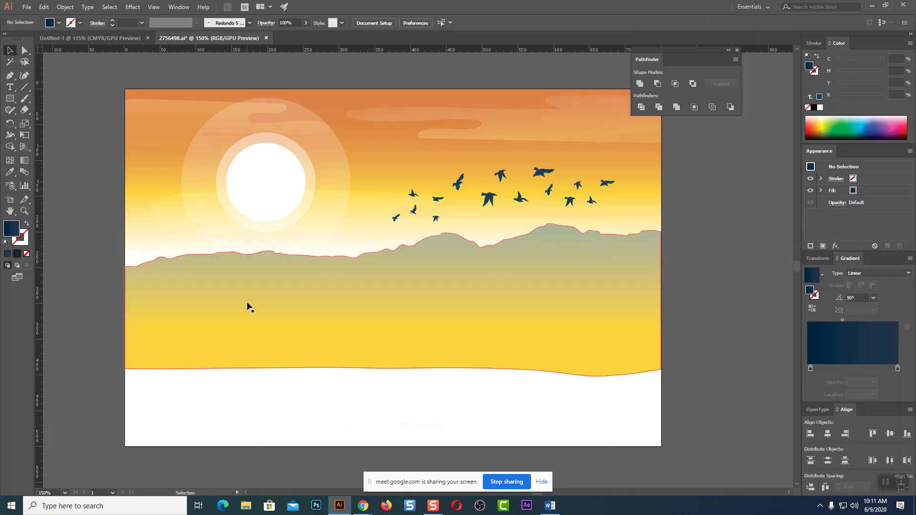
pyautogui.click(303, 285)
pyautogui.press('a')
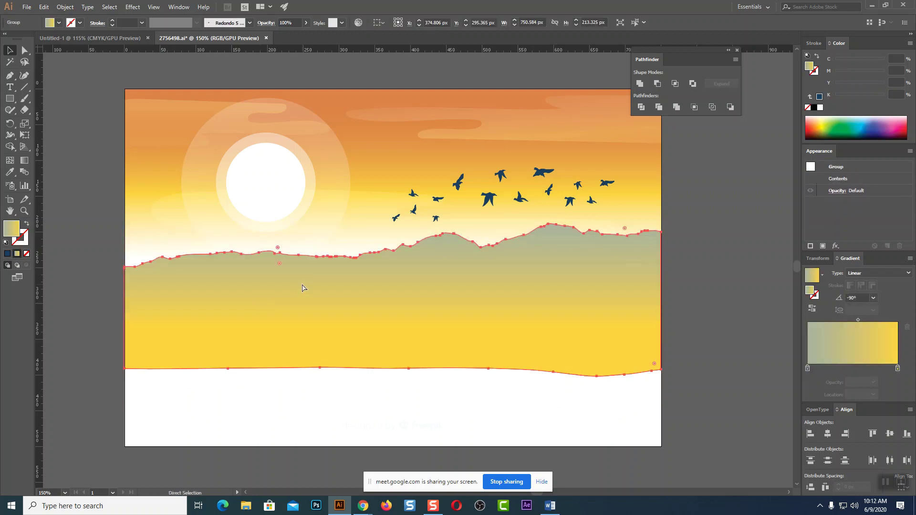
pyautogui.press('Delete')
pyautogui.press('v')
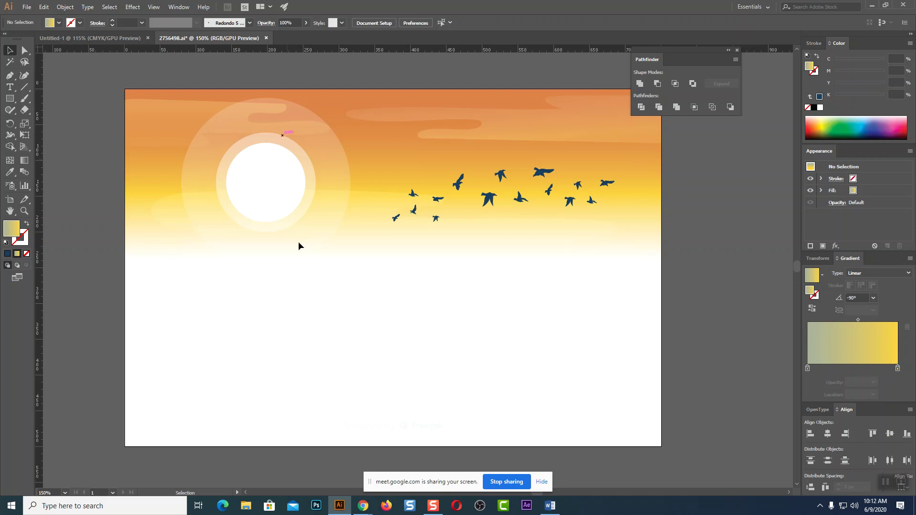
# Marquee-select the whole flock of birds and delete it.
pyautogui.rightClick(537, 254)
pyautogui.click(664, 265)
pyautogui.click(594, 203)
pyautogui.moveTo(353, 141); pyautogui.dragTo(657, 292)
pyautogui.press('a')
pyautogui.press('Delete')
pyautogui.press('v')
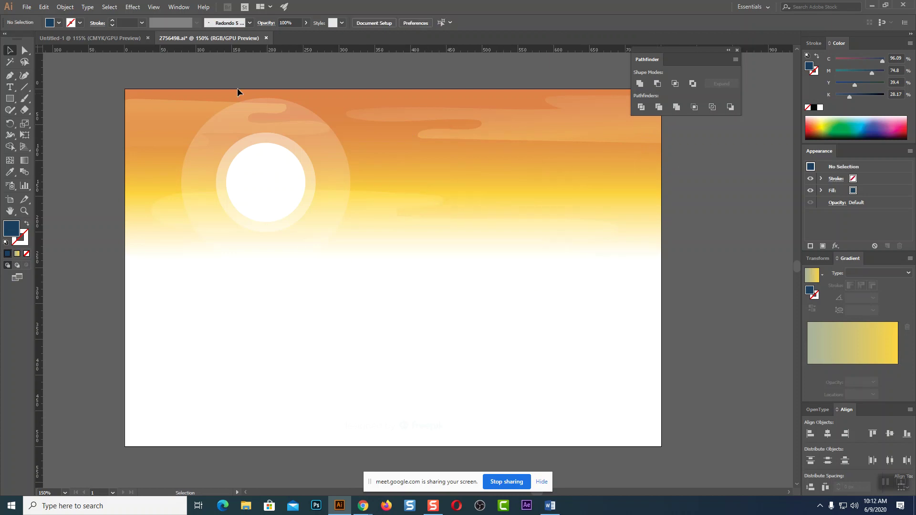
# Select the 'designed by freepik' credit group at the bottom and remove it.
pyautogui.scroll(-1, 763, 459)
pyautogui.click(392, 425)
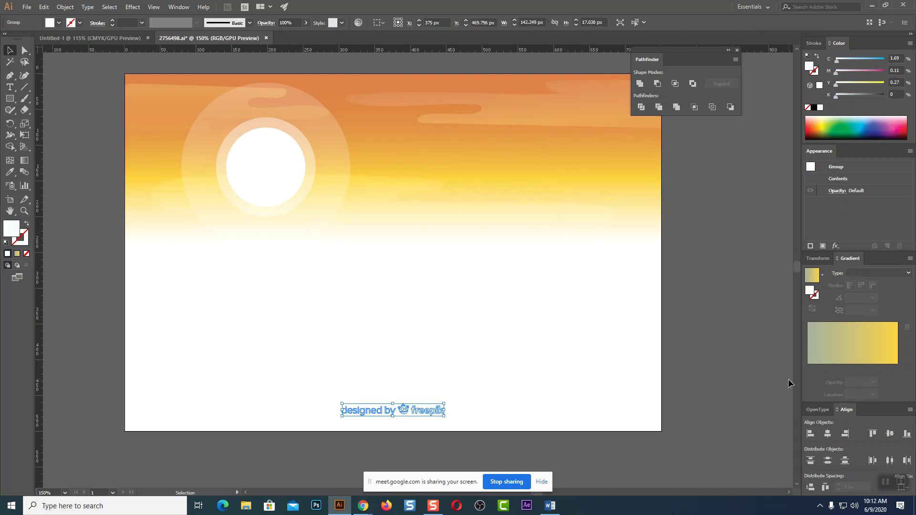
pyautogui.press('a')
pyautogui.press('v')
pyautogui.press('Delete')
pyautogui.scroll(5, 706, 342)
# Open and dismiss the canvas context menu while checking the artboard.
pyautogui.rightClick(529, 243)
pyautogui.press('Escape')
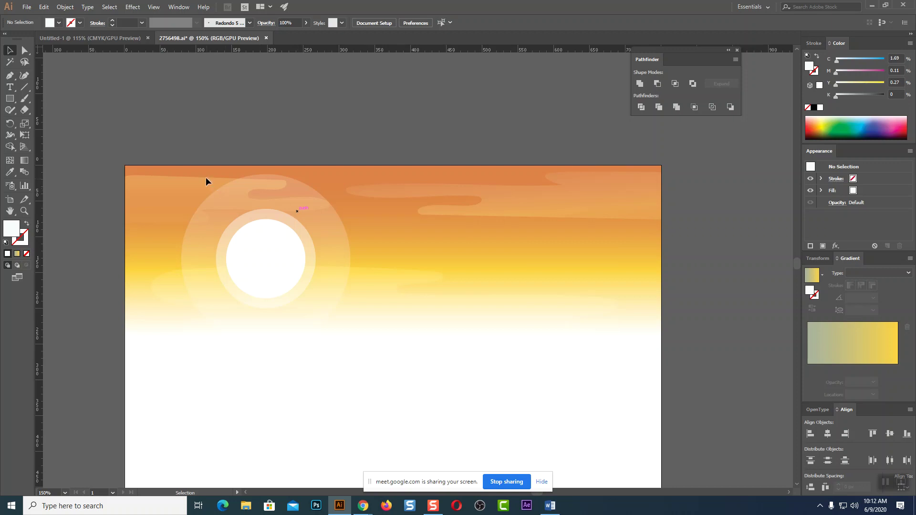
pyautogui.scroll(-2, 561, 346)
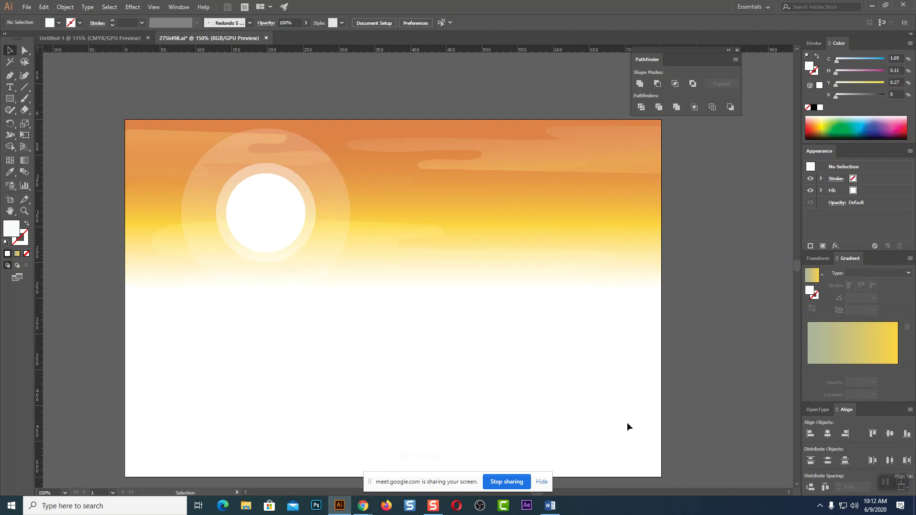
pyautogui.rightClick(519, 191)
pyautogui.click(581, 263)
# Draw a rectangle over the lower right of the artboard.
pyautogui.click(10, 99)
pyautogui.moveTo(410, 268); pyautogui.dragTo(649, 442)
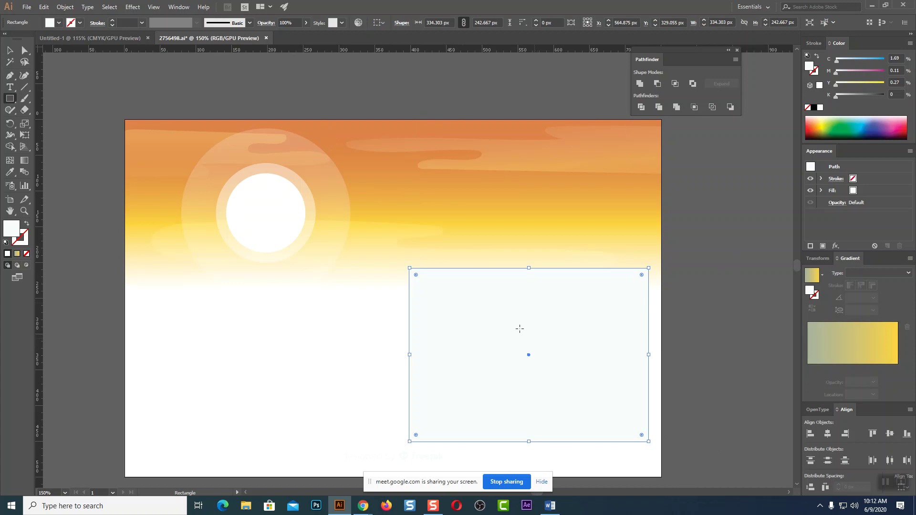
pyautogui.press('v')
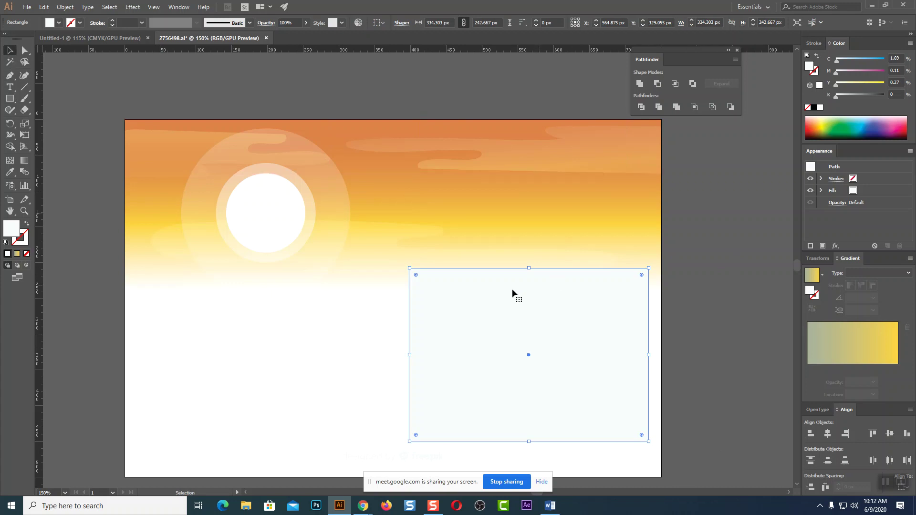
# Give the rectangle a linear gradient with stops eyedropped from the sky's orange and yellow.
pyautogui.click(17, 255)
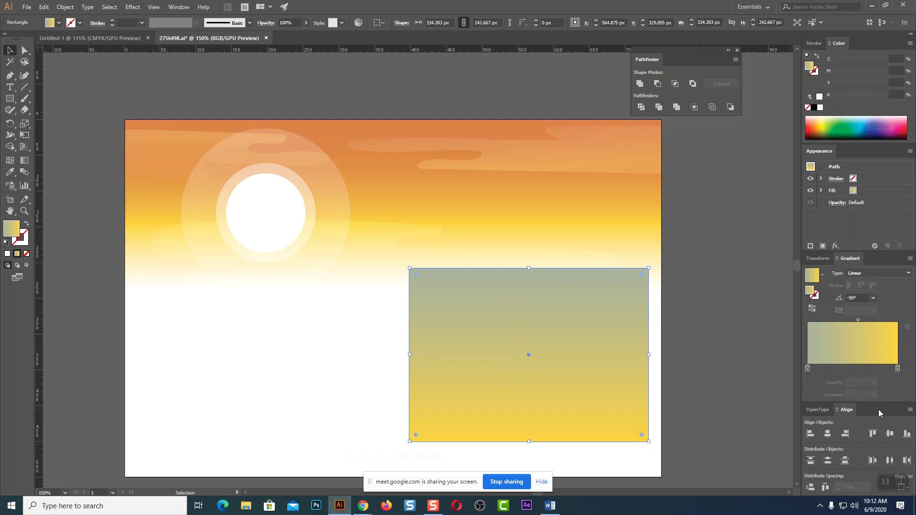
pyautogui.click(897, 368)
pyautogui.press('i')
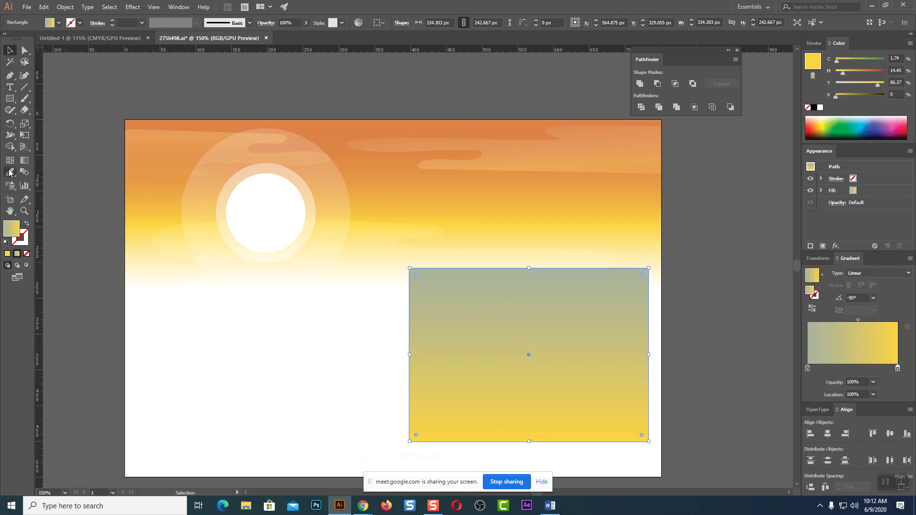
pyautogui.keyDown('shift'); pyautogui.click(454, 126); pyautogui.keyUp('shift')
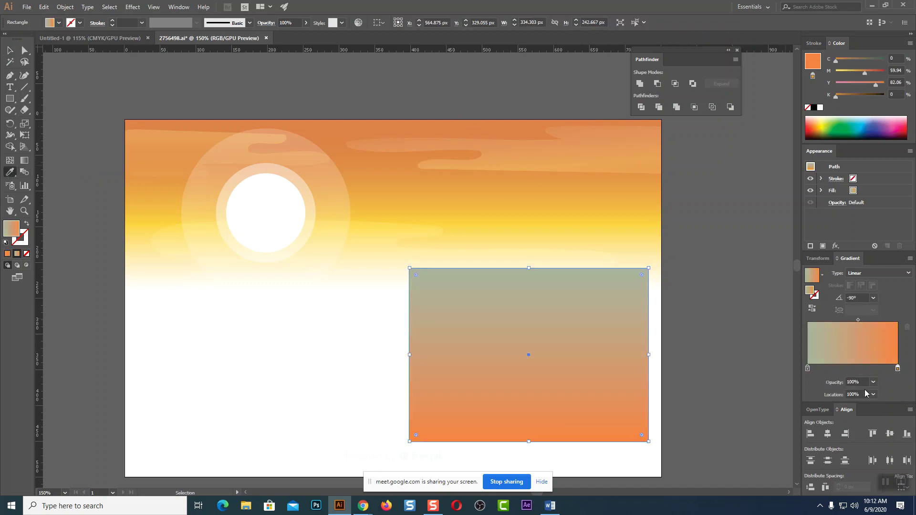
pyautogui.click(853, 369)
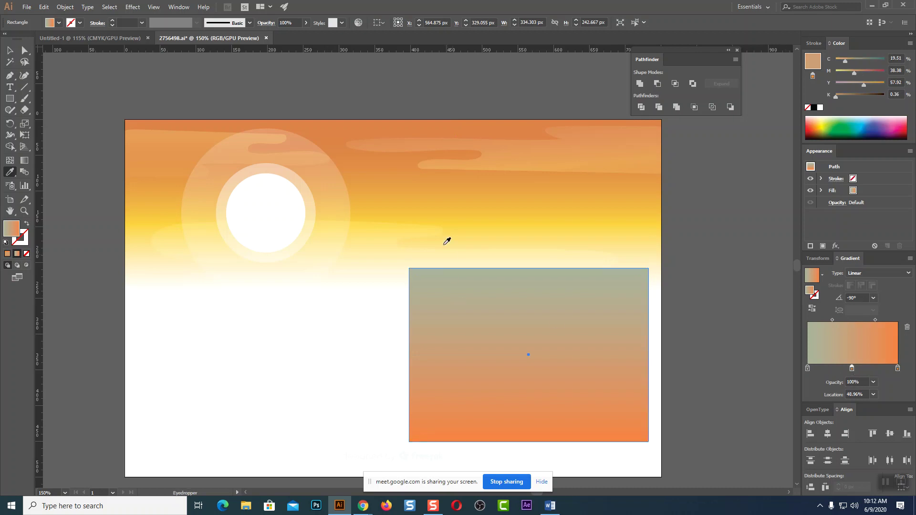
pyautogui.keyDown('shift'); pyautogui.click(436, 225); pyautogui.keyUp('shift')
pyautogui.keyDown('shift'); pyautogui.click(501, 225); pyautogui.keyUp('shift')
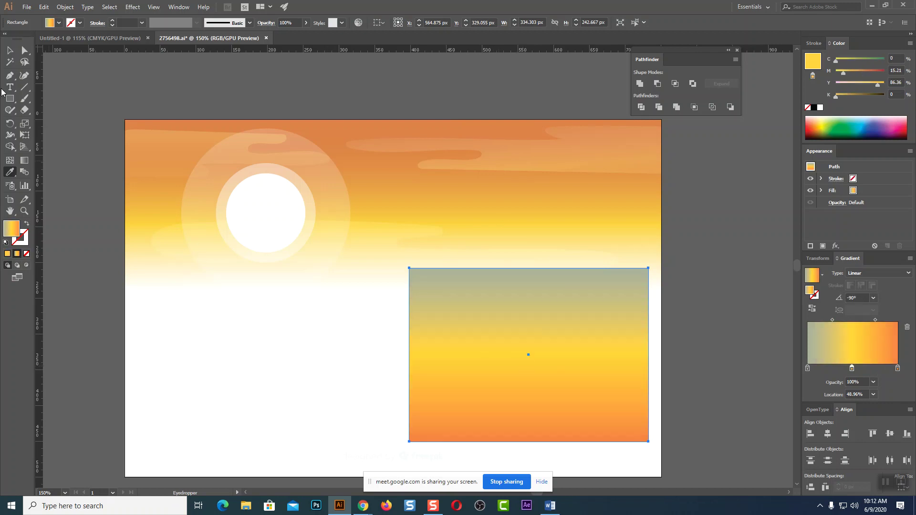
pyautogui.press('v')
# Turn the gradient vertical with orange at the top, compressed into the upper half.
pyautogui.click(28, 162)
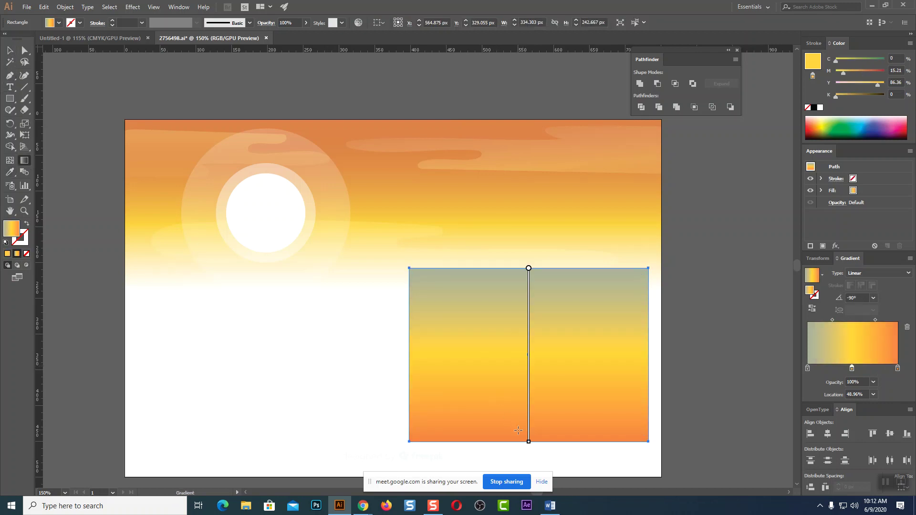
pyautogui.moveTo(518, 440); pyautogui.dragTo(511, 271)
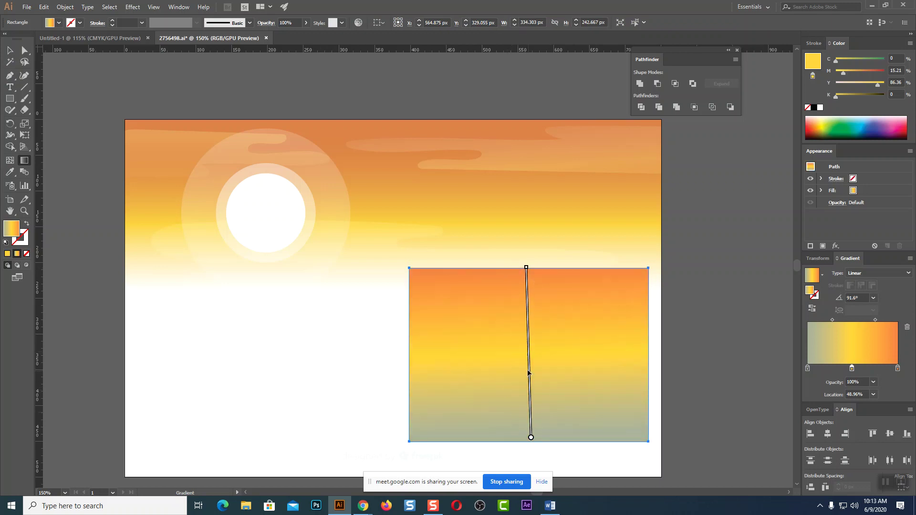
pyautogui.moveTo(529, 369); pyautogui.dragTo(526, 216)
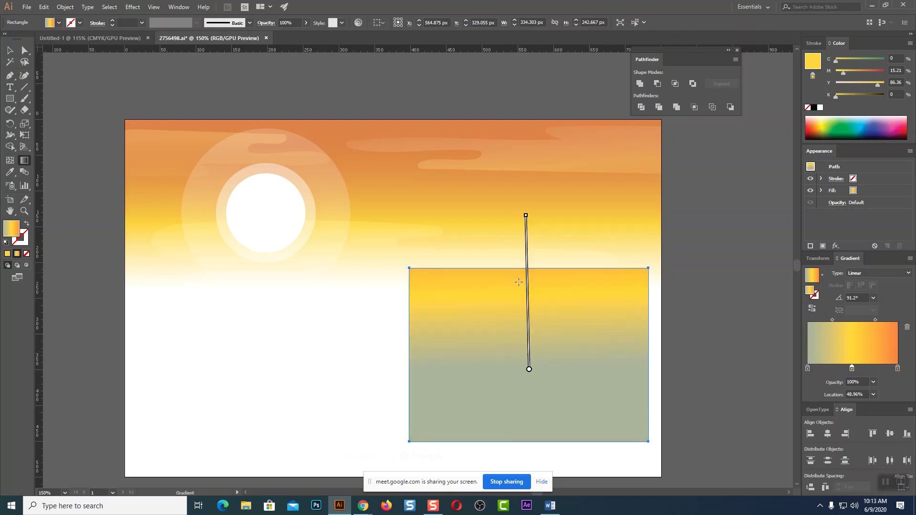
pyautogui.moveTo(529, 362); pyautogui.dragTo(528, 264)
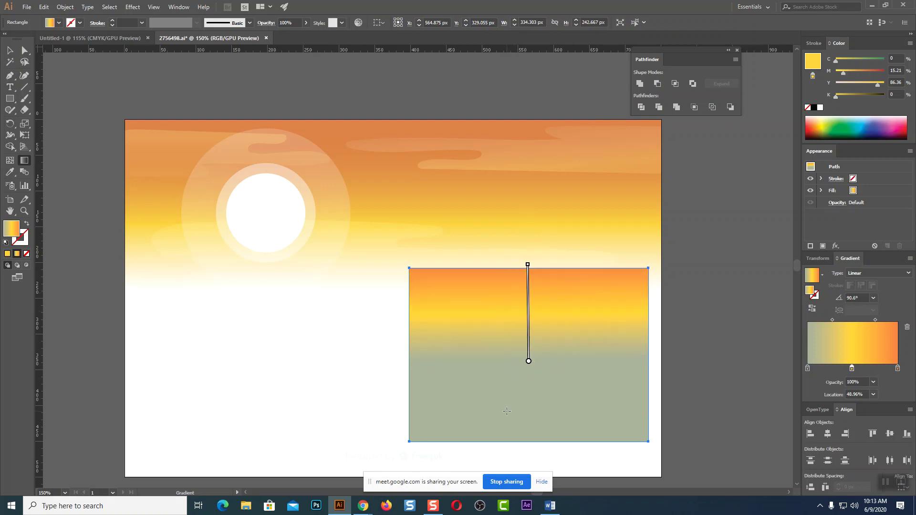
# Make the left gradient stop white and move the rectangle slightly upward.
pyautogui.doubleClick(808, 369)
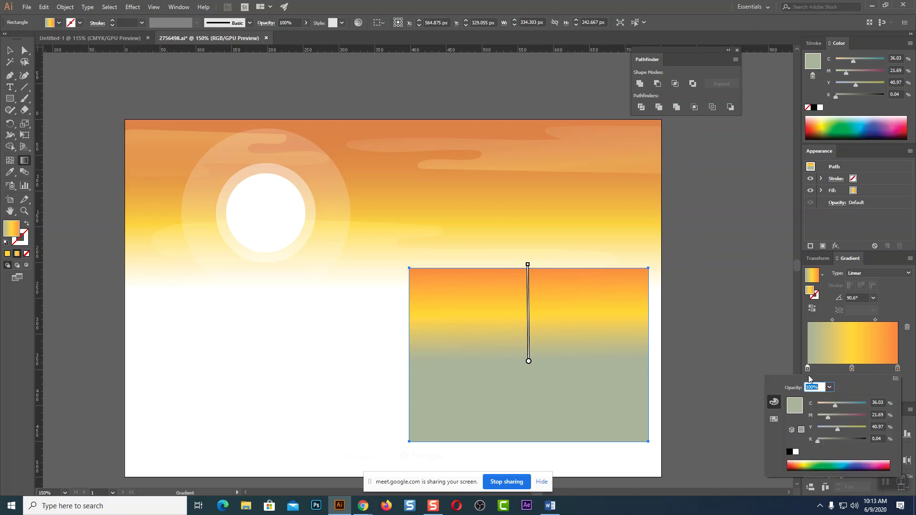
pyautogui.click(796, 452)
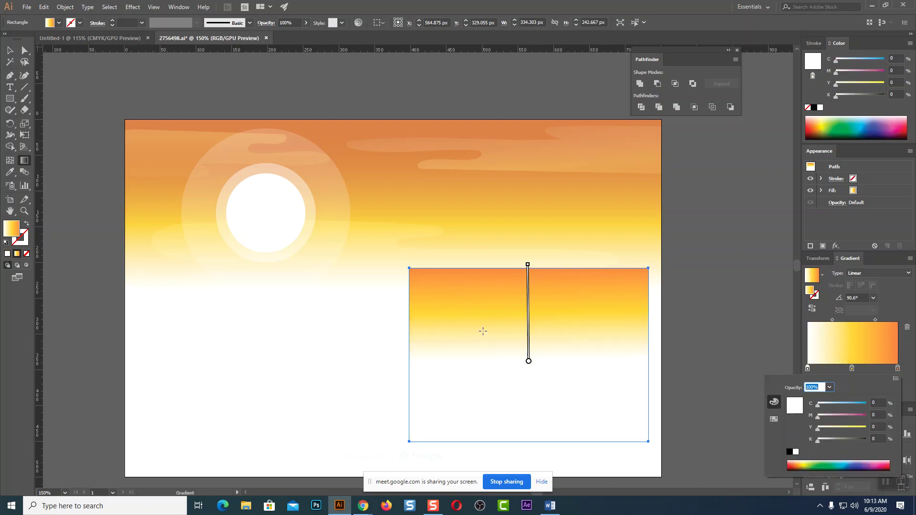
pyautogui.click(211, 315)
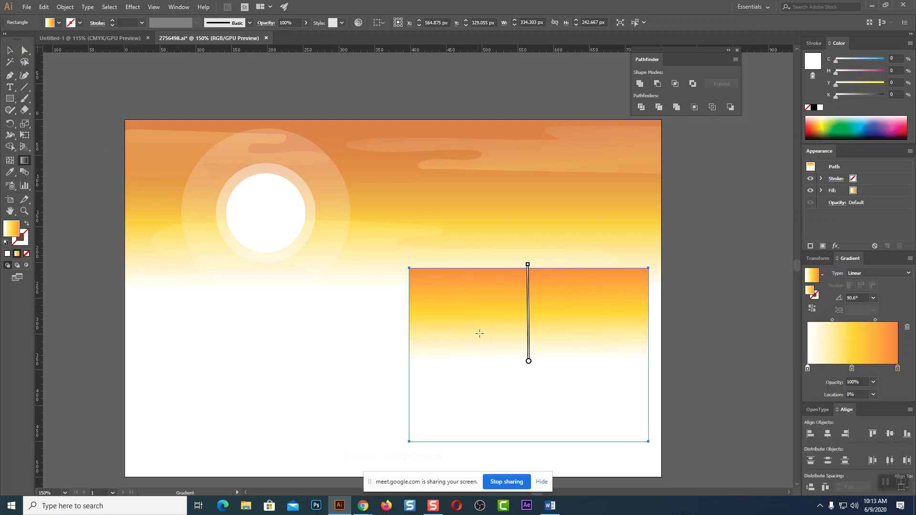
pyautogui.press('v')
pyautogui.hotkey('ctrl', 'shift', 'a')
pyautogui.moveTo(515, 302); pyautogui.dragTo(549, 271)
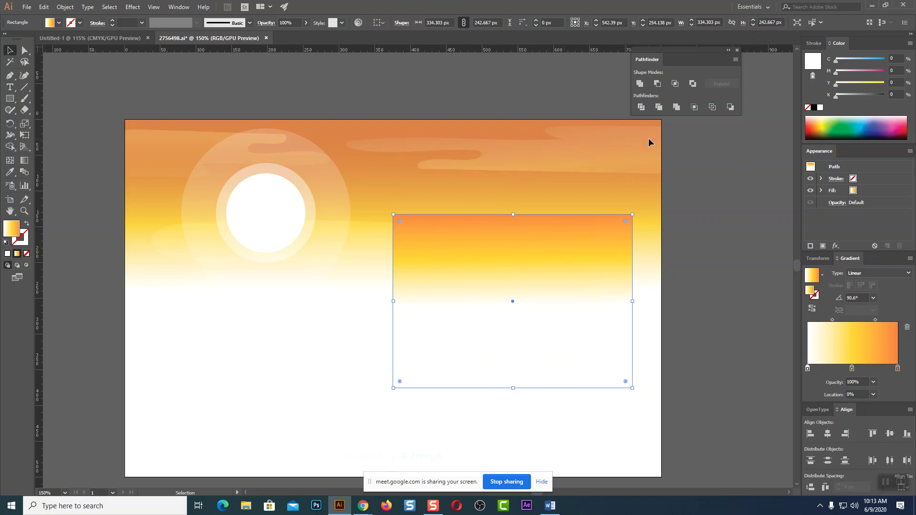
# Draw two small cloud ellipses near the top right of the gradient rectangle.
pyautogui.click(9, 99)
pyautogui.moveTo(537, 234); pyautogui.dragTo(615, 247)
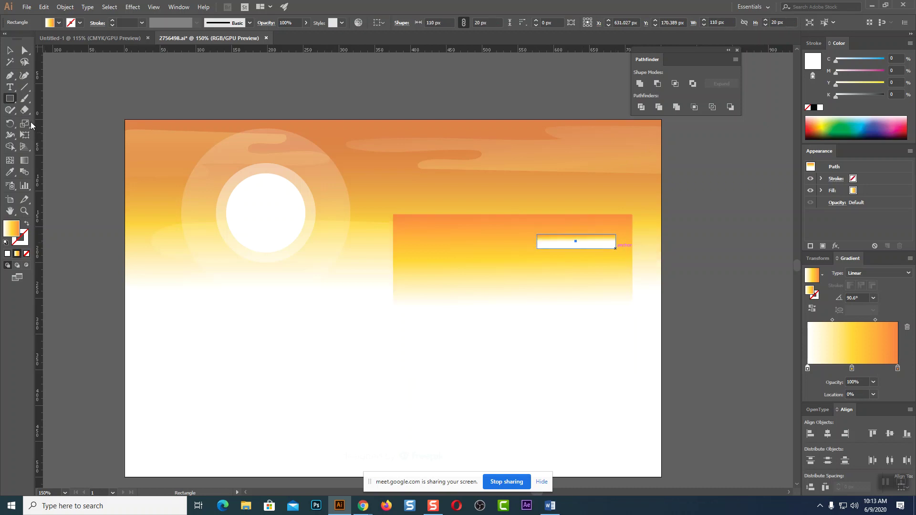
pyautogui.press('Delete')
pyautogui.click(10, 98)
pyautogui.click(47, 125)
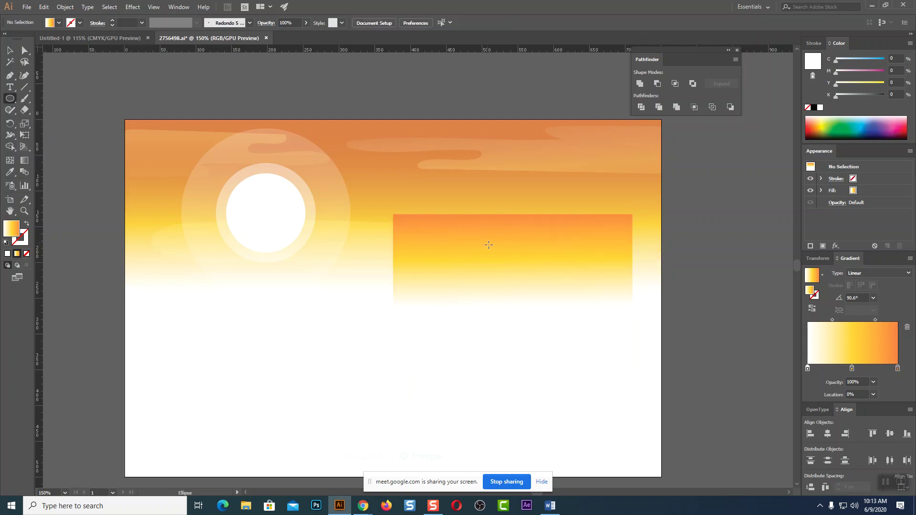
pyautogui.moveTo(529, 220); pyautogui.dragTo(610, 253)
pyautogui.moveTo(558, 255); pyautogui.dragTo(567, 258)
# Remove the white stop so the cloud ellipse fades from yellow to orange.
pyautogui.click(10, 52)
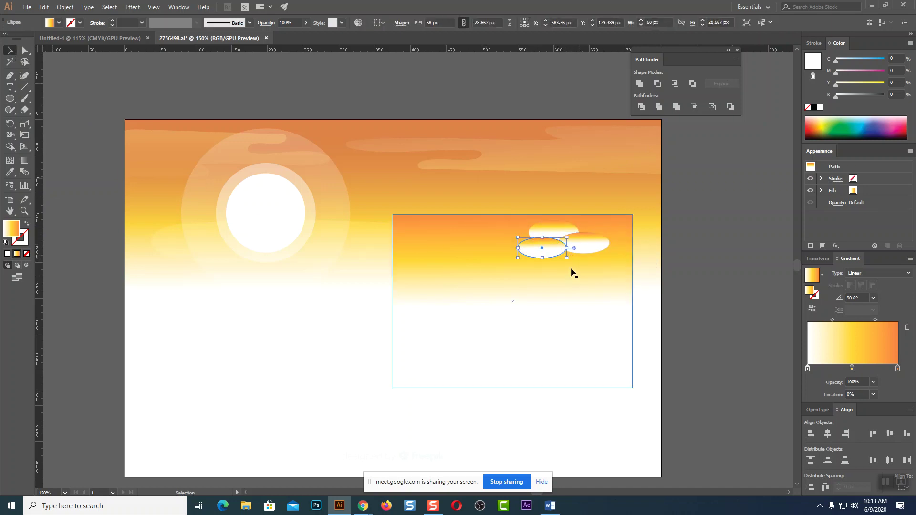
pyautogui.moveTo(808, 369)
pyautogui.mouseDown()
pyautogui.moveTo(811, 388)
pyautogui.moveTo(811, 371)
pyautogui.mouseUp()
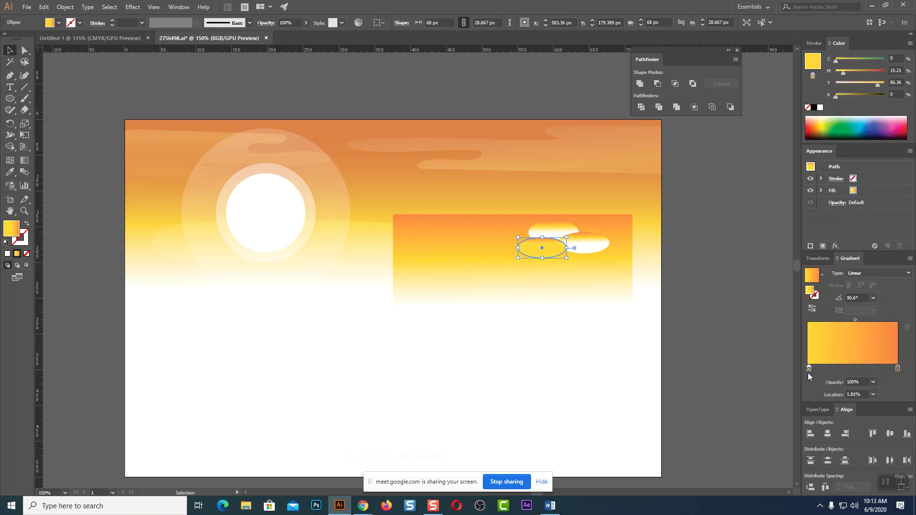
pyautogui.click(678, 299)
pyautogui.click(595, 248)
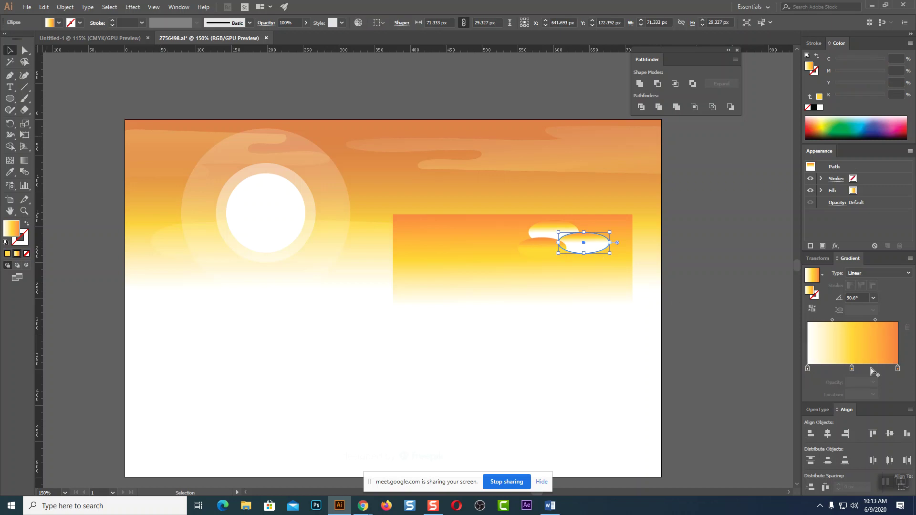
pyautogui.moveTo(808, 366)
pyautogui.mouseDown()
pyautogui.moveTo(812, 388)
pyautogui.moveTo(807, 368)
pyautogui.mouseUp()
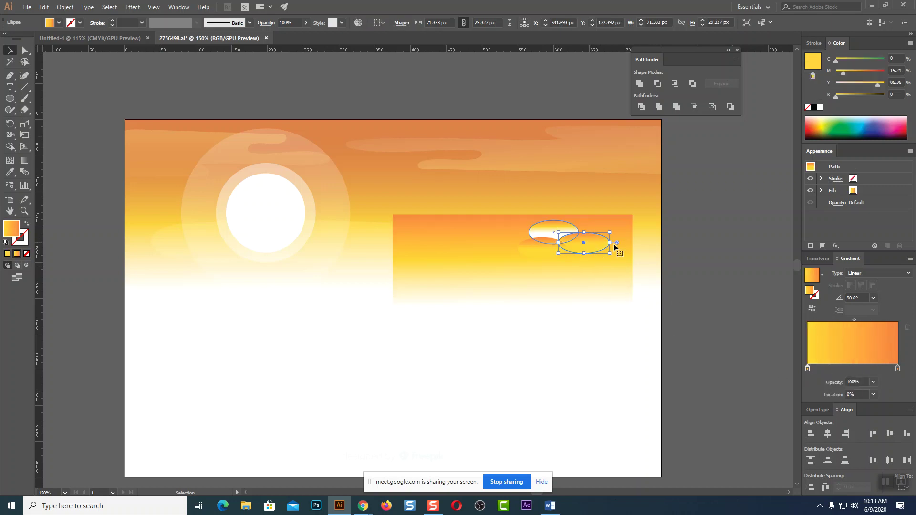
# Eyedrop the rectangle's orange gradient onto the white cloud and place a third cloud.
pyautogui.click(10, 172)
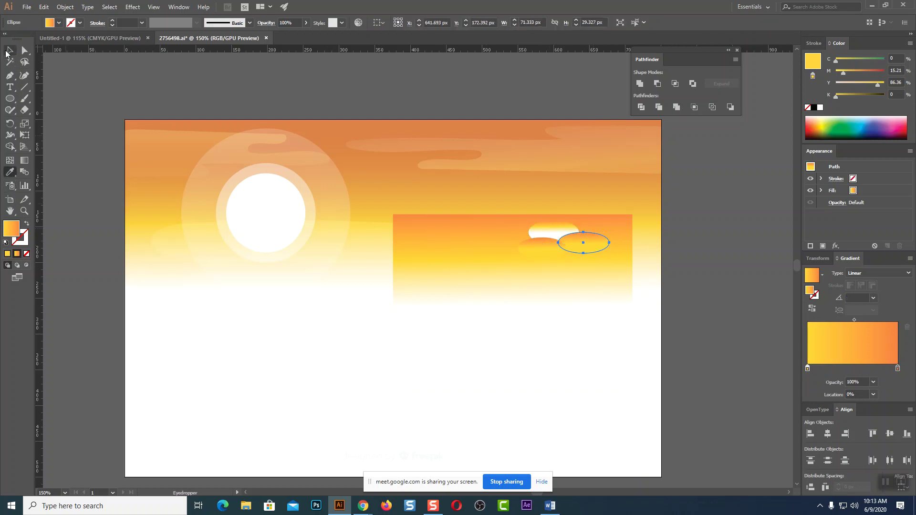
pyautogui.press('v')
pyautogui.click(545, 232)
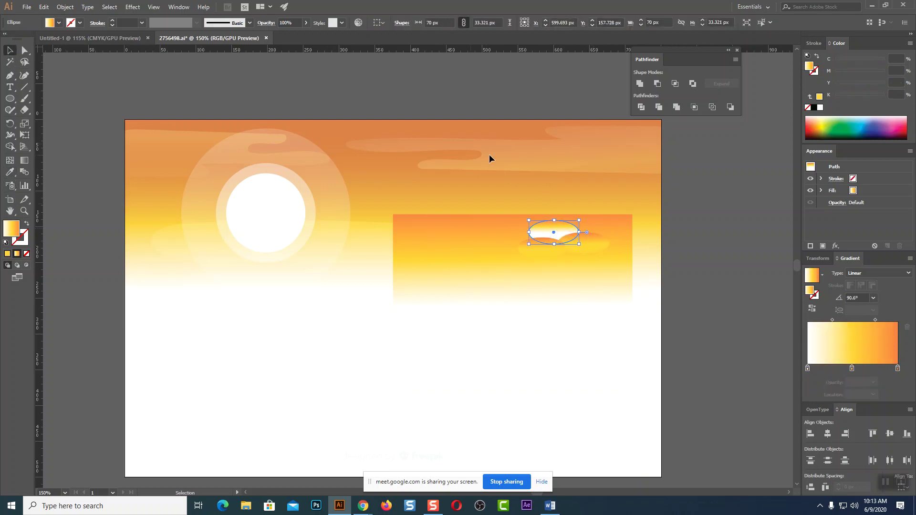
pyautogui.click(11, 172)
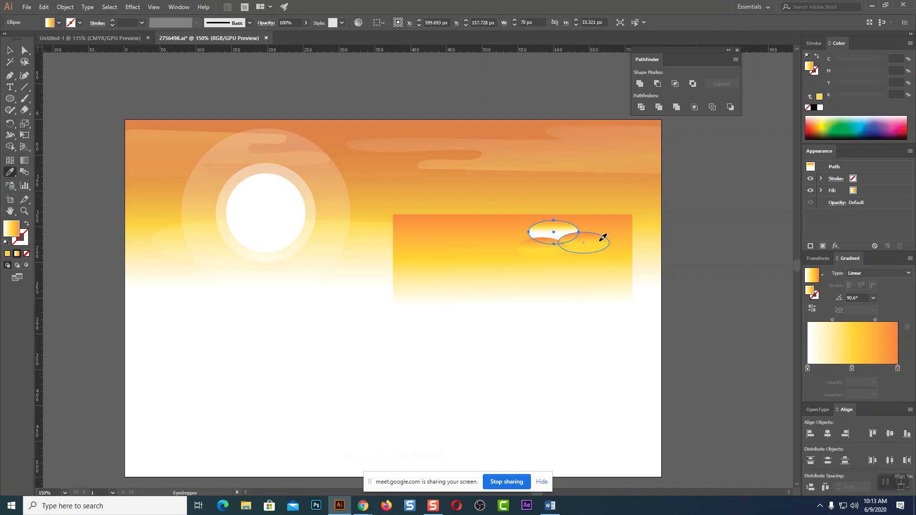
pyautogui.click(562, 249)
pyautogui.click(10, 48)
pyautogui.click(704, 234)
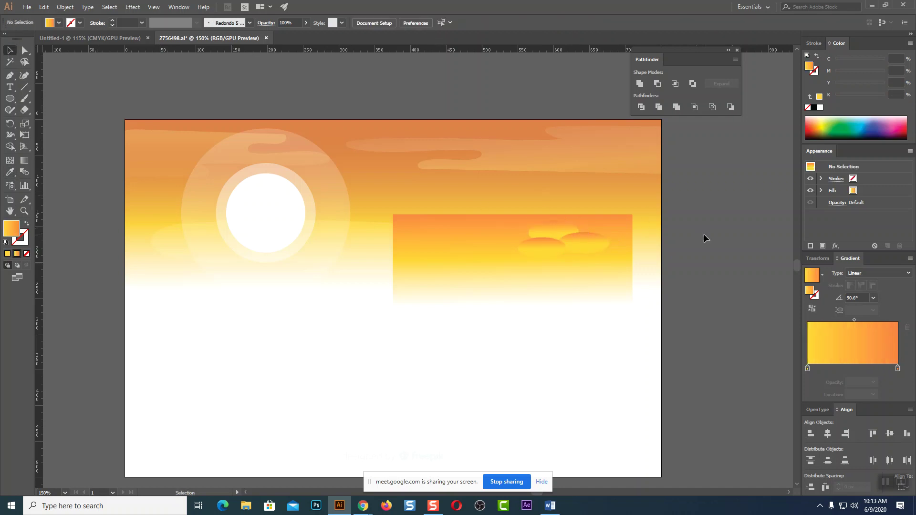
pyautogui.moveTo(585, 234); pyautogui.dragTo(585, 234)
# Draw a circle over the gradient rectangle and fill it with the sun's white.
pyautogui.click(10, 98)
pyautogui.moveTo(503, 201)
pyautogui.mouseDown()
pyautogui.moveTo(573, 245)
pyautogui.moveTo(538, 235)
pyautogui.moveTo(558, 255)
pyautogui.mouseUp()
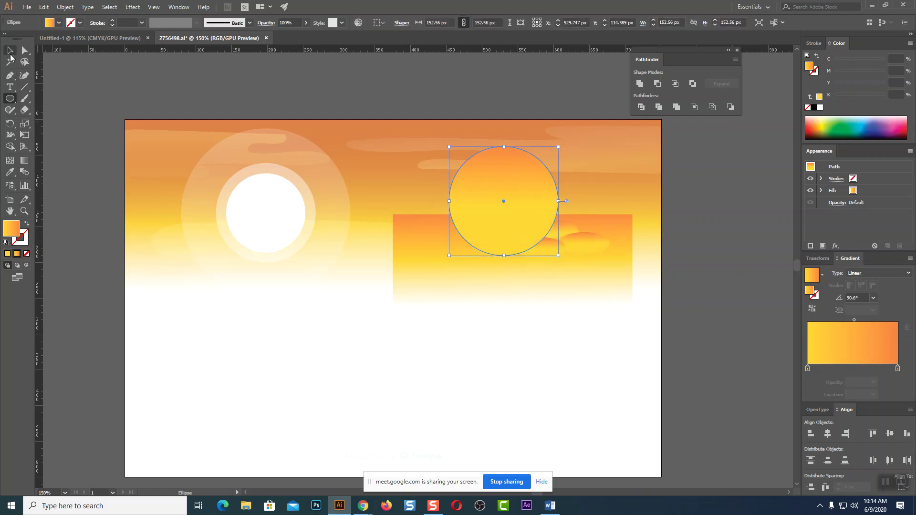
pyautogui.click(9, 50)
pyautogui.click(12, 173)
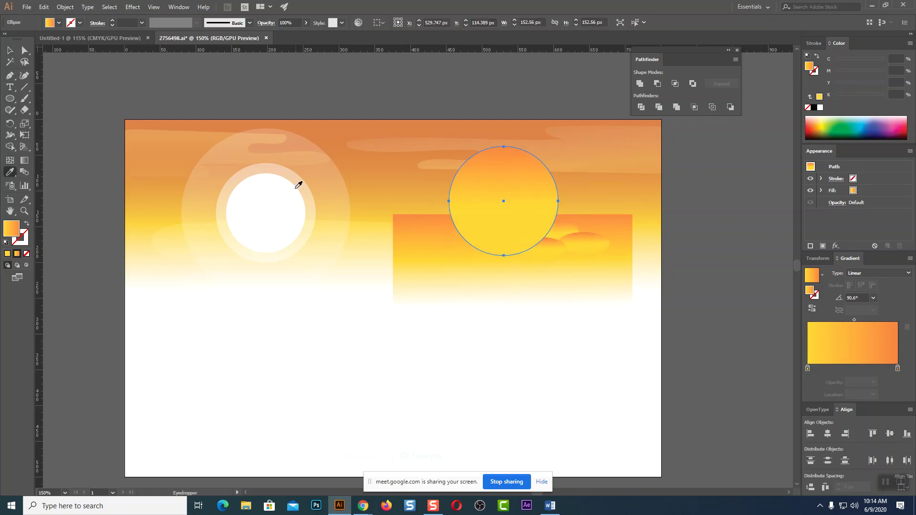
pyautogui.click(292, 186)
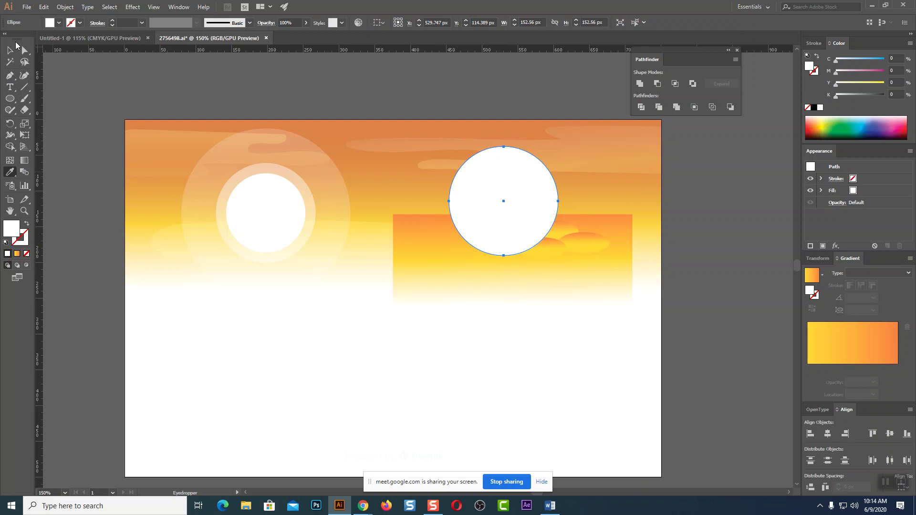
# Apply Effect > Stylize > Outer Glow to the white circle with Preview on.
pyautogui.click(12, 49)
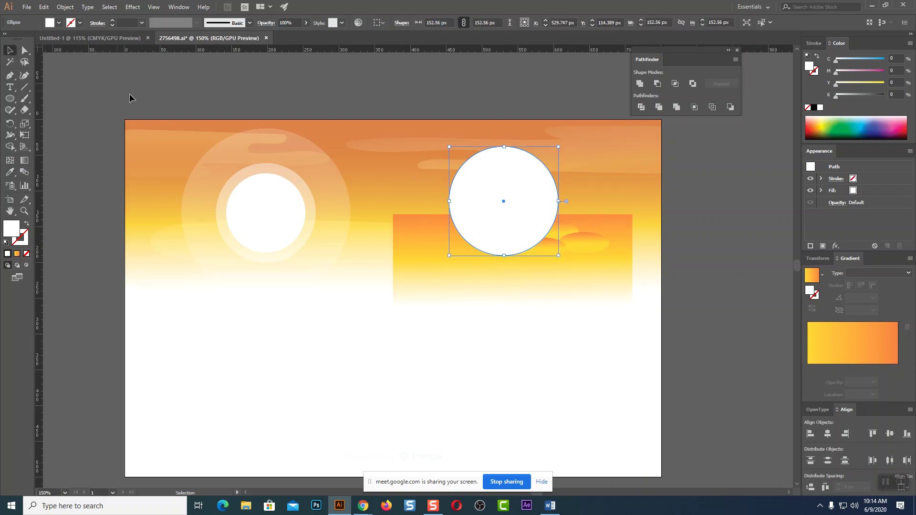
pyautogui.click(132, 6)
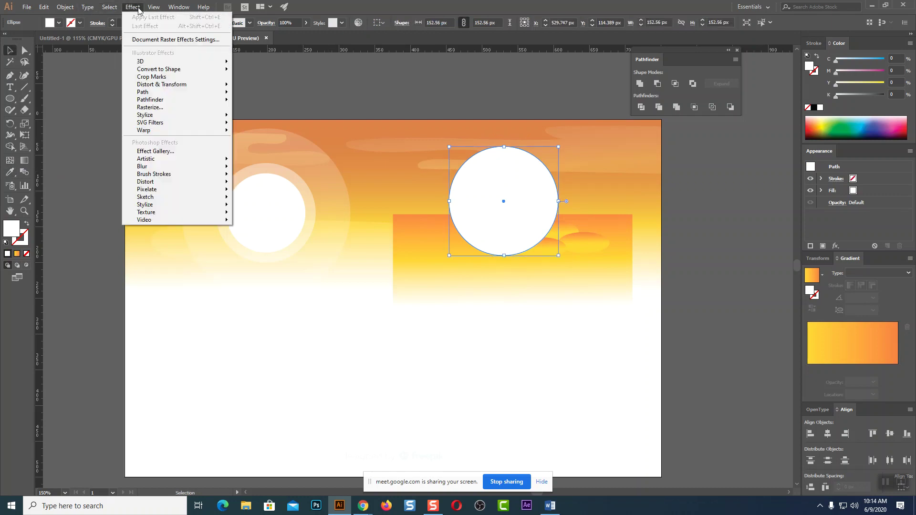
pyautogui.moveTo(167, 118)
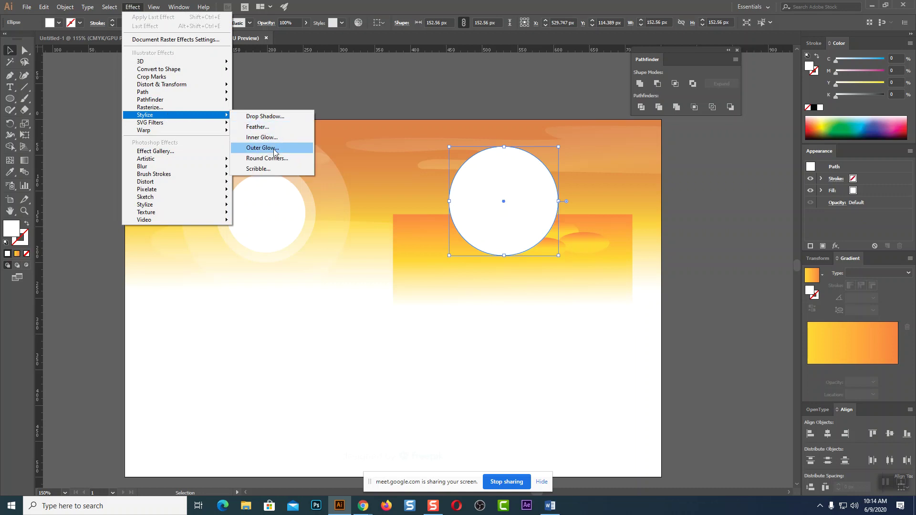
pyautogui.click(274, 149)
pyautogui.click(405, 279)
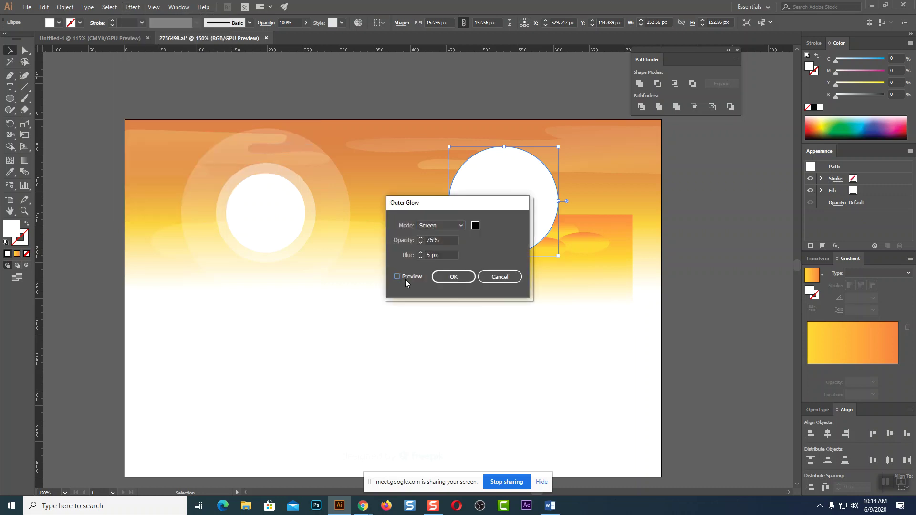
pyautogui.press('space')
pyautogui.moveTo(438, 208); pyautogui.dragTo(674, 249)
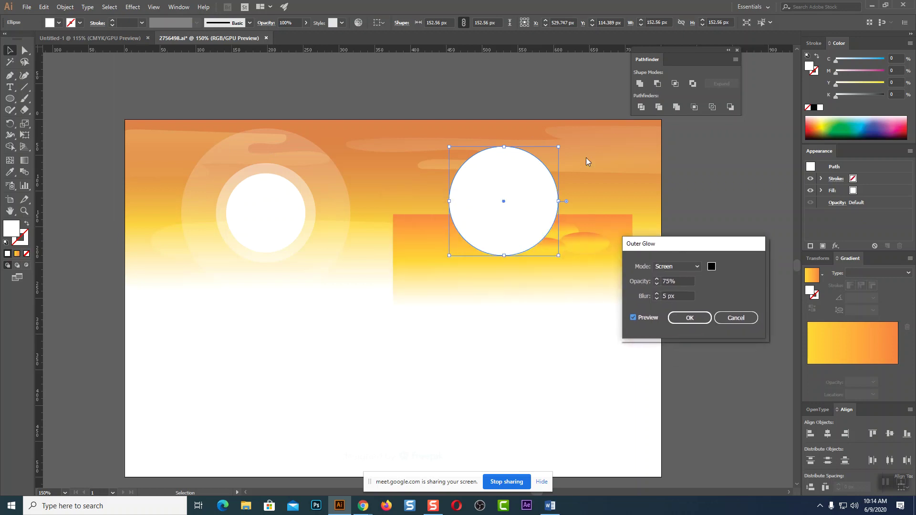
# Set the glow blur to 16 px and its colour to white, then confirm.
pyautogui.click(658, 296)
pyautogui.click(657, 295)
pyautogui.click(657, 295)
pyautogui.click(657, 295)
pyautogui.click(657, 295)
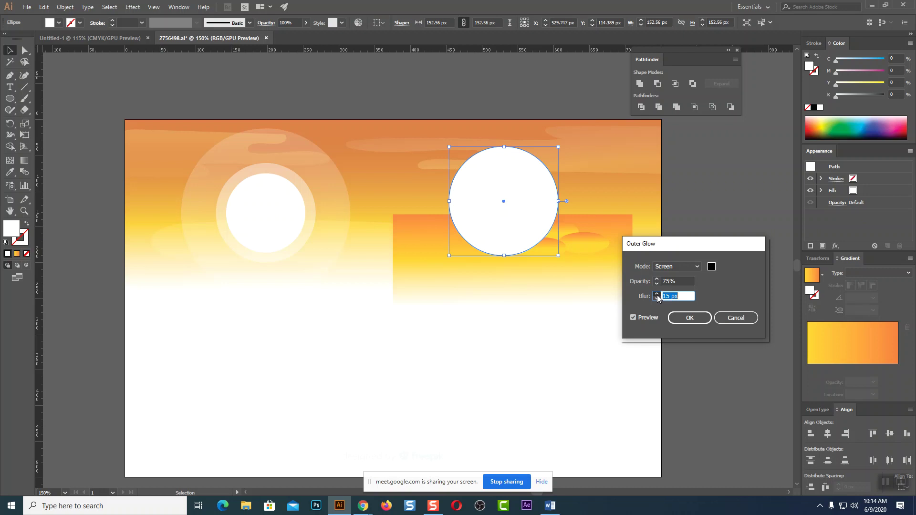
pyautogui.click(711, 267)
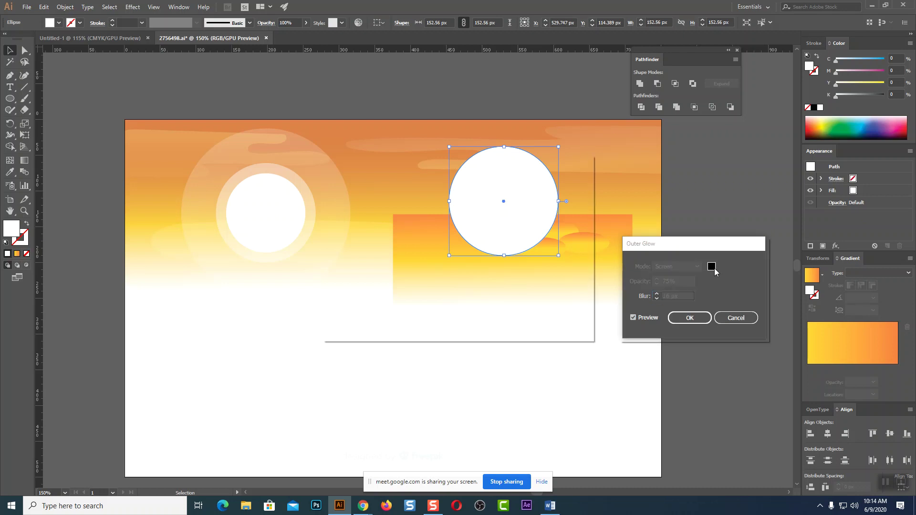
pyautogui.click(334, 188)
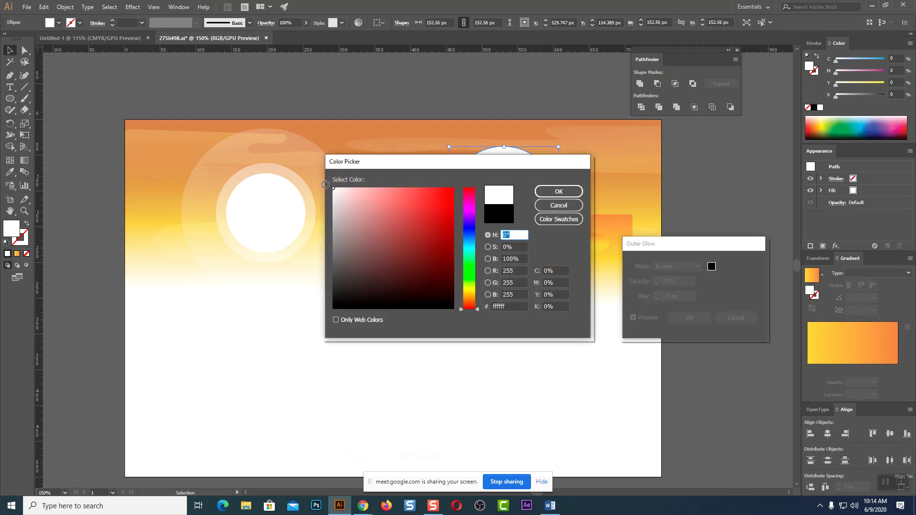
pyautogui.click(548, 195)
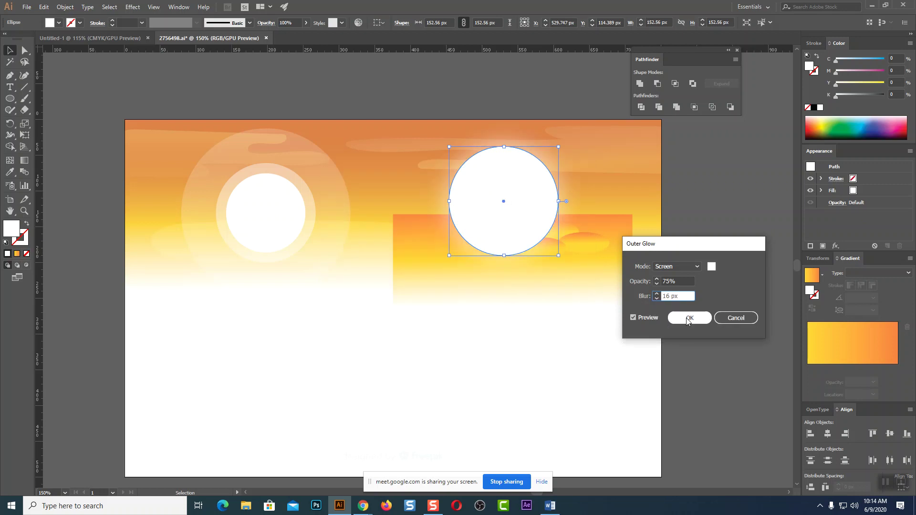
pyautogui.click(690, 318)
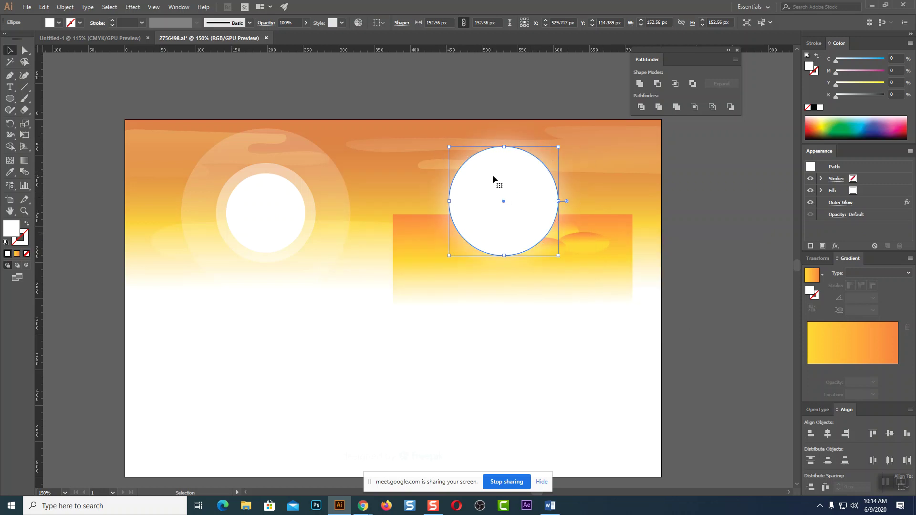
pyautogui.click(134, 7)
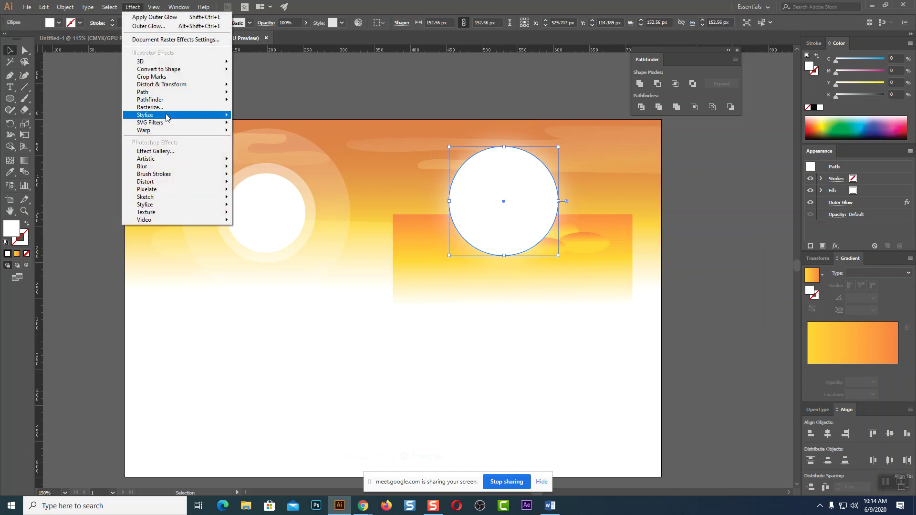
pyautogui.moveTo(167, 117)
pyautogui.click(273, 136)
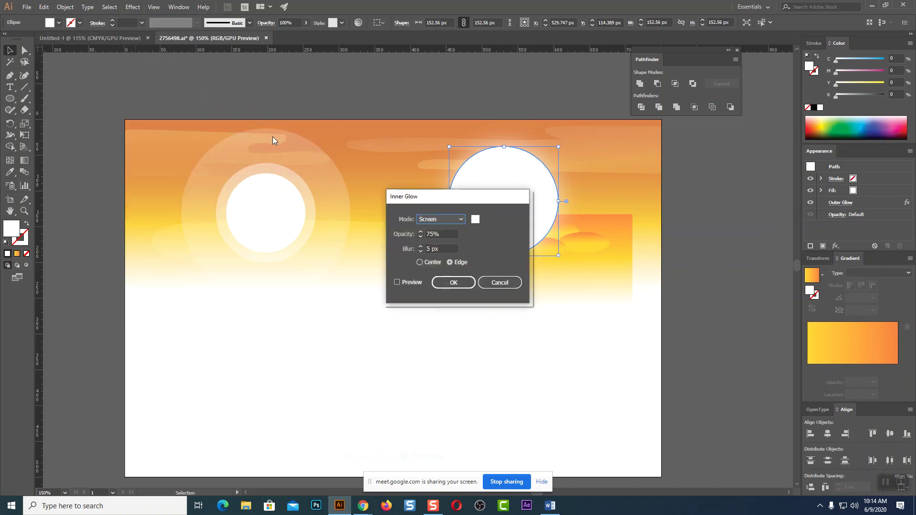
pyautogui.moveTo(444, 196); pyautogui.dragTo(603, 211)
pyautogui.click(557, 298)
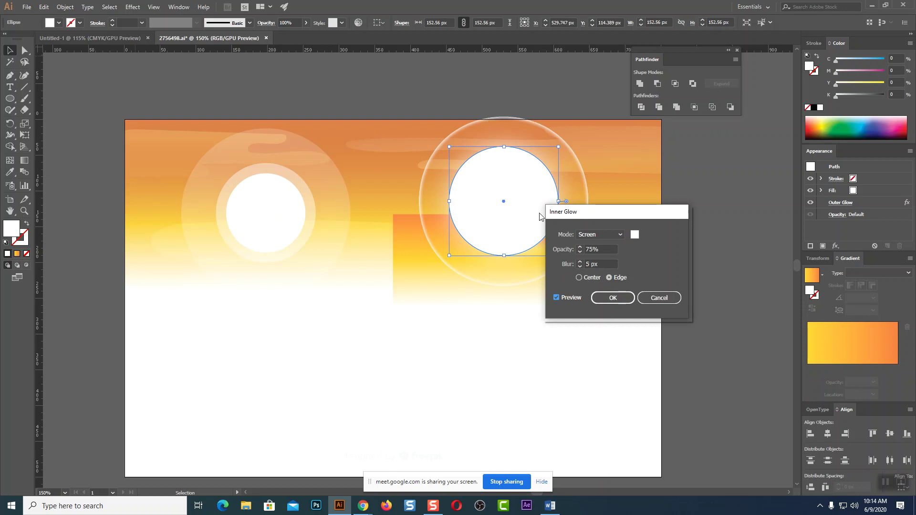
pyautogui.click(646, 299)
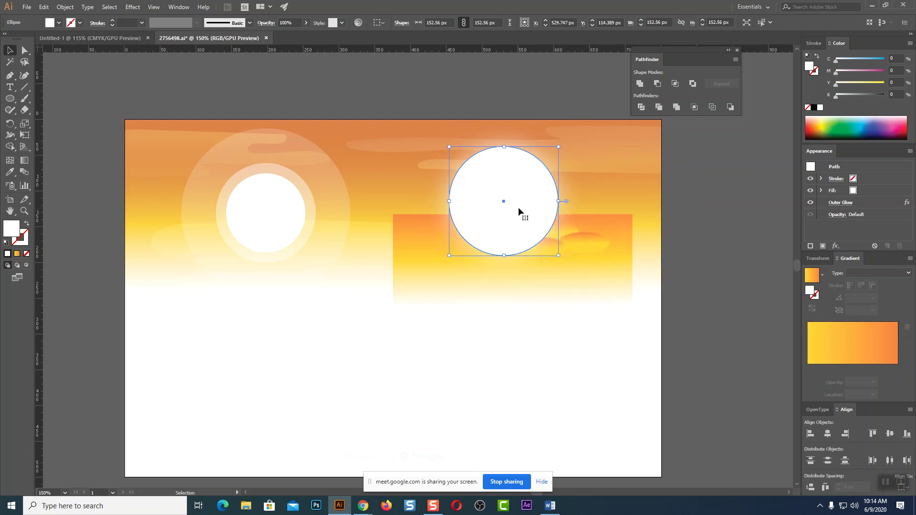
pyautogui.click(347, 318)
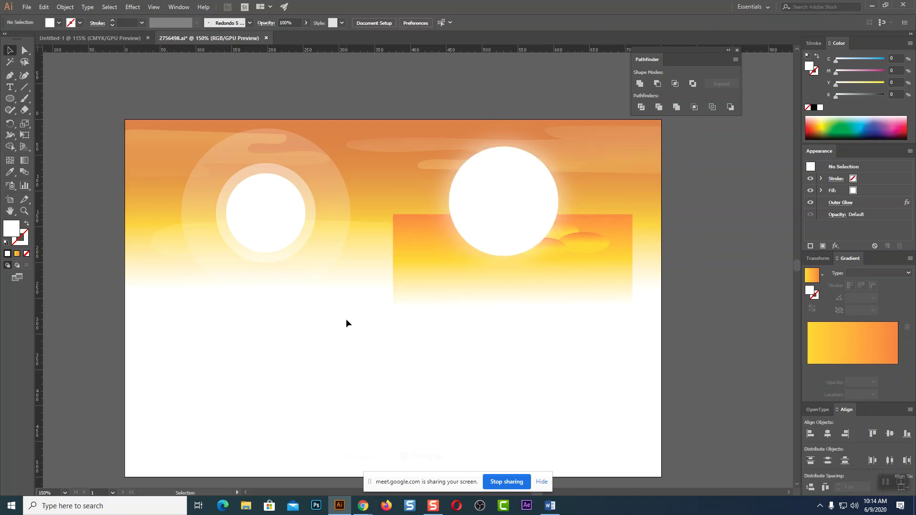
# Draw a new circle, move it off the artboard's left edge and enlarge it to about 266 px.
pyautogui.press('l')
pyautogui.scroll(-3, 323, 254)
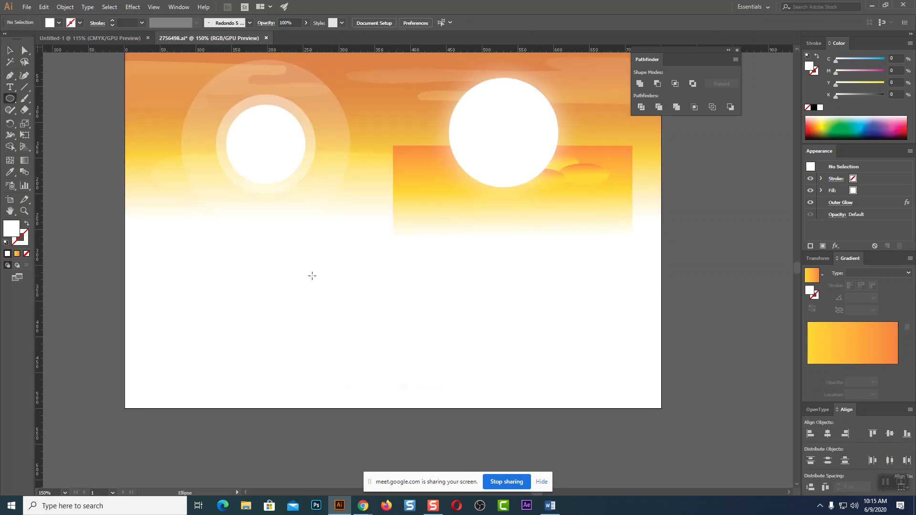
pyautogui.moveTo(309, 285); pyautogui.dragTo(368, 342)
pyautogui.click(9, 50)
pyautogui.moveTo(301, 151); pyautogui.dragTo(451, 299)
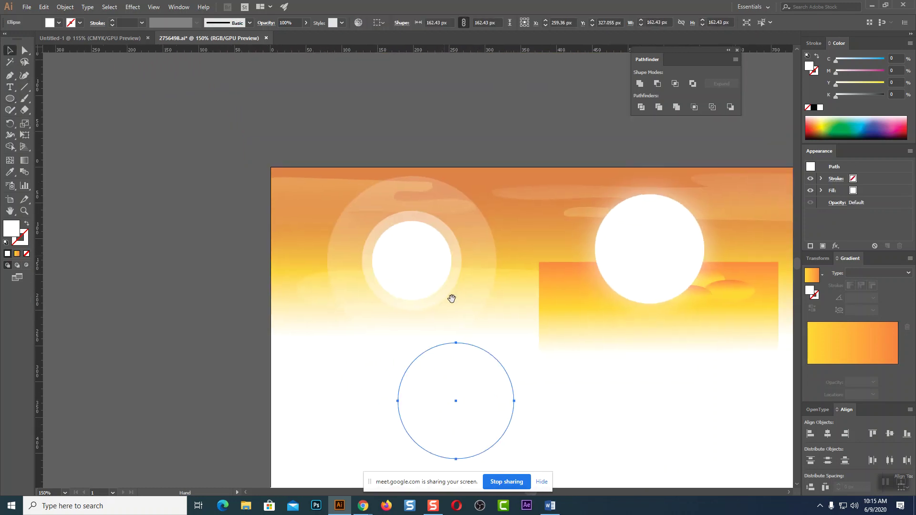
pyautogui.moveTo(457, 387); pyautogui.dragTo(236, 224)
pyautogui.press('a')
pyautogui.press('v')
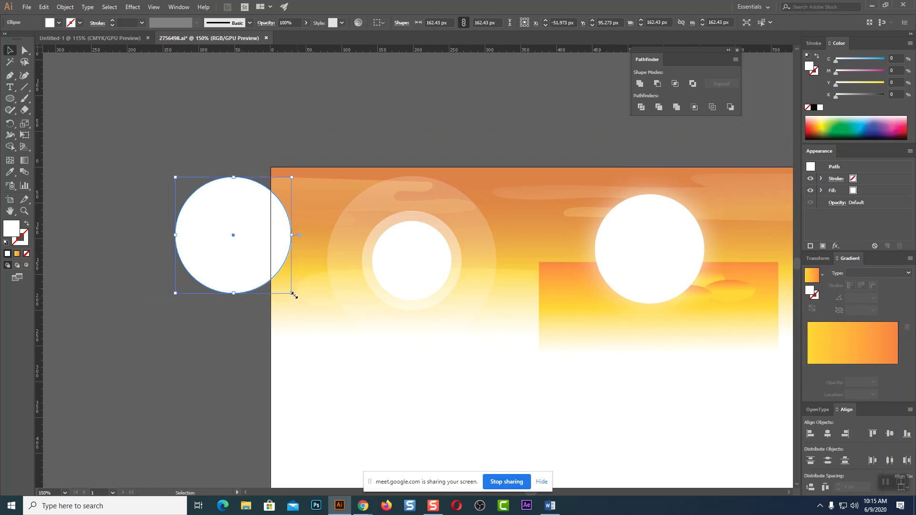
pyautogui.moveTo(292, 293); pyautogui.dragTo(344, 332)
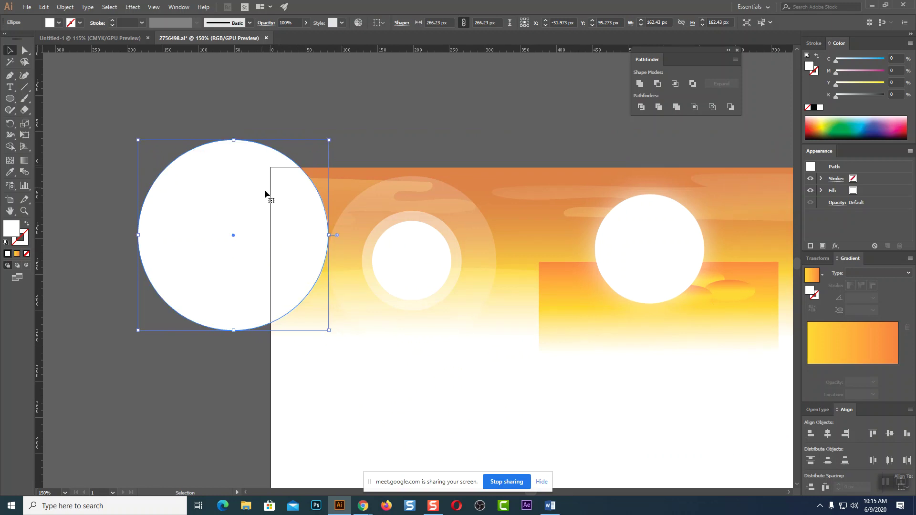
# Send the large circle to the back and lower its opacity to 13%.
pyautogui.rightClick(271, 168)
pyautogui.moveTo(337, 317)
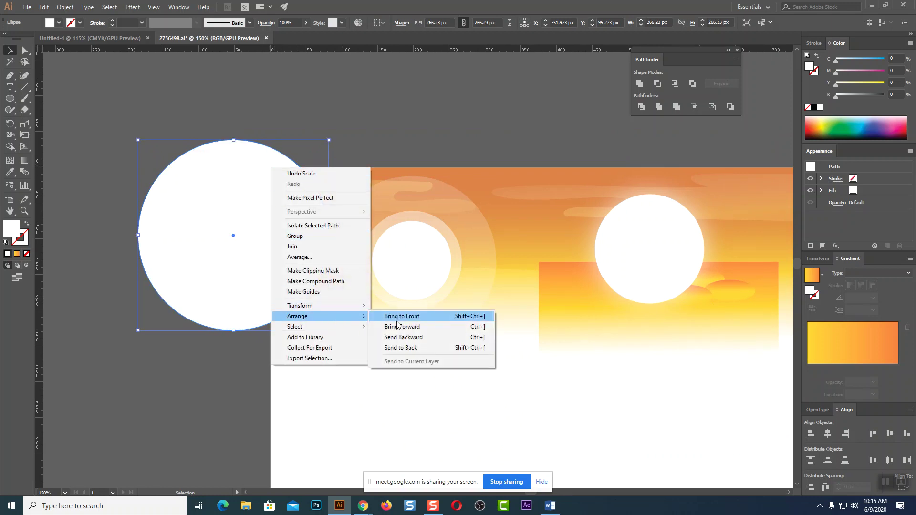
pyautogui.click(405, 348)
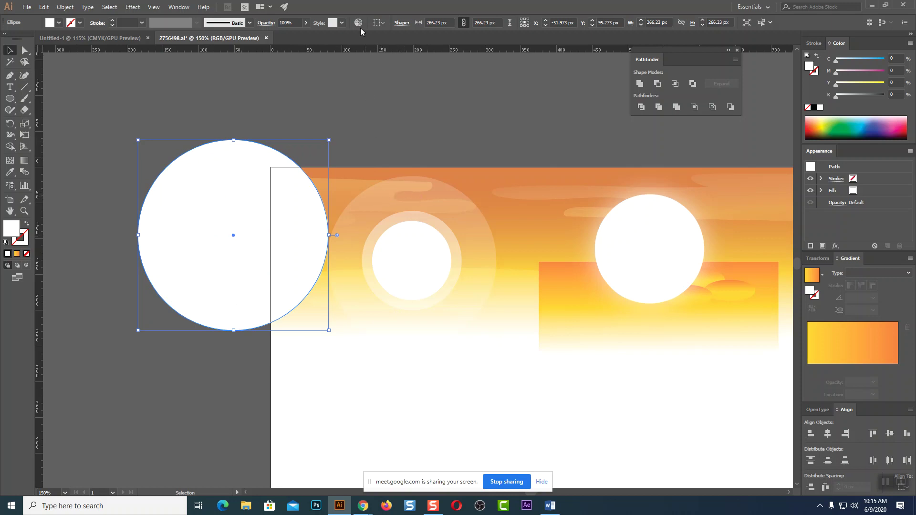
pyautogui.click(306, 22)
pyautogui.moveTo(306, 35); pyautogui.dragTo(273, 37)
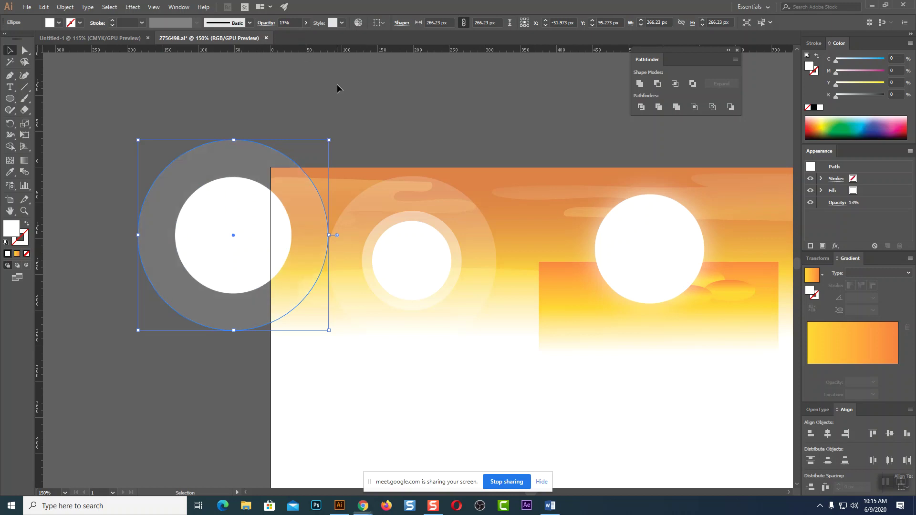
pyautogui.click(369, 124)
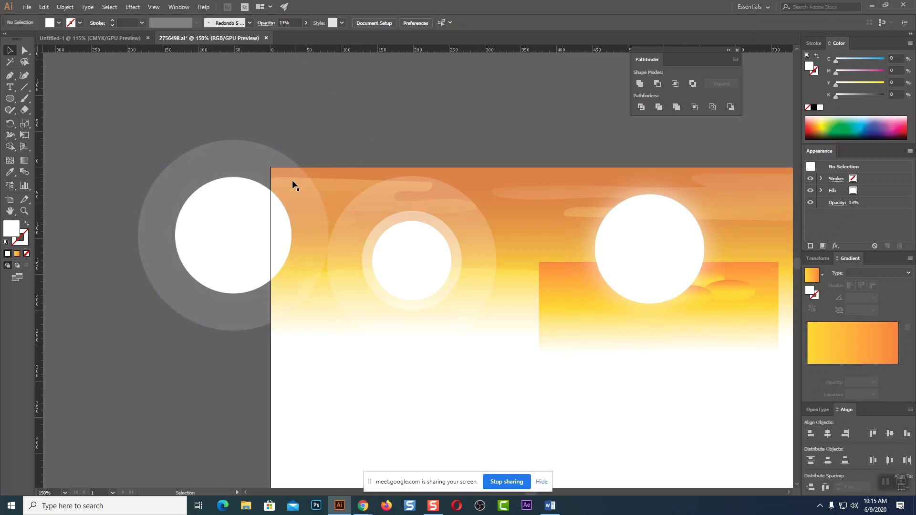
# Resize a translucent circle into a smaller ring around the white circle.
pyautogui.click(265, 176)
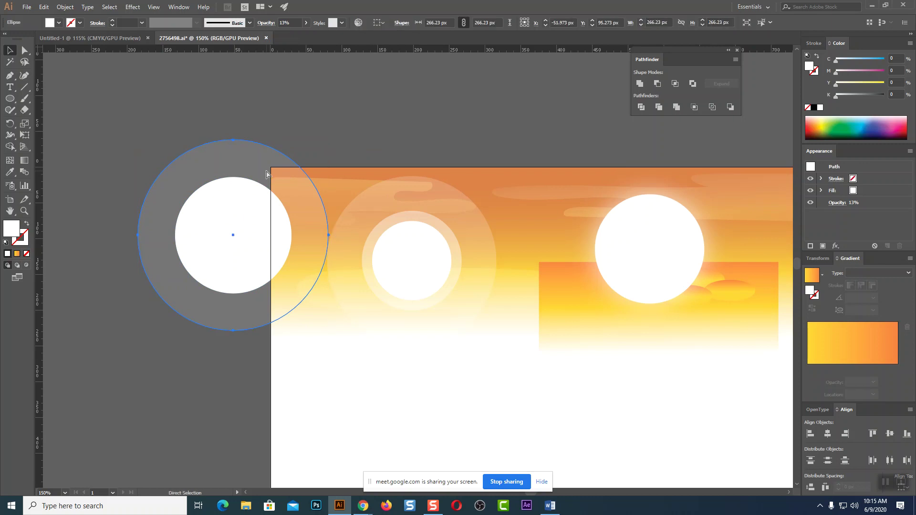
pyautogui.press('v')
pyautogui.moveTo(329, 140); pyautogui.dragTo(302, 158)
pyautogui.click(352, 119)
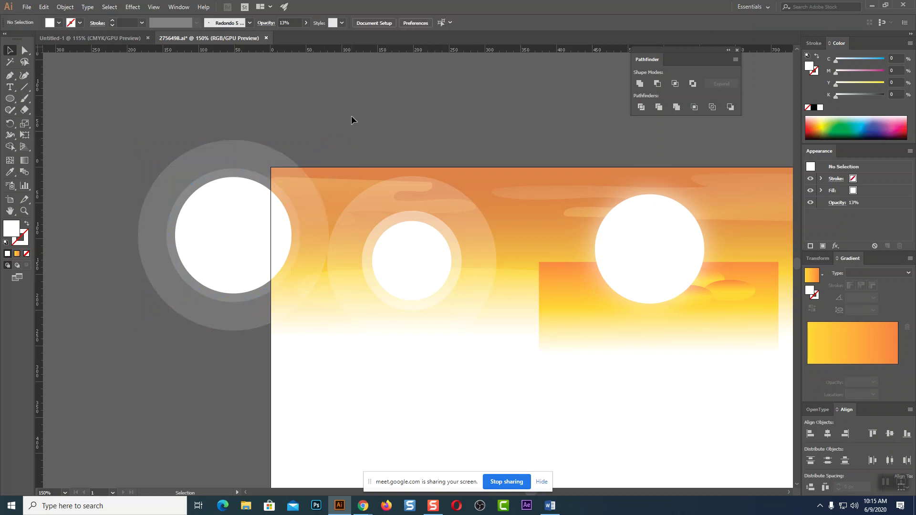
pyautogui.click(639, 227)
pyautogui.click(274, 206)
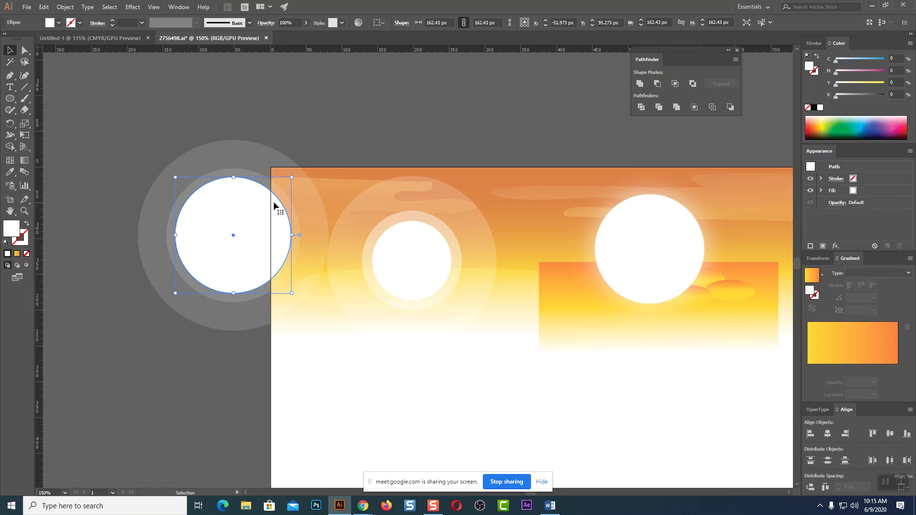
pyautogui.click(391, 132)
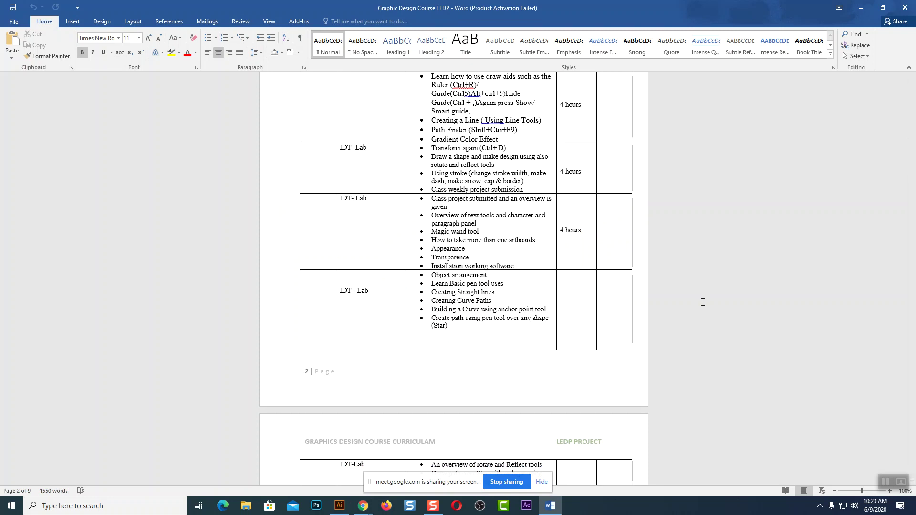
# Magnify the lesson plan to 200%, scroll to the last pen tool topics row, then restore 100%.
pyautogui.moveTo(432, 285); pyautogui.dragTo(547, 285)
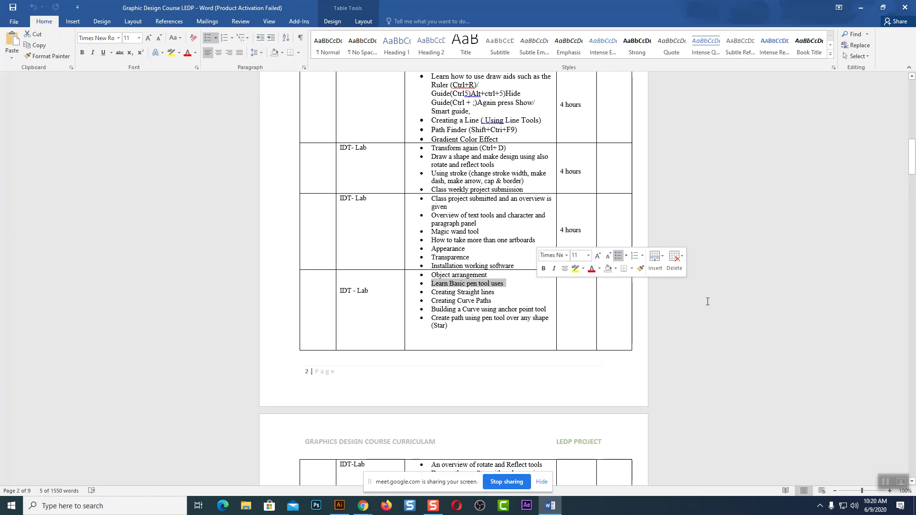
pyautogui.press('super+plus')
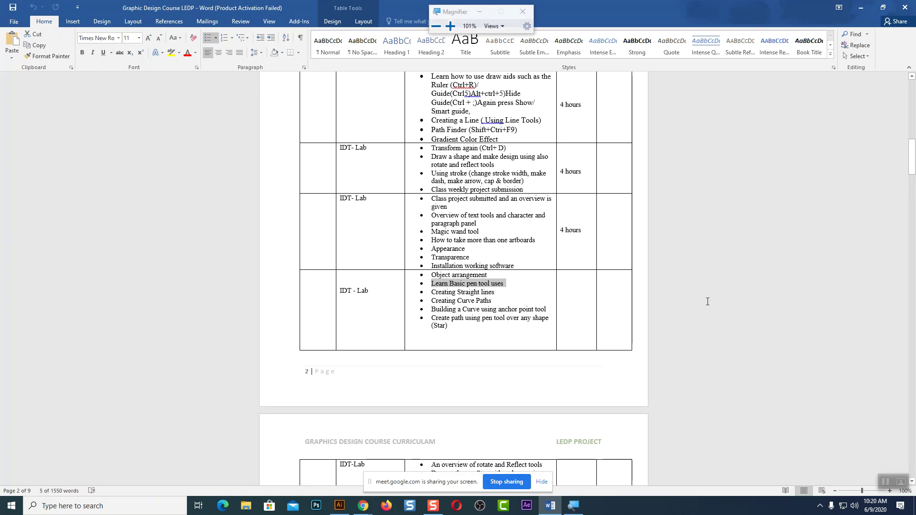
pyautogui.click(448, 27)
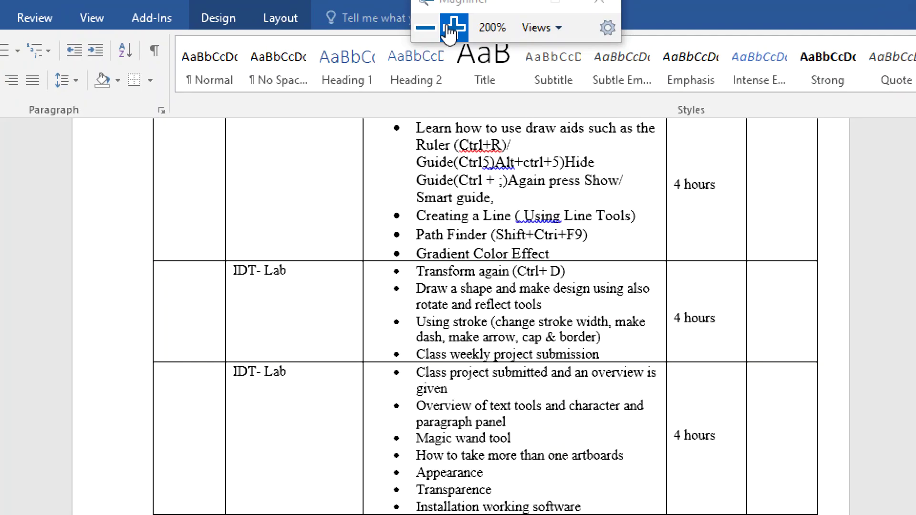
pyautogui.scroll(-5, 593, 382)
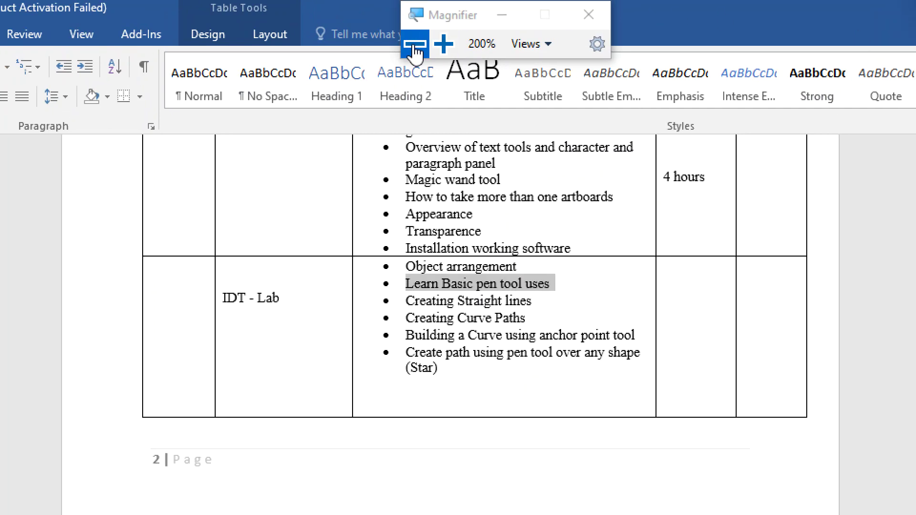
pyautogui.click(417, 45)
pyautogui.click(861, 9)
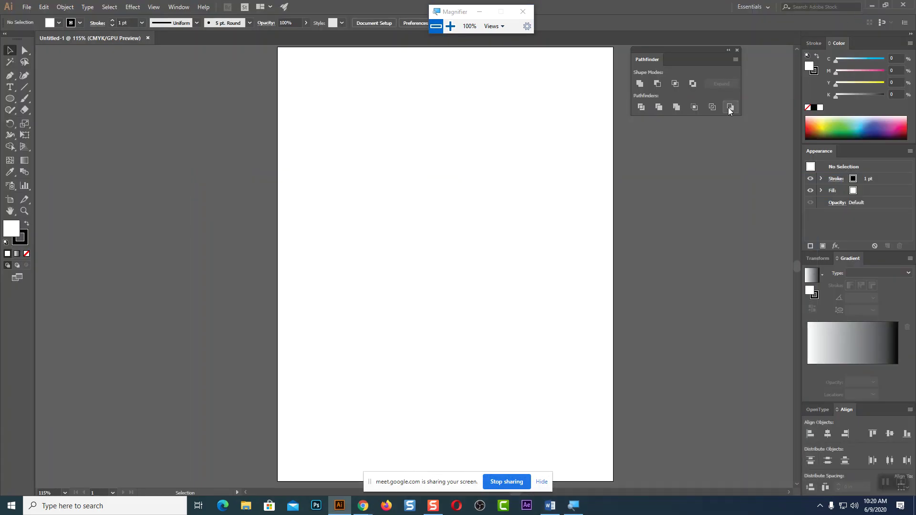
pyautogui.click(521, 17)
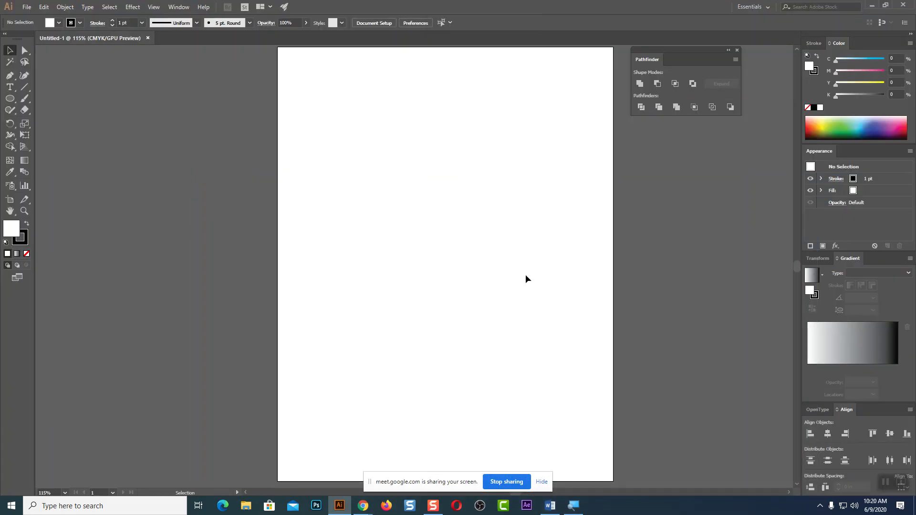
pyautogui.click(542, 482)
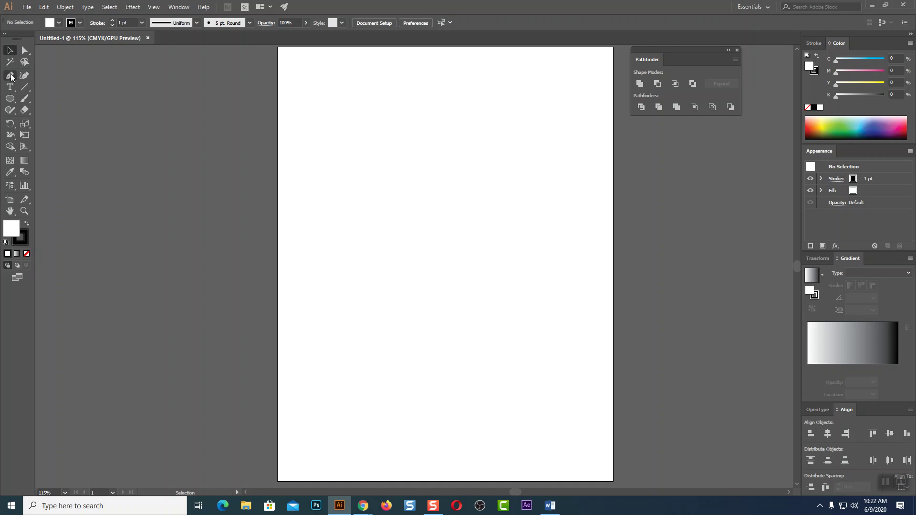
# Choose Pen Tool (P) from the pen tools group and zoom the artboard to 200%.
pyautogui.click(11, 76)
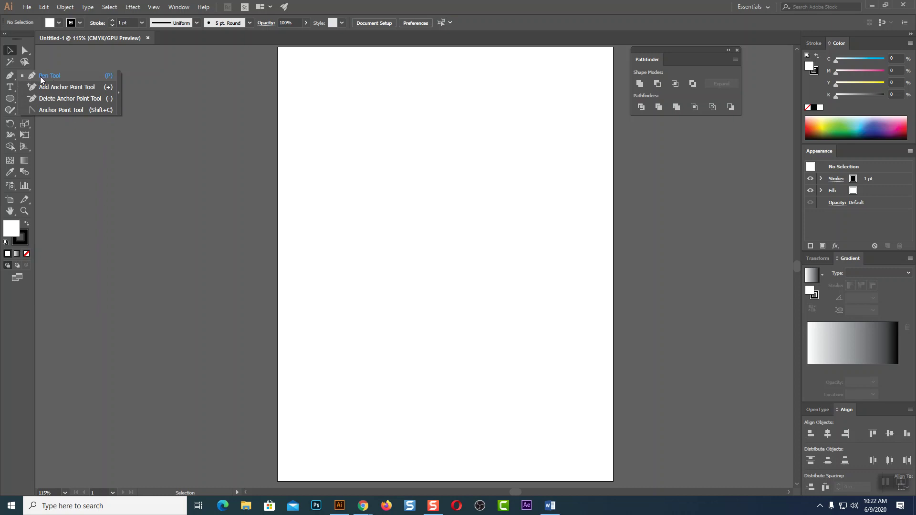
pyautogui.click(10, 77)
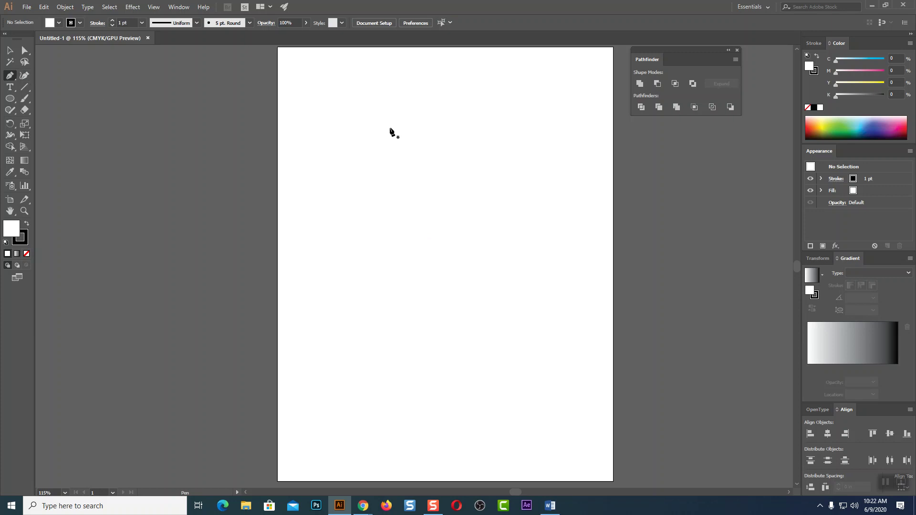
pyautogui.hotkey('ctrl', '+')
pyautogui.hotkey('ctrl', '+')
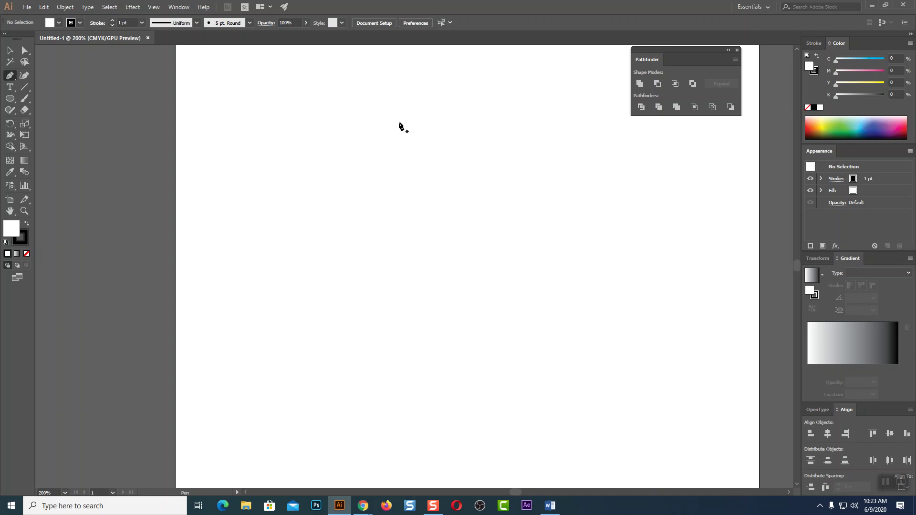
pyautogui.press('capslock')
pyautogui.click(276, 186)
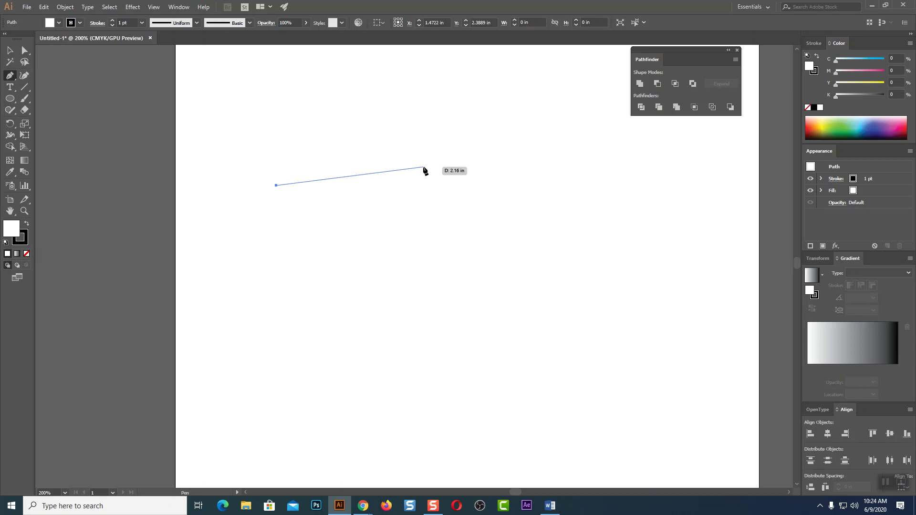
pyautogui.press('Escape')
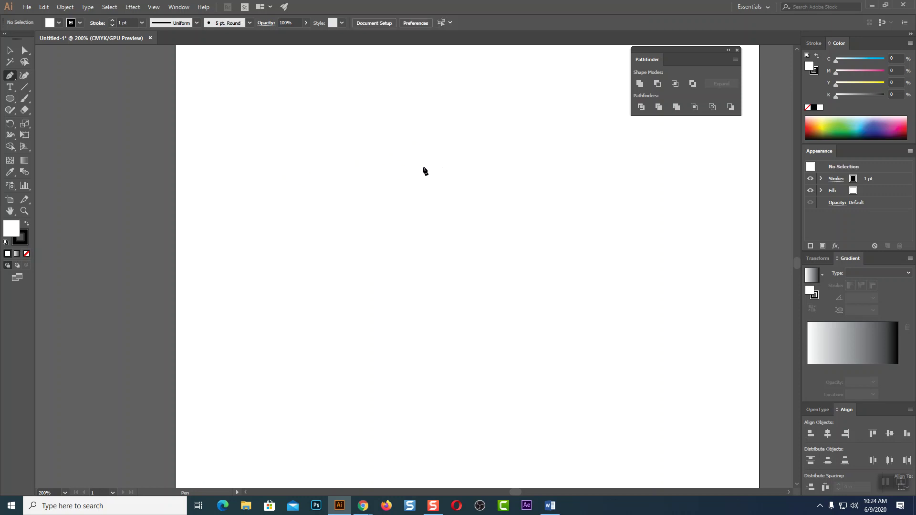
pyautogui.click(13, 99)
pyautogui.click(57, 99)
pyautogui.moveTo(314, 141); pyautogui.dragTo(517, 300)
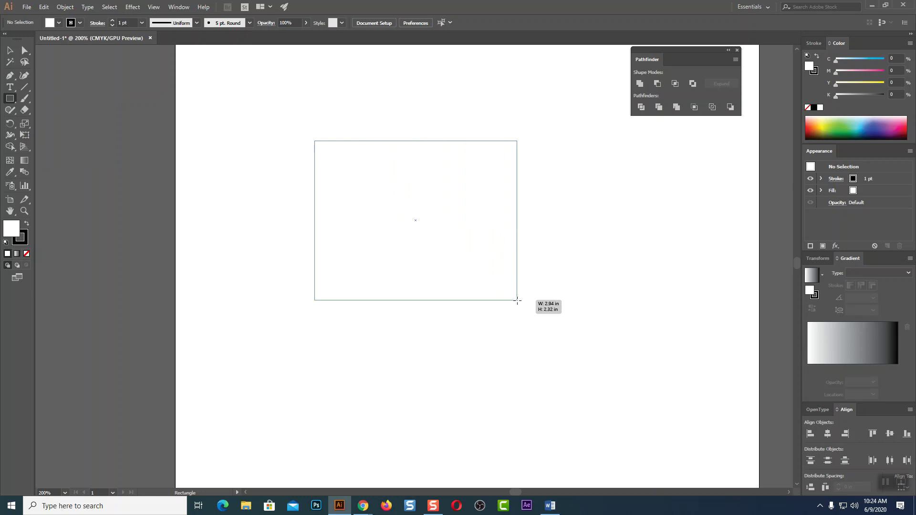
pyautogui.moveTo(517, 300); pyautogui.dragTo(517, 300)
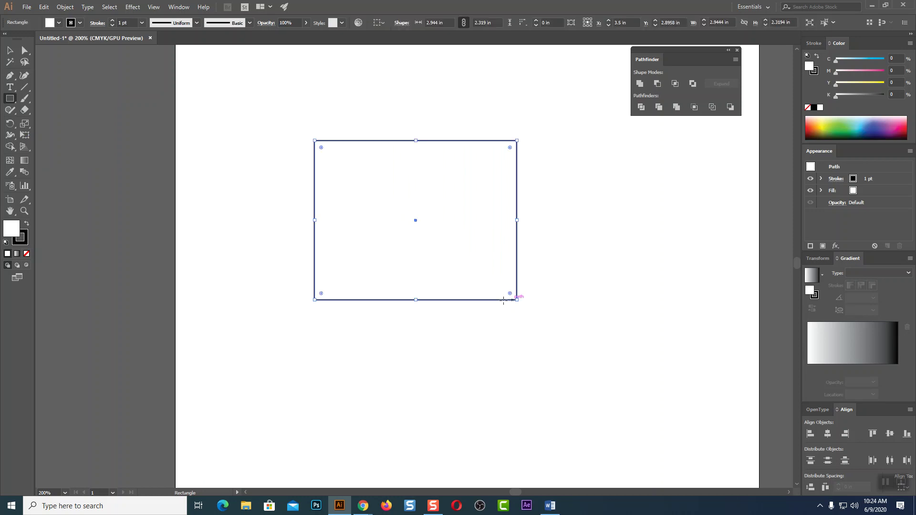
pyautogui.click(10, 50)
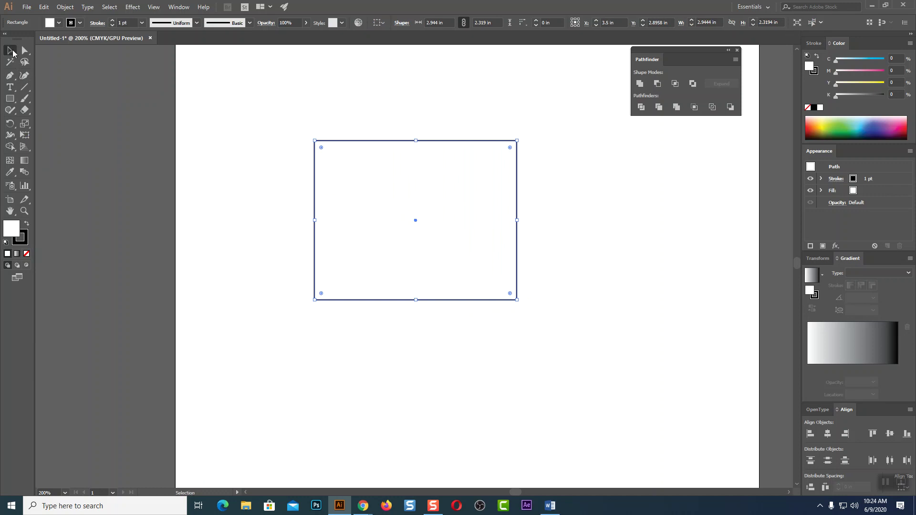
pyautogui.press('Delete')
# With the Pen tool, pan the view, abandon the first anchor and place a new one upper-left.
pyautogui.click(9, 76)
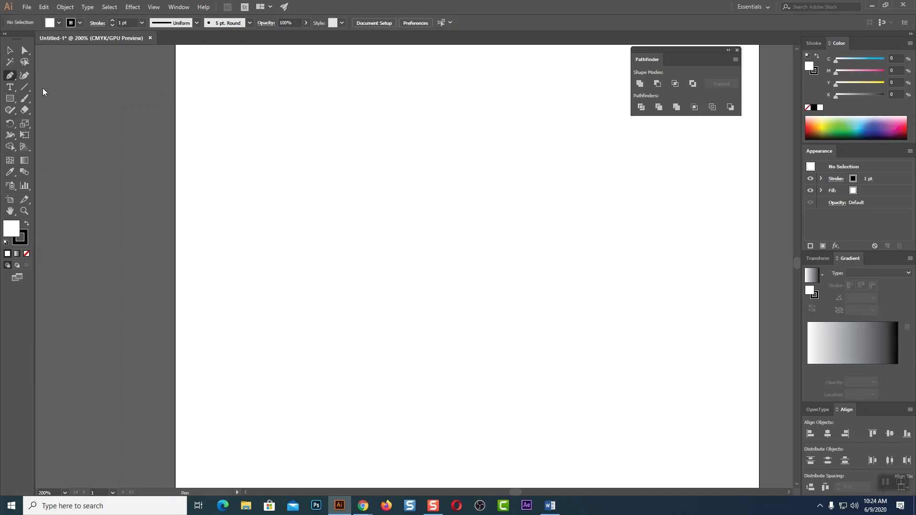
pyautogui.click(295, 158)
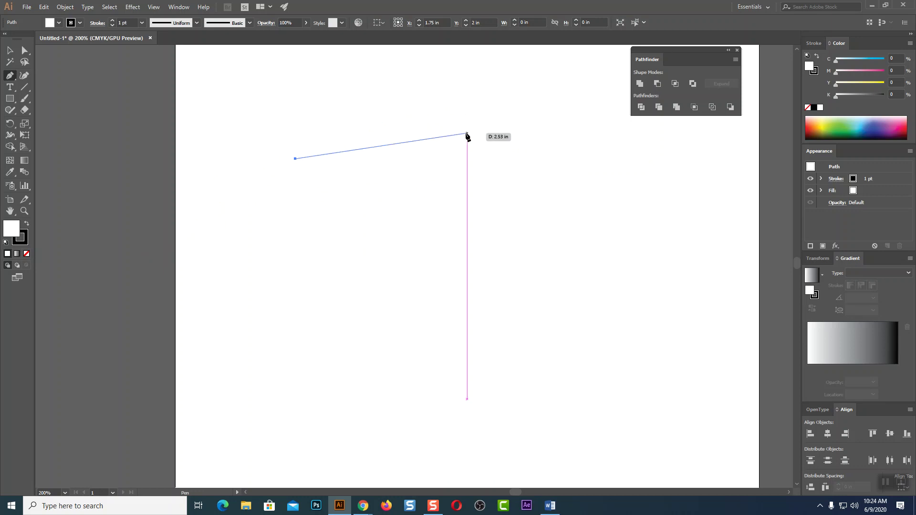
pyautogui.press('space')
pyautogui.moveTo(525, 244); pyautogui.dragTo(453, 304)
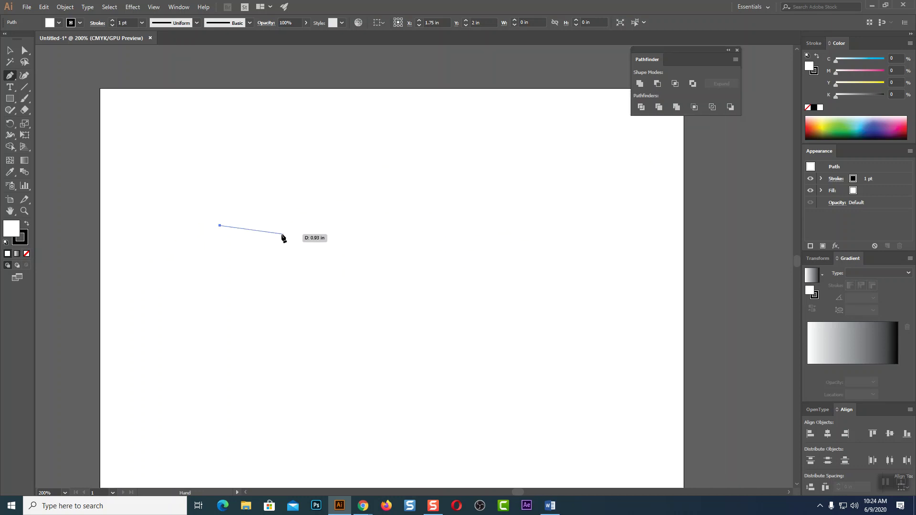
pyautogui.press('Escape')
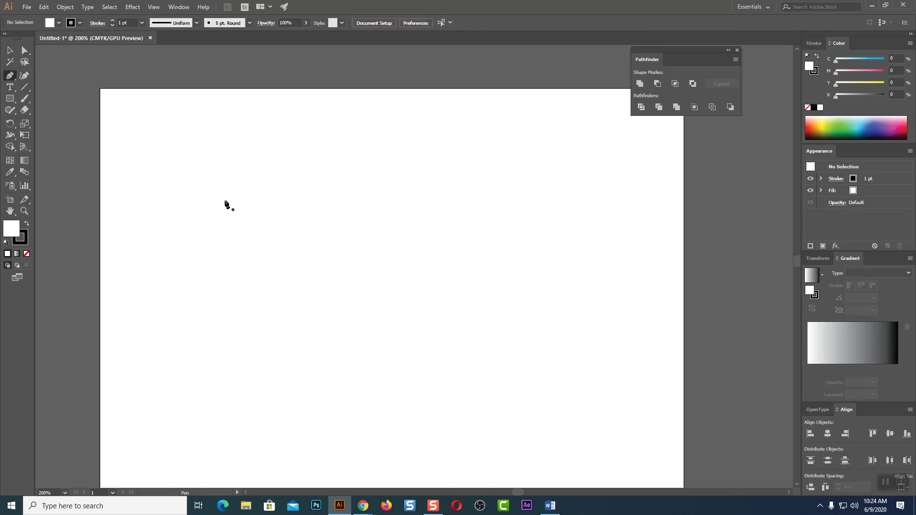
pyautogui.click(257, 193)
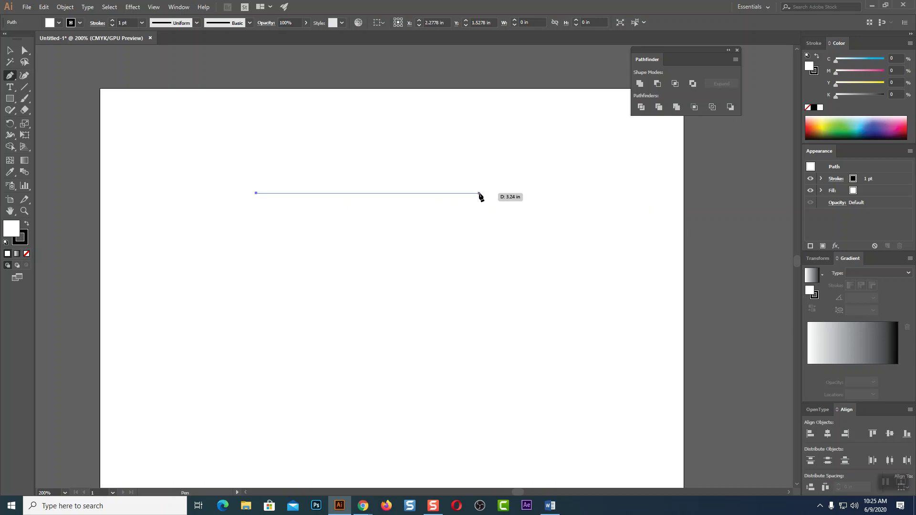
# Add an end anchor dragged into an upward arch, then remove its outgoing handle at 200% magnification.
pyautogui.click(479, 193)
pyautogui.moveTo(480, 196); pyautogui.dragTo(596, 313)
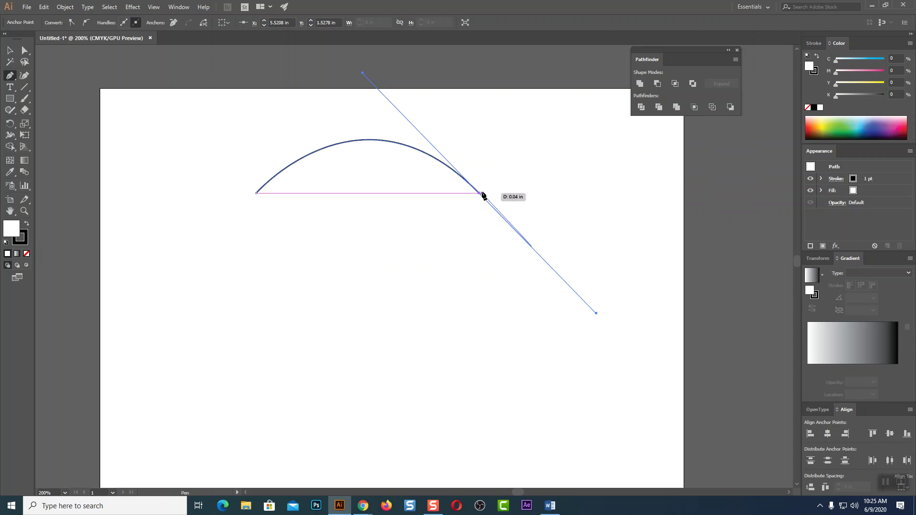
pyautogui.press('super+plus')
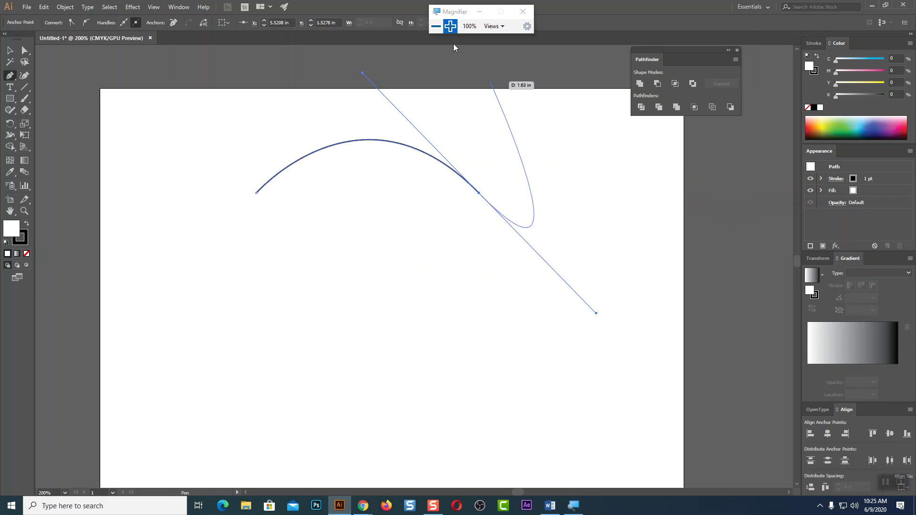
pyautogui.click(450, 26)
pyautogui.click(451, 185)
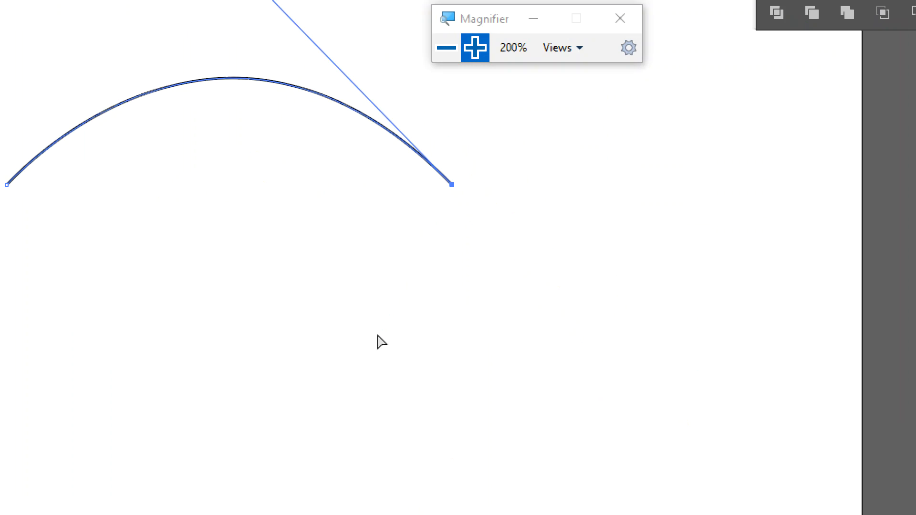
# Pan the view up and to the right, then switch to Direct Selection (A).
pyautogui.scroll(3, 377, 341)
pyautogui.hscroll(3, 377, 341)
pyautogui.press('space')
pyautogui.moveTo(380, 415); pyautogui.dragTo(642, 353)
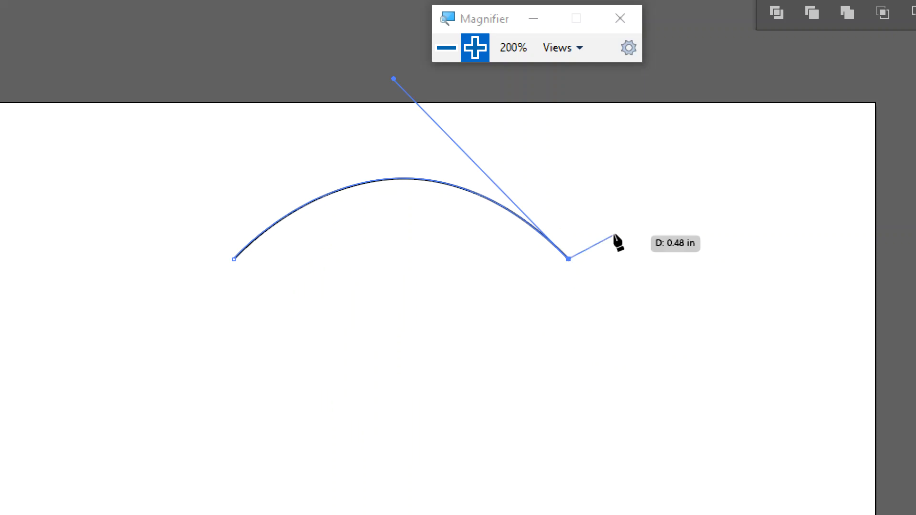
pyautogui.press('ctrl')
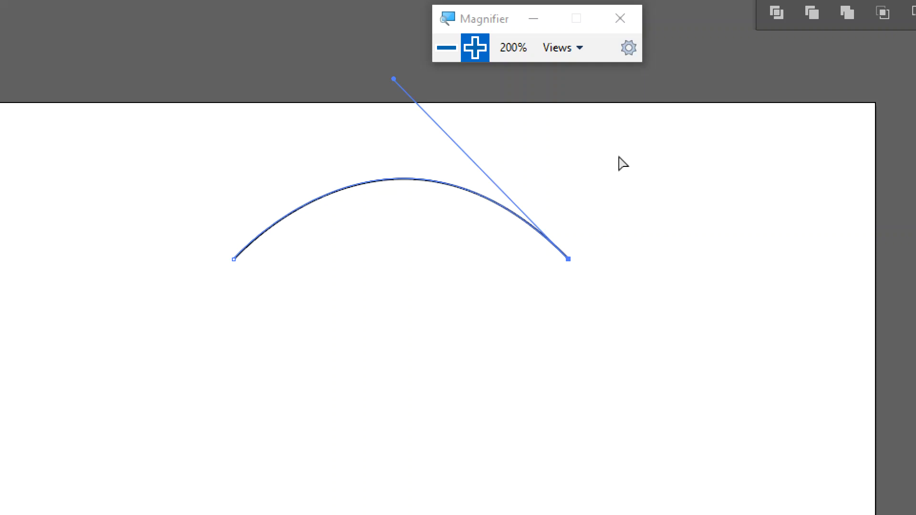
pyautogui.press('p')
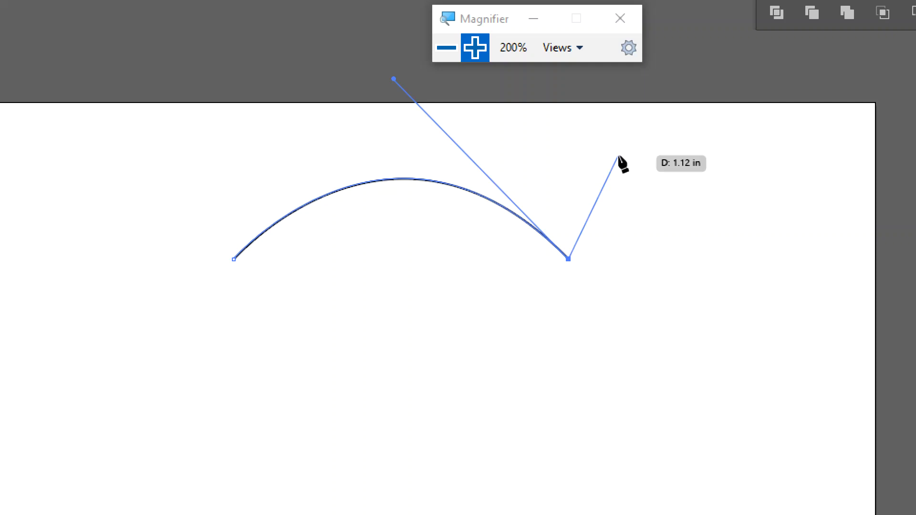
pyautogui.press('a')
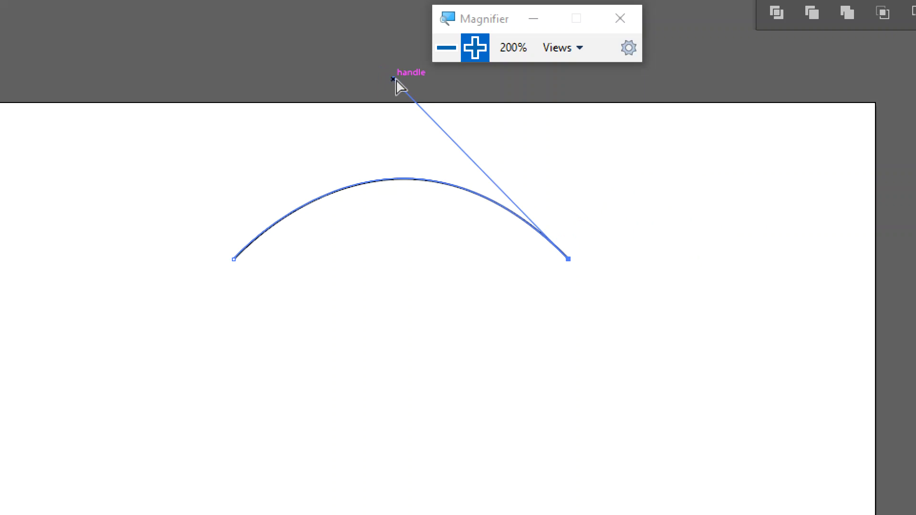
# Reshape the arch's handles and retract the outgoing handle into the right anchor.
pyautogui.moveTo(395, 78); pyautogui.dragTo(383, 438)
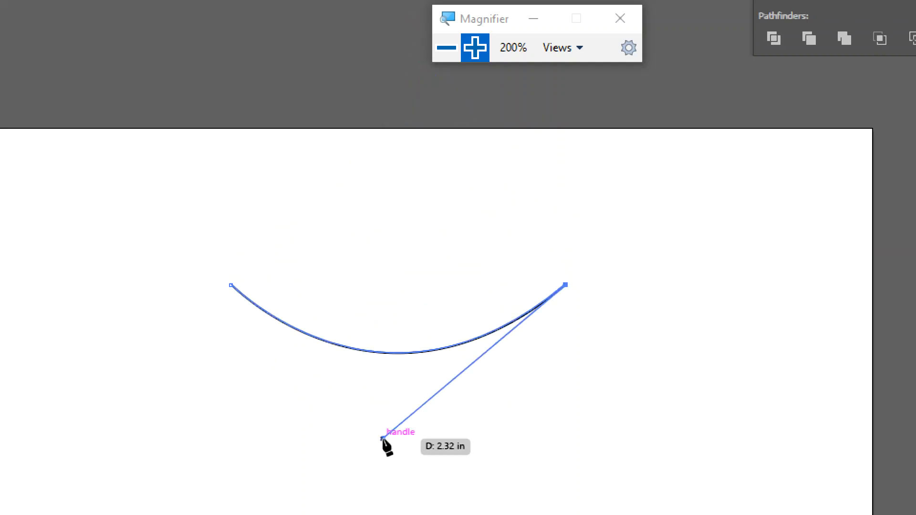
pyautogui.moveTo(566, 285); pyautogui.dragTo(471, 137)
pyautogui.moveTo(624, 210)
pyautogui.mouseDown()
pyautogui.moveTo(645, 219)
pyautogui.moveTo(625, 216)
pyautogui.mouseUp()
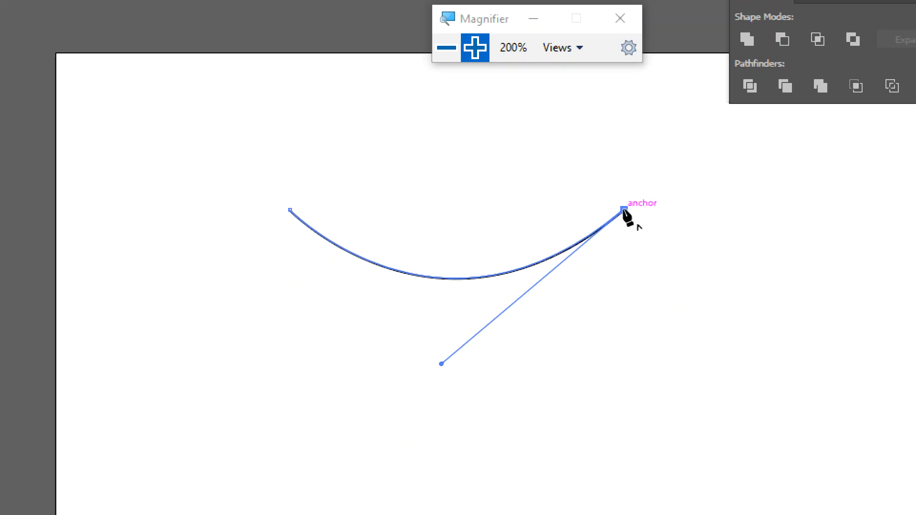
pyautogui.moveTo(624, 211)
pyautogui.mouseDown()
pyautogui.moveTo(688, 240)
pyautogui.moveTo(646, 209)
pyautogui.moveTo(632, 178)
pyautogui.moveTo(624, 210)
pyautogui.mouseUp()
pyautogui.moveTo(623, 210)
pyautogui.mouseDown()
pyautogui.moveTo(644, 189)
pyautogui.moveTo(625, 209)
pyautogui.mouseUp()
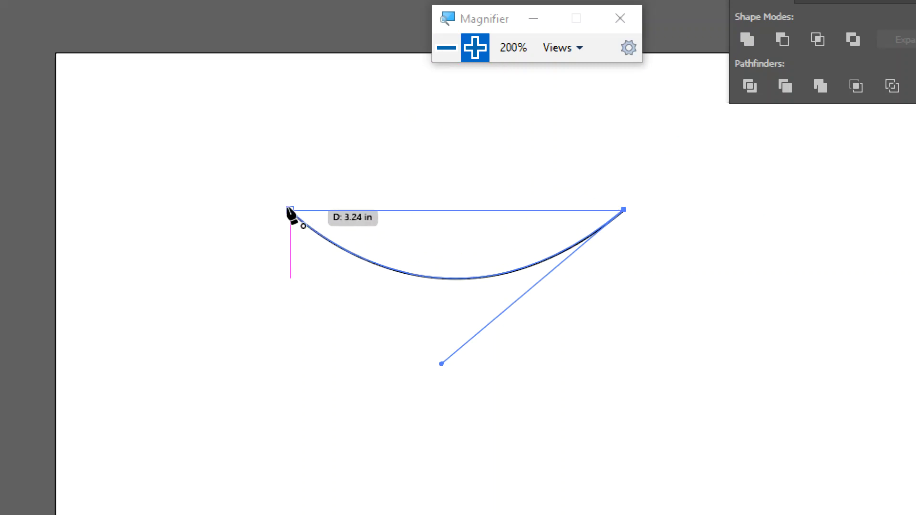
# Close the path into a lens, then raise its top curve and deepen its bottom curve.
pyautogui.moveTo(290, 211); pyautogui.dragTo(103, 348)
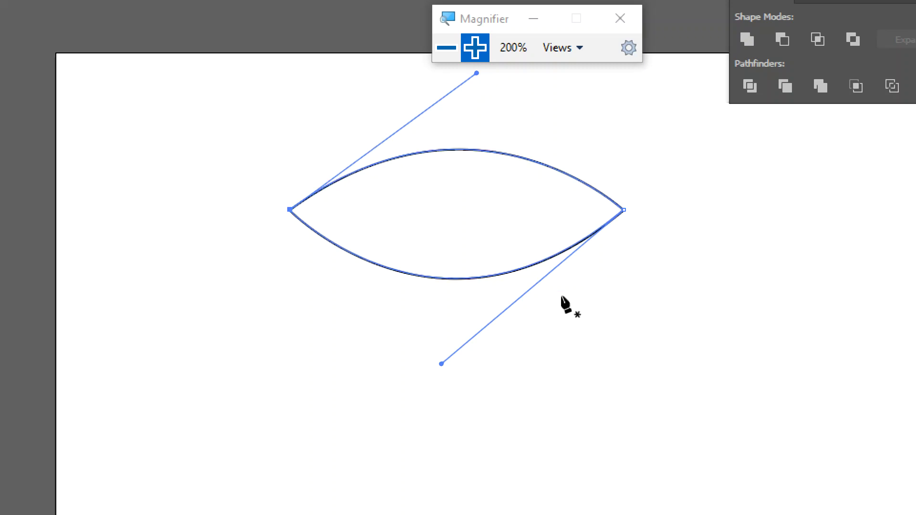
pyautogui.scroll(3, 526, 311)
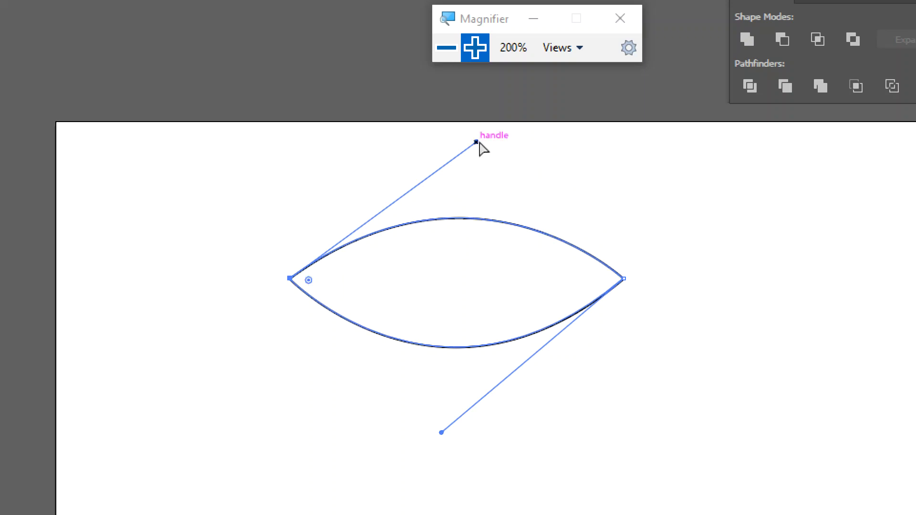
pyautogui.moveTo(477, 142); pyautogui.dragTo(478, 103)
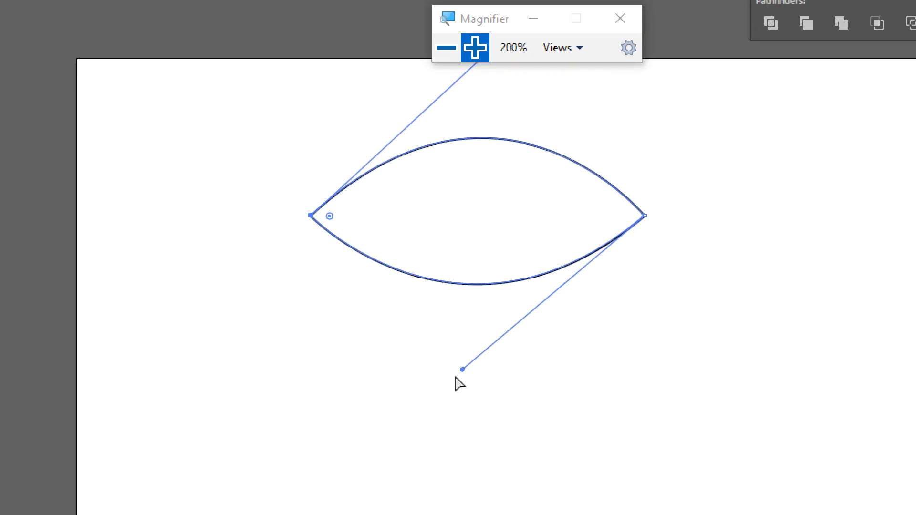
pyautogui.moveTo(462, 370); pyautogui.dragTo(478, 406)
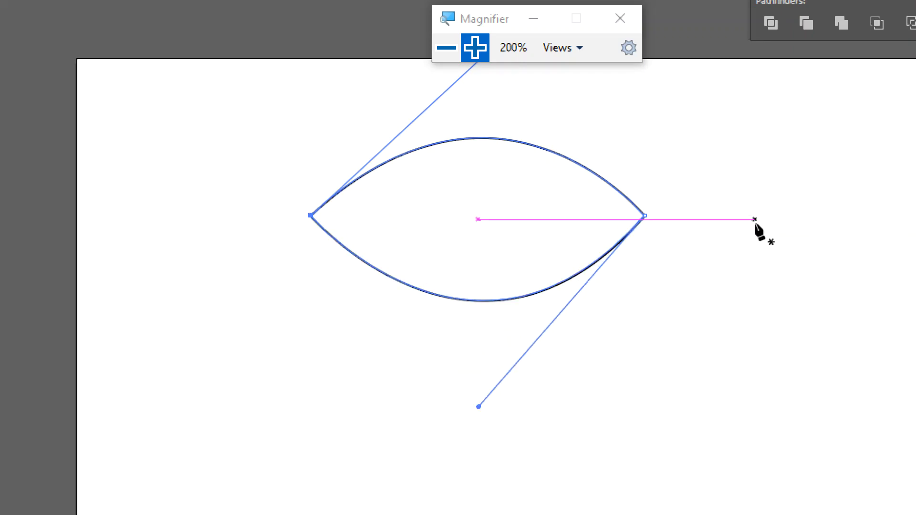
# Delete the lens shape and practise a few curved pen segments, undoing each one.
pyautogui.press('Delete')
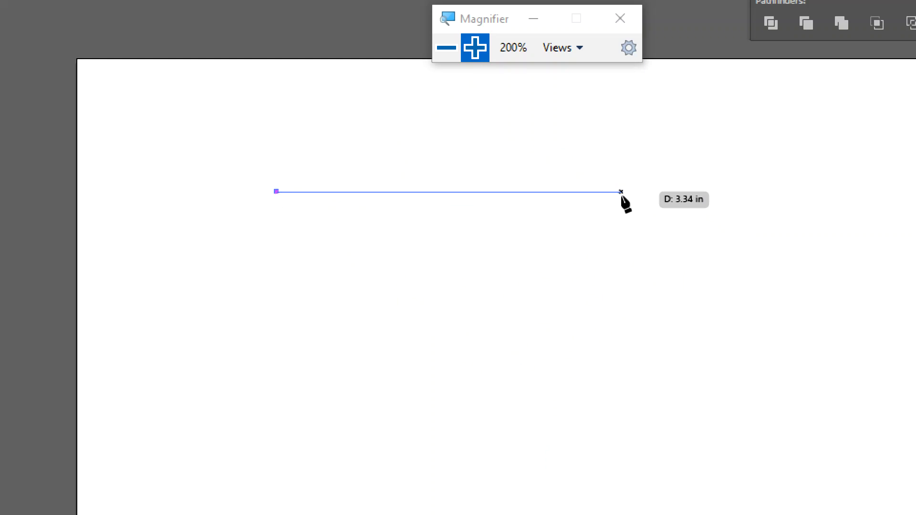
pyautogui.moveTo(621, 192)
pyautogui.mouseDown()
pyautogui.moveTo(669, 235)
pyautogui.moveTo(826, 337)
pyautogui.mouseUp()
pyautogui.hotkey('ctrl', 'z')
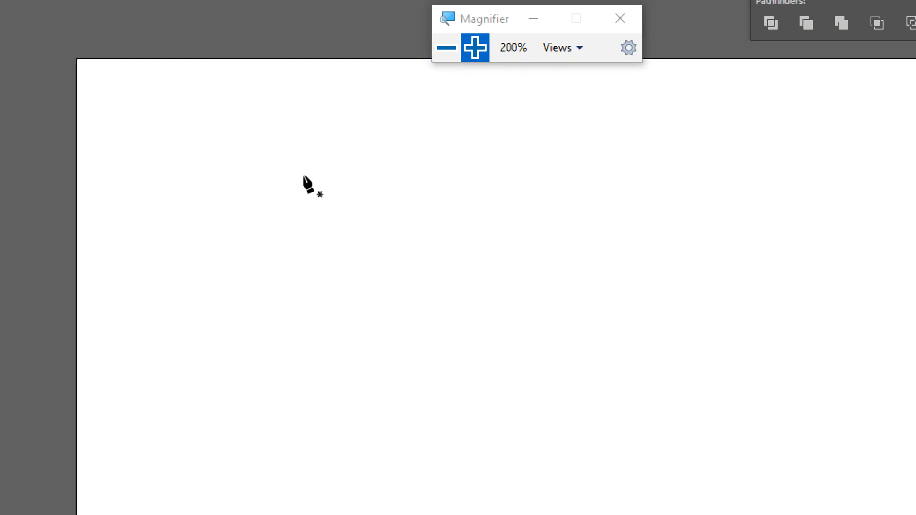
pyautogui.moveTo(304, 176); pyautogui.dragTo(331, 249)
pyautogui.hotkey('ctrl', 'z')
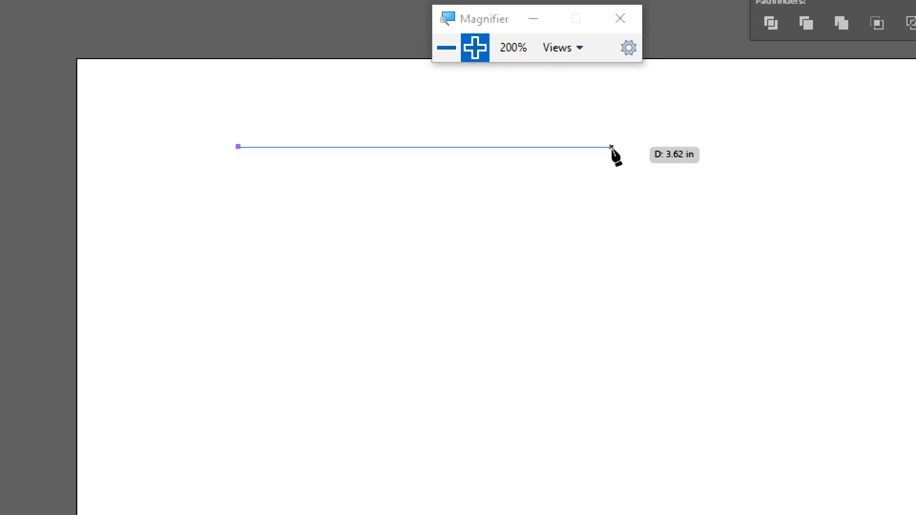
pyautogui.moveTo(611, 147); pyautogui.dragTo(682, 220)
pyautogui.hotkey('ctrl', 'z')
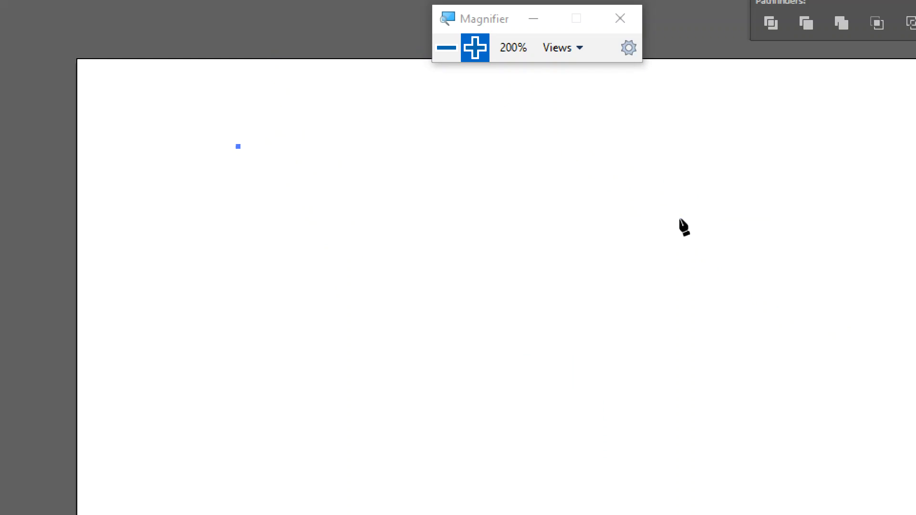
pyautogui.hotkey('ctrl', 'z')
# Draw and undo a straight practice segment, then place a new first anchor upper-left.
pyautogui.click(215, 158)
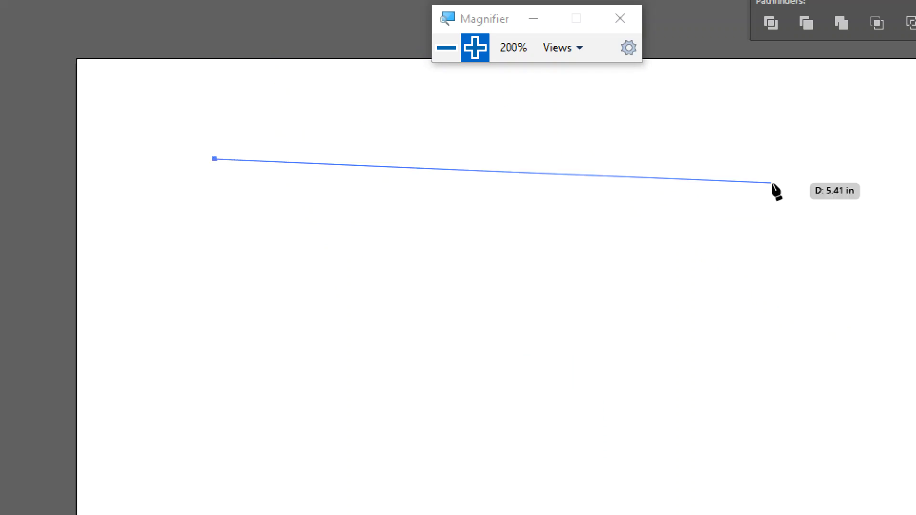
pyautogui.click(573, 155)
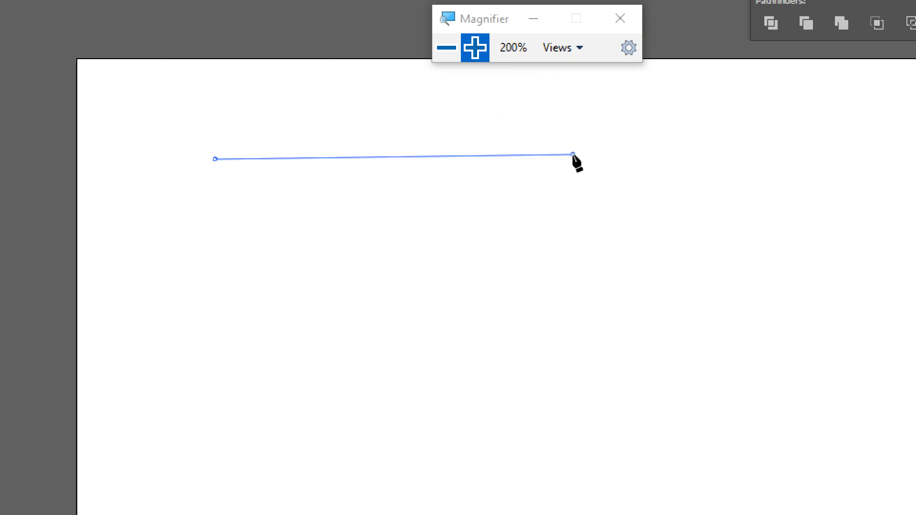
pyautogui.hotkey('ctrl', 'z')
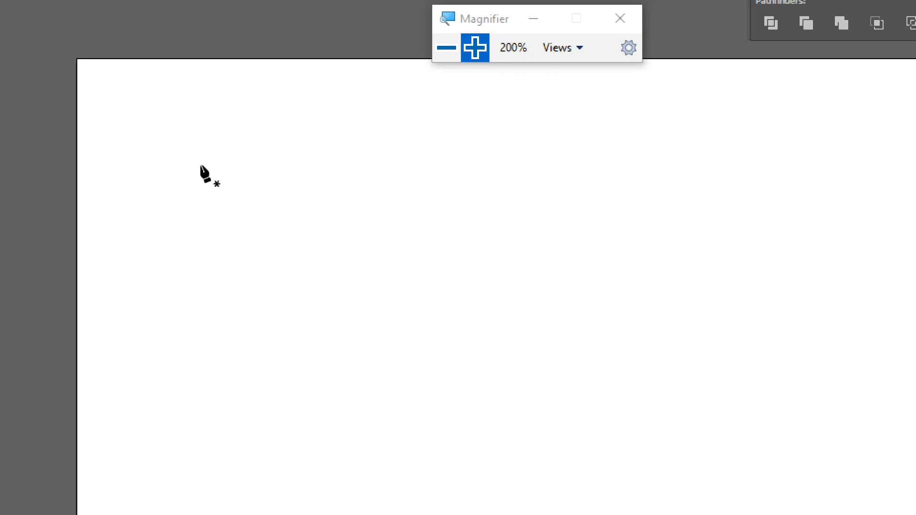
pyautogui.click(200, 165)
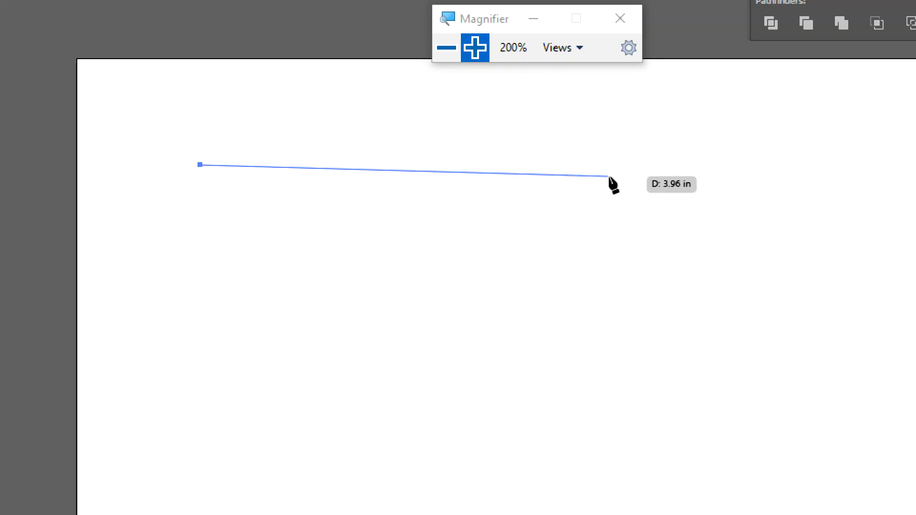
# Curve a downward segment, drop its end handle, deepen the sag, and close with an upward-bowing top.
pyautogui.moveTo(603, 165); pyautogui.dragTo(858, 29)
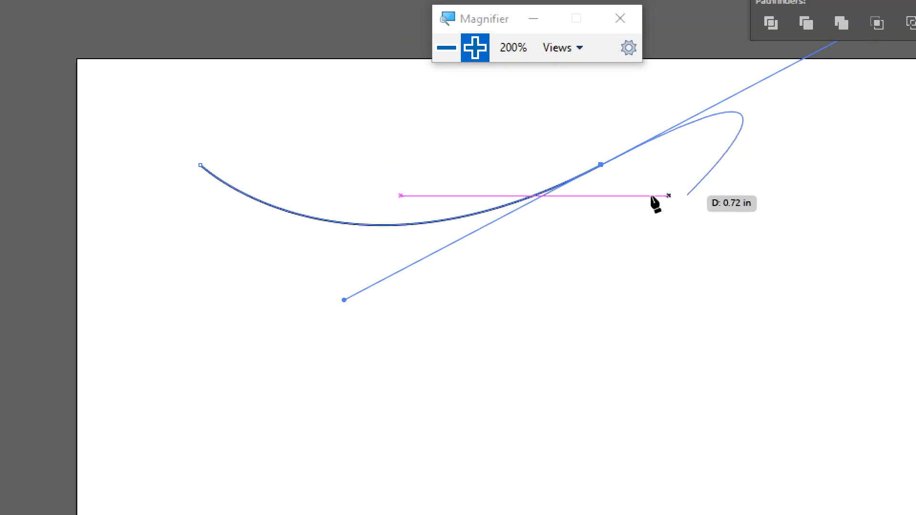
pyautogui.click(601, 165)
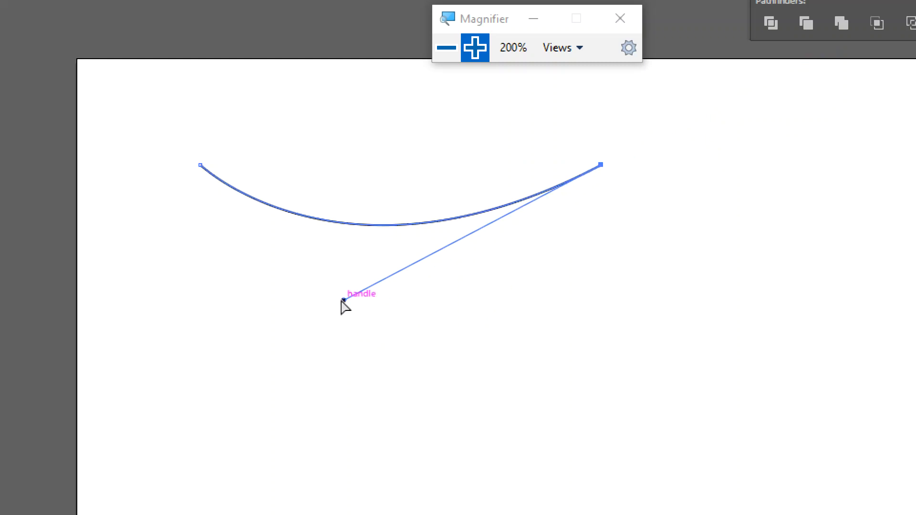
pyautogui.moveTo(344, 302); pyautogui.dragTo(361, 387)
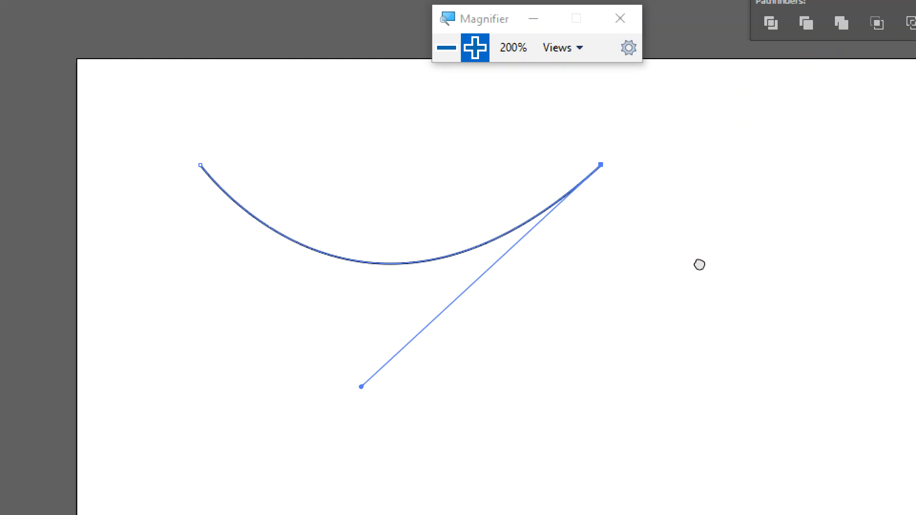
pyautogui.moveTo(700, 264); pyautogui.dragTo(799, 332)
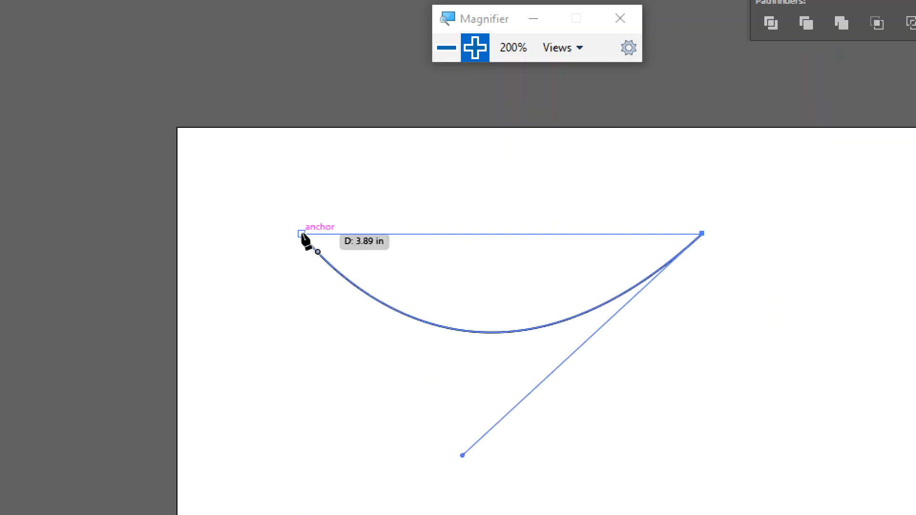
pyautogui.moveTo(303, 234); pyautogui.dragTo(160, 138)
pyautogui.press('space')
pyautogui.moveTo(705, 364); pyautogui.dragTo(579, 272)
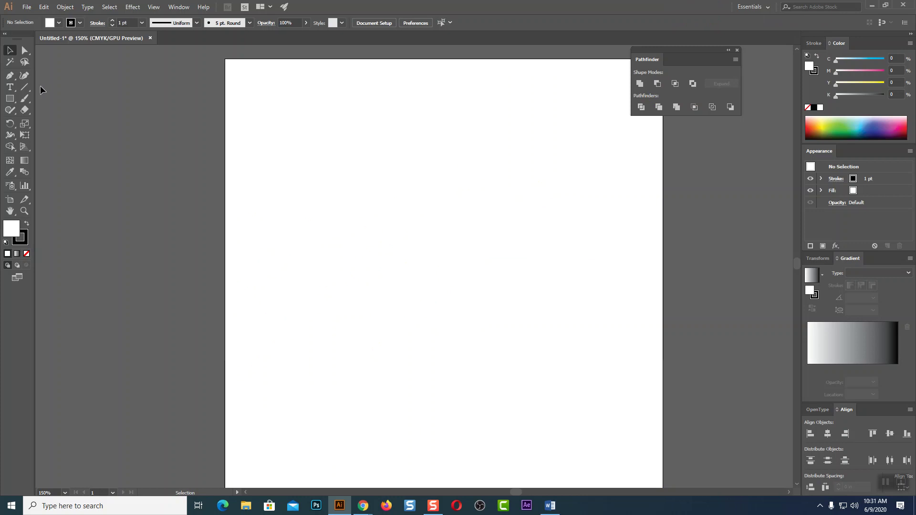
# Draw an upward arc from near the artboard top, then zoom to 200% on its end anchor.
pyautogui.click(10, 76)
pyautogui.click(309, 158)
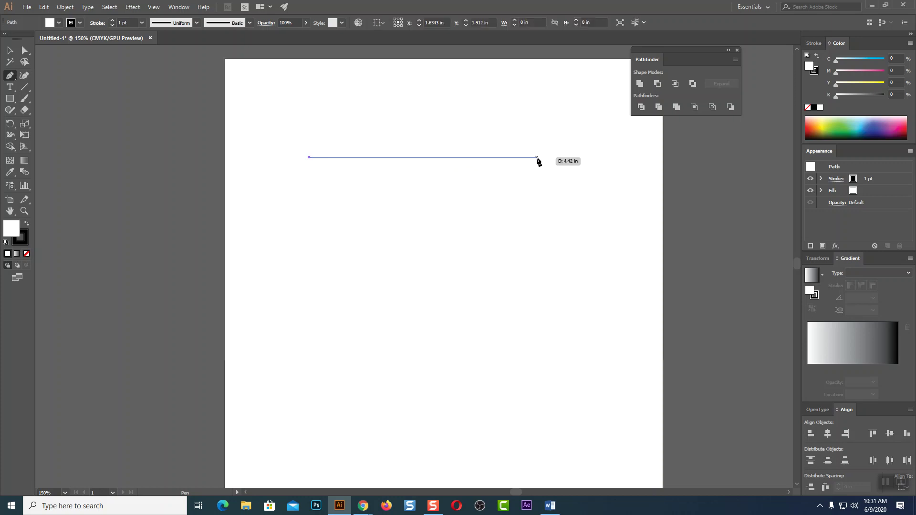
pyautogui.moveTo(540, 157); pyautogui.dragTo(699, 260)
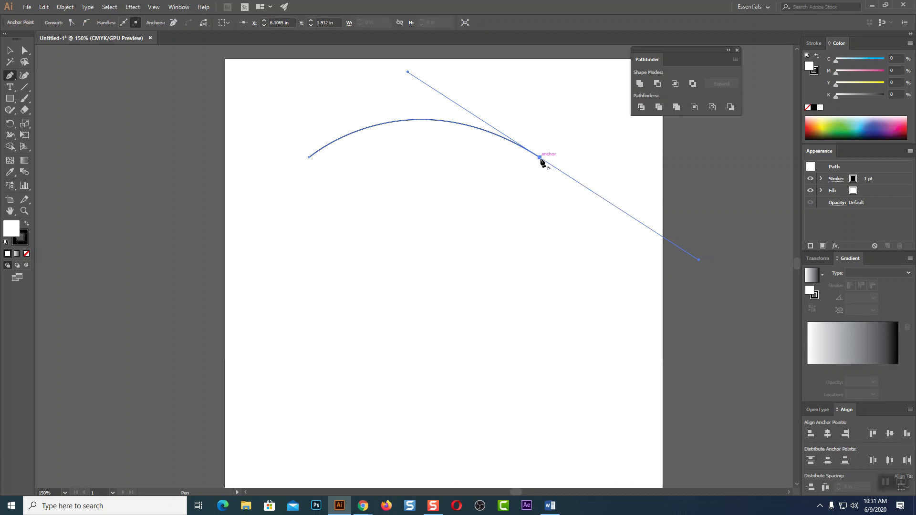
pyautogui.hotkey('ctrl', '+')
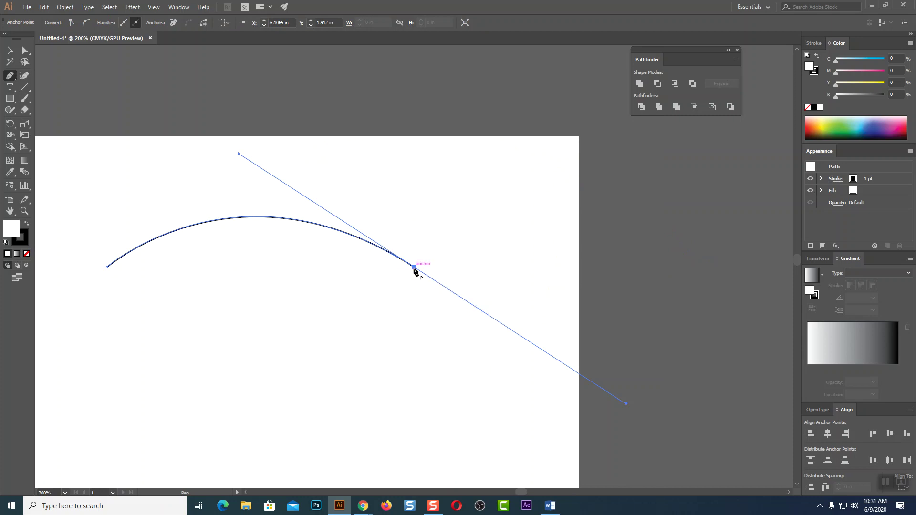
pyautogui.press('super+plus')
pyautogui.click(536, 107)
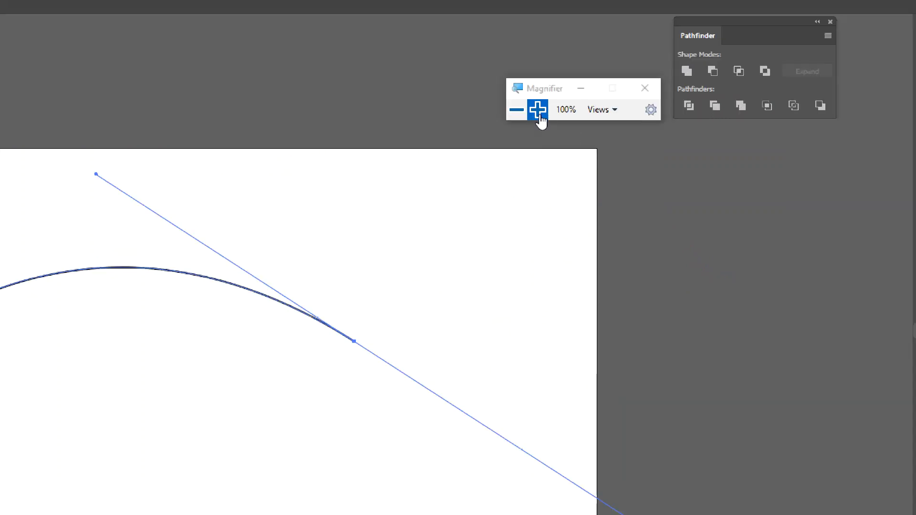
pyautogui.click(538, 110)
pyautogui.moveTo(355, 385); pyautogui.dragTo(412, 128)
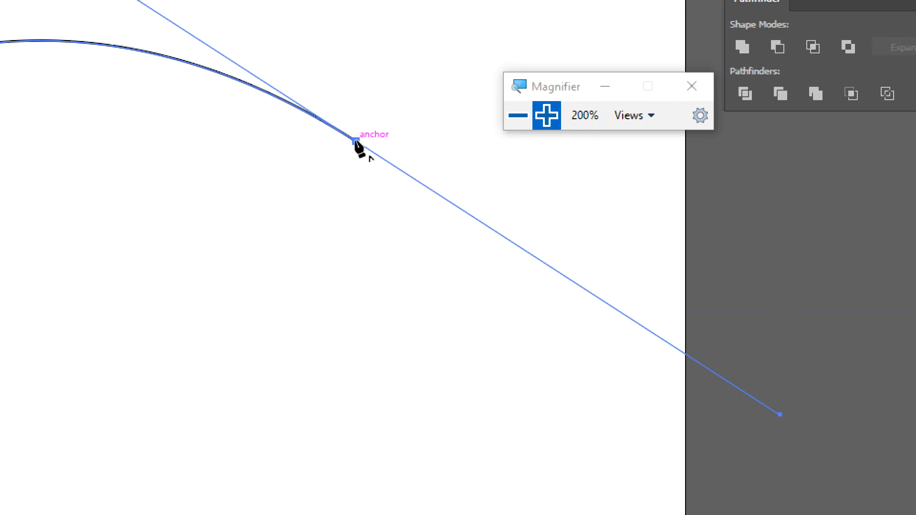
# Undo the extra segment from the end anchor, drop its outgoing handle, and zoom back out.
pyautogui.moveTo(356, 140); pyautogui.dragTo(411, 208)
pyautogui.hotkey('ctrl', 'z')
pyautogui.click(356, 142)
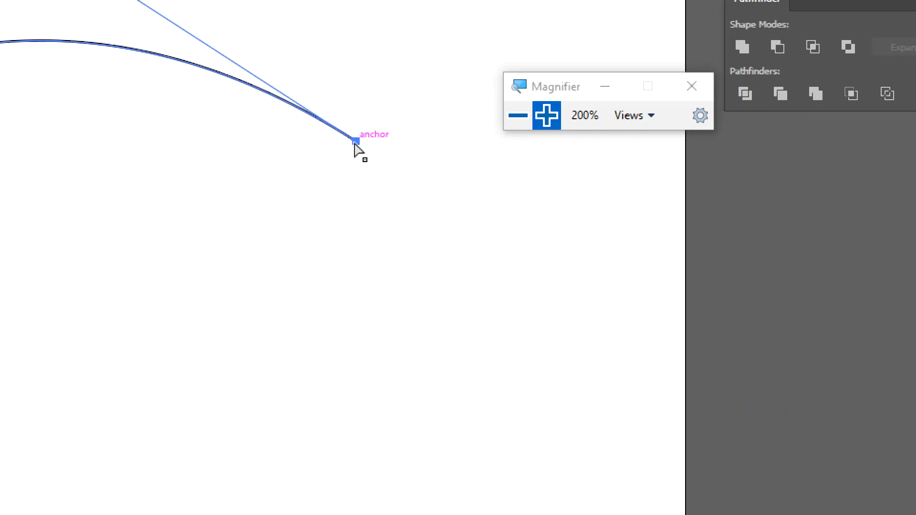
pyautogui.hotkey('ctrl', '-')
pyautogui.hotkey('ctrl', '-')
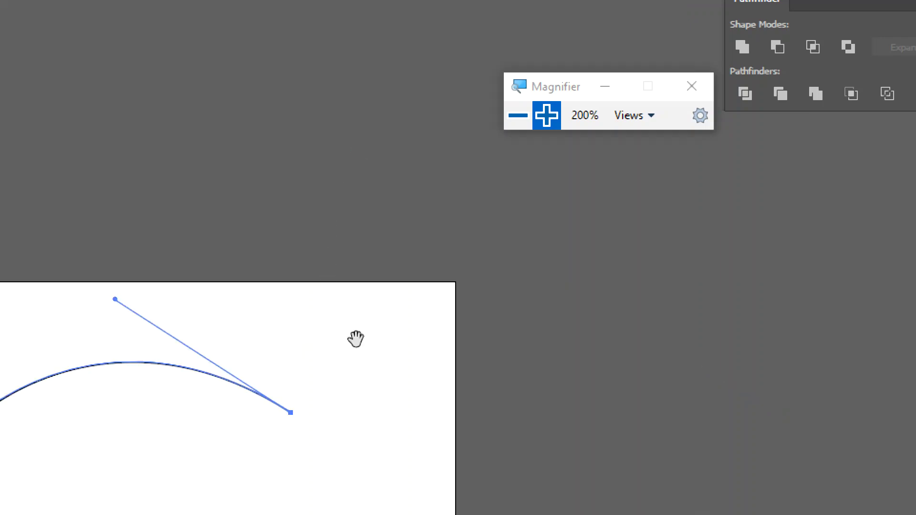
# Center the arc, try pulling a new handle from its end, then undo back.
pyautogui.moveTo(354, 338); pyautogui.dragTo(569, 141)
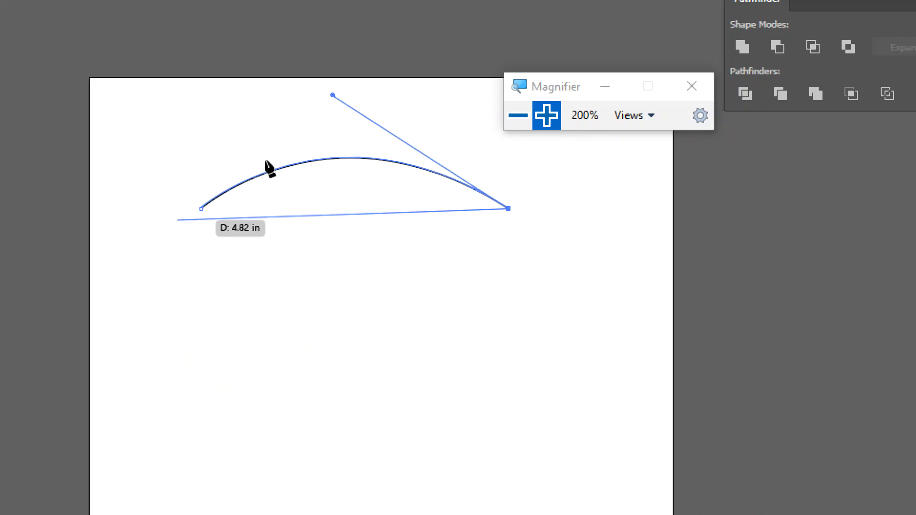
pyautogui.moveTo(524, 213); pyautogui.dragTo(619, 242)
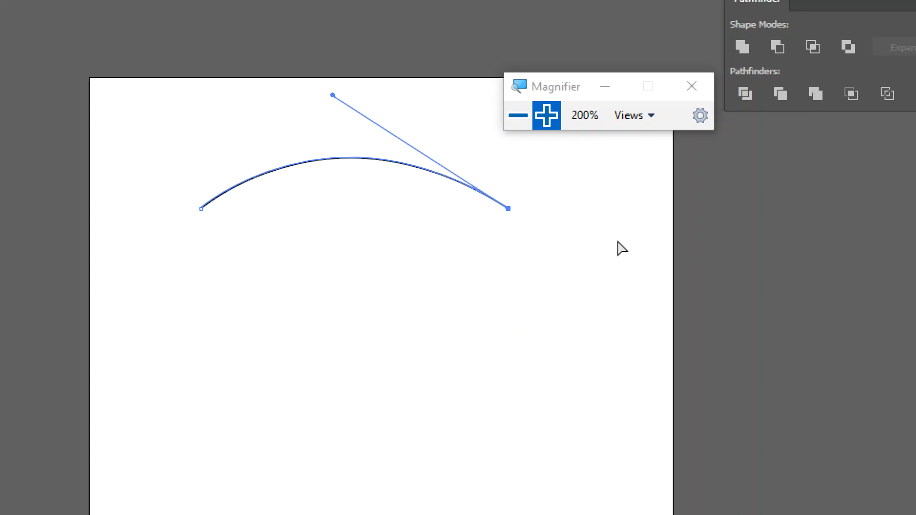
pyautogui.keyDown('ctrl'); pyautogui.click(612, 212); pyautogui.keyUp('ctrl')
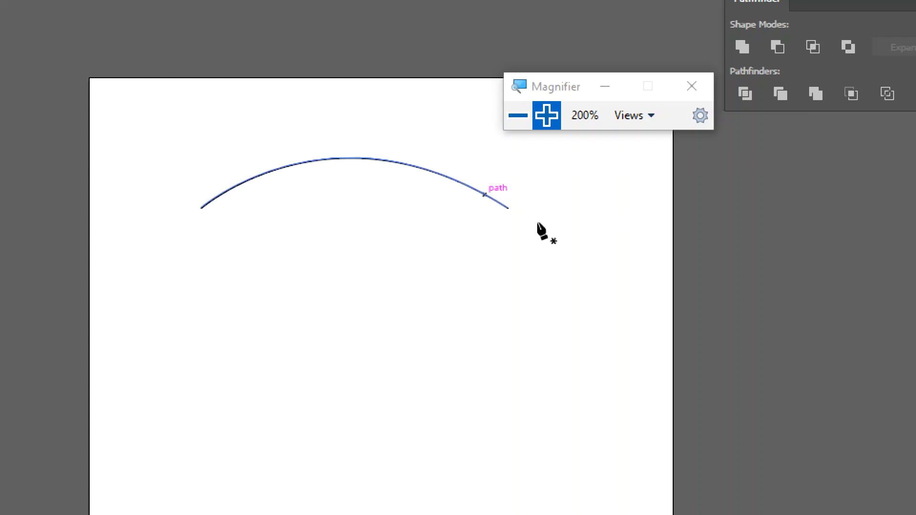
pyautogui.hotkey('ctrl', 'z')
# Drop the end anchor's handle, cancel another handle attempt, and deselect the finished arc.
pyautogui.moveTo(568, 251); pyautogui.dragTo(511, 215)
pyautogui.click(508, 209)
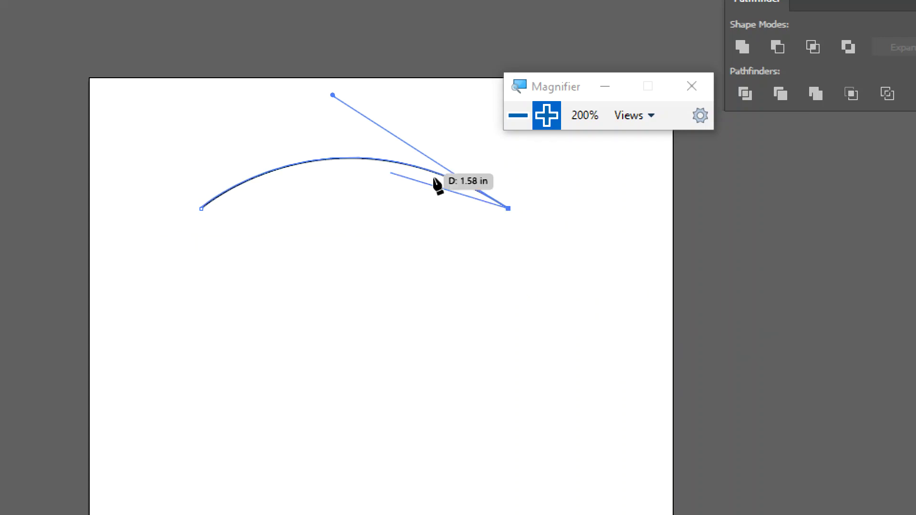
pyautogui.moveTo(510, 212); pyautogui.dragTo(587, 267)
pyautogui.press('ctrl')
pyautogui.keyDown('ctrl'); pyautogui.click(587, 267); pyautogui.keyUp('ctrl')
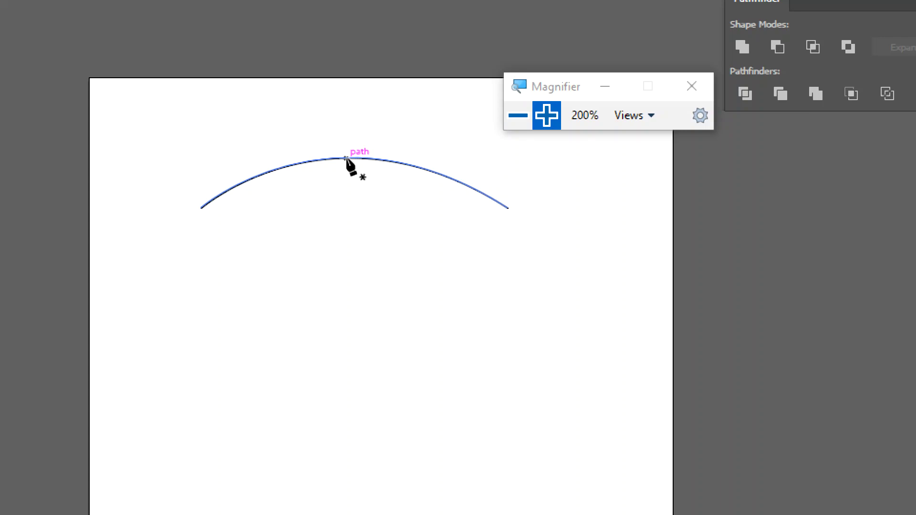
pyautogui.hotkey('ctrl', 'shift', 'a')
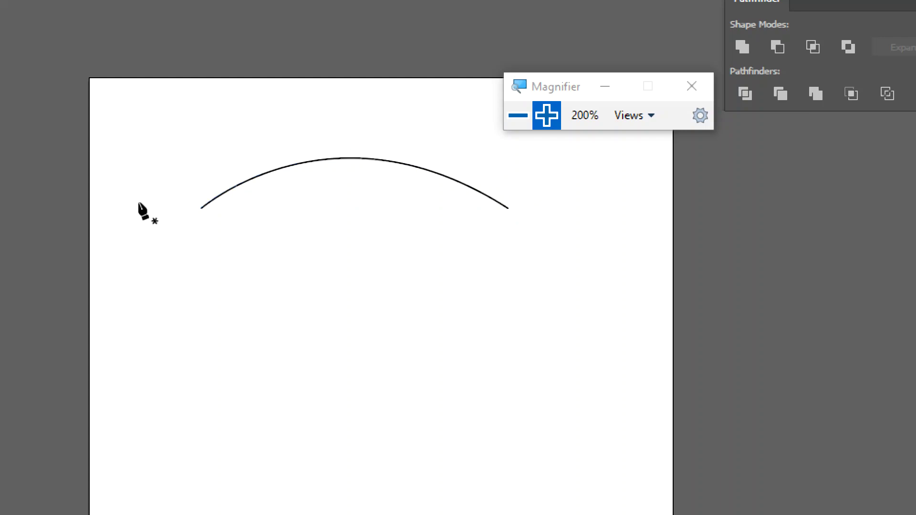
# Draw a closed practice shape with a smooth anchor above the arc's top.
pyautogui.click(343, 158)
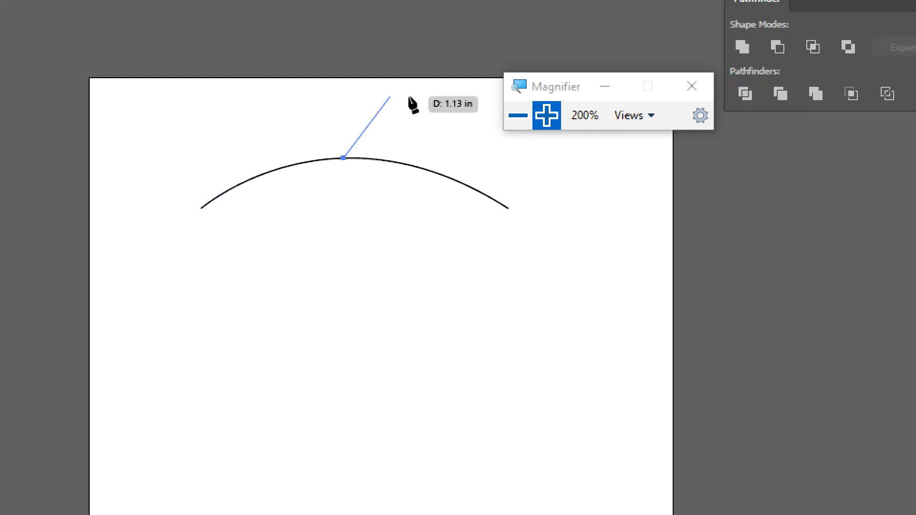
pyautogui.moveTo(409, 96); pyautogui.dragTo(468, 118)
pyautogui.click(490, 140)
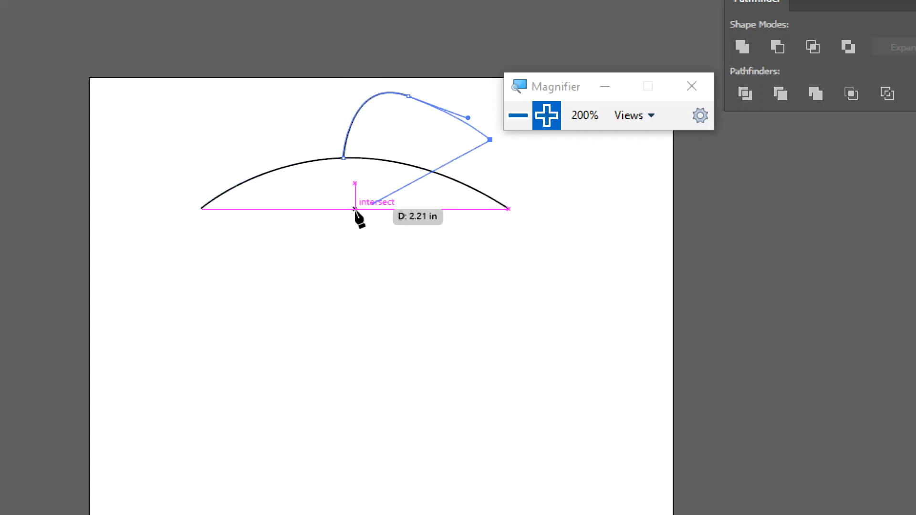
pyautogui.click(355, 209)
pyautogui.click(343, 158)
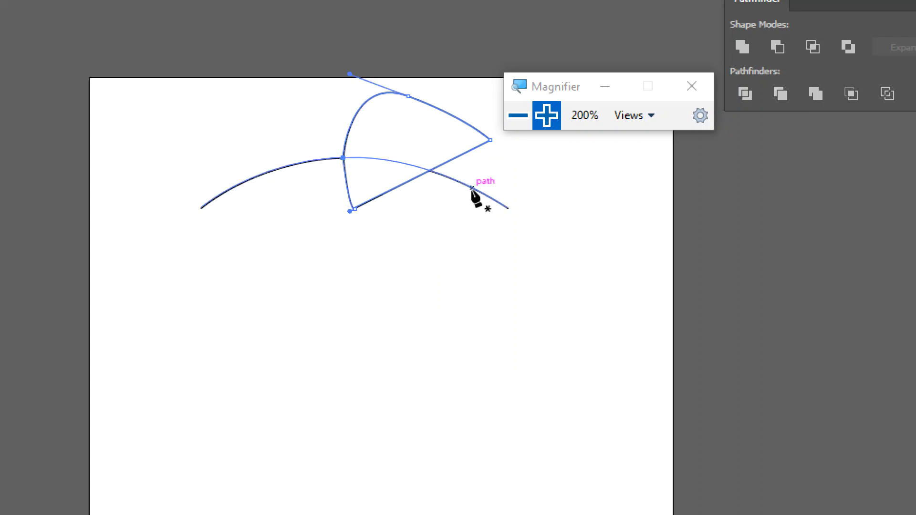
# Undo the last practice pen path and set the fill to solid black.
pyautogui.hotkey('ctrl', 'z')
pyautogui.hotkey('ctrl', 'z')
pyautogui.hotkey('ctrl', 'z')
pyautogui.hotkey('ctrl', 'z')
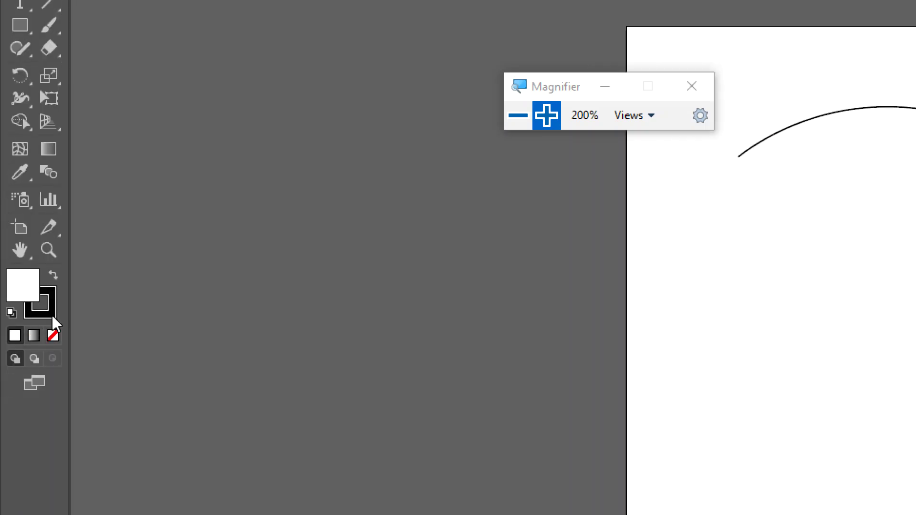
pyautogui.click(53, 336)
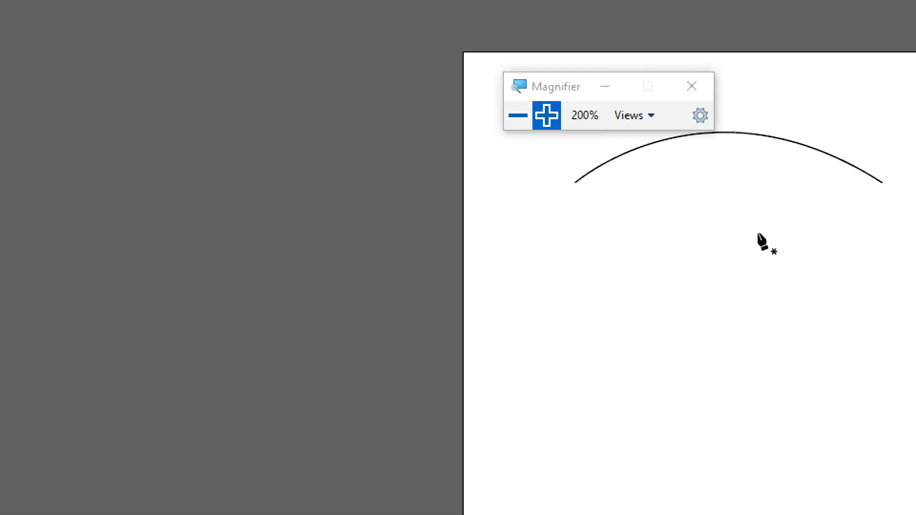
pyautogui.press('space')
pyautogui.moveTo(700, 272); pyautogui.dragTo(847, 363)
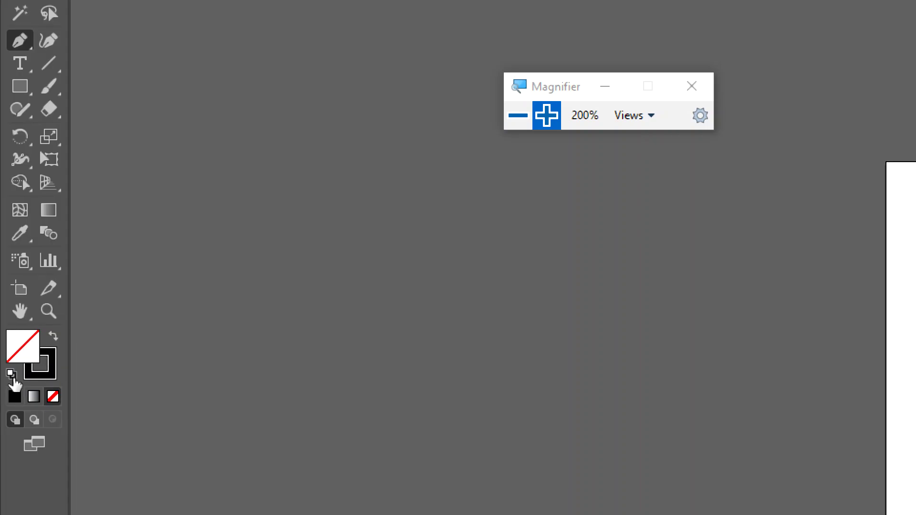
pyautogui.click(15, 396)
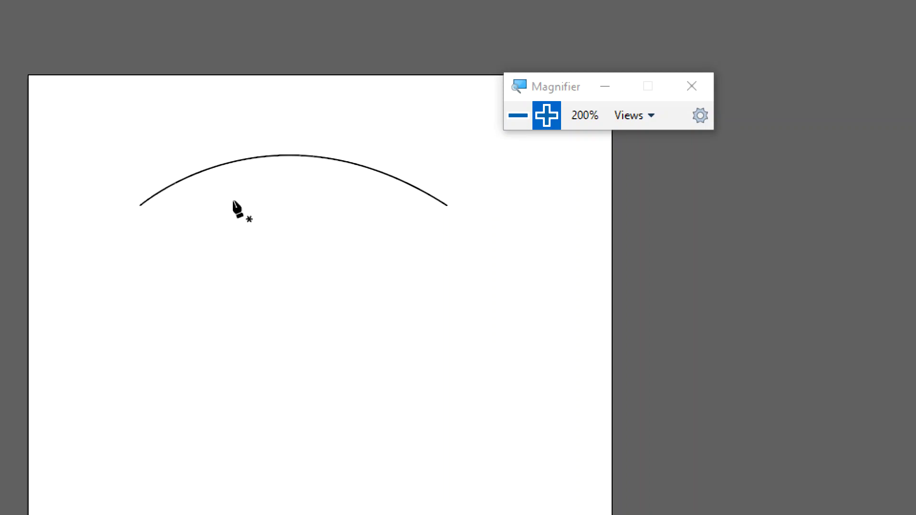
# Draw a black-filled corner-anchor shape over the arc, closing it on its start point.
pyautogui.click(263, 181)
pyautogui.click(303, 99)
pyautogui.click(396, 114)
pyautogui.click(380, 229)
pyautogui.keyDown('ctrl'); pyautogui.click(304, 267); pyautogui.keyUp('ctrl')
pyautogui.click(313, 267)
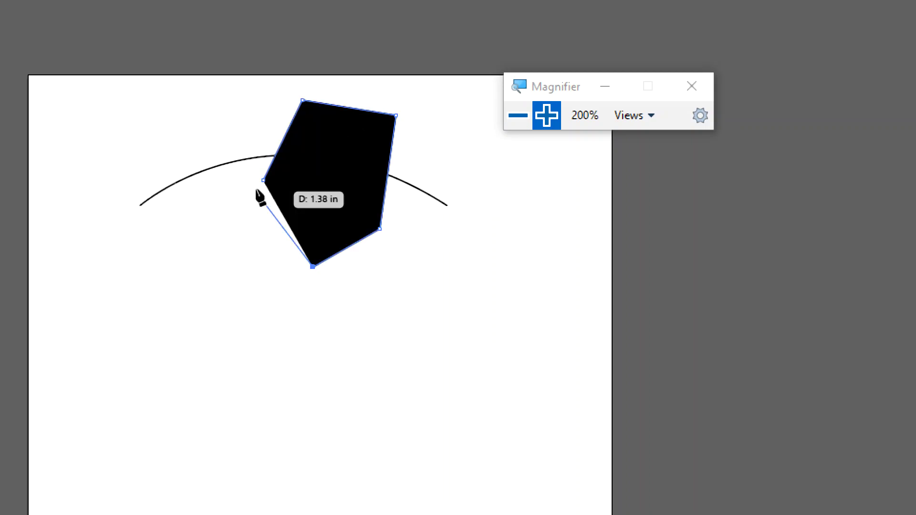
pyautogui.click(263, 181)
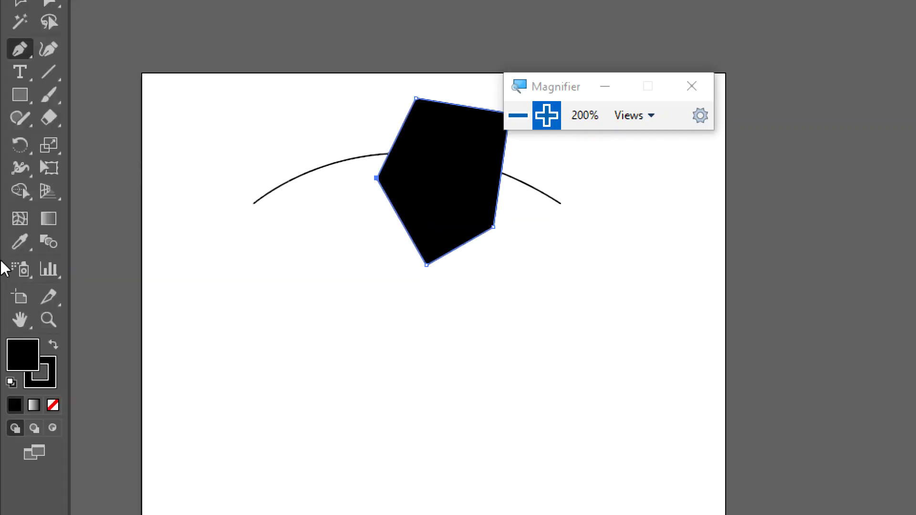
# Set the pentagon's fill to None, delete the pentagon, and return to the Pen tool.
pyautogui.click(51, 405)
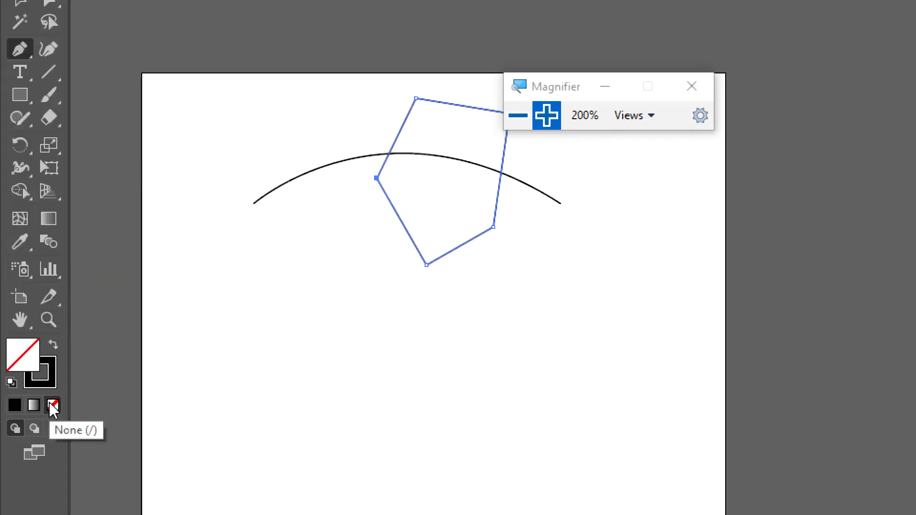
pyautogui.click(19, 93)
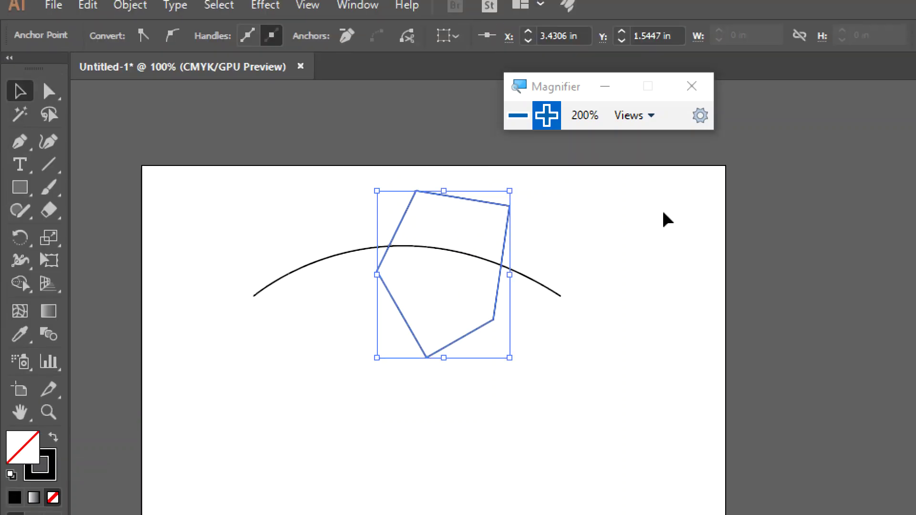
pyautogui.press('Delete')
pyautogui.press('Delete')
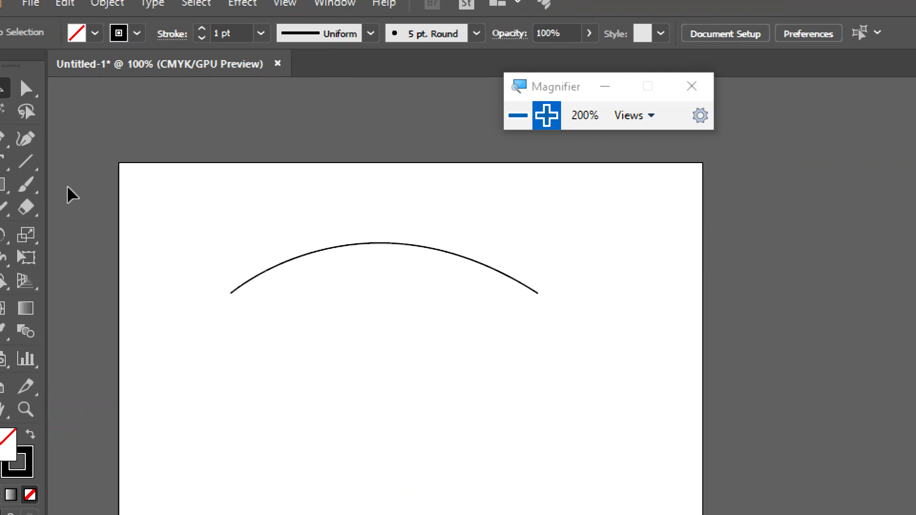
pyautogui.click(3, 140)
pyautogui.scroll(-2, 447, 258)
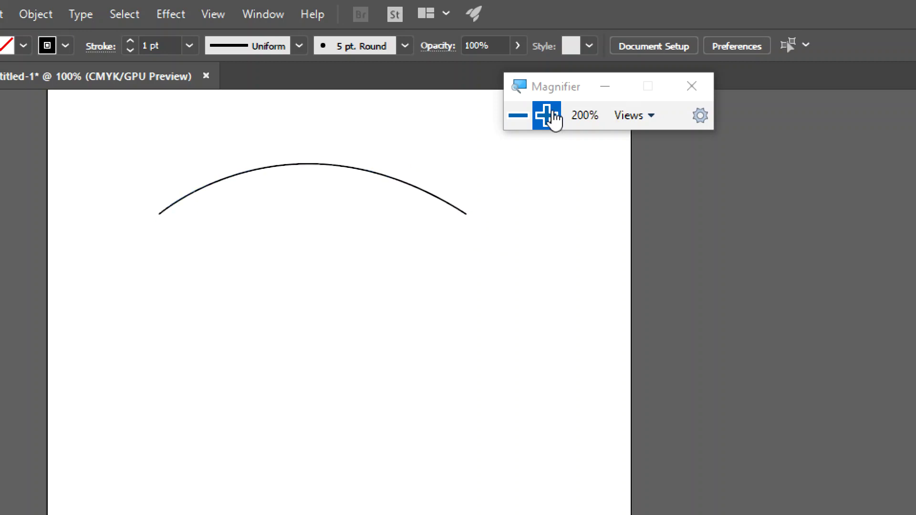
pyautogui.click(518, 115)
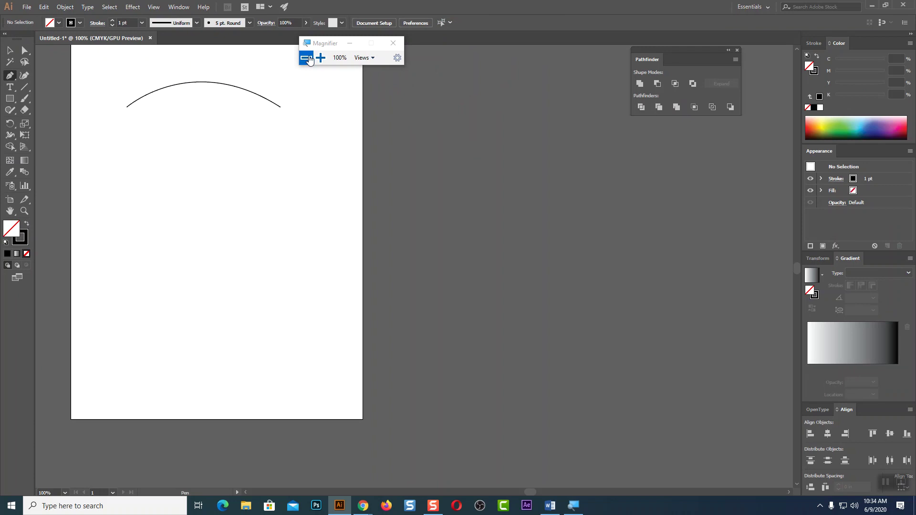
pyautogui.click(321, 59)
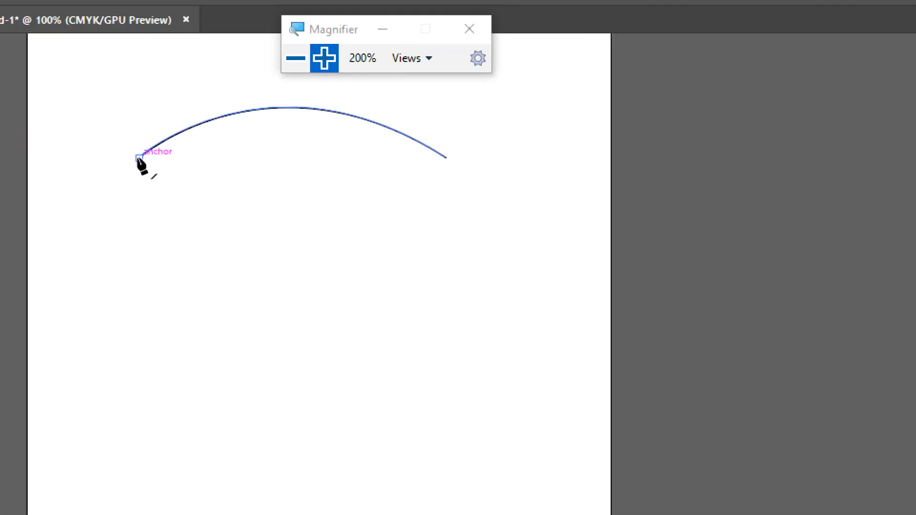
# Continue the arc from its right end with curved anchors looping down and back across the top.
pyautogui.click(446, 158)
pyautogui.moveTo(372, 363); pyautogui.dragTo(317, 363)
pyautogui.keyDown('ctrl'); pyautogui.click(317, 362); pyautogui.keyUp('ctrl')
pyautogui.moveTo(176, 339); pyautogui.dragTo(78, 364)
pyautogui.moveTo(177, 167); pyautogui.dragTo(274, 131)
pyautogui.moveTo(408, 163); pyautogui.dragTo(478, 89)
pyautogui.scroll(3, 548, 168)
pyautogui.scroll(1, 549, 172)
pyautogui.moveTo(228, 189); pyautogui.dragTo(180, 179)
pyautogui.moveTo(58, 189); pyautogui.dragTo(53, 200)
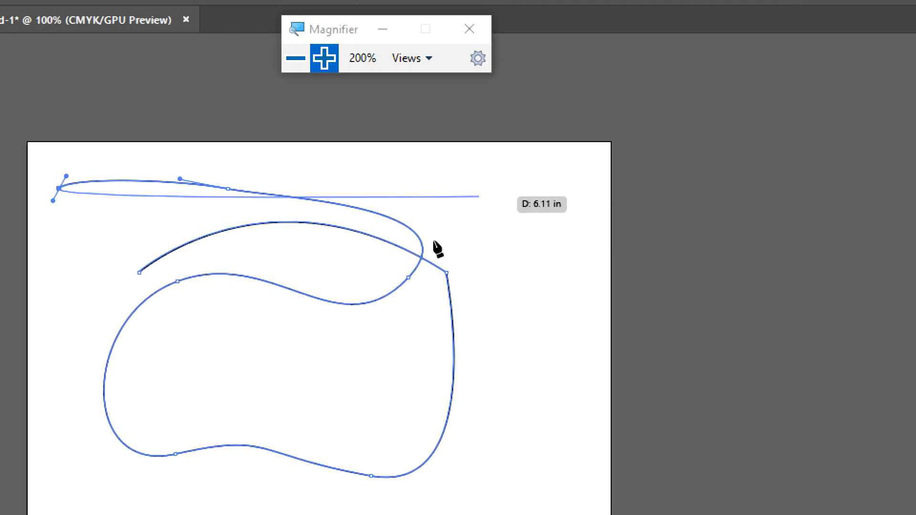
pyautogui.click(139, 273)
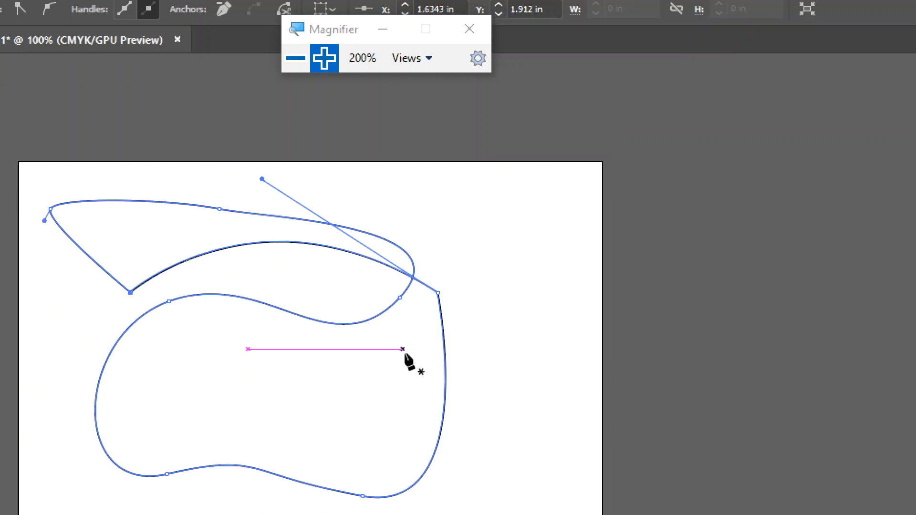
# Delete the stray closing segment, finish the open path, and deselect it.
pyautogui.moveTo(430, 350); pyautogui.dragTo(620, 286)
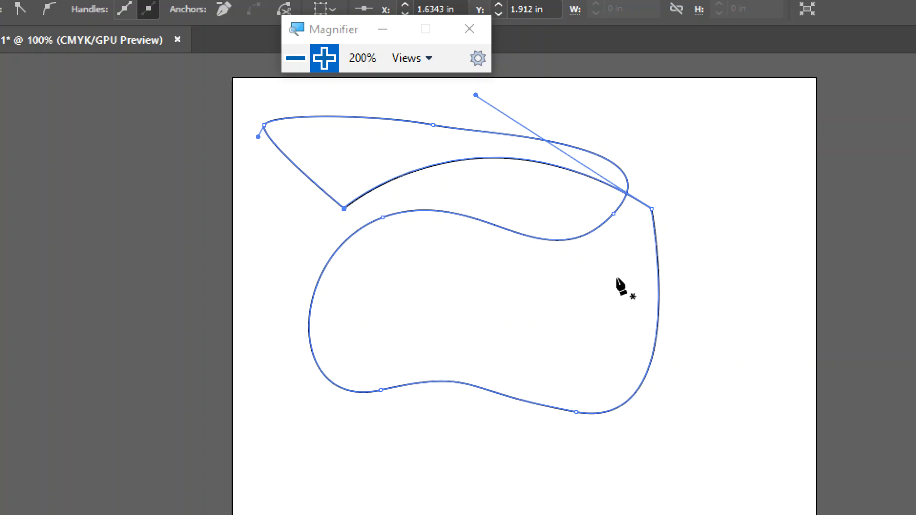
pyautogui.press('a')
pyautogui.press('Delete')
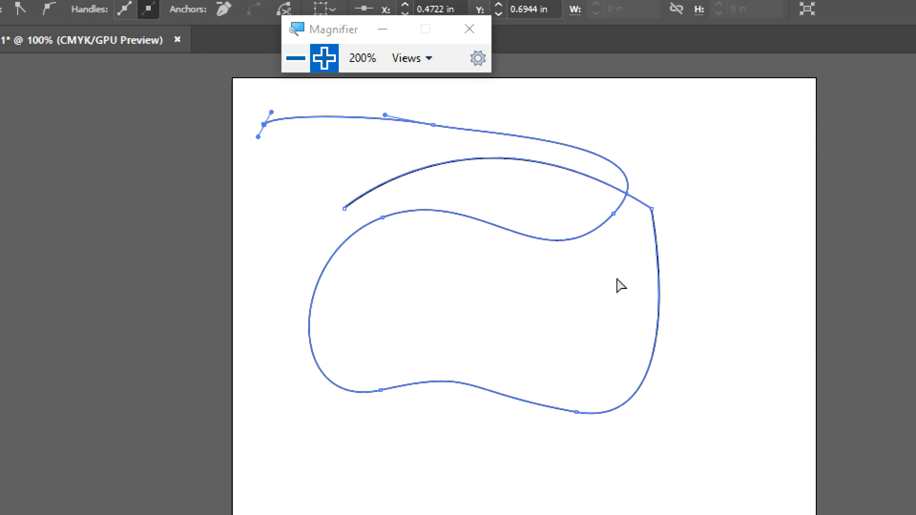
pyautogui.press('p')
pyautogui.click(264, 125)
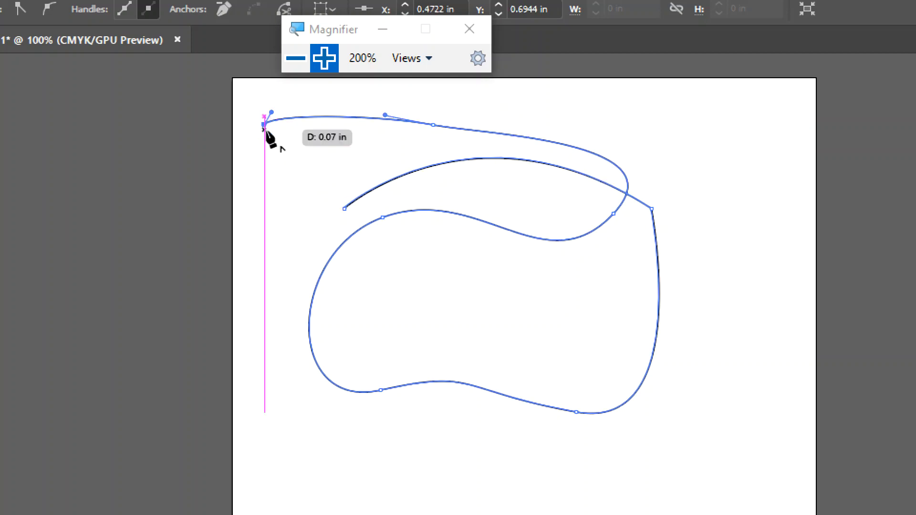
pyautogui.press('Escape')
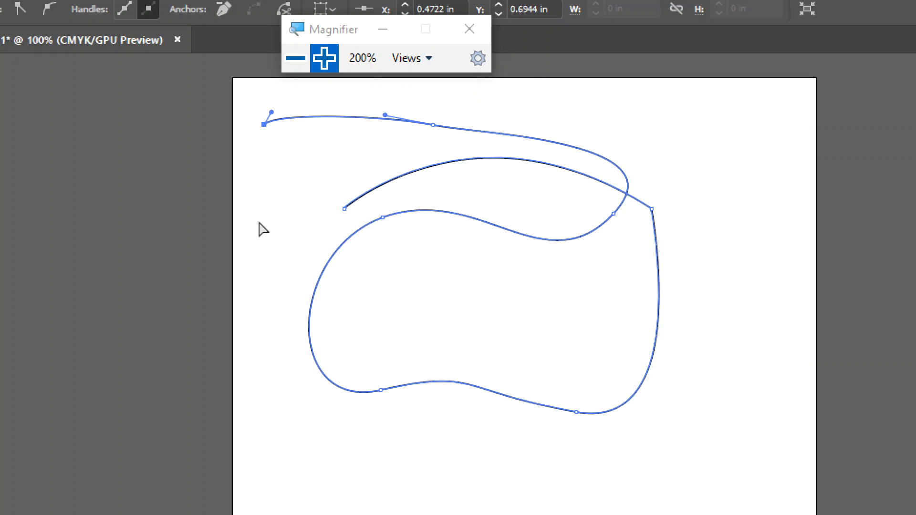
pyautogui.hotkey('ctrl', 'shift', 'a')
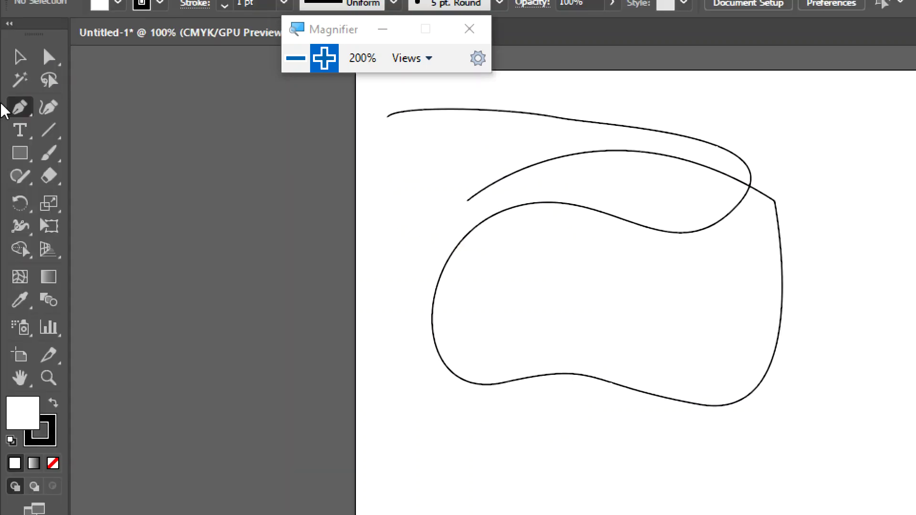
# Choose the Add Anchor Point Tool from the Pen tool flyout.
pyautogui.click(19, 109)
pyautogui.moveTo(17, 110); pyautogui.dragTo(104, 130)
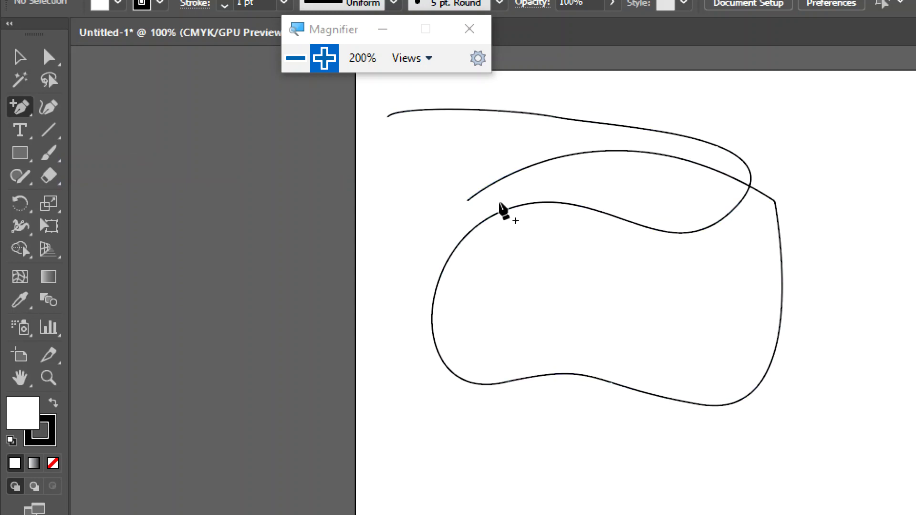
# Add three anchor points along the path's top and lower curve, then pick Delete Anchor Point Tool.
pyautogui.click(547, 116)
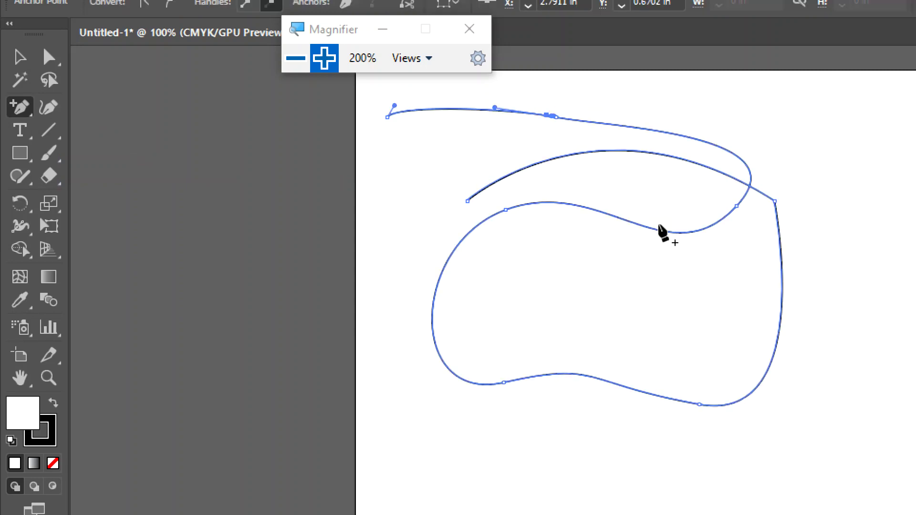
pyautogui.click(644, 226)
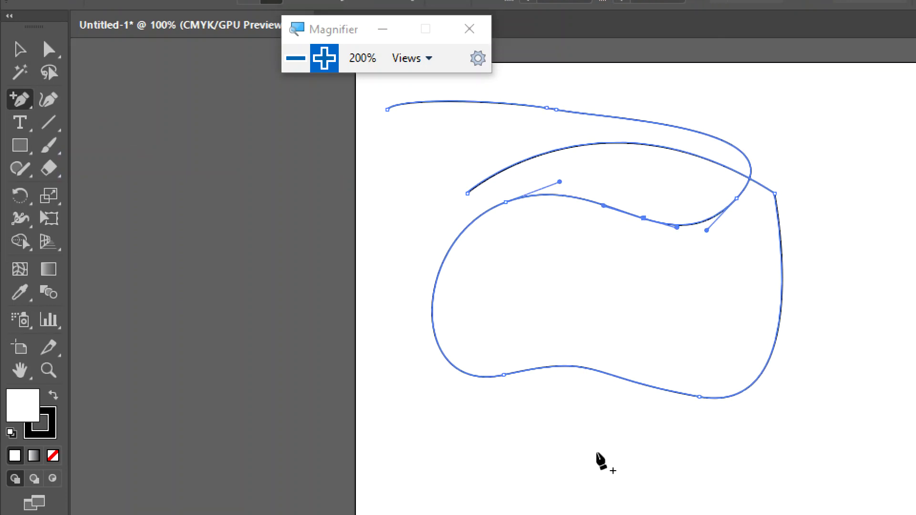
pyautogui.click(592, 369)
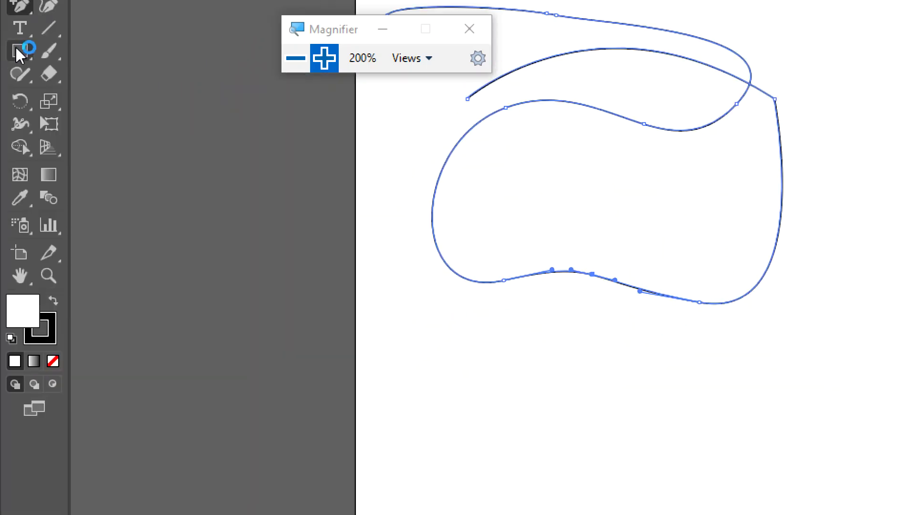
pyautogui.click(18, 8)
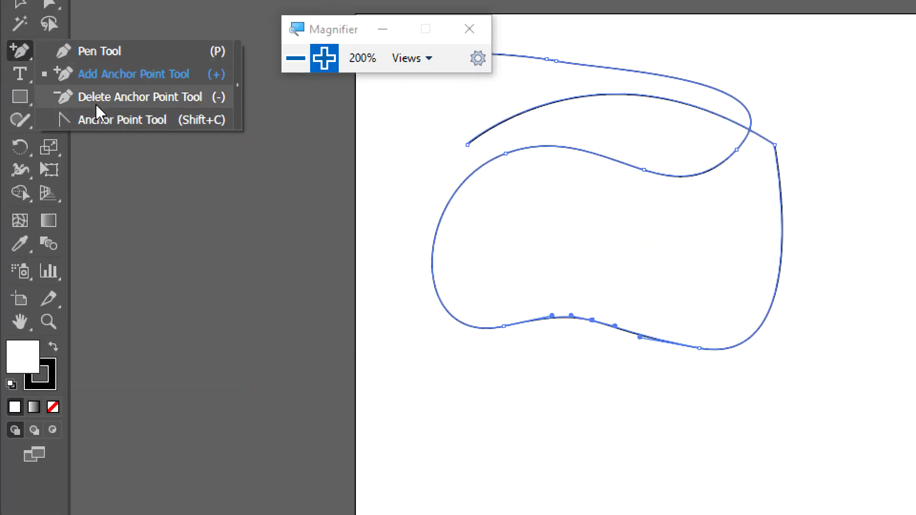
pyautogui.click(123, 98)
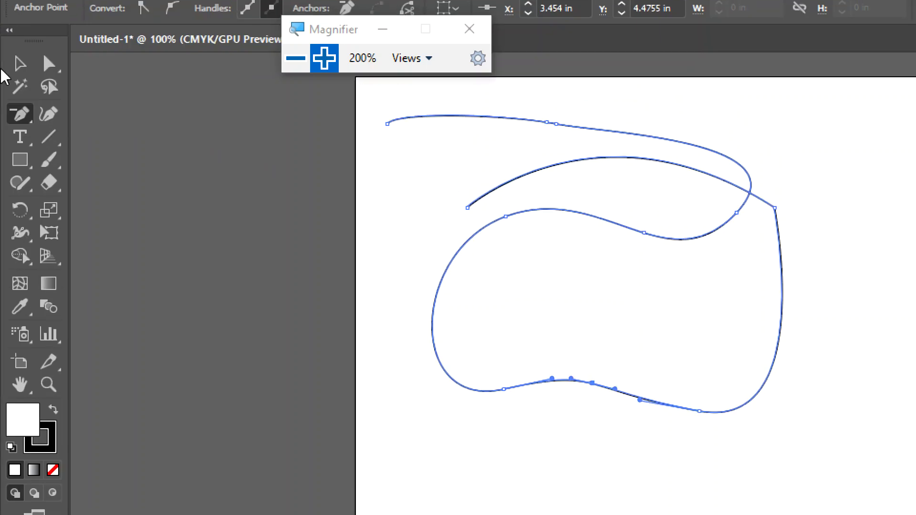
# Remove the extra anchor point from the top of the path.
pyautogui.moveTo(19, 118); pyautogui.dragTo(39, 118)
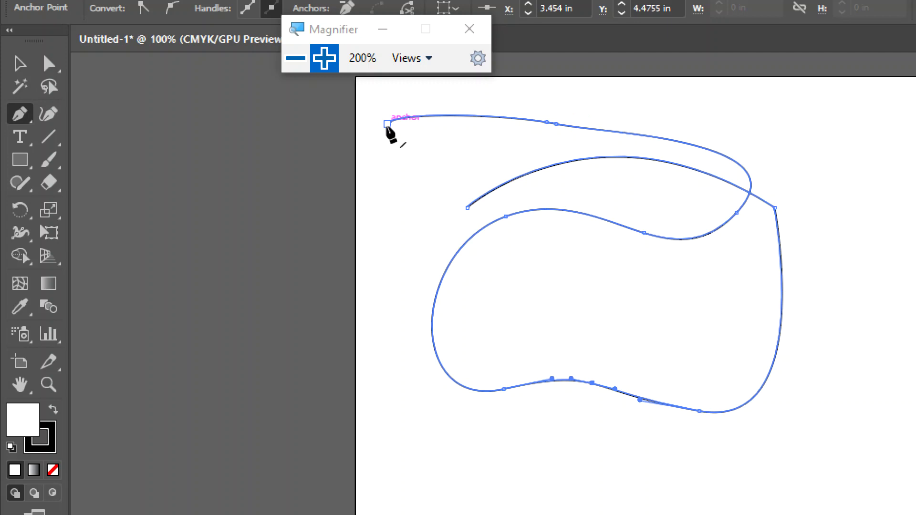
pyautogui.click(553, 123)
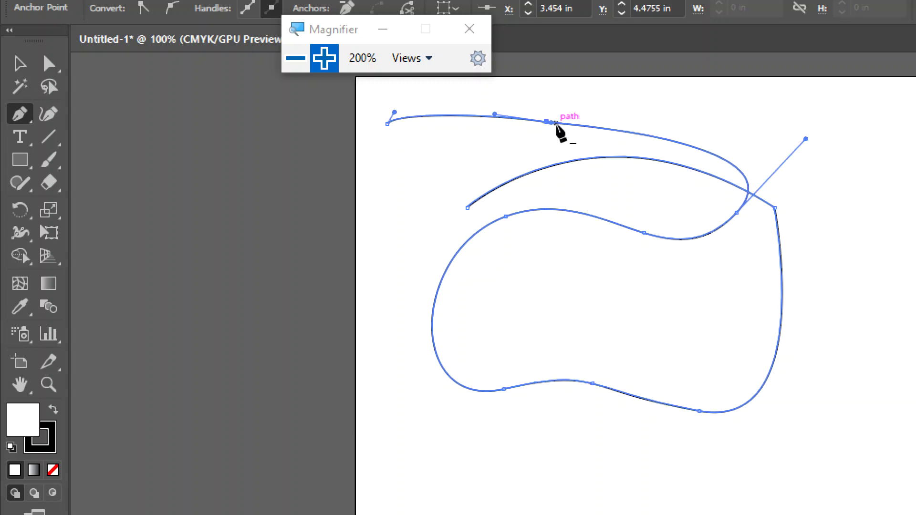
pyautogui.click(547, 122)
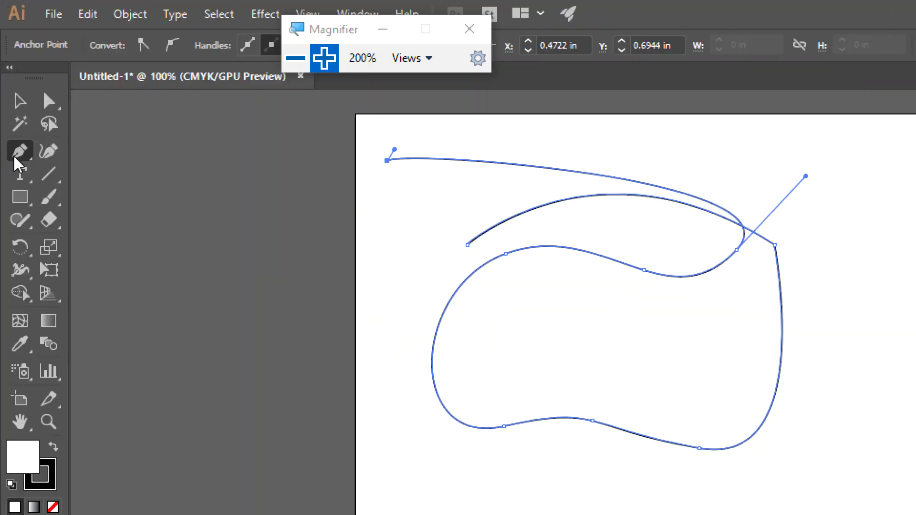
# Switch to the Anchor Point Tool from the Pen flyout.
pyautogui.click(14, 159)
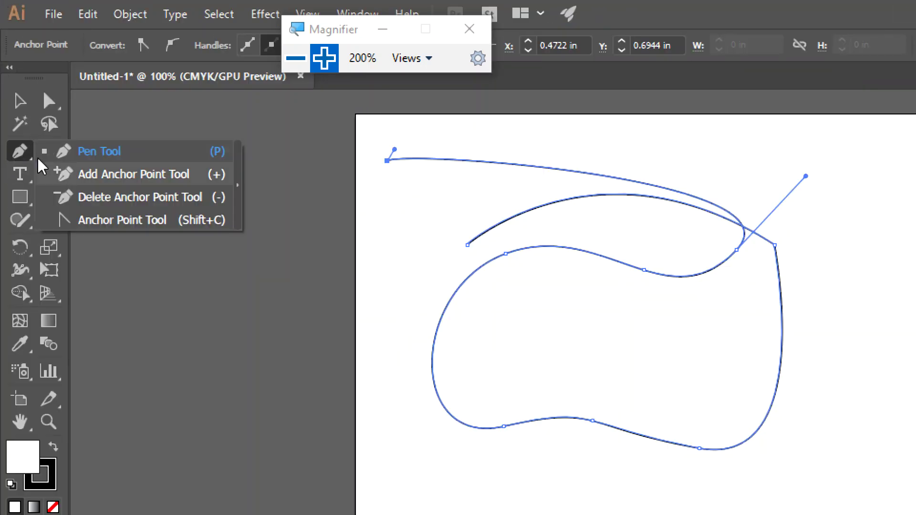
pyautogui.click(75, 155)
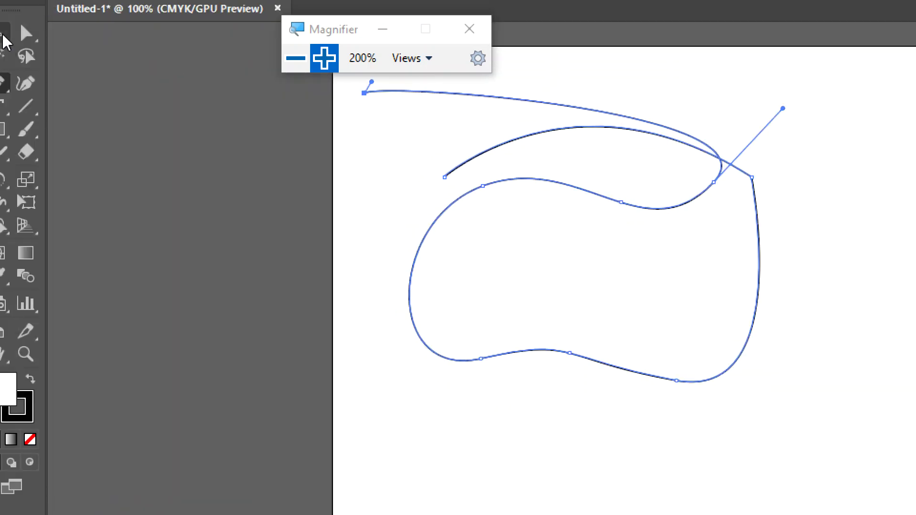
pyautogui.moveTo(19, 87); pyautogui.dragTo(143, 154)
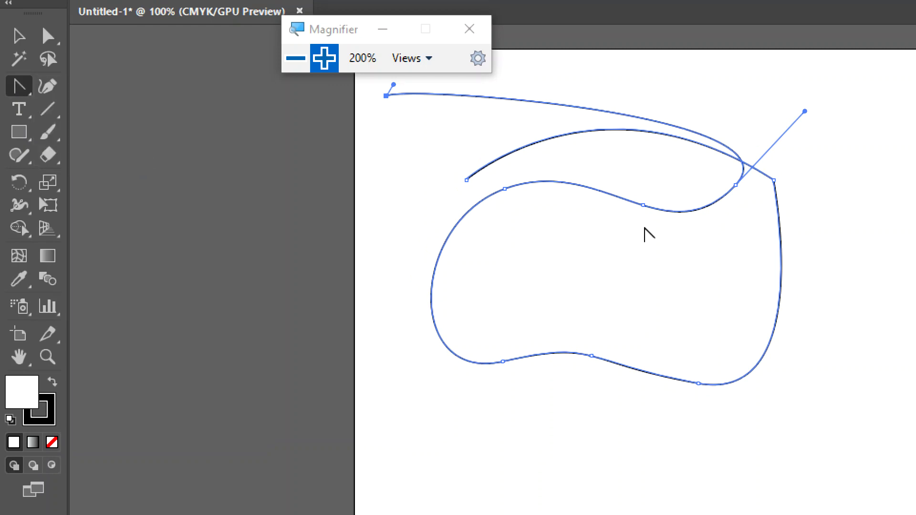
# Convert a lower anchor to a corner and back, then pull curve handles from the right anchor.
pyautogui.click(643, 205)
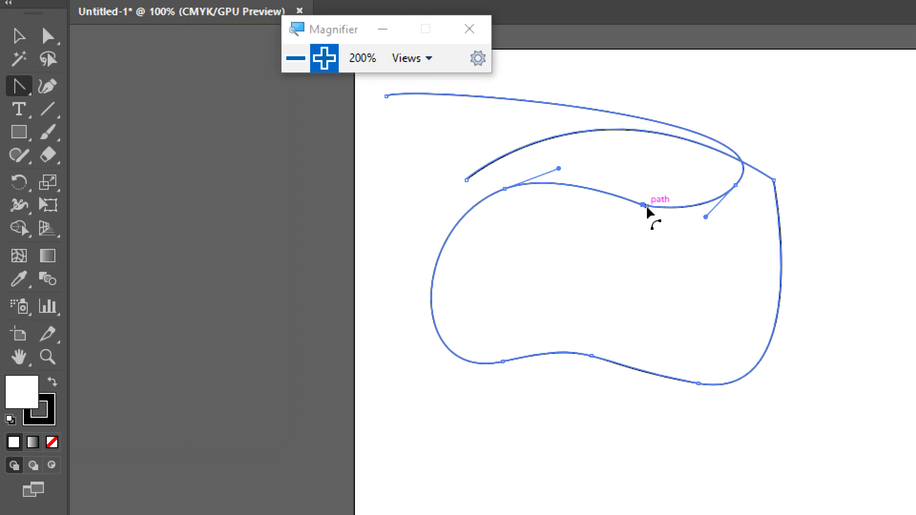
pyautogui.moveTo(643, 206); pyautogui.dragTo(678, 256)
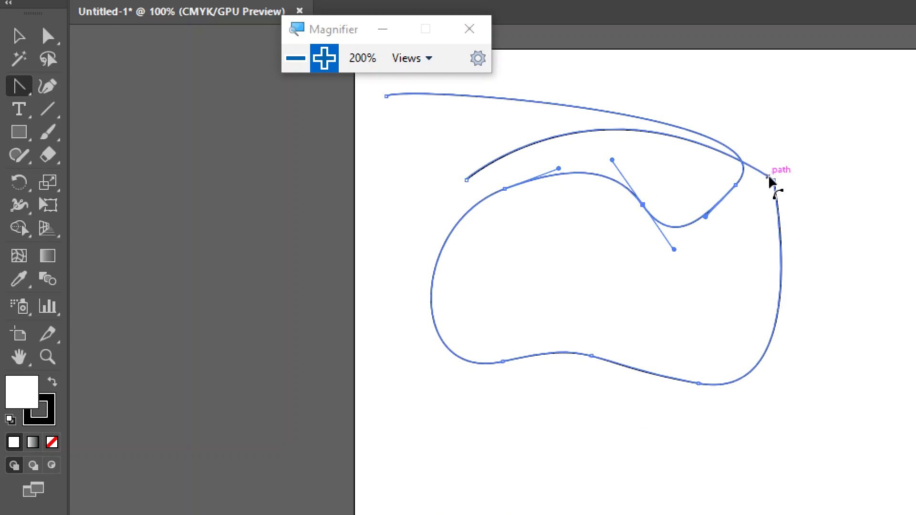
pyautogui.click(774, 183)
pyautogui.moveTo(773, 183); pyautogui.dragTo(822, 265)
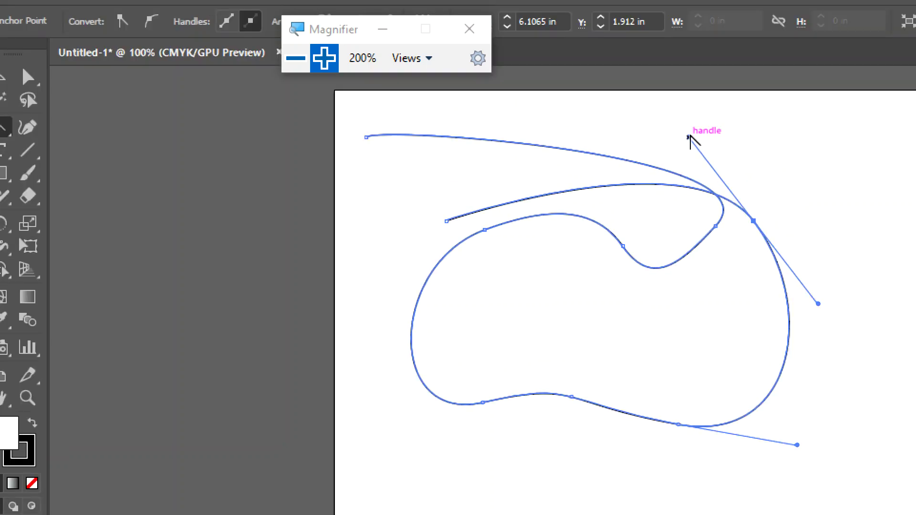
pyautogui.moveTo(692, 142); pyautogui.dragTo(663, 98)
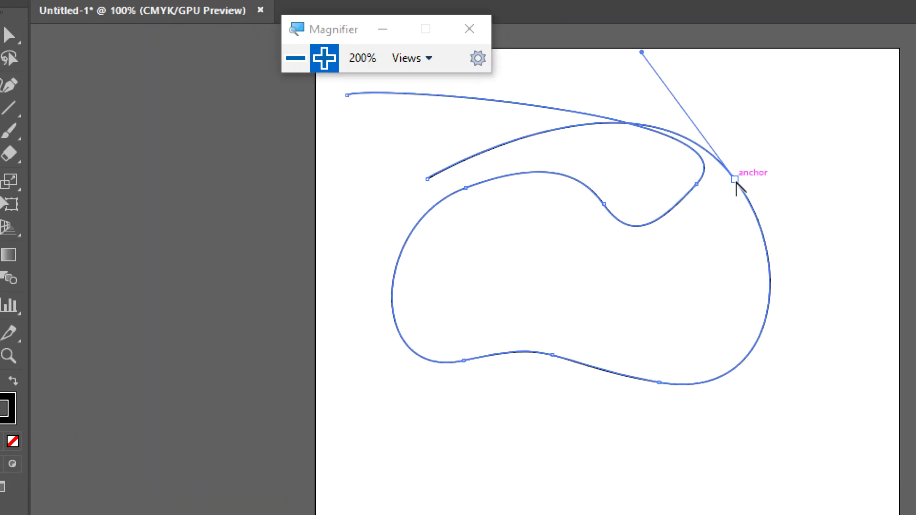
# Reset the right anchor to a corner and pull new smooth handles from it.
pyautogui.click(755, 222)
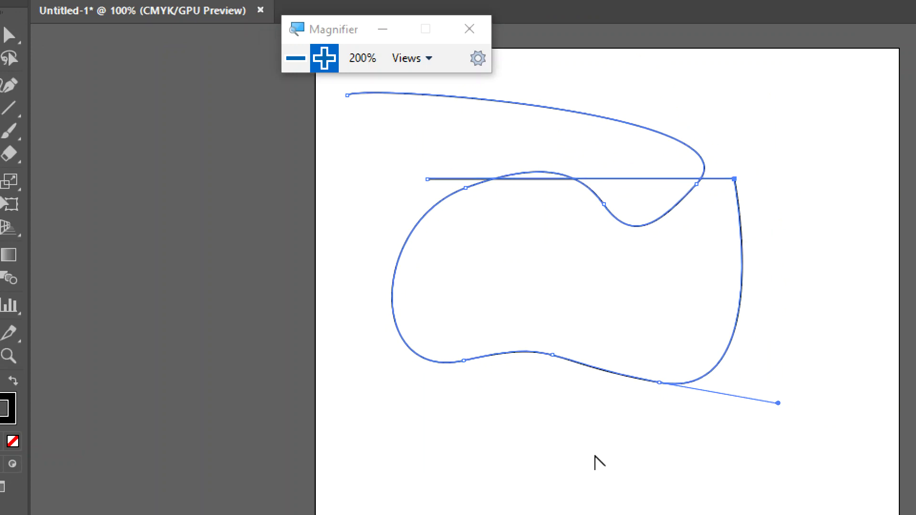
pyautogui.moveTo(736, 179); pyautogui.dragTo(808, 258)
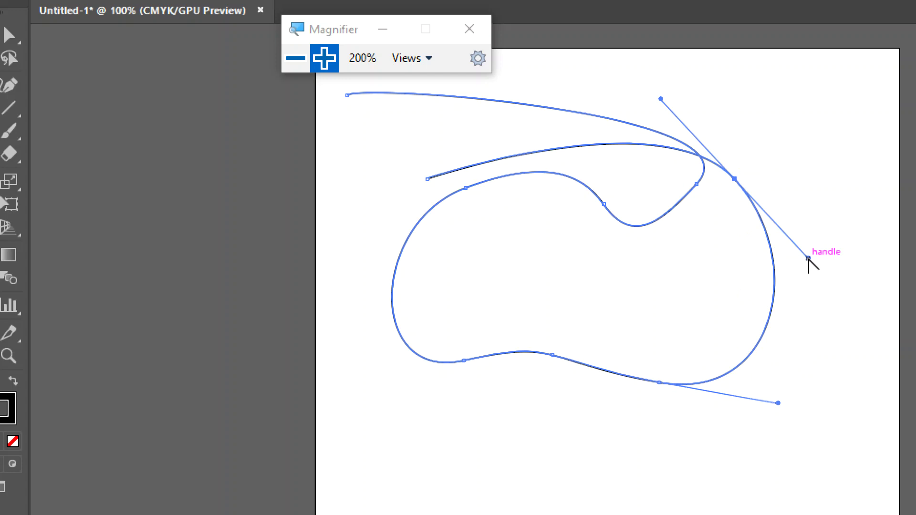
pyautogui.click(18, 53)
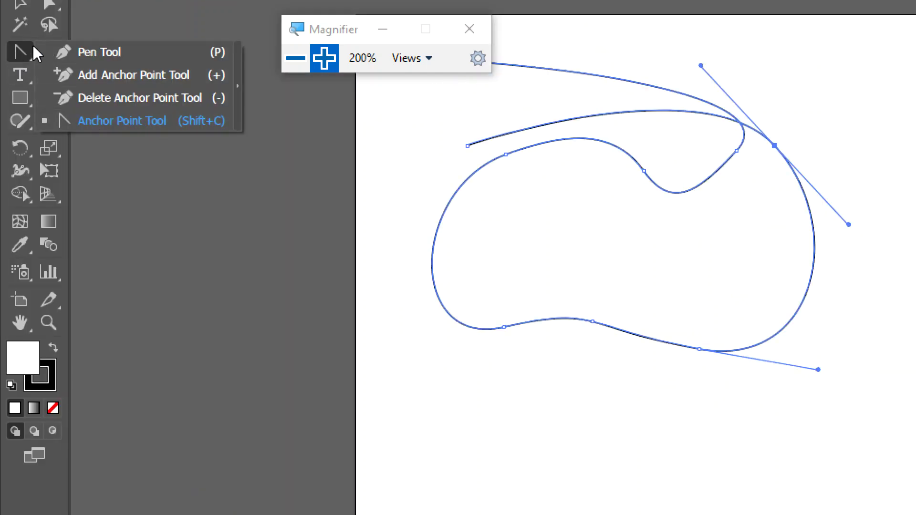
pyautogui.click(122, 121)
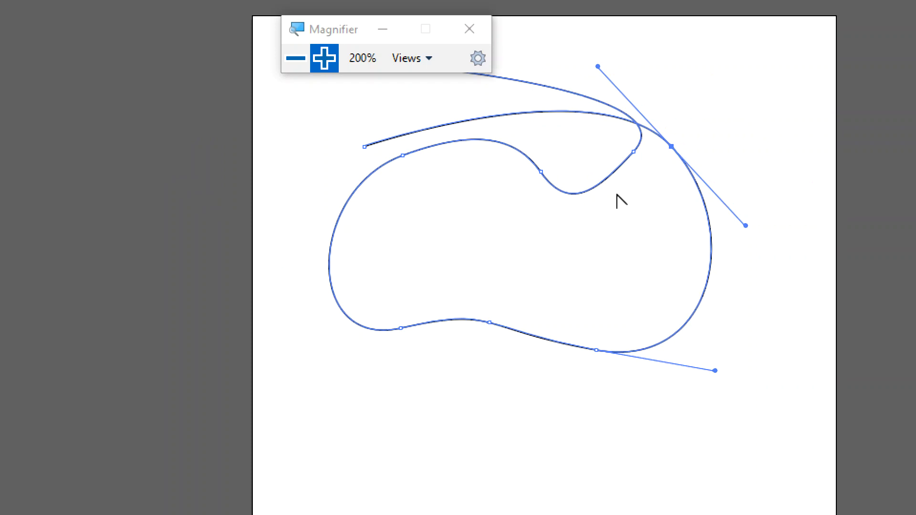
# Pull handles from an upper anchor, then make it and the right smooth anchor sharp corners.
pyautogui.moveTo(634, 152); pyautogui.dragTo(671, 37)
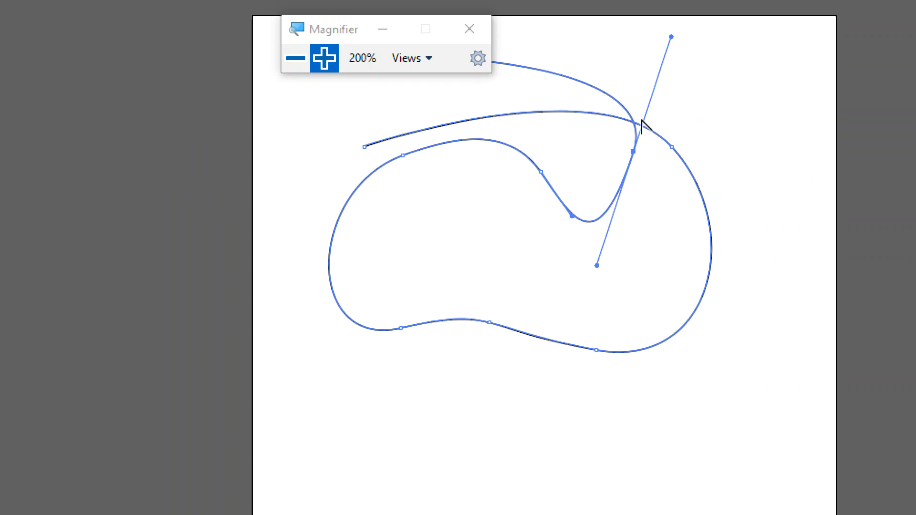
pyautogui.click(634, 152)
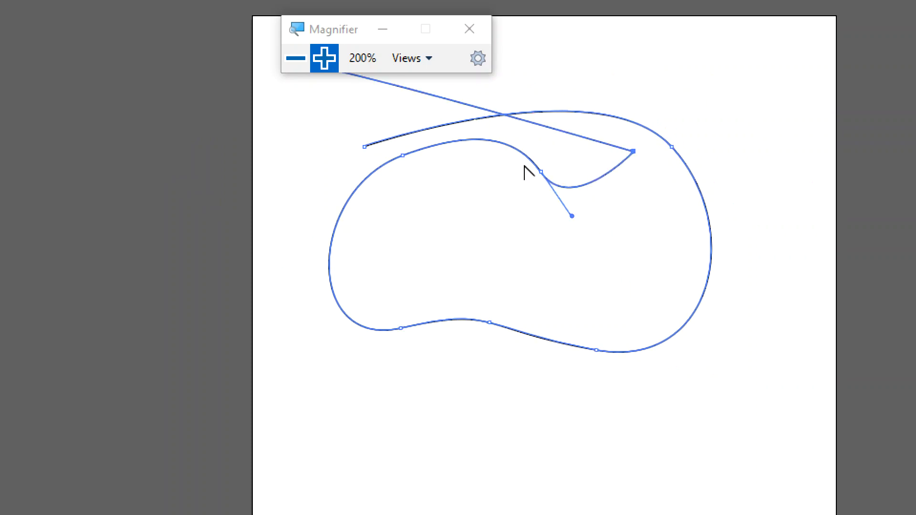
pyautogui.scroll(3, 562, 194)
pyautogui.click(671, 261)
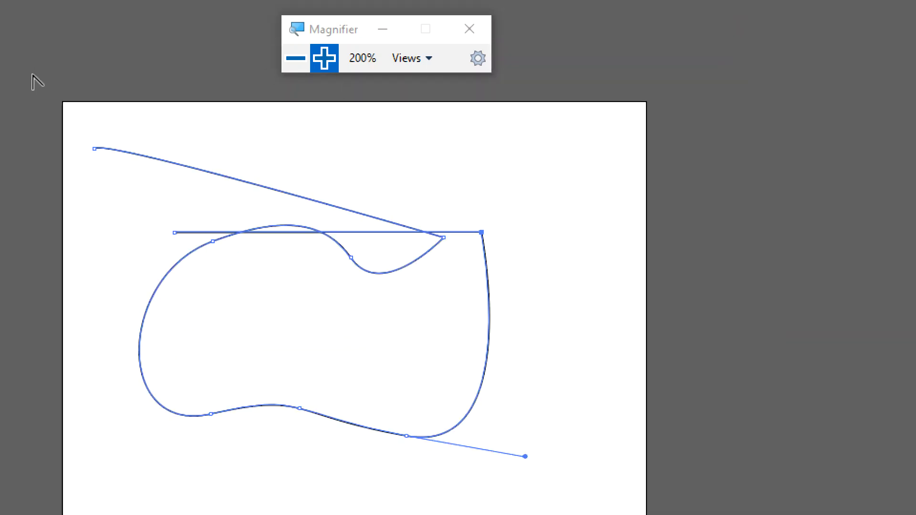
# Select the whole practice path and delete it, leaving the artboard empty.
pyautogui.click(21, 40)
pyautogui.click(71, 40)
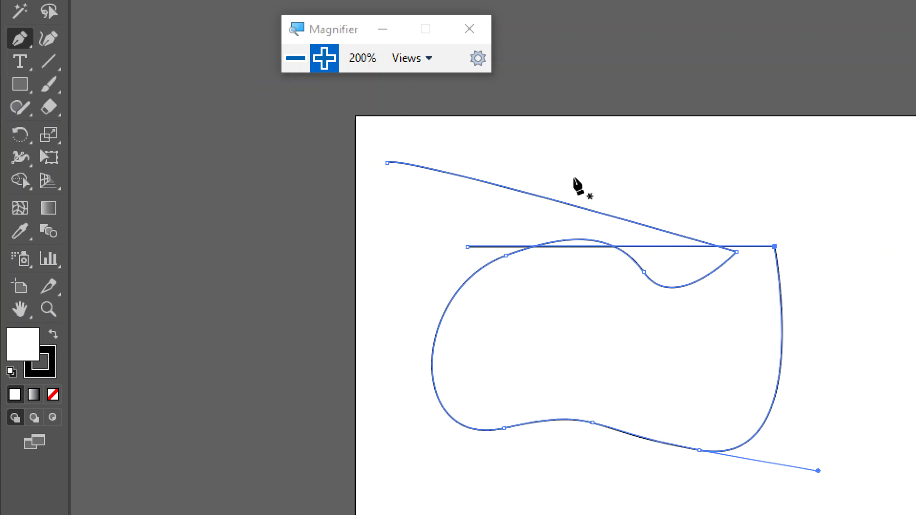
pyautogui.click(17, 2)
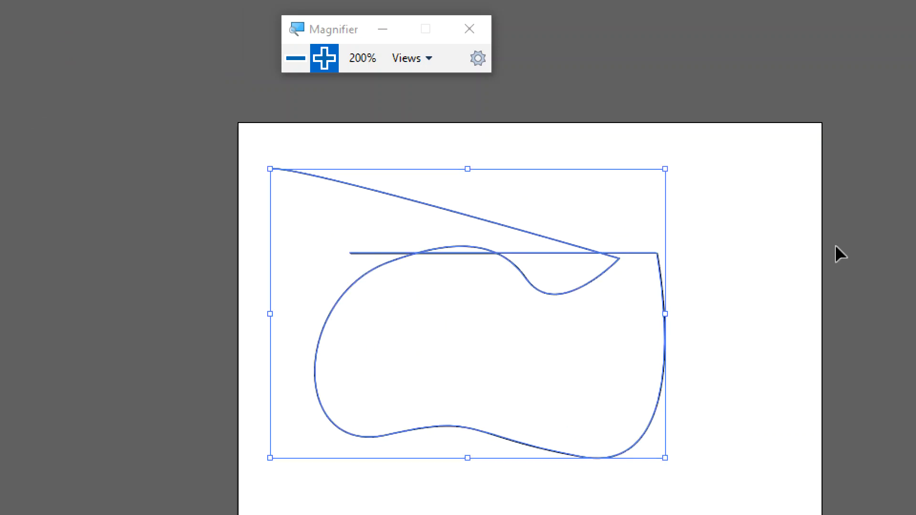
pyautogui.press('Delete')
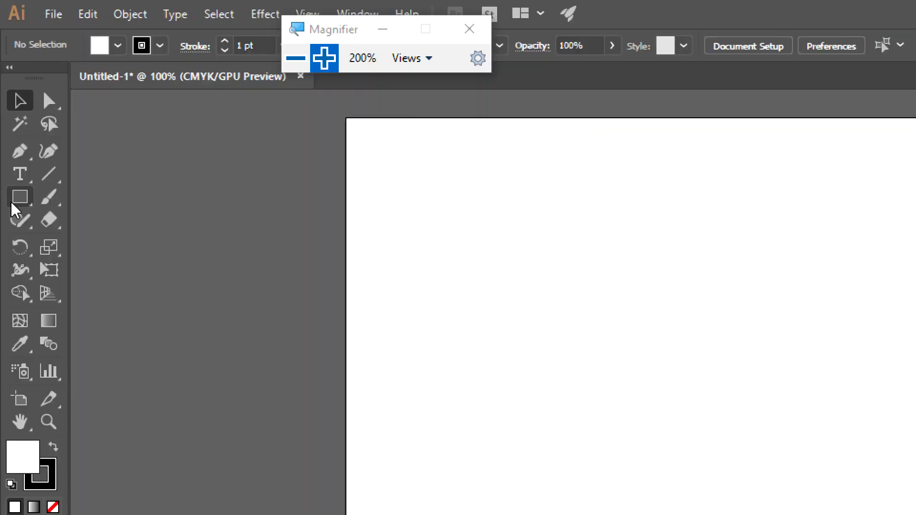
# Start a new pen path with a first anchor followed by two curved anchors.
pyautogui.click(12, 161)
pyautogui.click(470, 222)
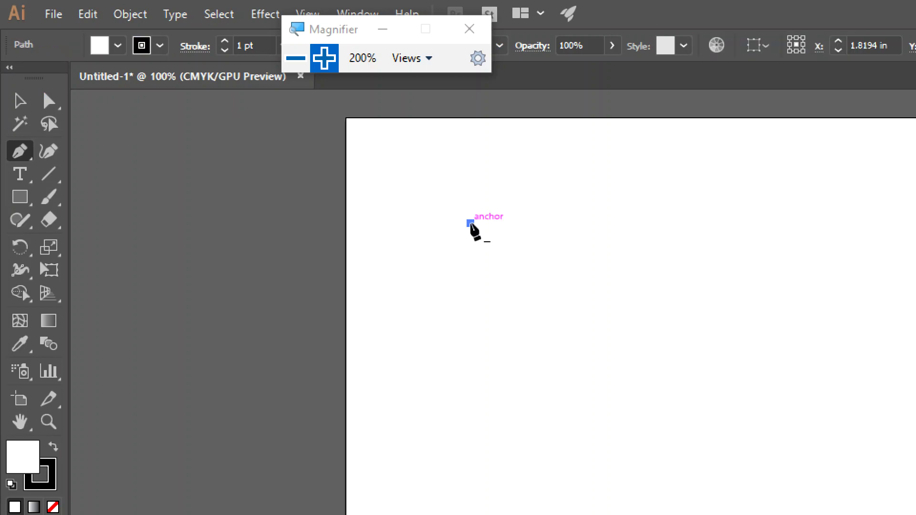
pyautogui.press('space')
pyautogui.moveTo(805, 235); pyautogui.dragTo(546, 213)
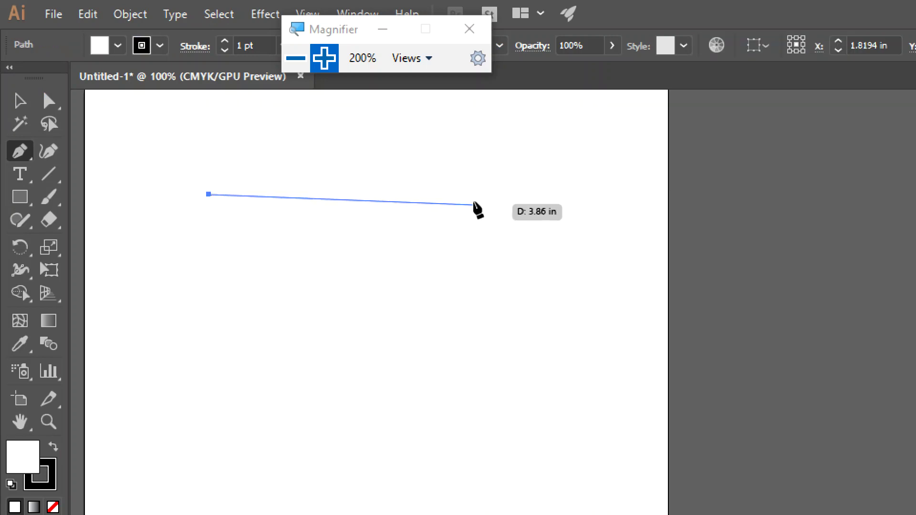
pyautogui.moveTo(468, 195); pyautogui.dragTo(633, 297)
pyautogui.moveTo(374, 330); pyautogui.dragTo(415, 415)
# Add two lower corner anchors and four curved anchors, closing the path at its start.
pyautogui.click(468, 480)
pyautogui.click(286, 418)
pyautogui.moveTo(263, 277); pyautogui.dragTo(334, 192)
pyautogui.moveTo(644, 274); pyautogui.dragTo(619, 139)
pyautogui.moveTo(467, 103); pyautogui.dragTo(396, 149)
pyautogui.moveTo(370, 182); pyautogui.dragTo(337, 209)
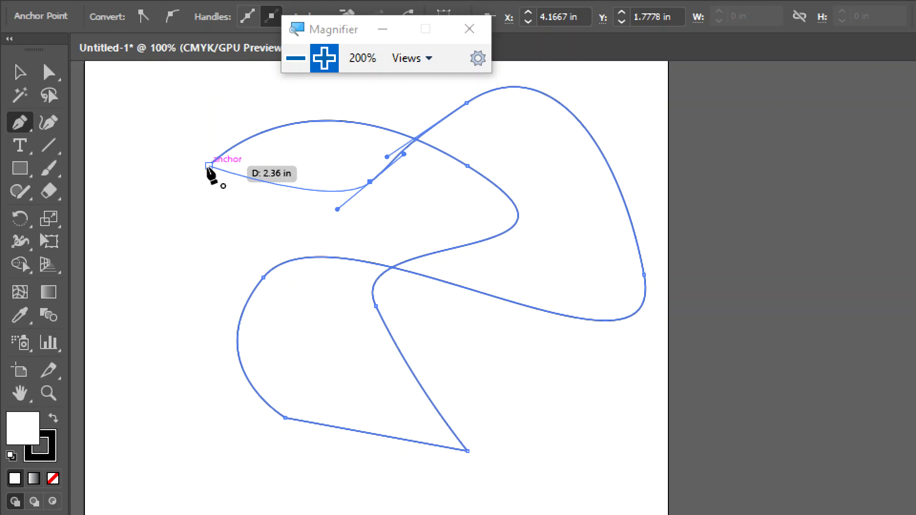
pyautogui.click(209, 167)
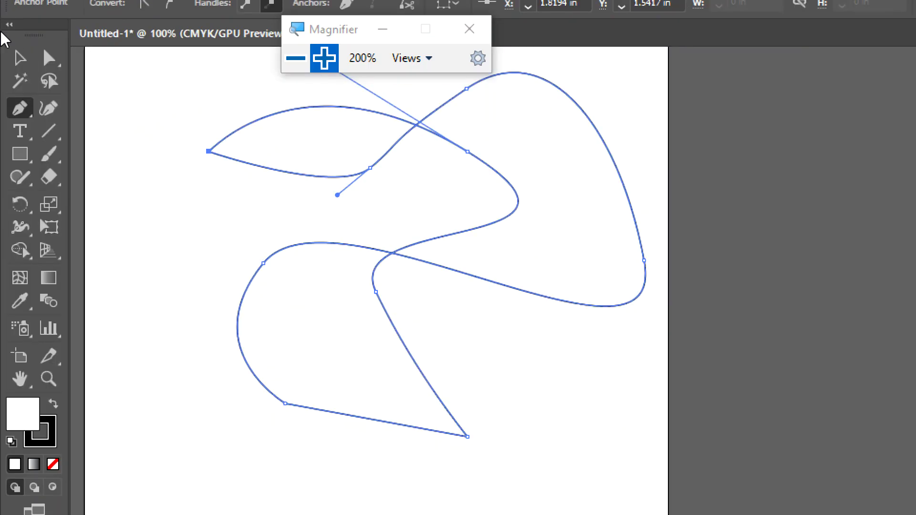
pyautogui.click(28, 108)
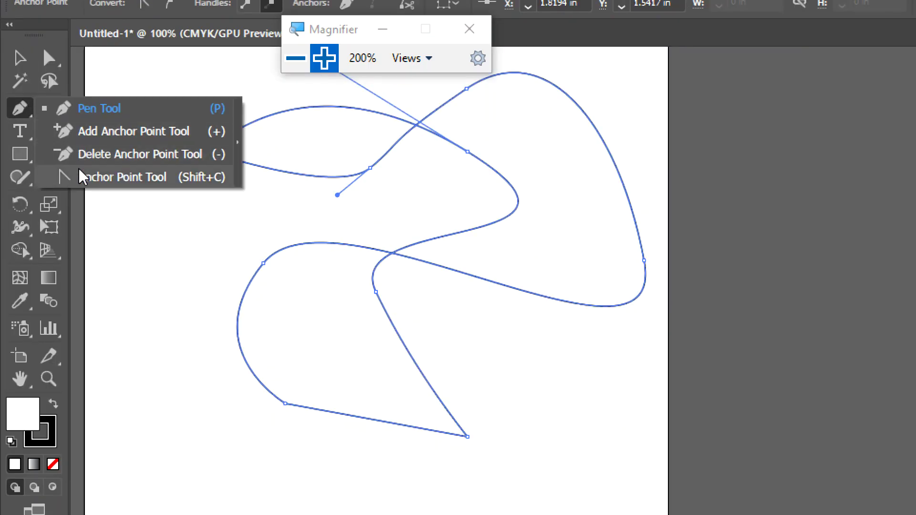
# Pull long smooth handles from the path's central top anchor, then return to the Pen tool.
pyautogui.click(90, 181)
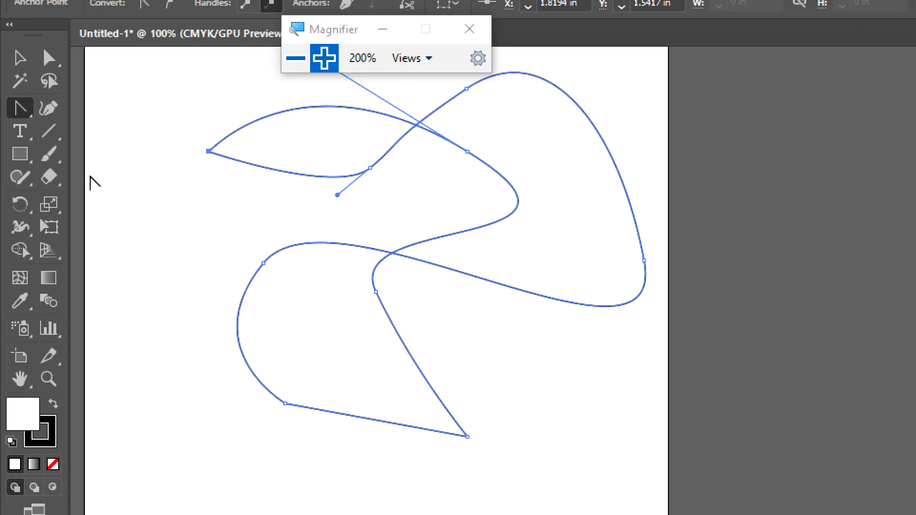
pyautogui.moveTo(467, 151); pyautogui.dragTo(607, 271)
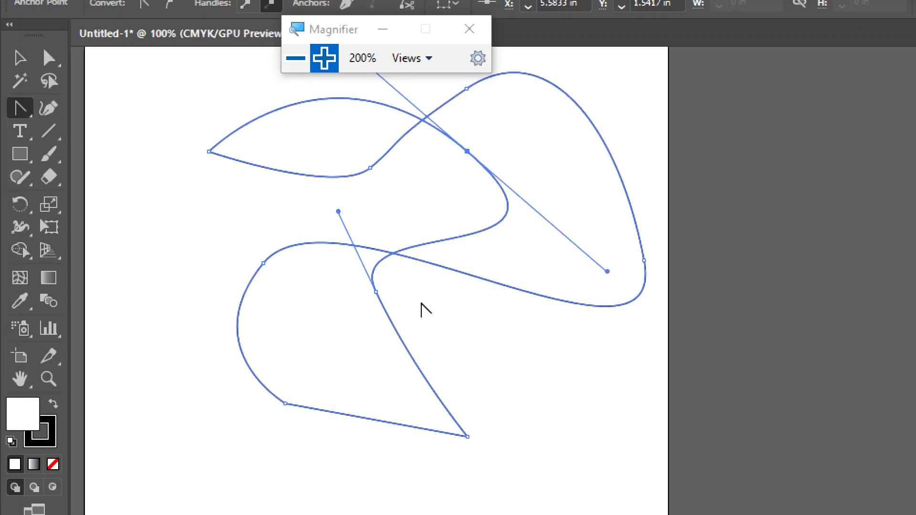
pyautogui.press('p')
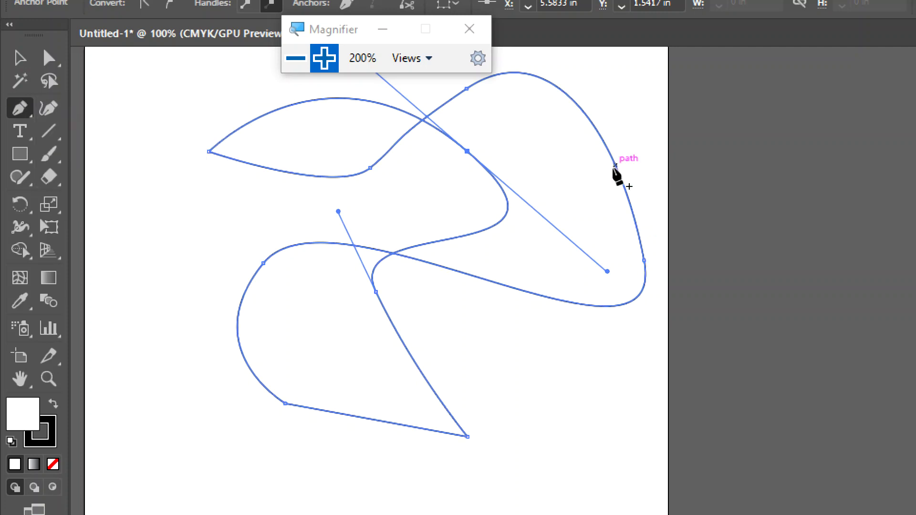
# Deselect the closed shape and return to the Pen tool.
pyautogui.click(20, 58)
pyautogui.click(19, 113)
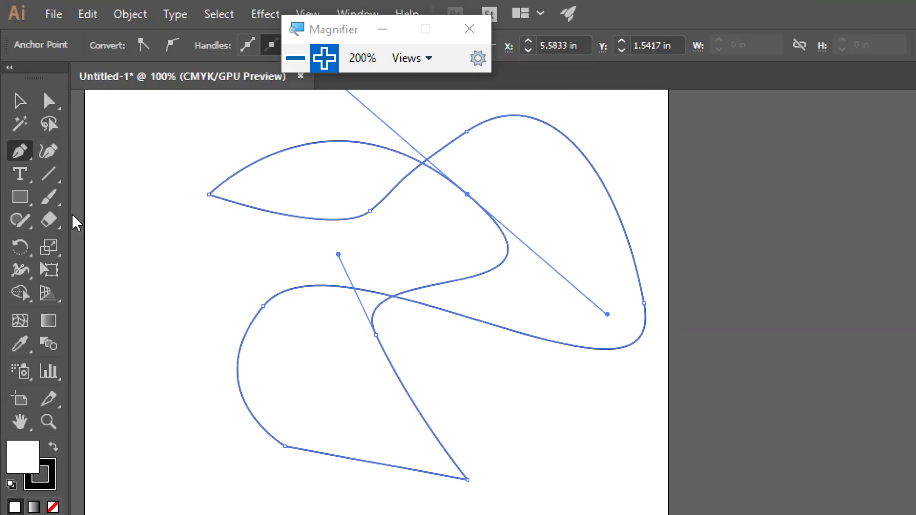
pyautogui.scroll(-5, 105, 253)
pyautogui.hotkey('ctrl', 'shift', 'a')
# Draw a two-anchor arc below the closed shape, remove the end handle, and deselect it.
pyautogui.click(300, 375)
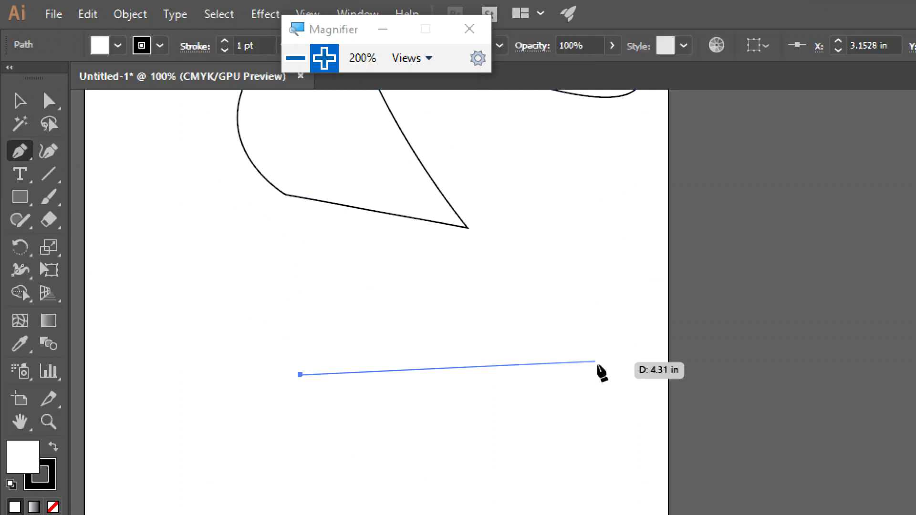
pyautogui.moveTo(599, 374); pyautogui.dragTo(835, 478)
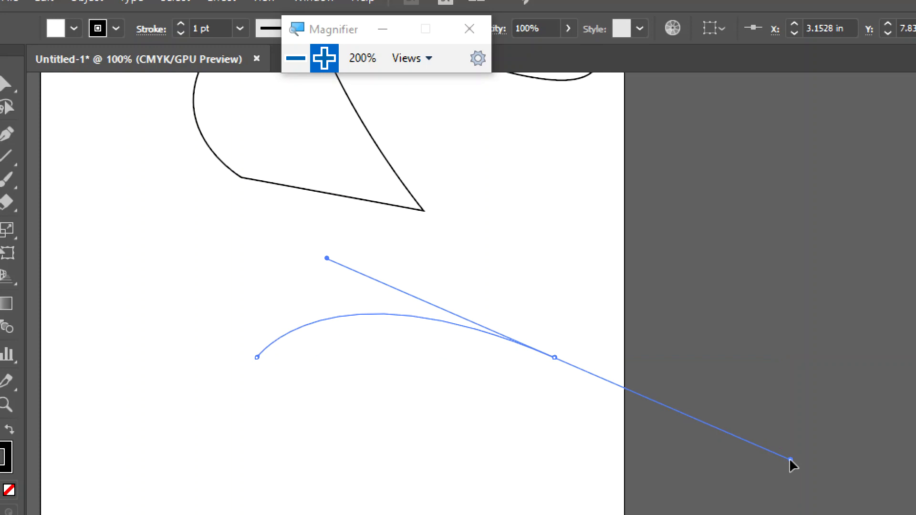
pyautogui.moveTo(789, 458); pyautogui.dragTo(632, 440)
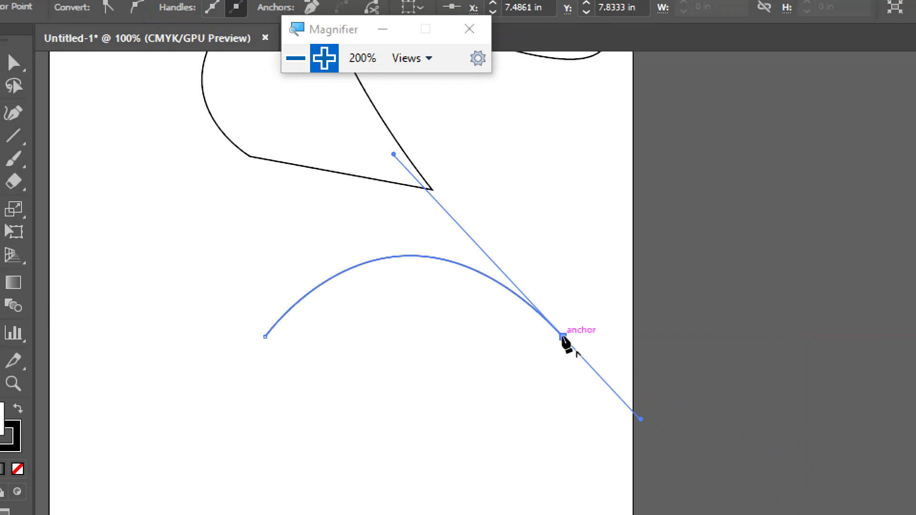
pyautogui.click(563, 336)
pyautogui.moveTo(563, 337); pyautogui.dragTo(571, 426)
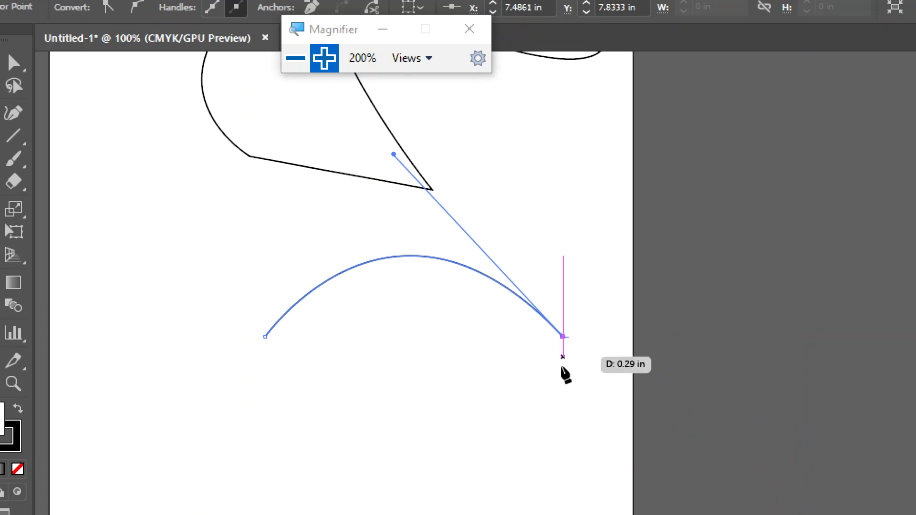
pyautogui.press('a')
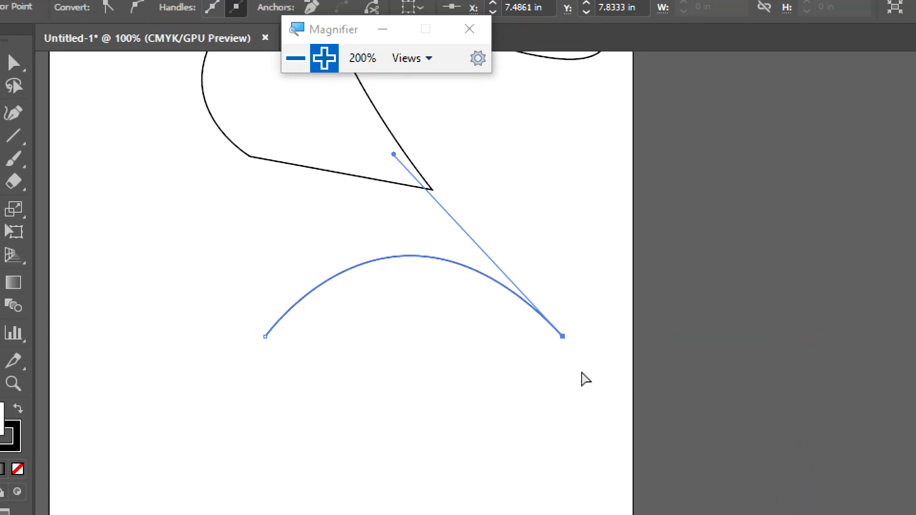
pyautogui.click(591, 196)
pyautogui.press('p')
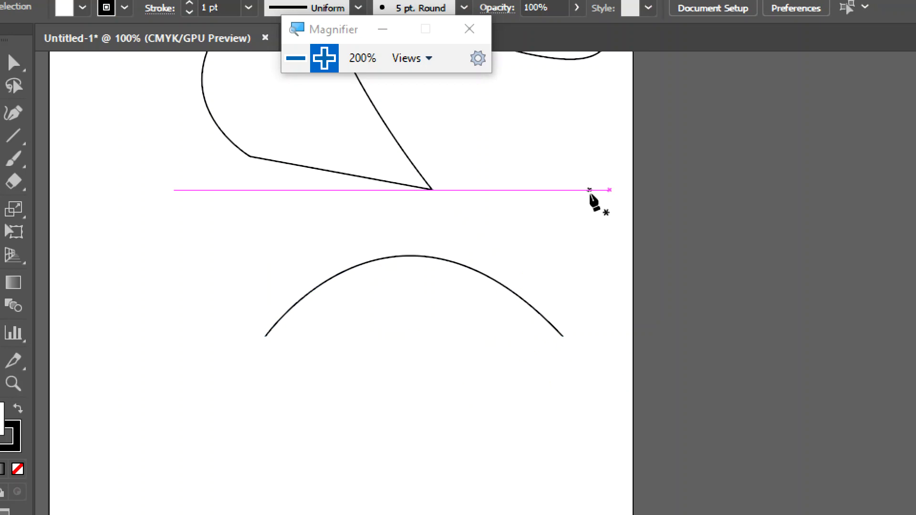
pyautogui.press('a')
pyautogui.press('p')
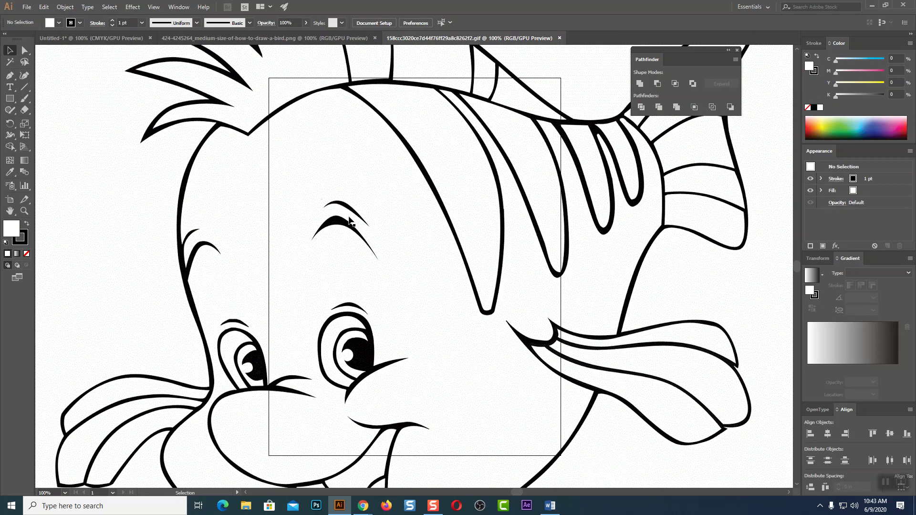
# Scale the fish reference image down by its corner handle to fit the artboard.
pyautogui.hotkey('ctrl', '-')
pyautogui.hotkey('ctrl', '-')
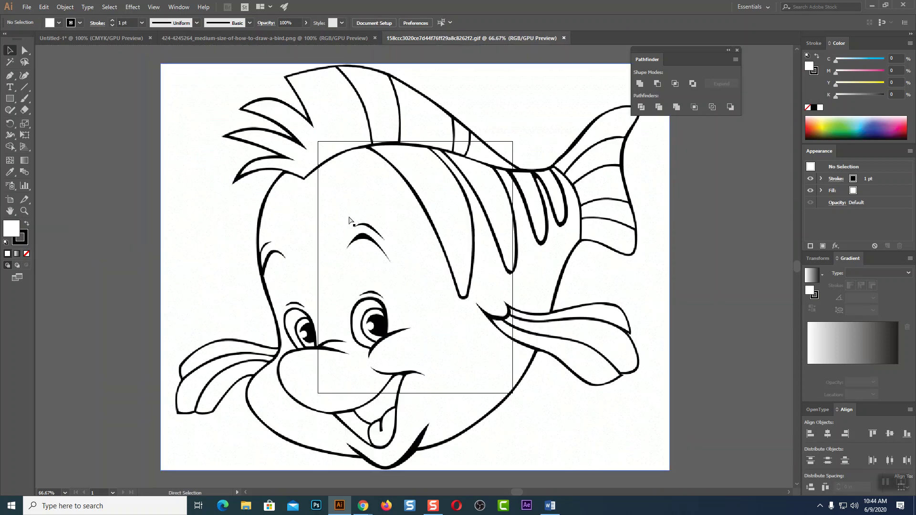
pyautogui.click(530, 136)
pyautogui.moveTo(605, 115); pyautogui.dragTo(481, 214)
pyautogui.hotkey('ctrl', '0')
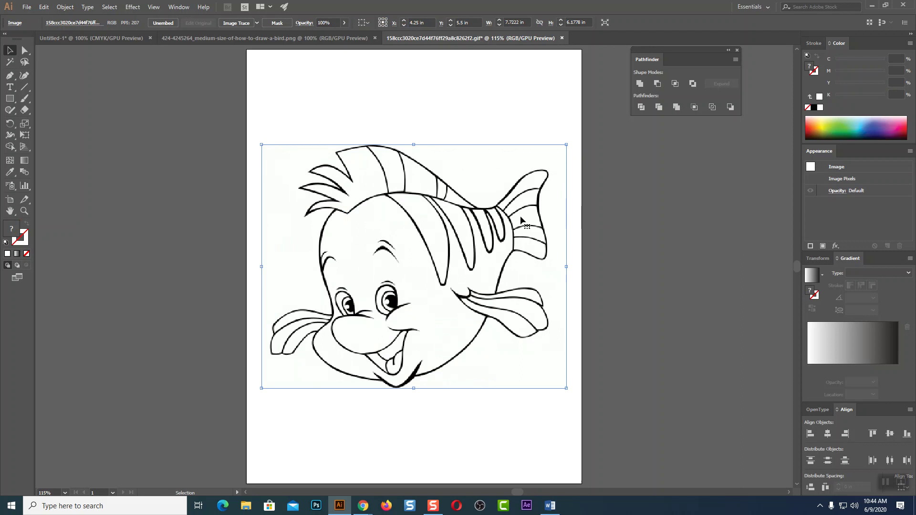
# Inspect the fish's head, fins and tail up close, then switch to the dove document.
pyautogui.hotkey('ctrl', '+')
pyautogui.hotkey('ctrl', '+')
pyautogui.hotkey('ctrl', '+')
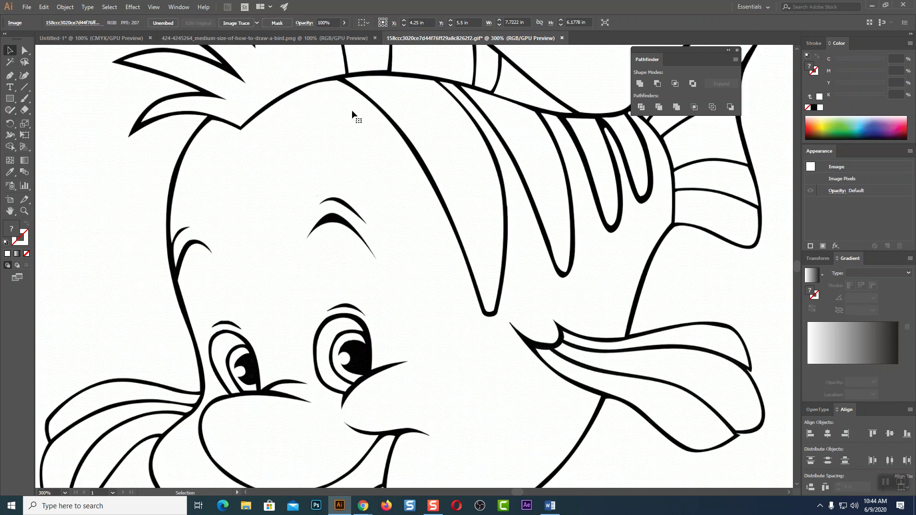
pyautogui.moveTo(547, 256); pyautogui.dragTo(465, 333)
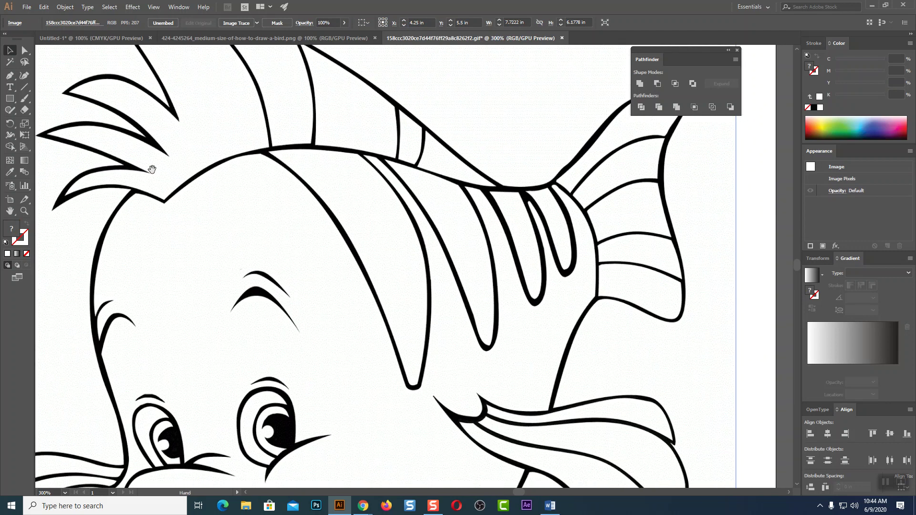
pyautogui.moveTo(157, 170); pyautogui.dragTo(289, 255)
pyautogui.moveTo(545, 201); pyautogui.dragTo(357, 192)
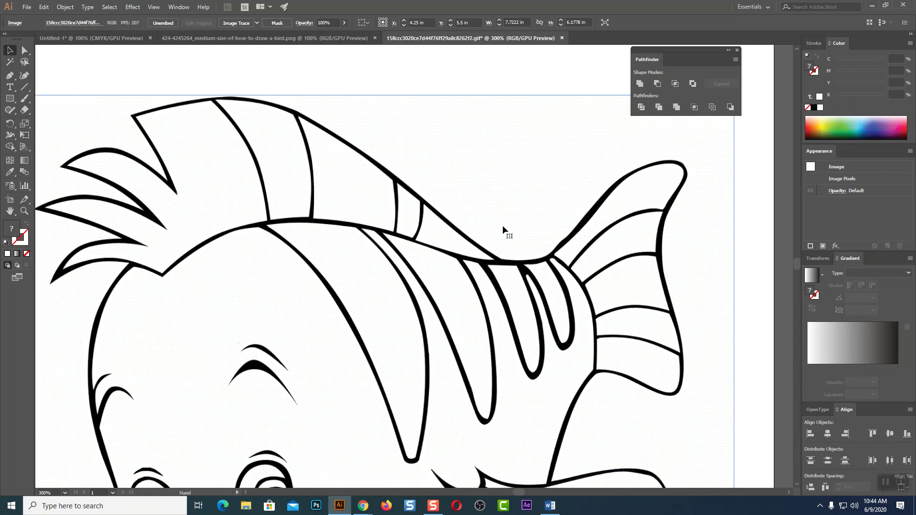
pyautogui.scroll(-10, 515, 248)
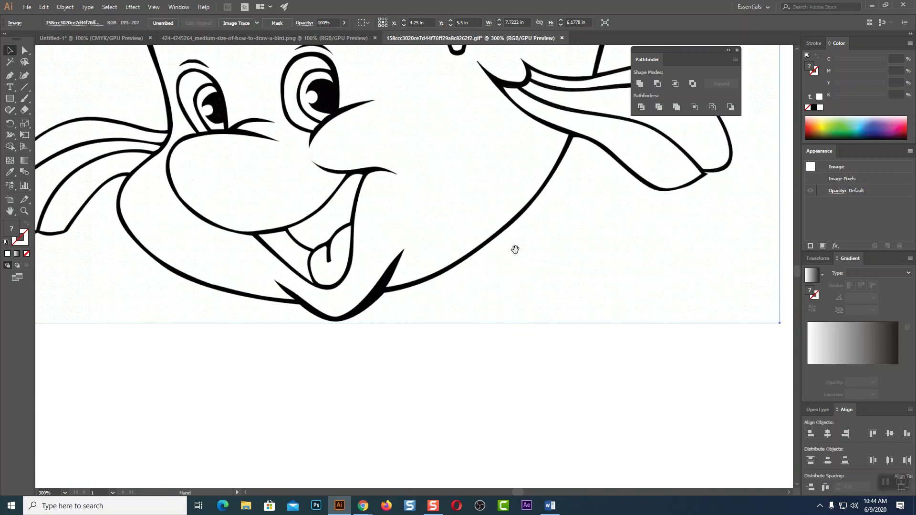
pyautogui.click(286, 38)
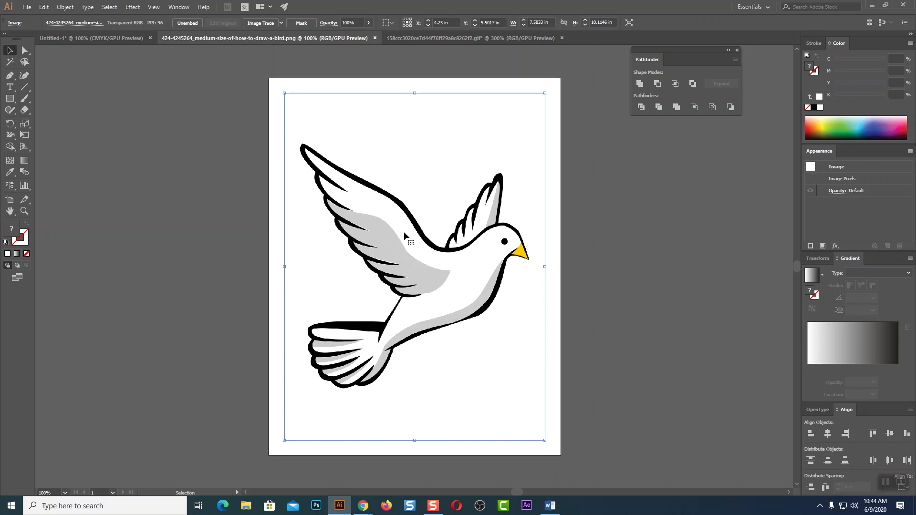
# Deselect the dove image and zoom in on its upper wing tip with the Pen tool active.
pyautogui.hotkey('ctrl', 'shift', 'a')
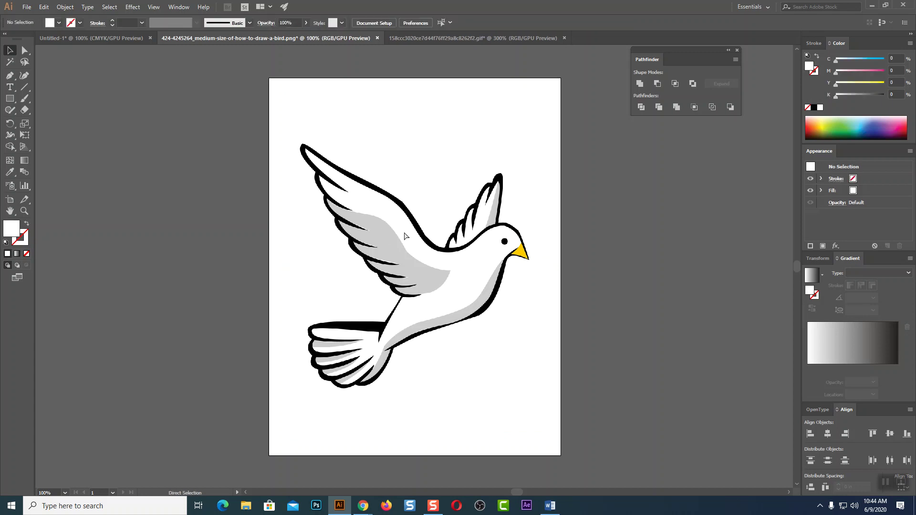
pyautogui.hotkey('ctrl', '=')
pyautogui.hotkey('ctrl', '=')
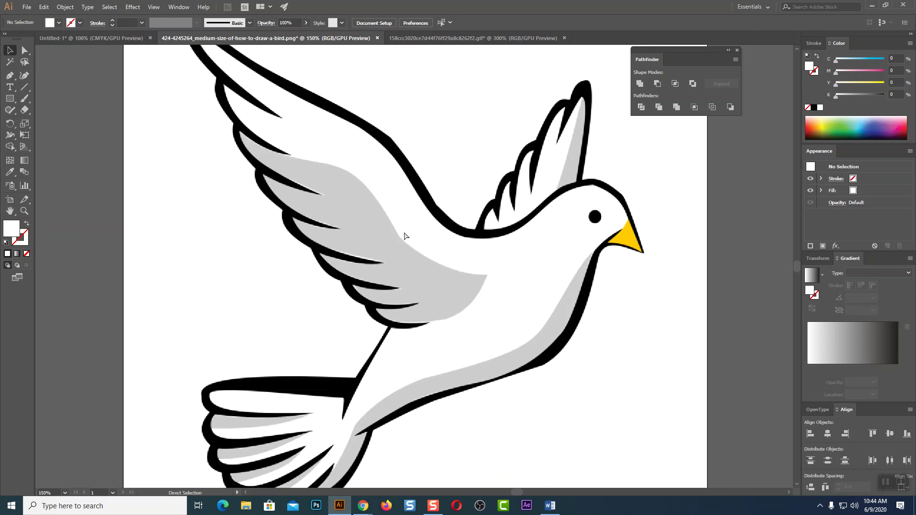
pyautogui.moveTo(404, 231); pyautogui.dragTo(468, 325)
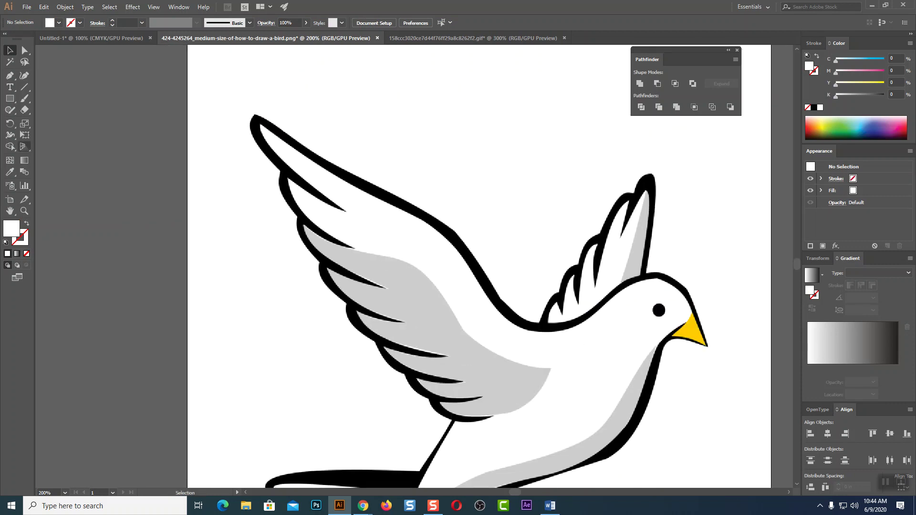
pyautogui.scroll(-3, 406, 189)
pyautogui.hotkey('ctrl', '-')
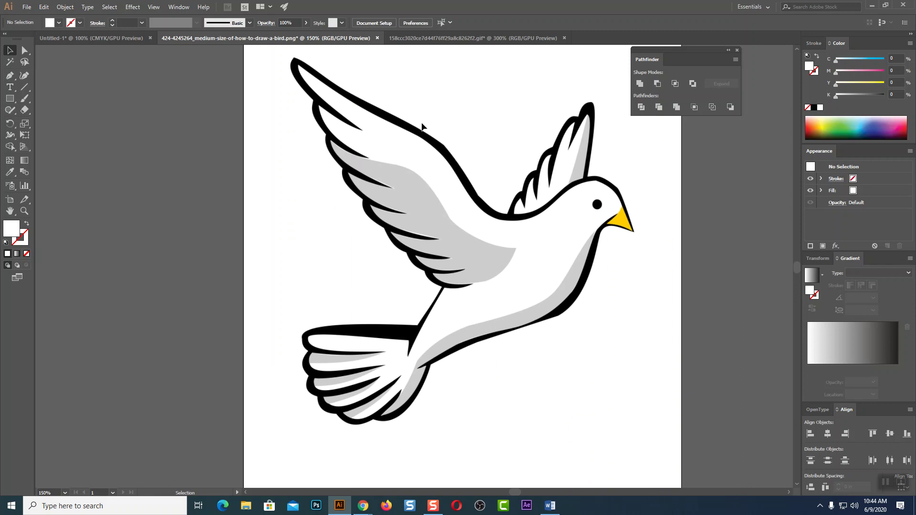
pyautogui.click(11, 78)
pyautogui.hotkey('ctrl', '+')
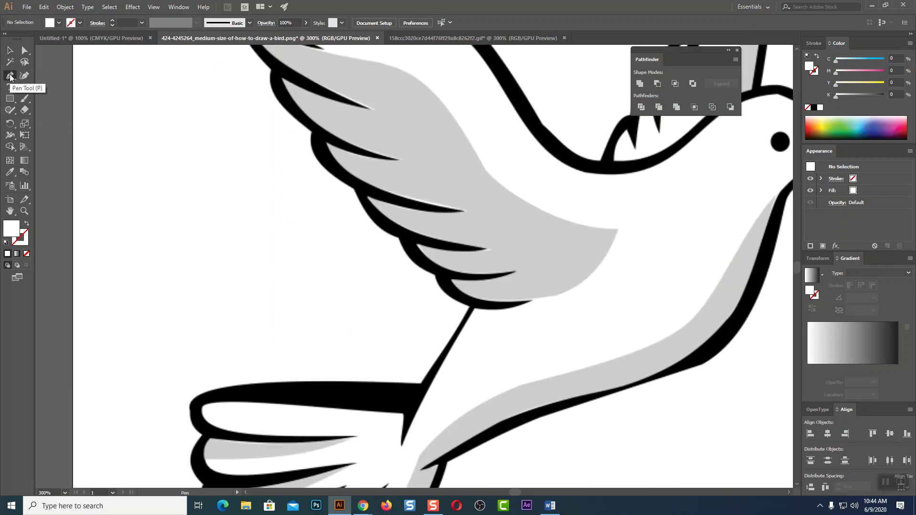
pyautogui.moveTo(116, 99); pyautogui.dragTo(233, 166)
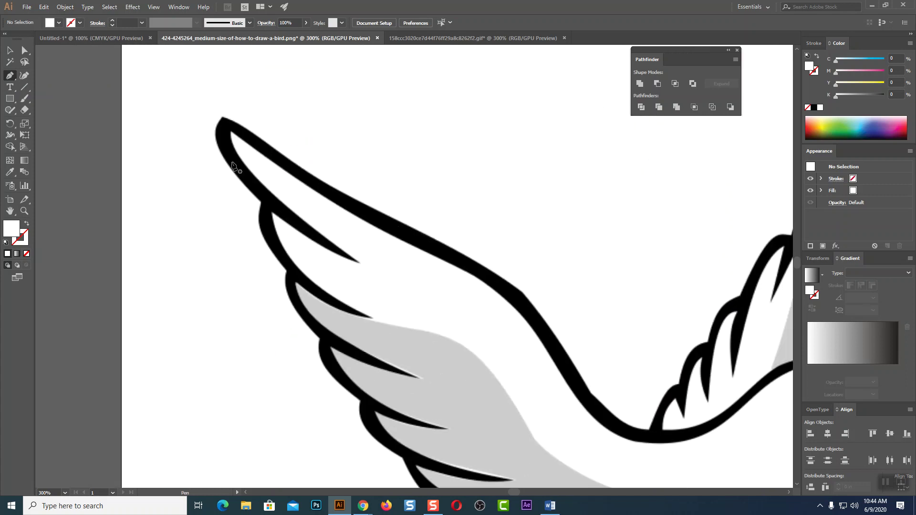
# Place the first anchor at the wing tip and give the path no fill and a 0.5 pt orange stroke.
pyautogui.click(217, 126)
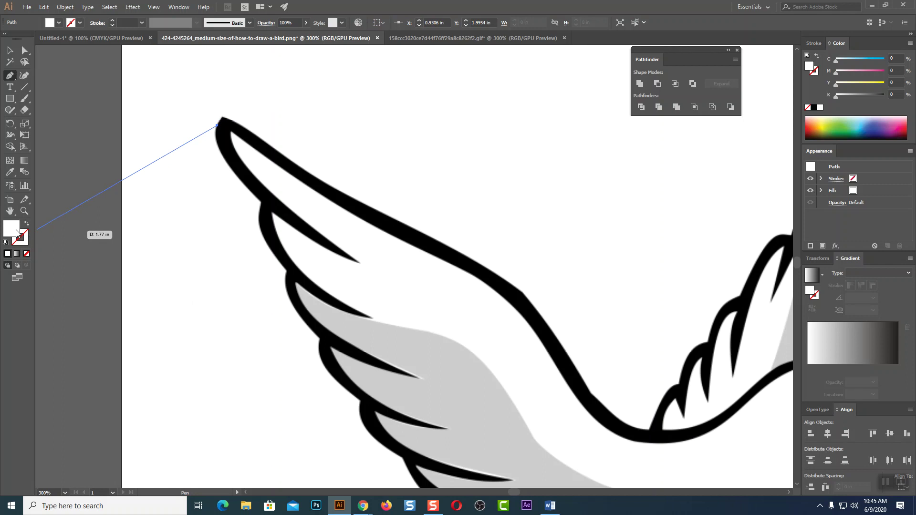
pyautogui.click(6, 243)
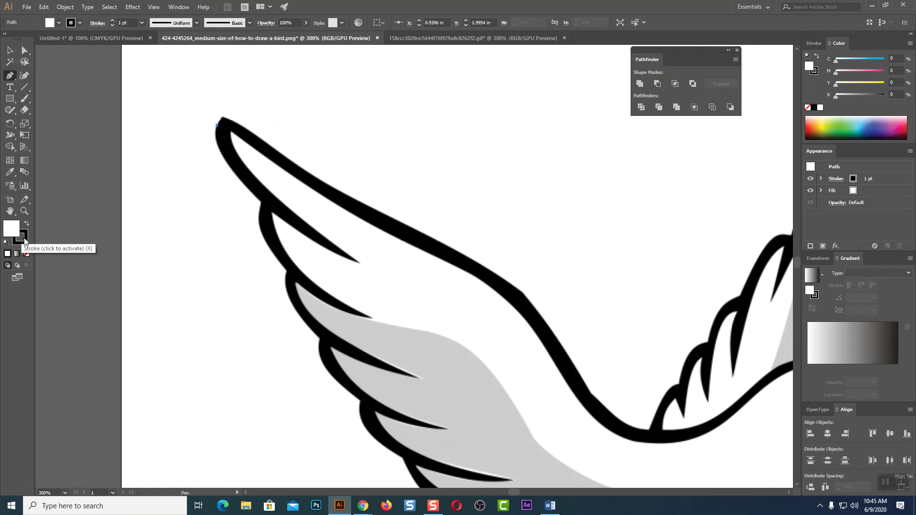
pyautogui.click(27, 254)
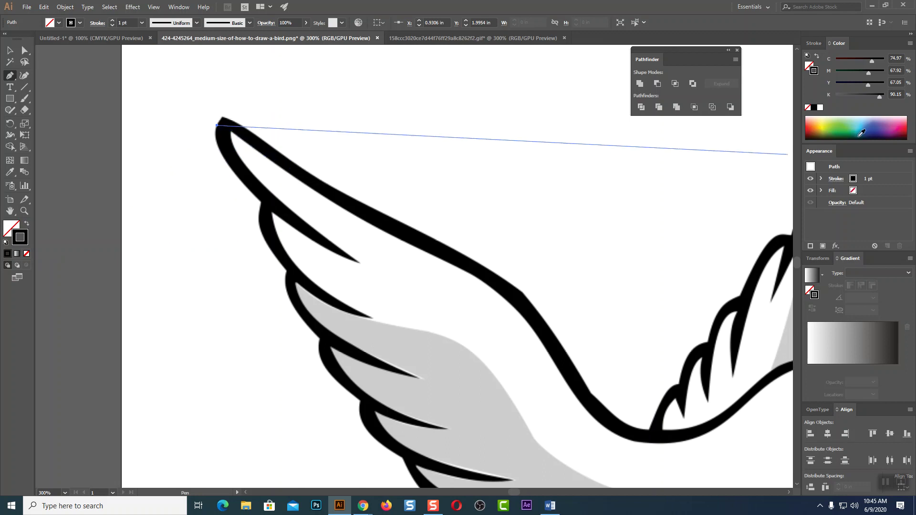
pyautogui.click(817, 128)
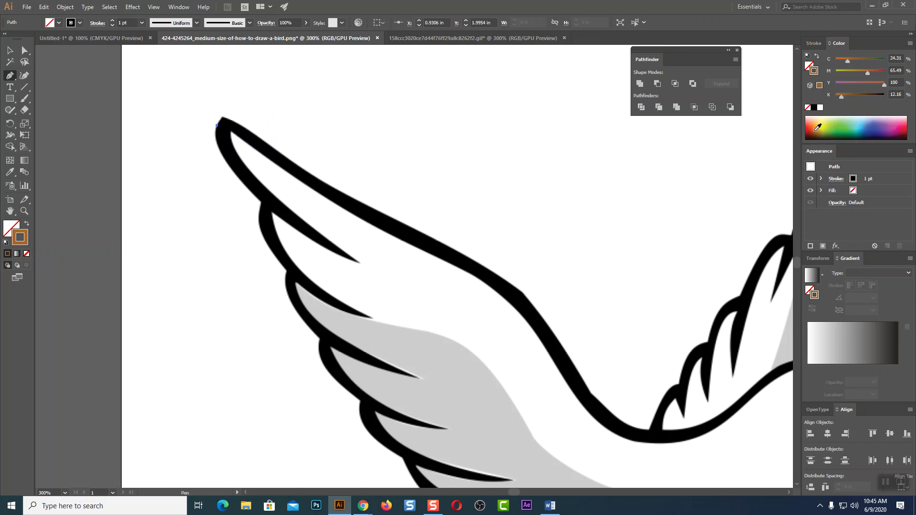
pyautogui.click(142, 23)
pyautogui.click(151, 48)
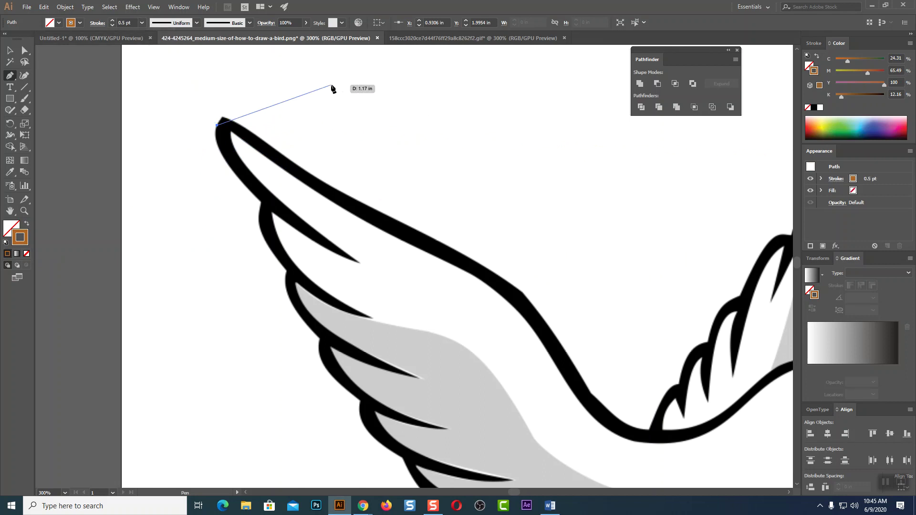
# Trace the wing's upper edge with curved anchors down into the dip where it meets the back.
pyautogui.scroll(3, 333, 88)
pyautogui.hscroll(3, 331, 88)
pyautogui.scroll(-2, 382, 98)
pyautogui.moveTo(486, 271); pyautogui.dragTo(376, 243)
pyautogui.moveTo(253, 156); pyautogui.dragTo(300, 189)
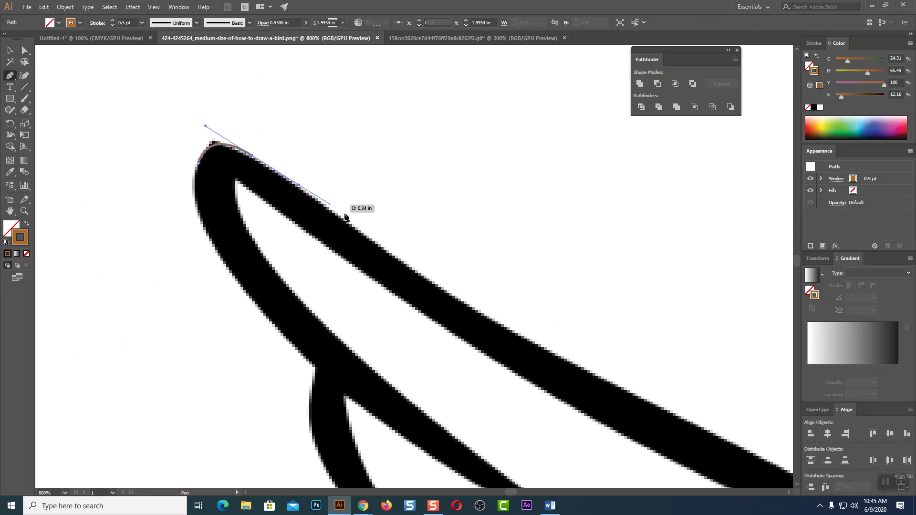
pyautogui.moveTo(548, 301); pyautogui.dragTo(399, 255)
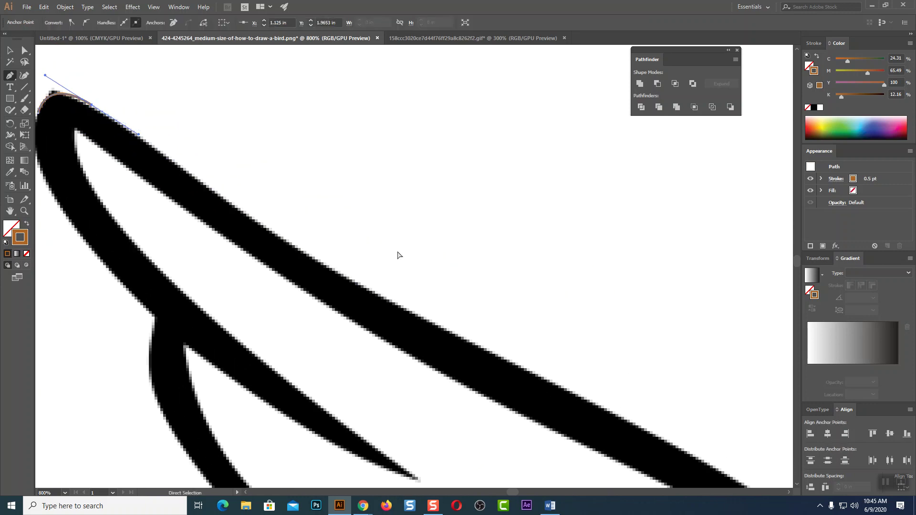
pyautogui.hotkey('ctrl', '-')
pyautogui.moveTo(528, 281); pyautogui.dragTo(391, 162)
pyautogui.moveTo(432, 246); pyautogui.dragTo(509, 288)
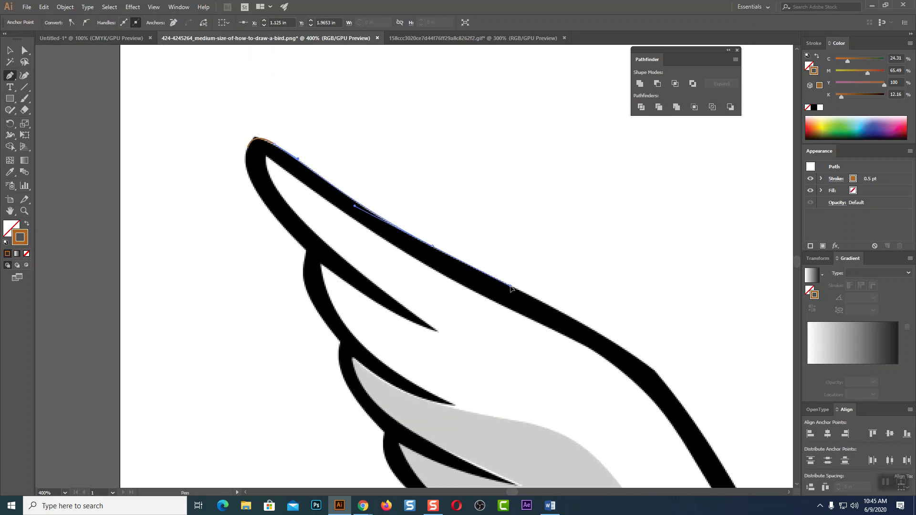
pyautogui.moveTo(568, 297); pyautogui.dragTo(430, 180)
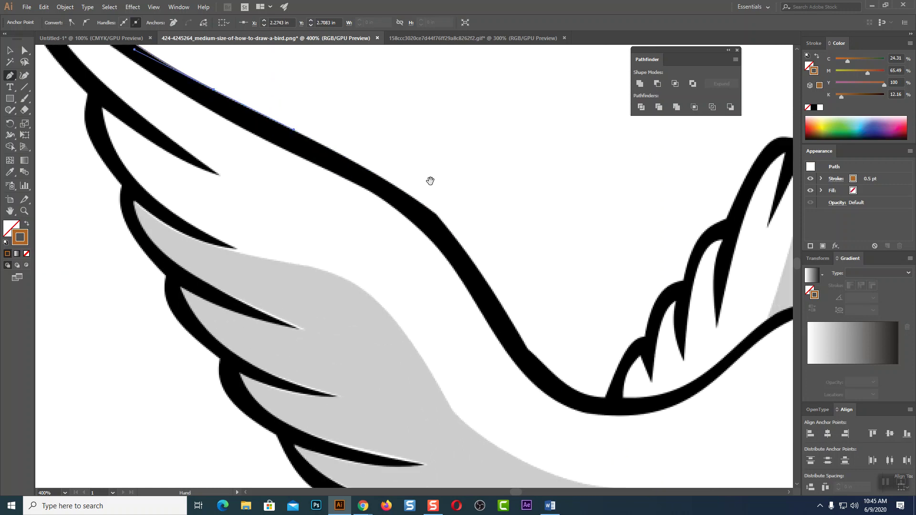
pyautogui.click(435, 213)
pyautogui.moveTo(438, 218); pyautogui.dragTo(486, 261)
pyautogui.moveTo(527, 348); pyautogui.dragTo(546, 372)
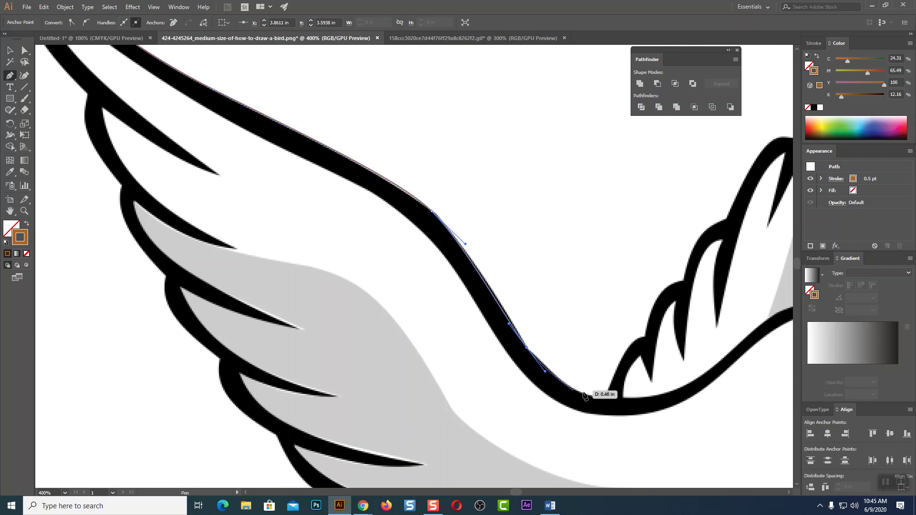
pyautogui.moveTo(617, 401); pyautogui.dragTo(303, 283)
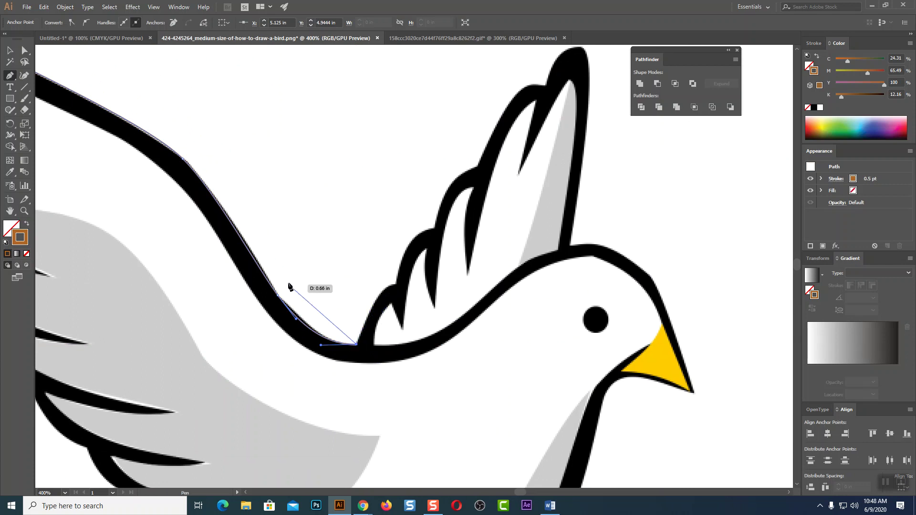
# Trace from the wing base up the first feather, with corner anchors at the joints.
pyautogui.press('ctrl')
pyautogui.hotkey('ctrl', '+')
pyautogui.hotkey('ctrl', '+')
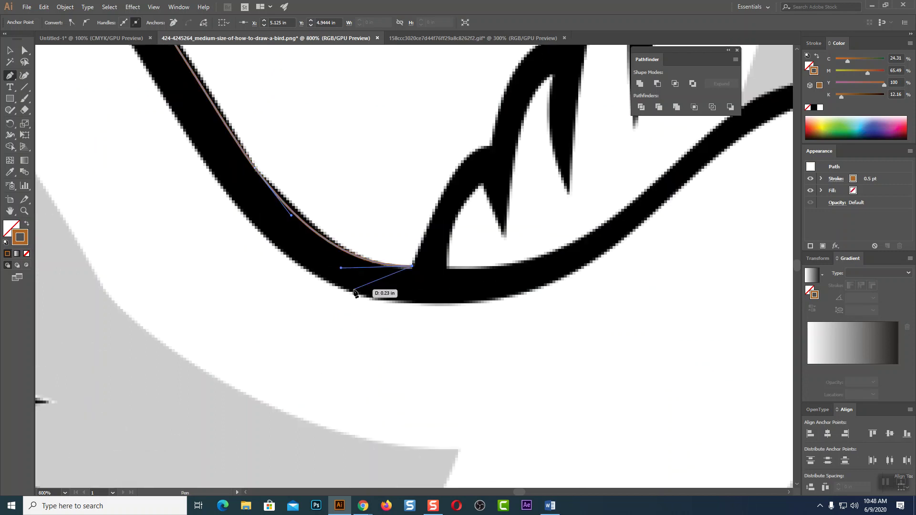
pyautogui.moveTo(491, 249); pyautogui.dragTo(348, 338)
pyautogui.moveTo(364, 255); pyautogui.dragTo(416, 245)
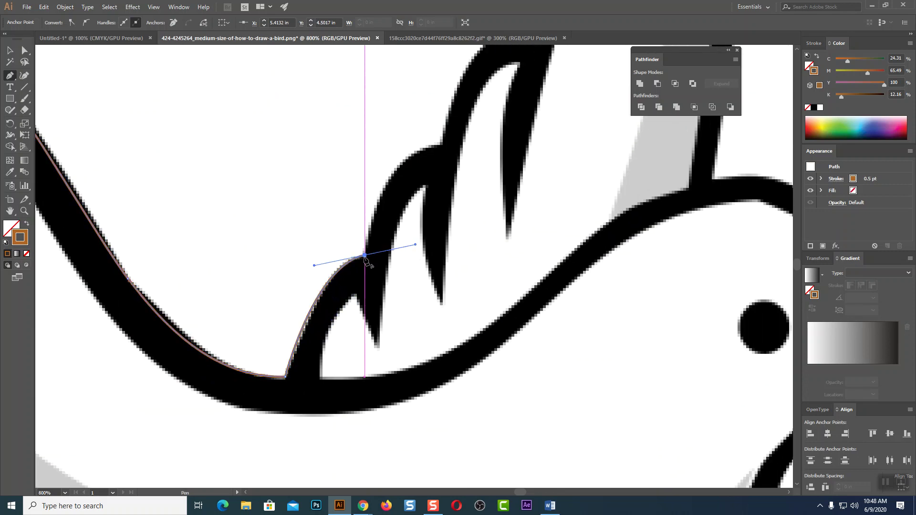
pyautogui.click(364, 256)
pyautogui.moveTo(441, 143); pyautogui.dragTo(511, 131)
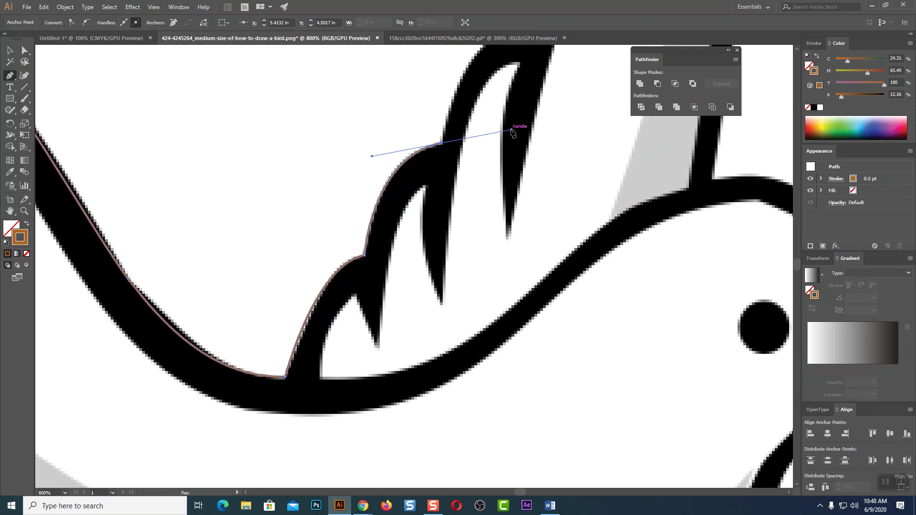
pyautogui.hotkey('ctrl', '-')
pyautogui.hotkey('ctrl', '-')
pyautogui.hotkey('ctrl', '-')
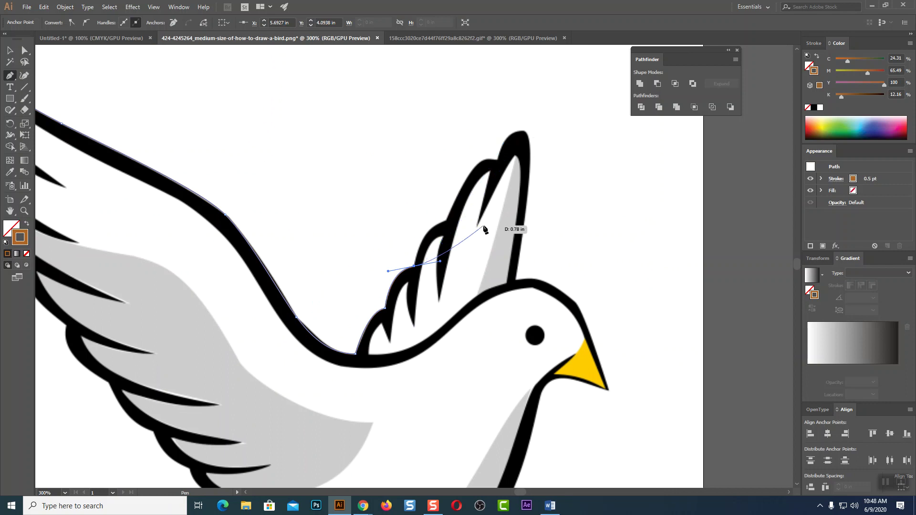
pyautogui.click(414, 266)
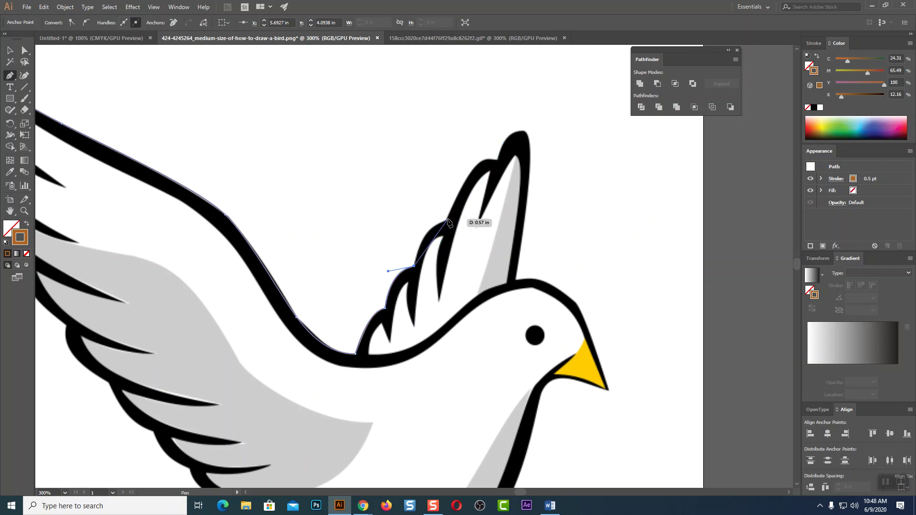
# Trace over the next feather tips to the top tip and down the wing's right edge.
pyautogui.moveTo(447, 221); pyautogui.dragTo(477, 216)
pyautogui.click(448, 221)
pyautogui.moveTo(498, 159); pyautogui.dragTo(514, 147)
pyautogui.moveTo(520, 130); pyautogui.dragTo(537, 133)
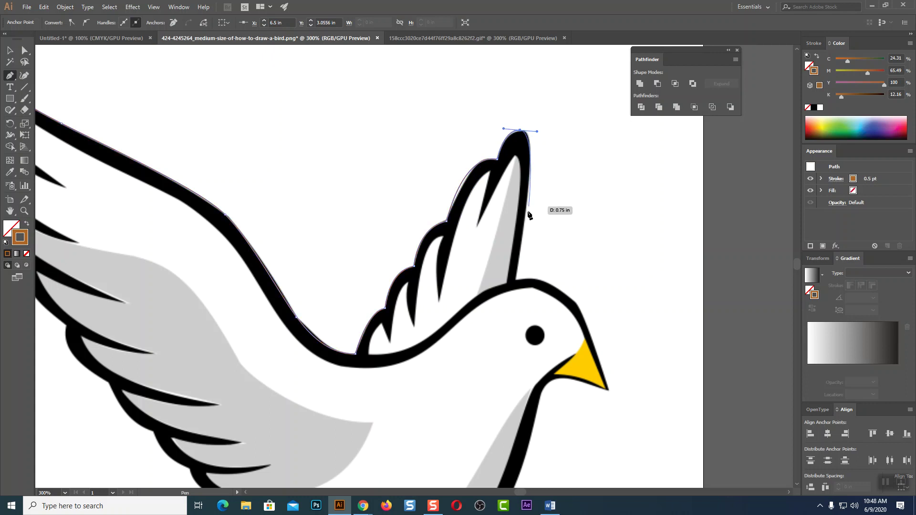
pyautogui.moveTo(515, 280); pyautogui.dragTo(507, 308)
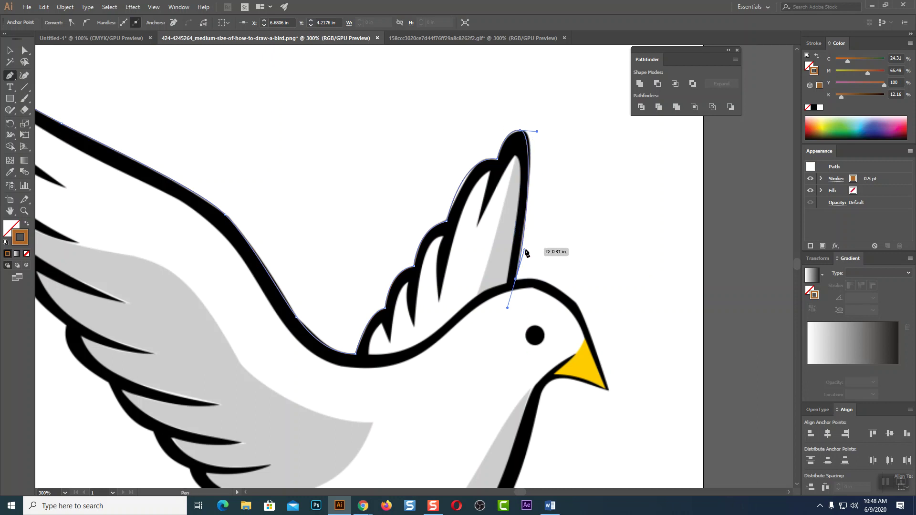
pyautogui.hotkey('ctrl', '=')
pyautogui.hotkey('ctrl', '=')
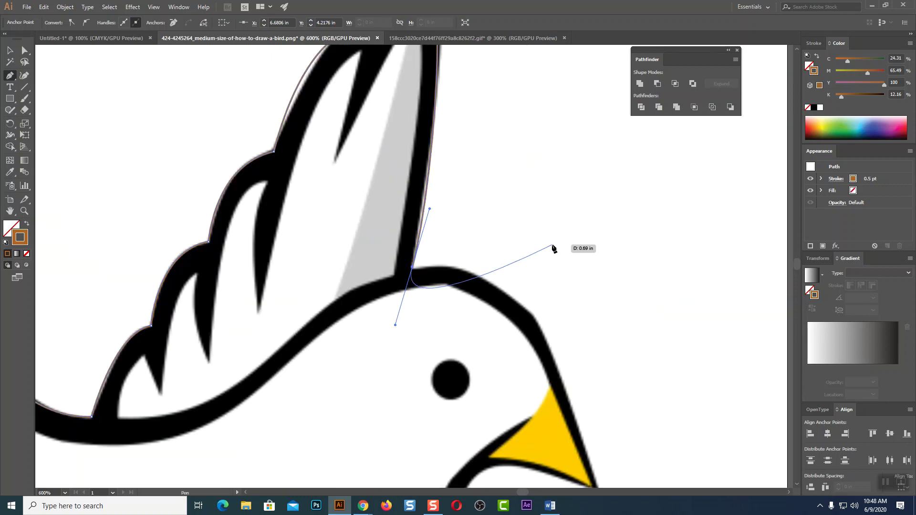
pyautogui.scroll(5, 554, 248)
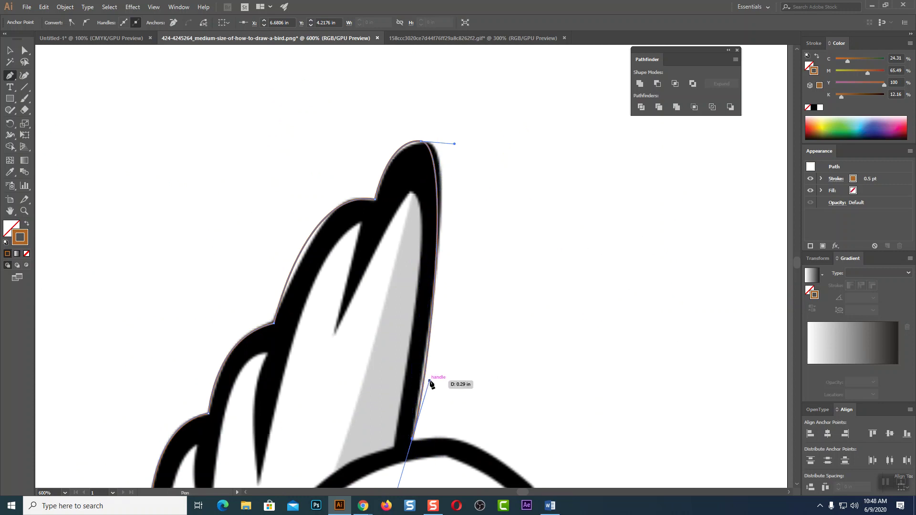
pyautogui.moveTo(430, 380); pyautogui.dragTo(445, 236)
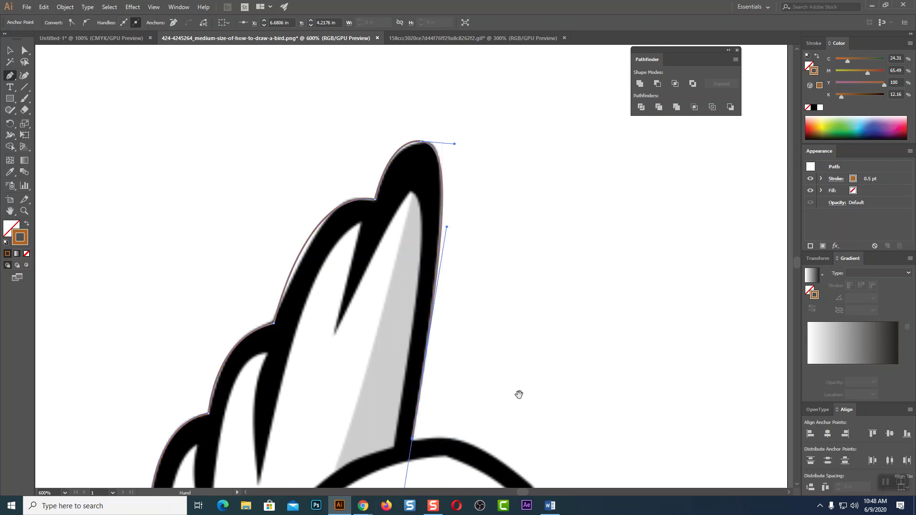
pyautogui.moveTo(520, 383); pyautogui.dragTo(501, 130)
# Trace over the head to a corner at the beak tip, undoing and redrawing the misfit segment.
pyautogui.click(392, 184)
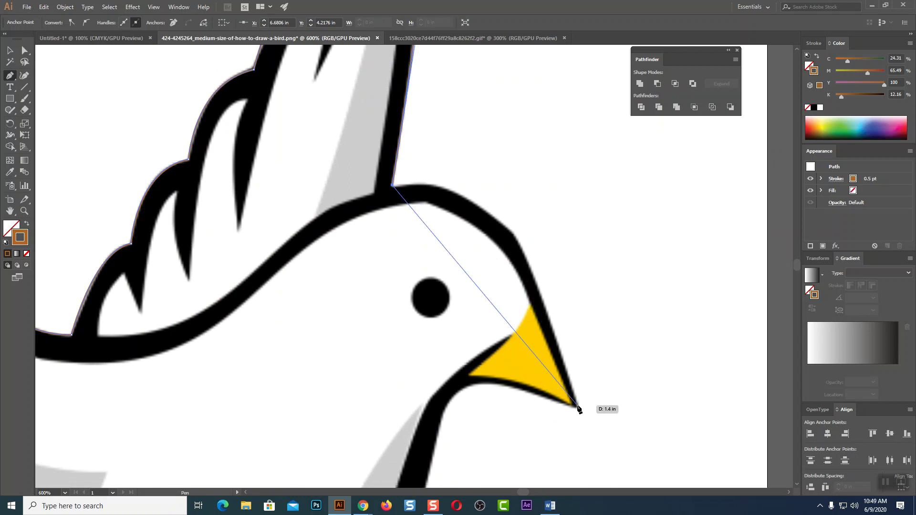
pyautogui.moveTo(578, 408); pyautogui.dragTo(588, 437)
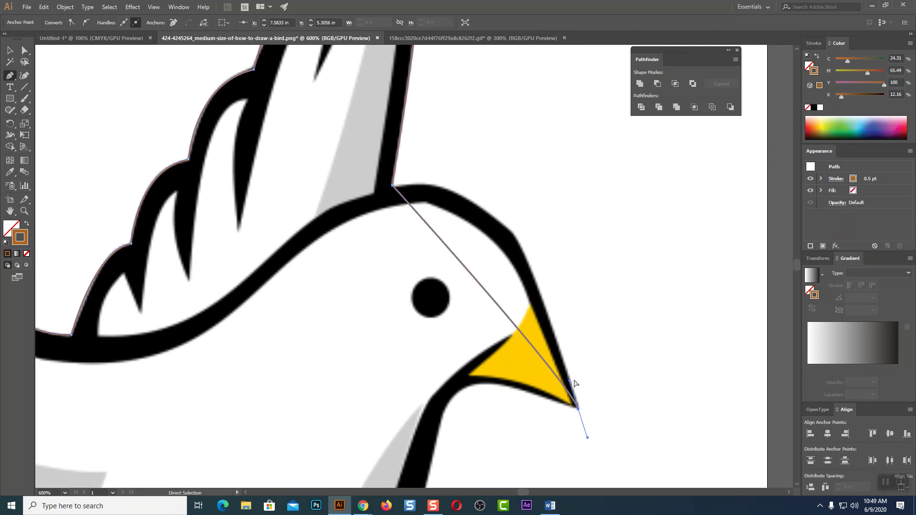
pyautogui.moveTo(571, 384); pyautogui.dragTo(536, 137)
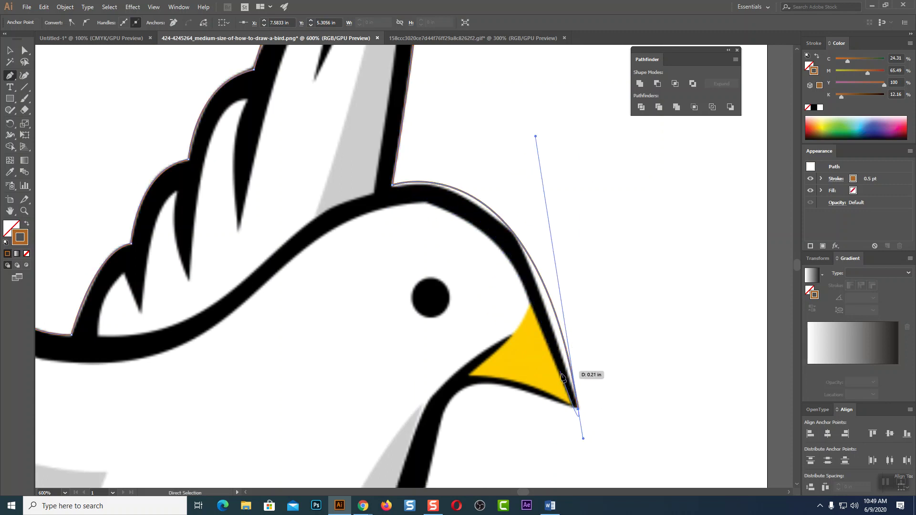
pyautogui.press('ctrl')
pyautogui.hotkey('ctrl', 'z')
pyautogui.moveTo(531, 266); pyautogui.dragTo(564, 356)
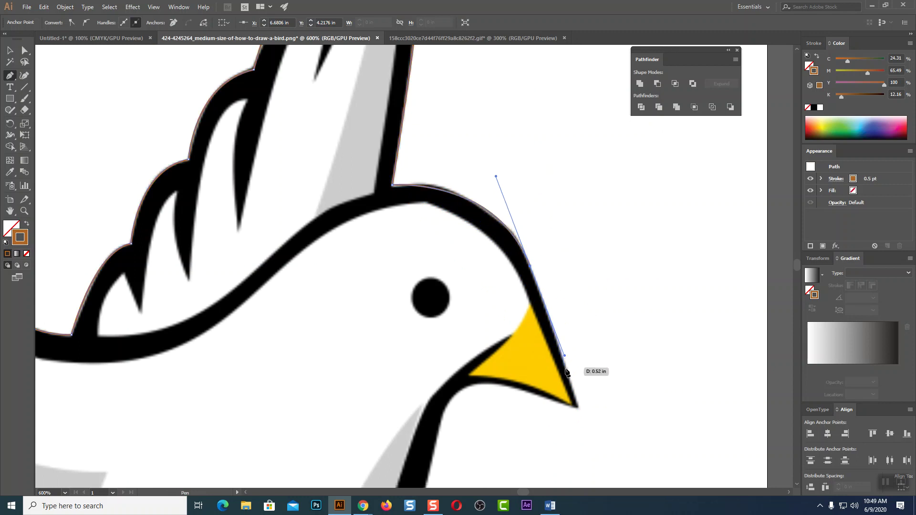
pyautogui.click(578, 408)
pyautogui.click(578, 409)
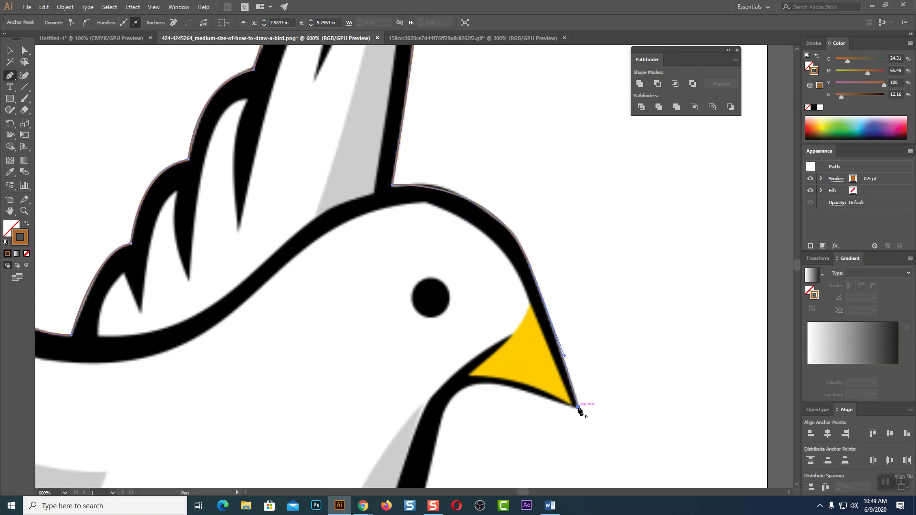
pyautogui.moveTo(628, 419); pyautogui.dragTo(583, 192)
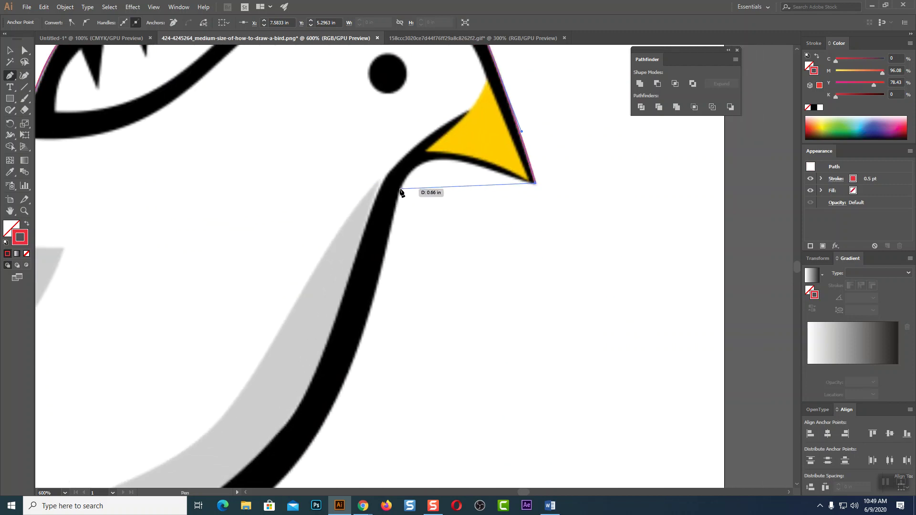
# Trace along the beak's lower edge and down the curve of the neck.
pyautogui.moveTo(400, 190); pyautogui.dragTo(381, 253)
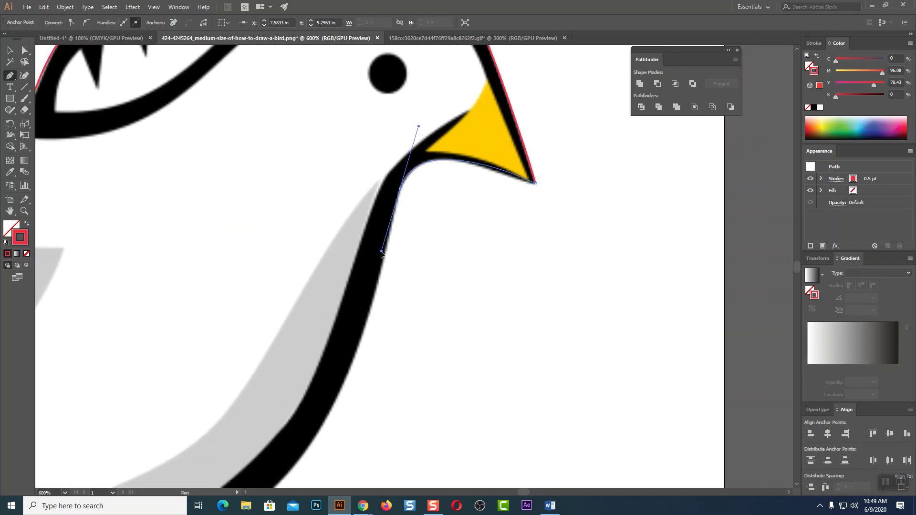
pyautogui.moveTo(411, 332); pyautogui.dragTo(528, 245)
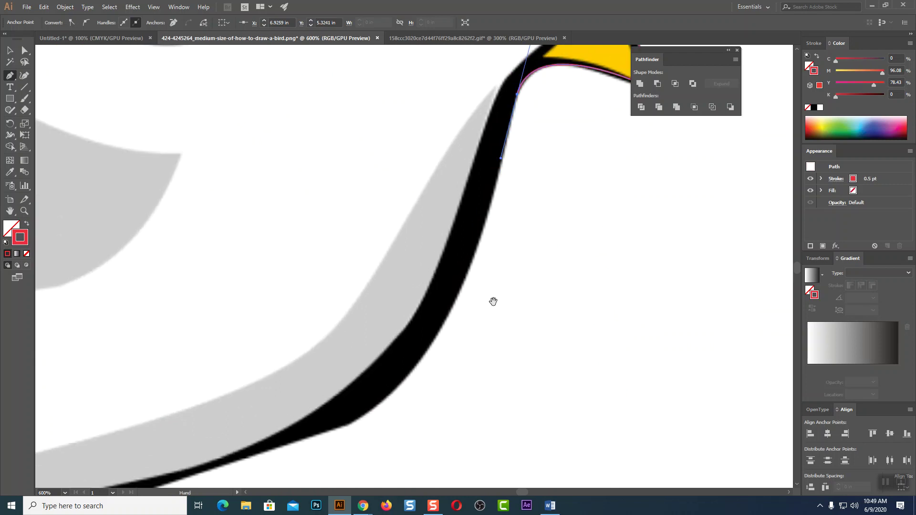
pyautogui.moveTo(329, 432); pyautogui.dragTo(385, 416)
pyautogui.moveTo(386, 416); pyautogui.dragTo(480, 365)
pyautogui.press('space')
pyautogui.moveTo(377, 453); pyautogui.dragTo(667, 277)
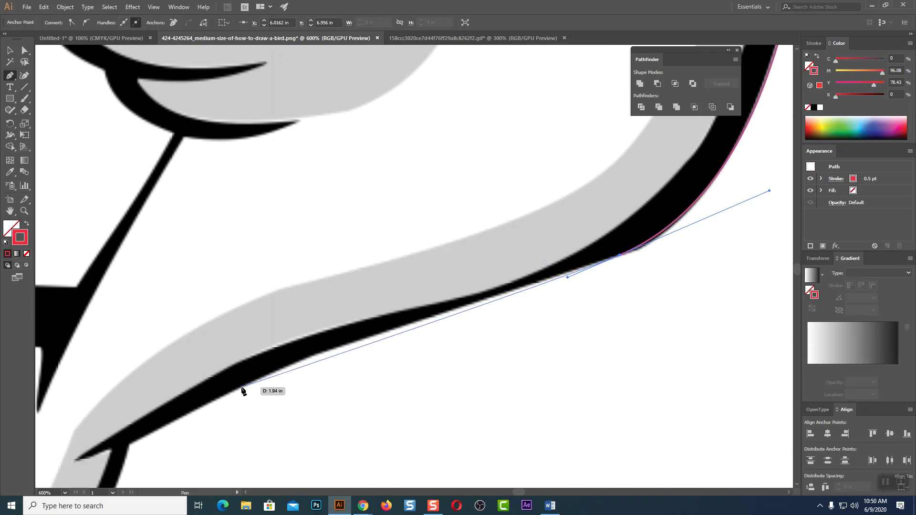
# Trace along the belly, past a corner at the notch, to the lower wing's tip.
pyautogui.moveTo(293, 364); pyautogui.dragTo(215, 399)
pyautogui.moveTo(311, 419); pyautogui.dragTo(407, 272)
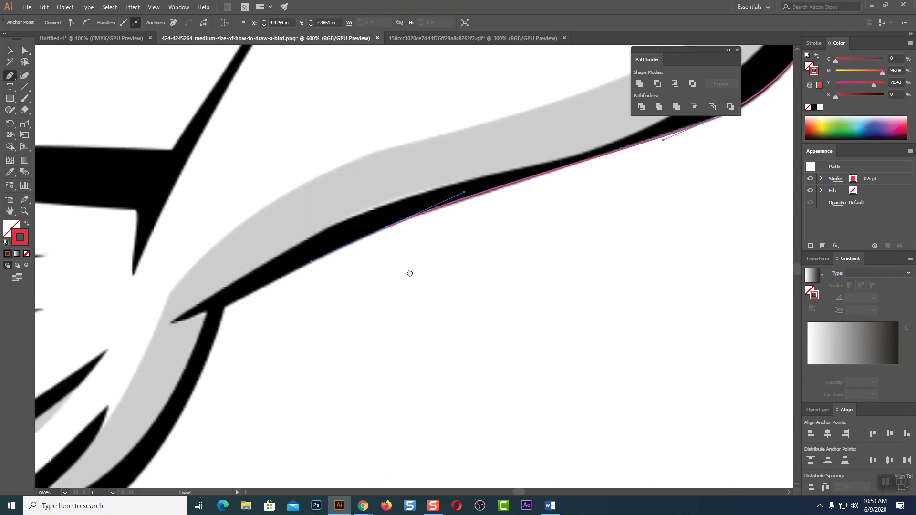
pyautogui.click(227, 305)
pyautogui.moveTo(296, 368); pyautogui.dragTo(421, 221)
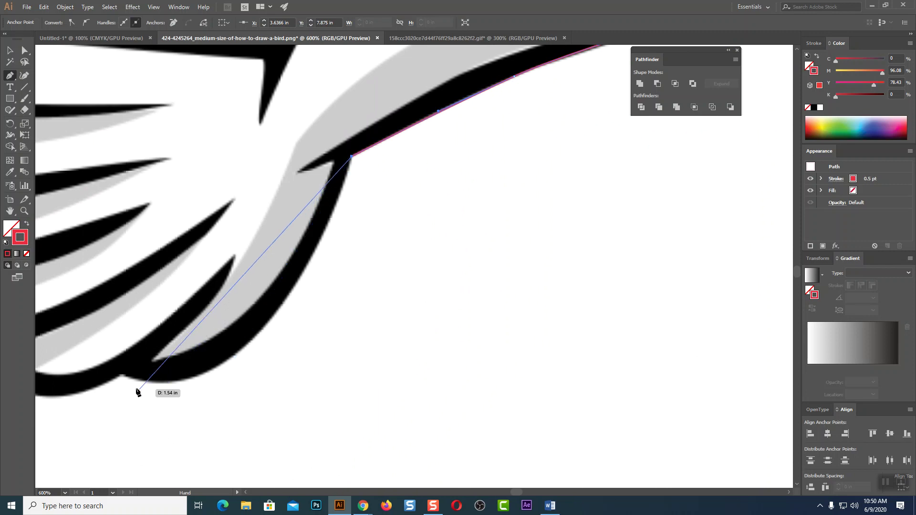
pyautogui.moveTo(122, 375); pyautogui.dragTo(94, 366)
pyautogui.moveTo(151, 385); pyautogui.dragTo(274, 428)
# Fit curved anchors around the lower wing's feather scallops.
pyautogui.moveTo(361, 374); pyautogui.dragTo(641, 366)
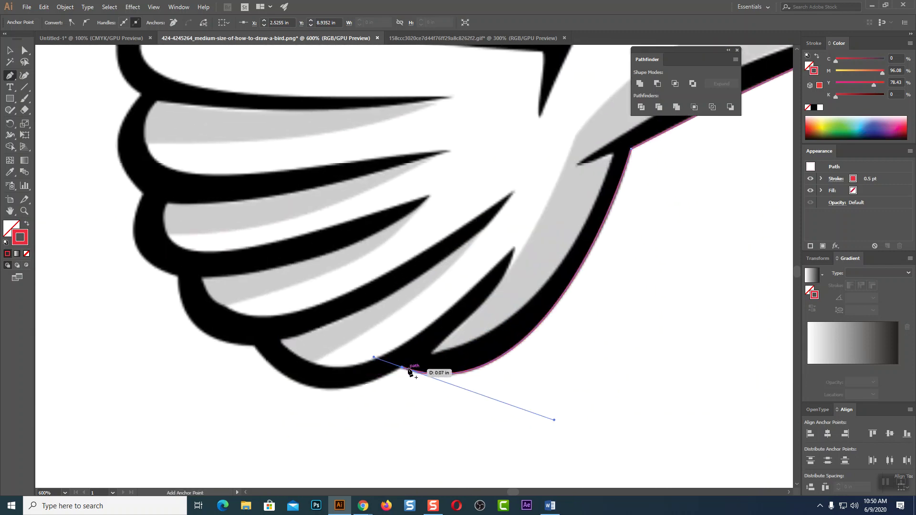
pyautogui.moveTo(253, 347); pyautogui.dragTo(313, 430)
pyautogui.moveTo(256, 382)
pyautogui.mouseDown()
pyautogui.moveTo(364, 407)
pyautogui.moveTo(321, 356)
pyautogui.moveTo(346, 331)
pyautogui.moveTo(333, 253)
pyautogui.mouseUp()
pyautogui.moveTo(340, 329); pyautogui.dragTo(307, 250)
pyautogui.moveTo(322, 205); pyautogui.dragTo(342, 179)
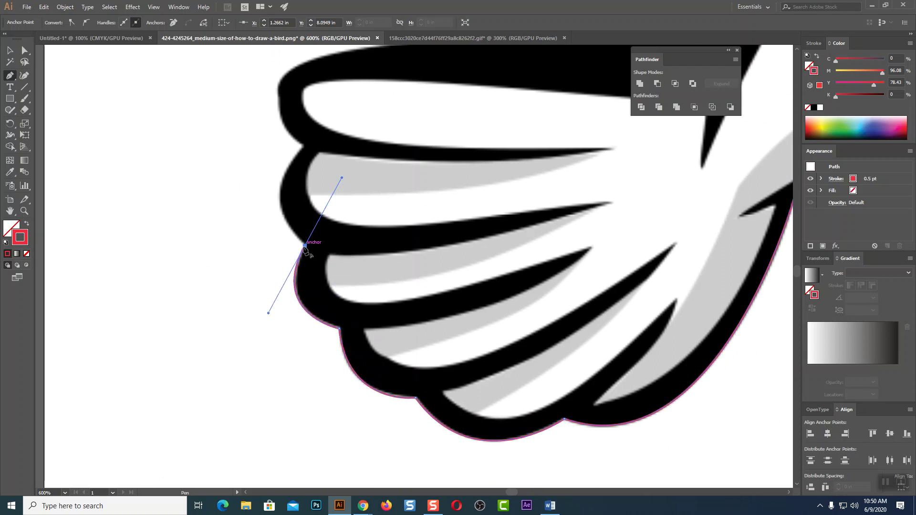
# Trace the upper scallops and curve along the wing's upper edge.
pyautogui.moveTo(327, 232); pyautogui.dragTo(331, 348)
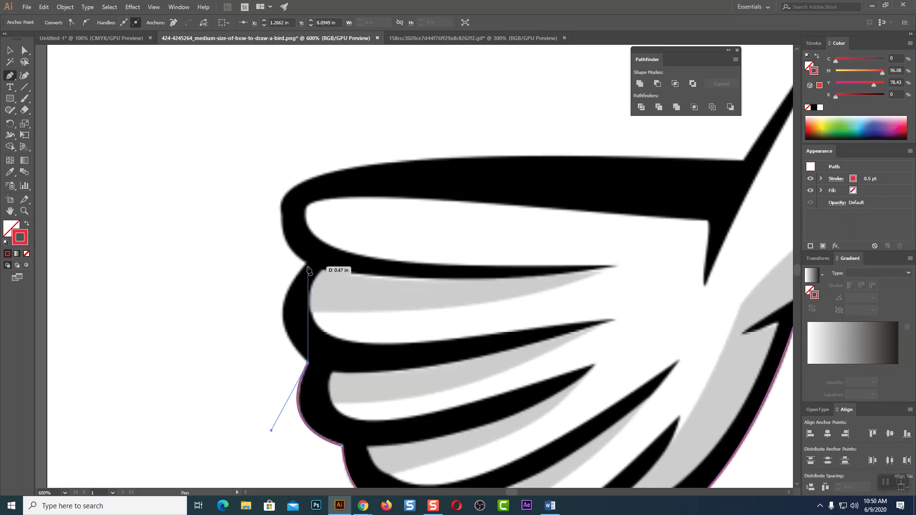
pyautogui.moveTo(306, 263); pyautogui.dragTo(364, 210)
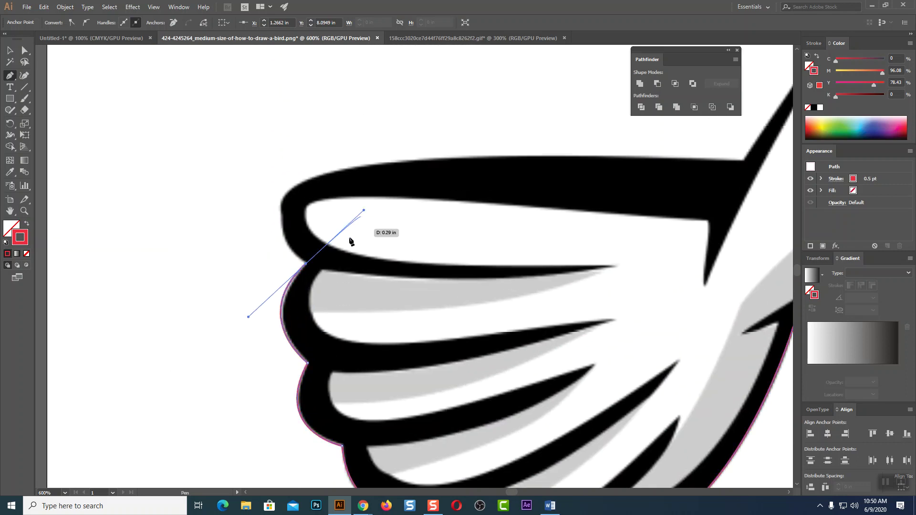
pyautogui.moveTo(345, 260); pyautogui.dragTo(347, 298)
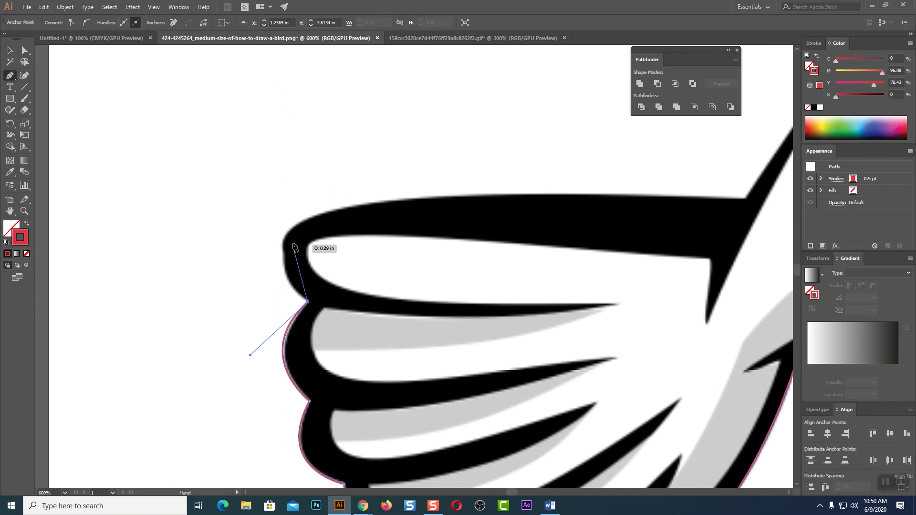
pyautogui.moveTo(293, 225); pyautogui.dragTo(333, 188)
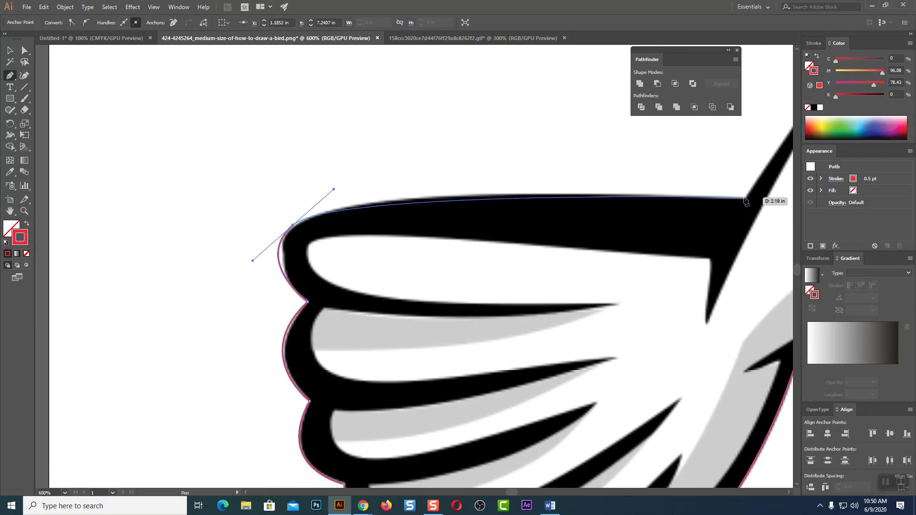
pyautogui.moveTo(782, 199); pyautogui.dragTo(789, 198)
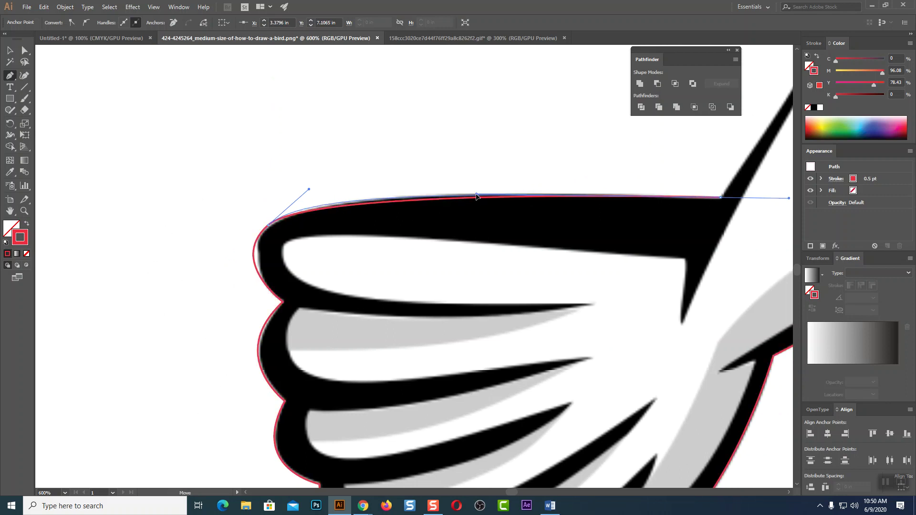
pyautogui.moveTo(483, 199); pyautogui.dragTo(404, 310)
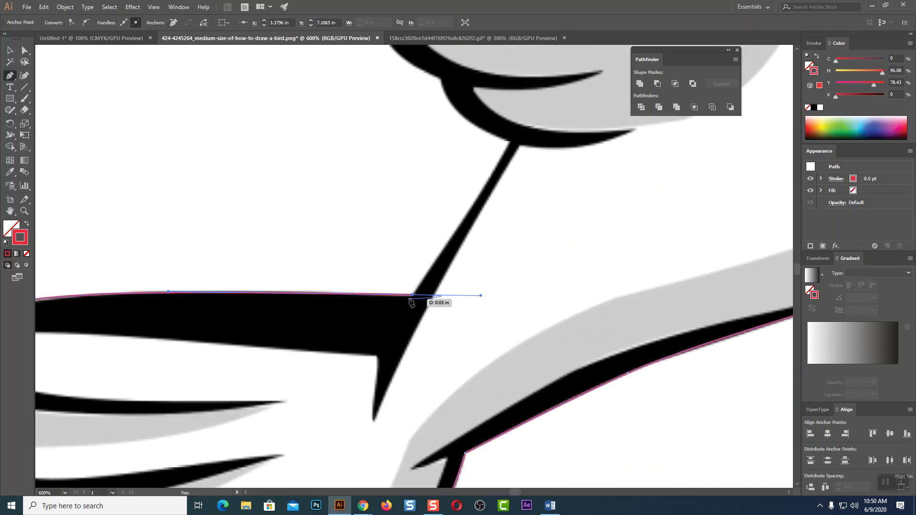
# Place corner points along the thin diagonal stroke, then trace the next feather edges.
pyautogui.click(414, 295)
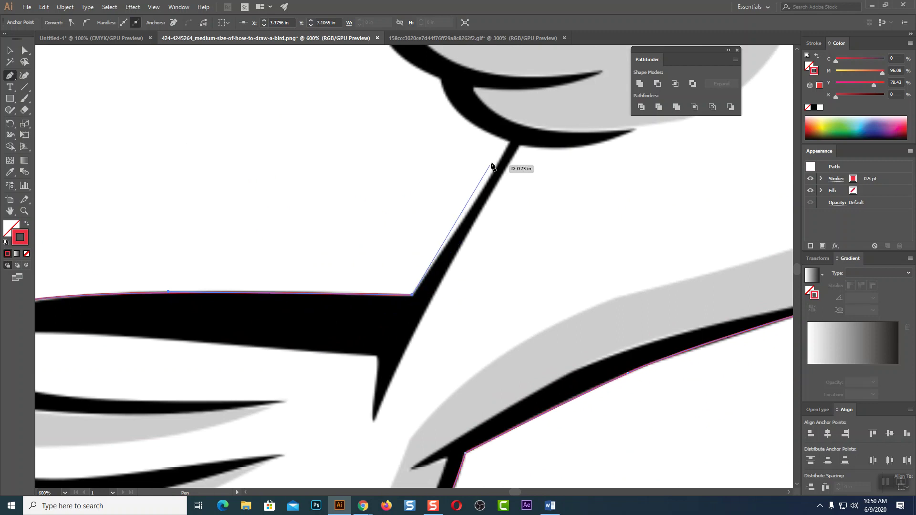
pyautogui.click(510, 145)
pyautogui.moveTo(509, 196); pyautogui.dragTo(540, 406)
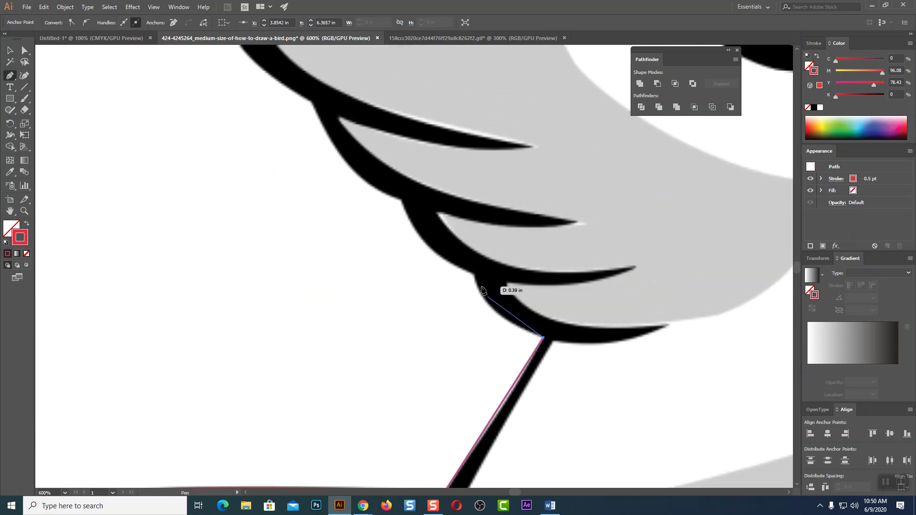
pyautogui.moveTo(474, 275); pyautogui.dragTo(463, 225)
pyautogui.click(475, 275)
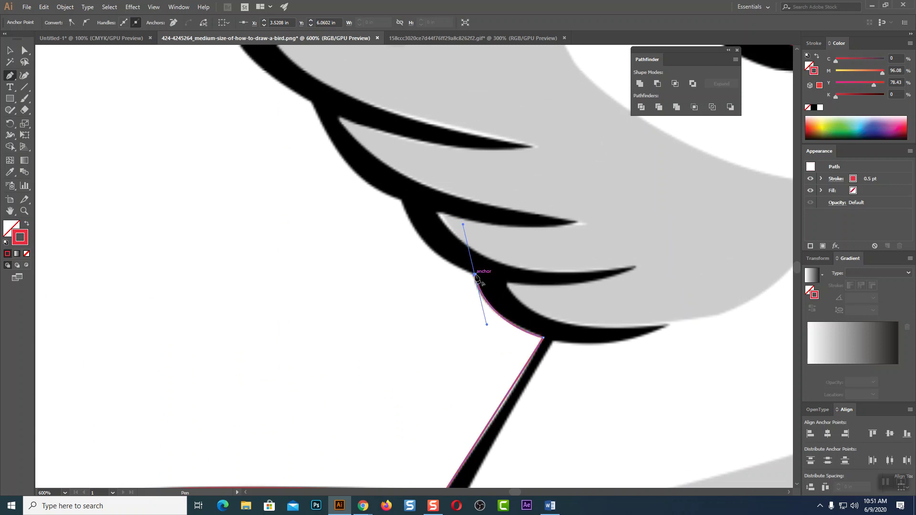
pyautogui.moveTo(401, 200); pyautogui.dragTo(395, 163)
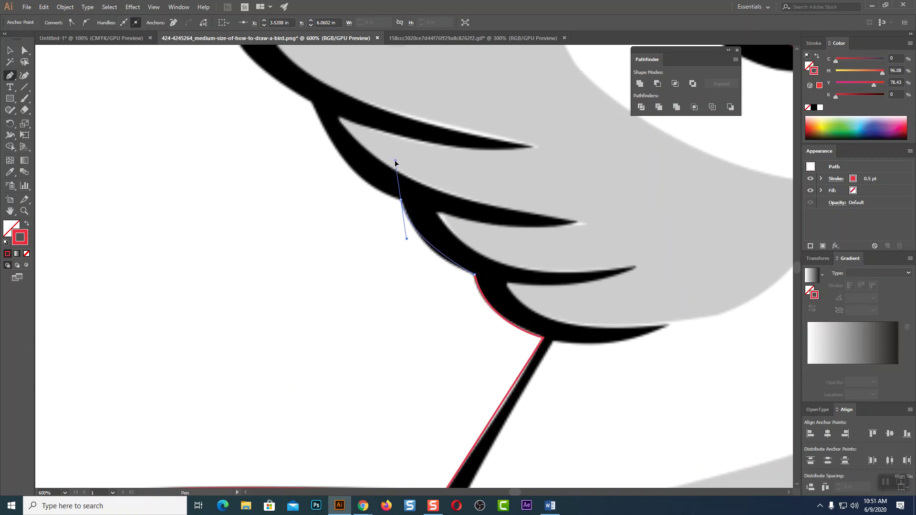
pyautogui.click(401, 200)
# Trace further feather edges up the wing to the stroke junction.
pyautogui.moveTo(358, 224); pyautogui.dragTo(482, 369)
pyautogui.moveTo(436, 245)
pyautogui.mouseDown()
pyautogui.moveTo(428, 177)
pyautogui.moveTo(411, 163)
pyautogui.mouseUp()
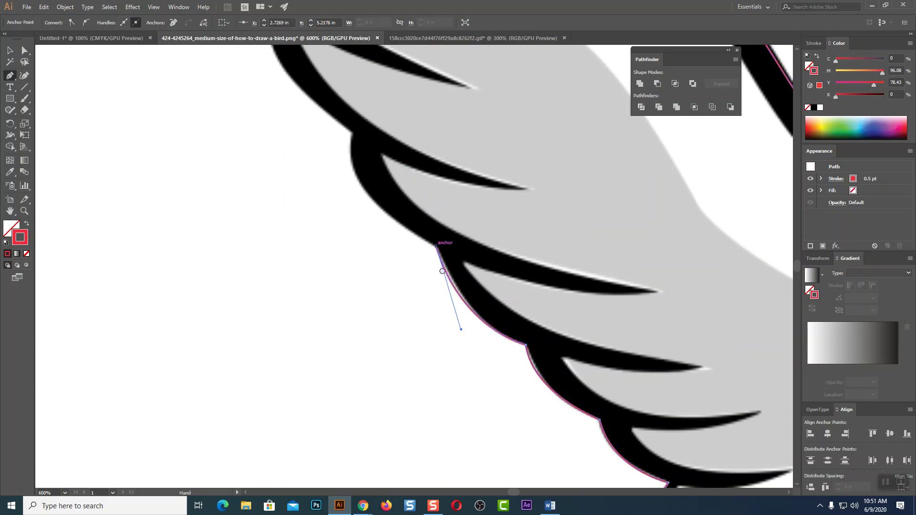
pyautogui.moveTo(424, 254); pyautogui.dragTo(563, 364)
pyautogui.moveTo(490, 243); pyautogui.dragTo(496, 166)
pyautogui.click(489, 243)
pyautogui.moveTo(420, 284); pyautogui.dragTo(525, 426)
pyautogui.moveTo(514, 262); pyautogui.dragTo(528, 197)
pyautogui.click(514, 262)
# Trace the wing's outer edge and close the outline at the wing tip.
pyautogui.moveTo(515, 263); pyautogui.dragTo(561, 388)
pyautogui.moveTo(494, 252); pyautogui.dragTo(510, 193)
pyautogui.click(495, 253)
pyautogui.moveTo(471, 266); pyautogui.dragTo(500, 387)
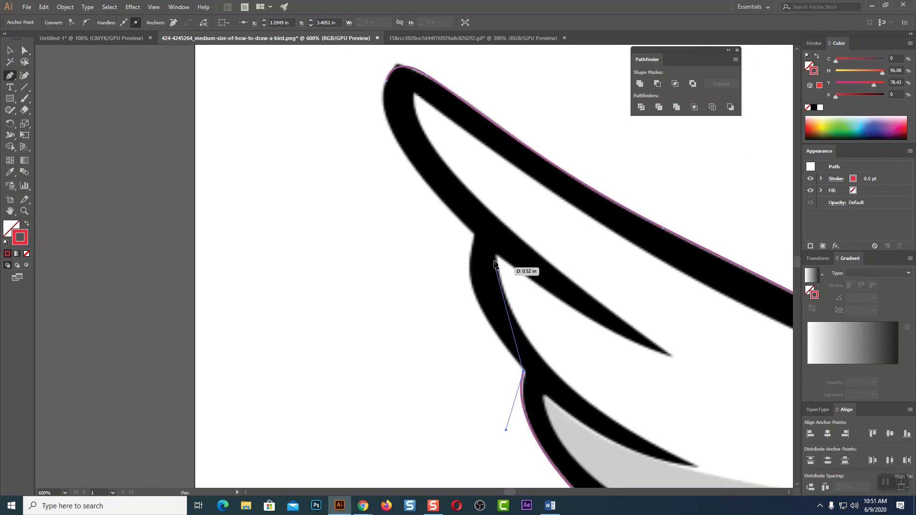
pyautogui.moveTo(473, 234); pyautogui.dragTo(493, 163)
pyautogui.click(473, 234)
pyautogui.scroll(5, 405, 354)
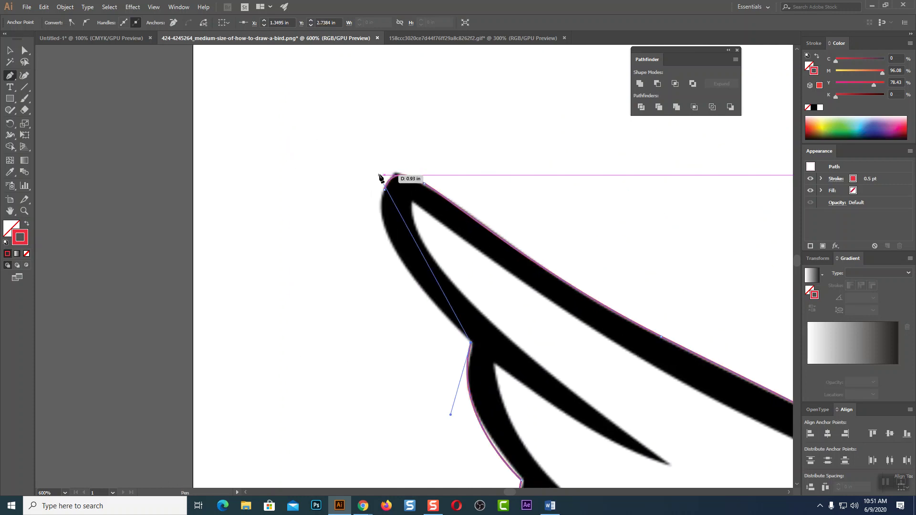
pyautogui.moveTo(385, 190); pyautogui.dragTo(391, 161)
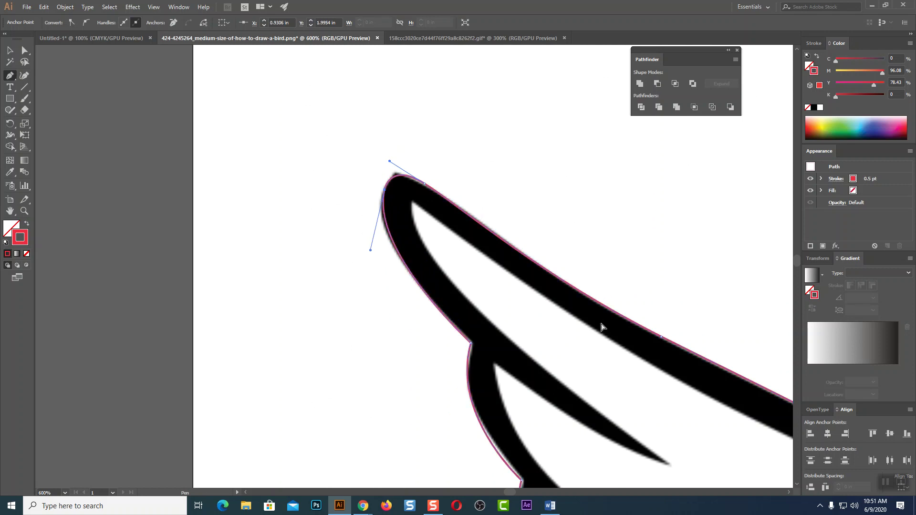
pyautogui.scroll(-6, 603, 327)
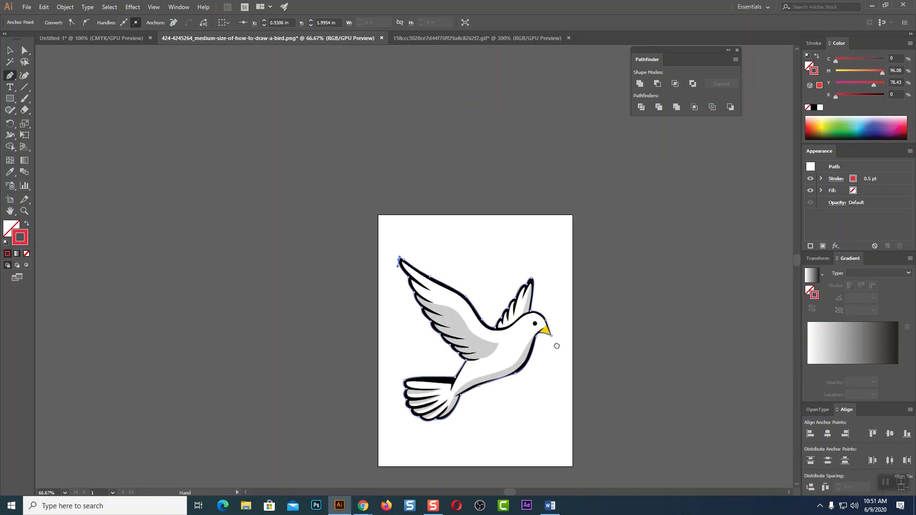
pyautogui.moveTo(557, 346); pyautogui.dragTo(437, 220)
pyautogui.click(10, 52)
pyautogui.moveTo(346, 169); pyautogui.dragTo(570, 182)
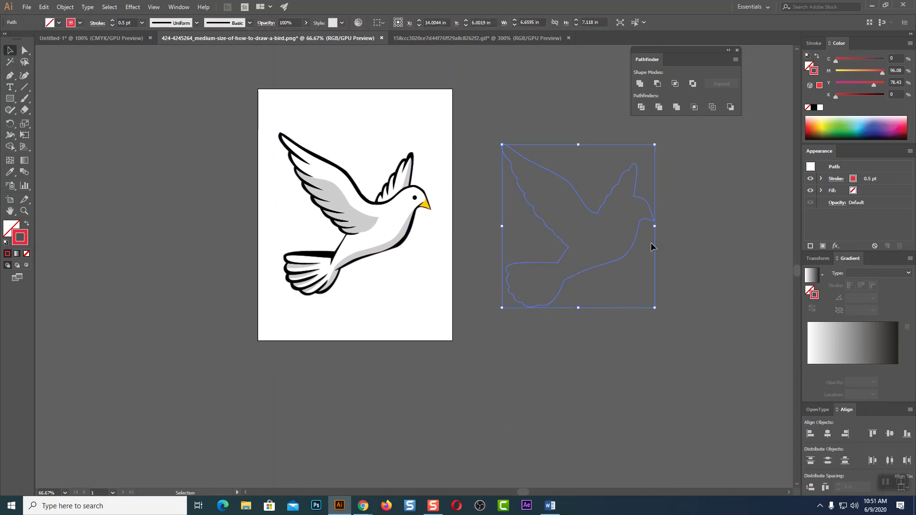
pyautogui.press('a')
pyautogui.hotkey('ctrl', 'z')
pyautogui.hotkey('ctrl', '1')
pyautogui.press('v')
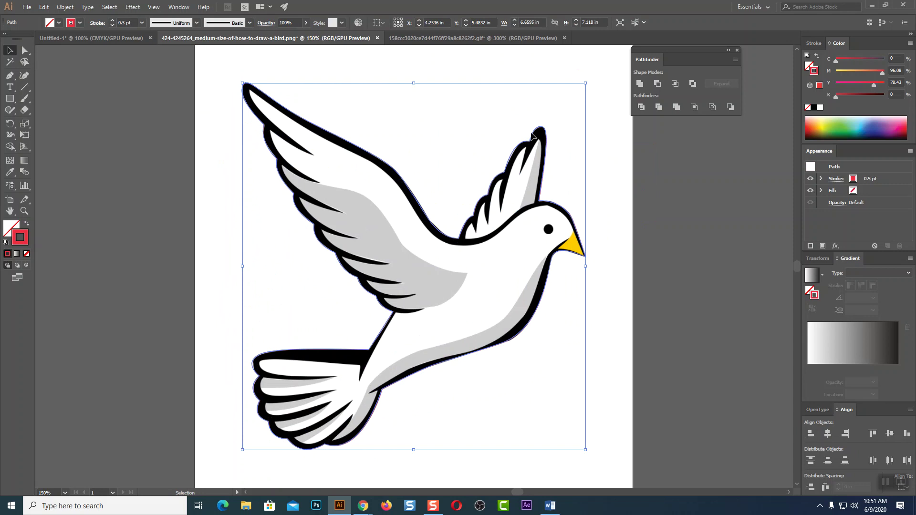
pyautogui.press('a')
pyautogui.hotkey('ctrl', 'shift', 'a')
pyautogui.hotkey('ctrl', '=')
pyautogui.press('space')
pyautogui.moveTo(538, 238); pyautogui.dragTo(566, 329)
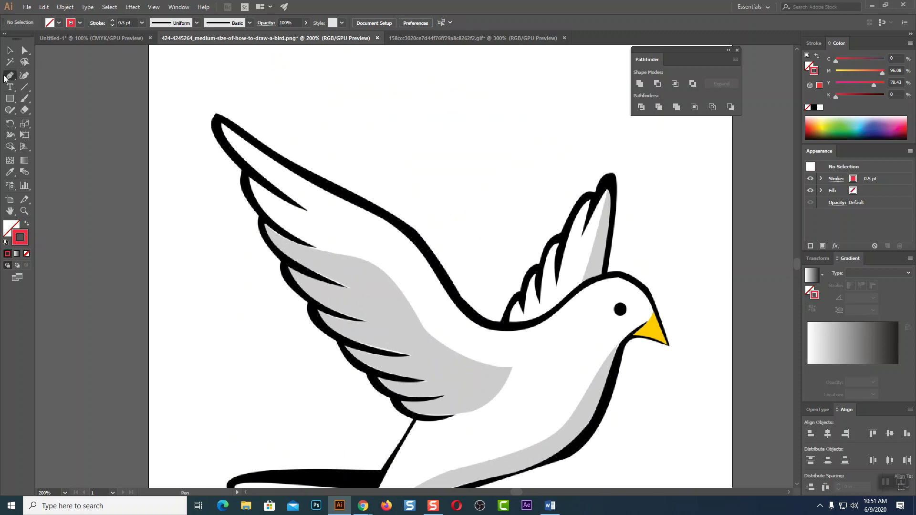
# Start a new path at the wing tip, restarting it after zooming in.
pyautogui.click(222, 127)
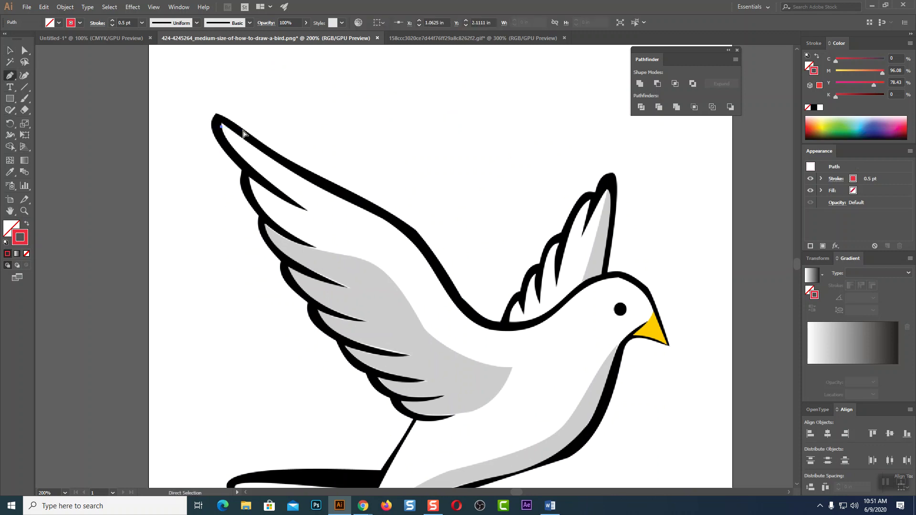
pyautogui.hotkey('ctrl', '=')
pyautogui.hotkey('ctrl', '=')
pyautogui.hotkey('ctrl', '=')
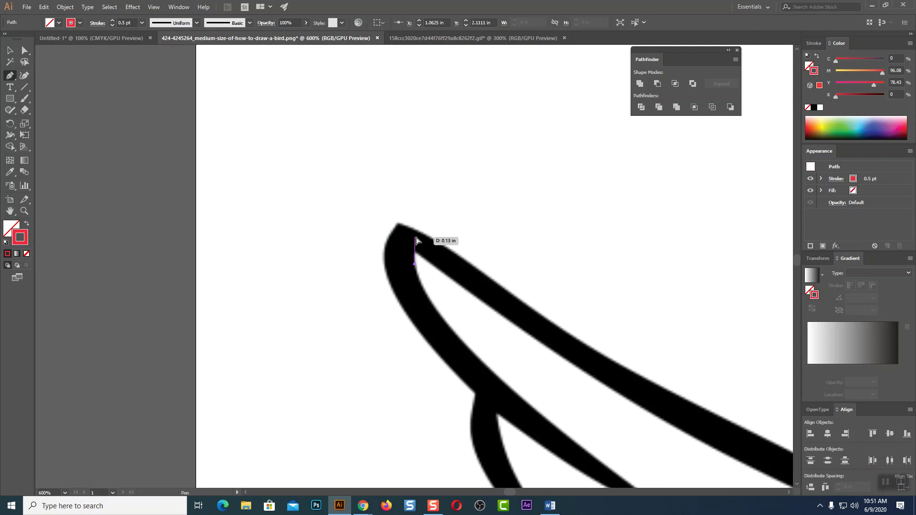
pyautogui.keyDown('ctrl'); pyautogui.click(416, 240); pyautogui.keyUp('ctrl')
pyautogui.click(417, 257)
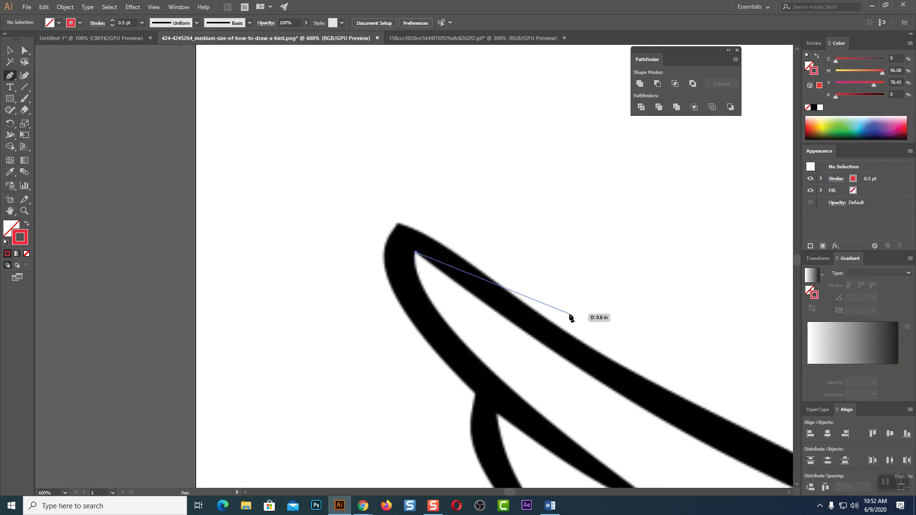
pyautogui.scroll(-3, 331, 156)
pyautogui.hscroll(3, 331, 156)
pyautogui.scroll(-3, 338, 217)
pyautogui.hscroll(3, 337, 217)
# Add smooth anchors along the wing's top edge and the back toward the head.
pyautogui.moveTo(423, 253); pyautogui.dragTo(492, 200)
pyautogui.moveTo(524, 306); pyautogui.dragTo(565, 366)
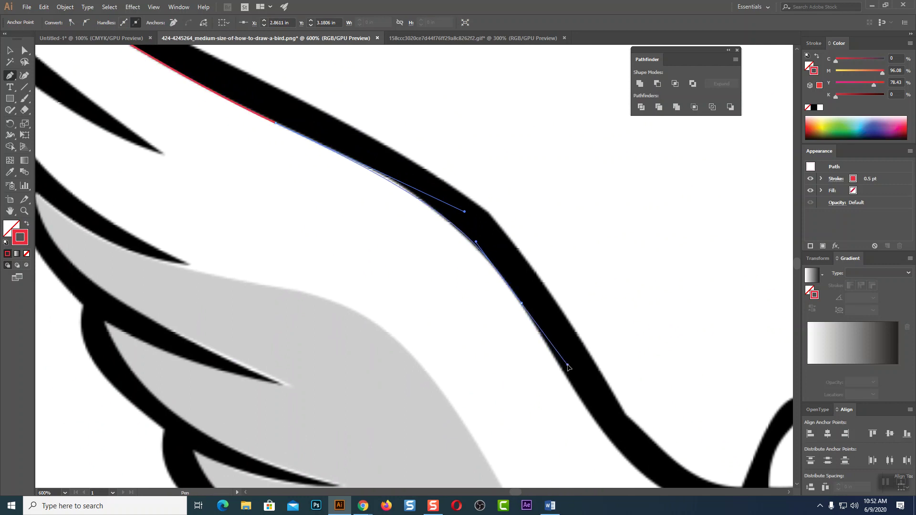
pyautogui.moveTo(521, 306); pyautogui.dragTo(384, 169)
pyautogui.moveTo(517, 347); pyautogui.dragTo(574, 382)
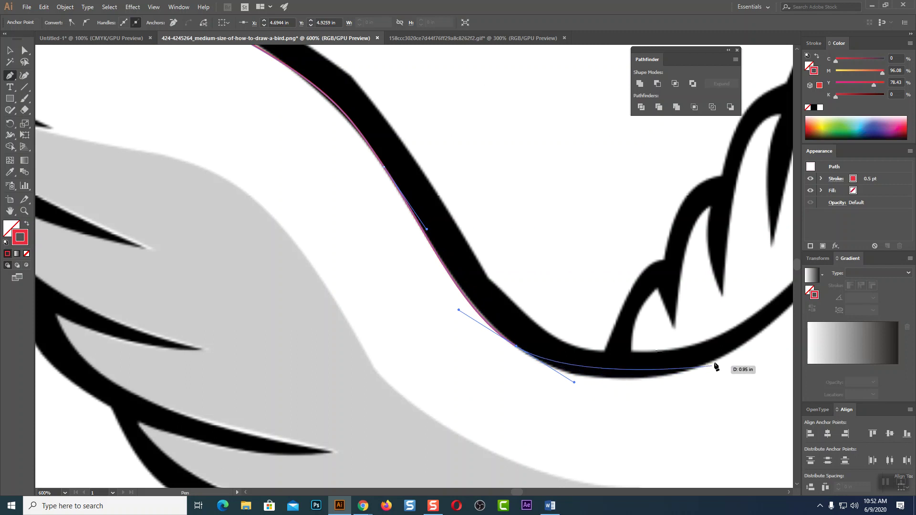
pyautogui.moveTo(725, 357)
pyautogui.mouseDown()
pyautogui.moveTo(790, 313)
pyautogui.moveTo(763, 303)
pyautogui.moveTo(721, 317)
pyautogui.moveTo(730, 319)
pyautogui.mouseUp()
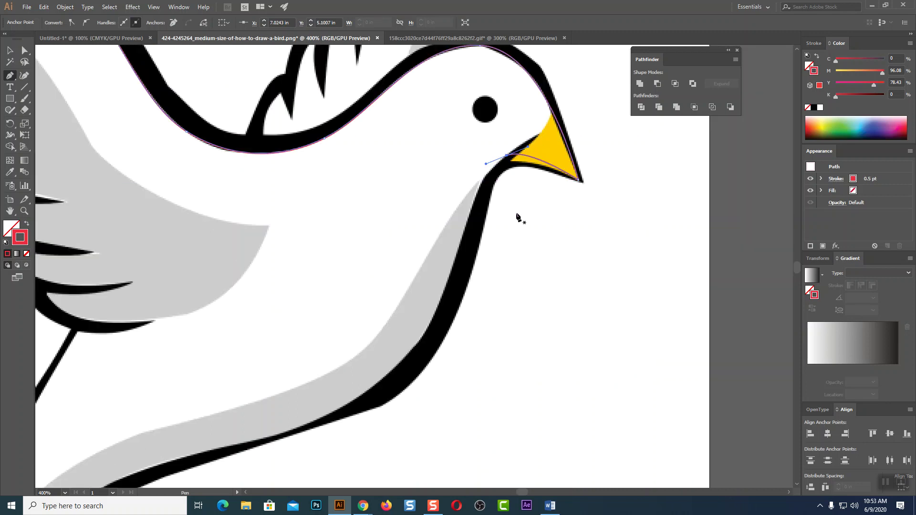
# Trace the inner path down the throat and belly to the tail, undoing one misplaced neck point.
pyautogui.scroll(2, 451, 195)
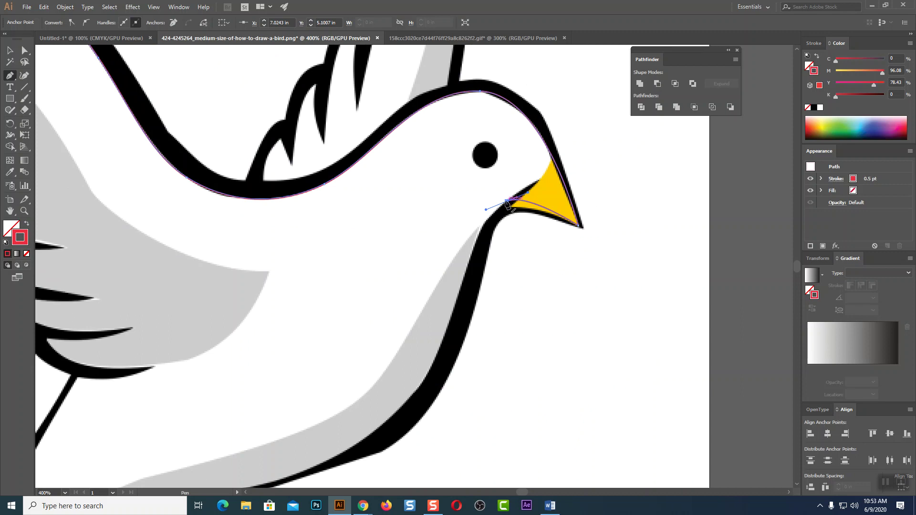
pyautogui.moveTo(489, 222)
pyautogui.mouseDown()
pyautogui.moveTo(466, 263)
pyautogui.moveTo(477, 240)
pyautogui.moveTo(500, 228)
pyautogui.moveTo(494, 218)
pyautogui.mouseUp()
pyautogui.moveTo(479, 247); pyautogui.dragTo(477, 268)
pyautogui.hotkey('ctrl', 'z')
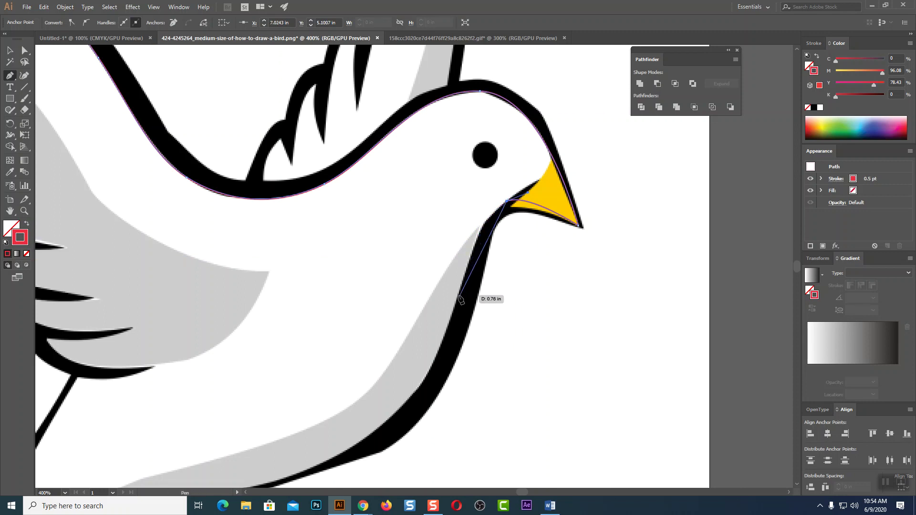
pyautogui.moveTo(458, 300); pyautogui.dragTo(431, 401)
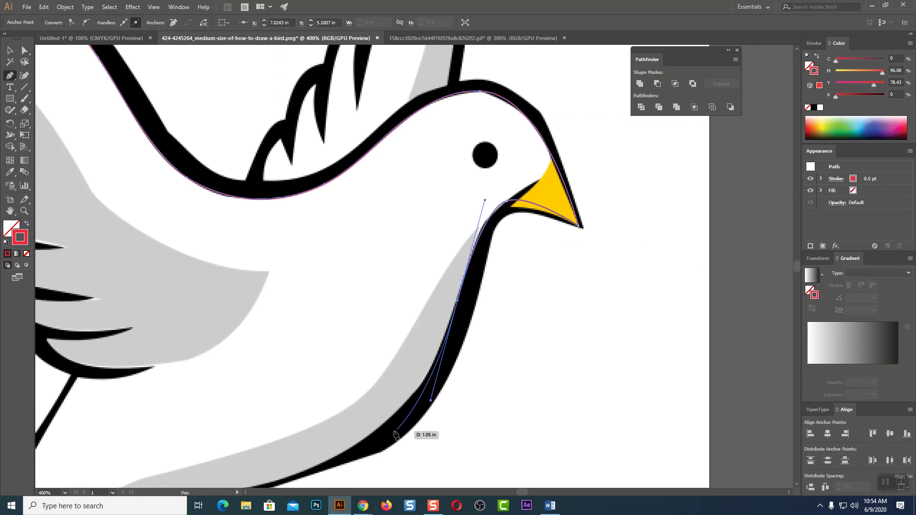
pyautogui.scroll(-3, 409, 419)
pyautogui.hscroll(-2, 409, 420)
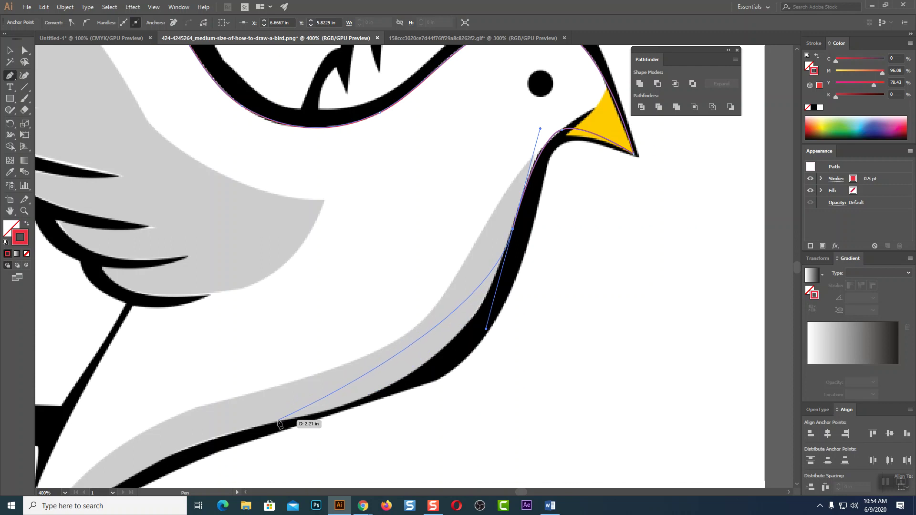
pyautogui.moveTo(277, 423); pyautogui.dragTo(680, 140)
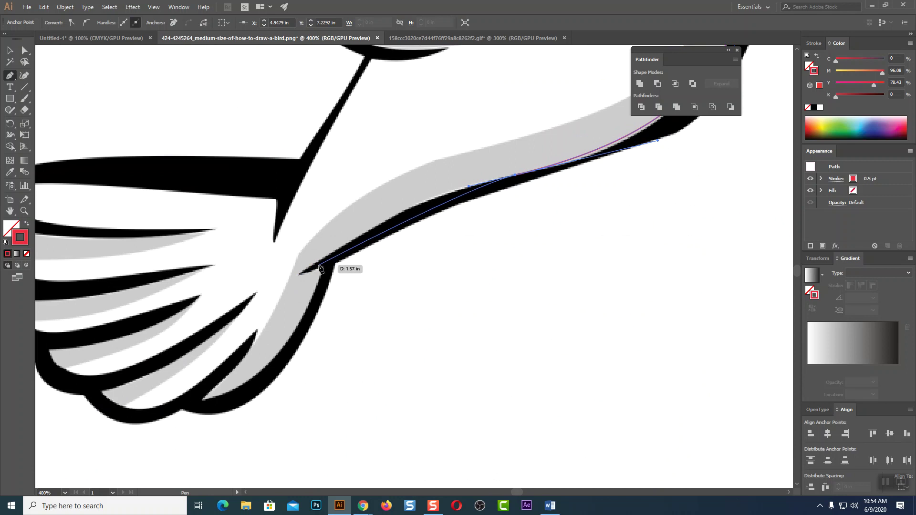
pyautogui.moveTo(299, 273); pyautogui.dragTo(197, 346)
# Resume the path at the tail junction and trace to the first feather's inner tip.
pyautogui.moveTo(302, 277); pyautogui.dragTo(303, 270)
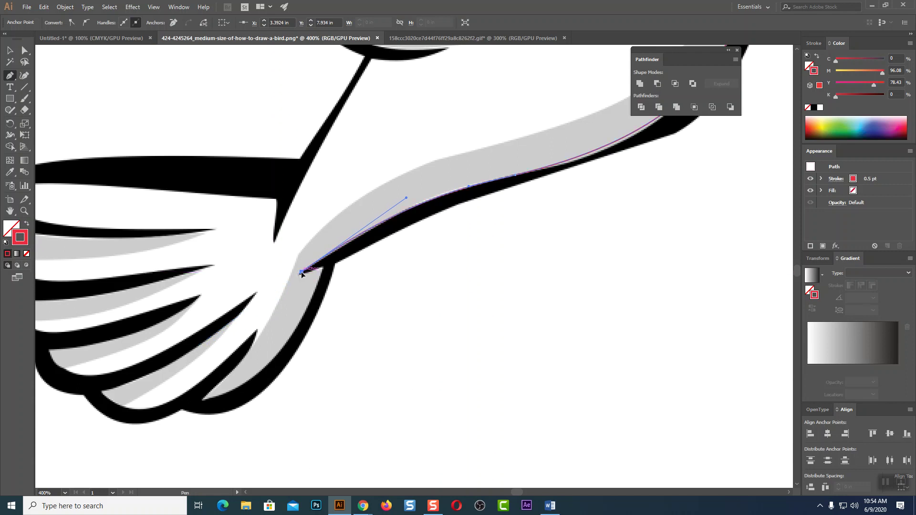
pyautogui.keyDown('ctrl'); pyautogui.click(324, 269); pyautogui.keyUp('ctrl')
pyautogui.keyDown('ctrl'); pyautogui.click(324, 267); pyautogui.keyUp('ctrl')
pyautogui.moveTo(330, 291); pyautogui.dragTo(510, 262)
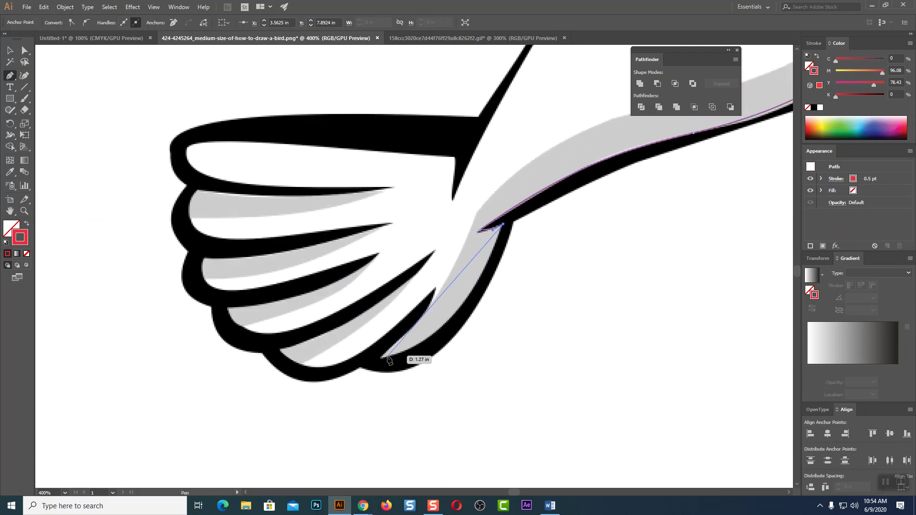
pyautogui.moveTo(382, 357); pyautogui.dragTo(279, 389)
pyautogui.moveTo(429, 306); pyautogui.dragTo(429, 304)
pyautogui.click(435, 288)
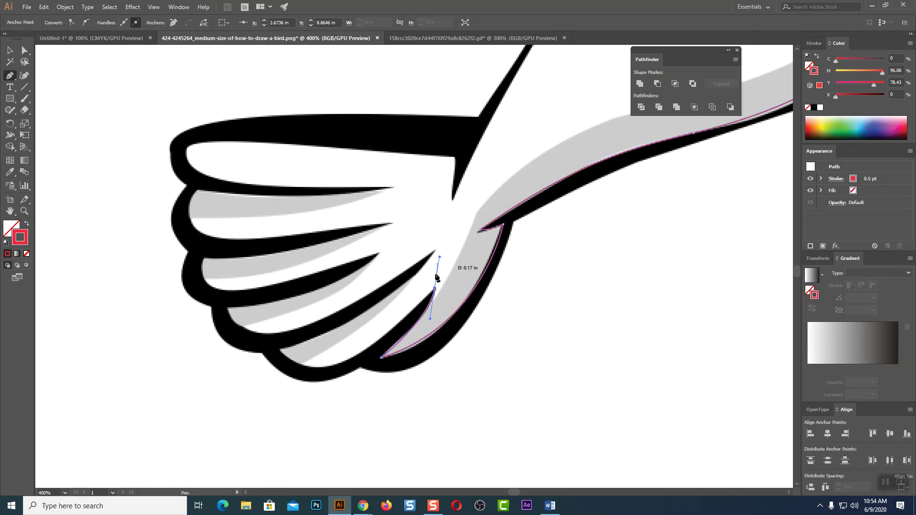
pyautogui.click(435, 288)
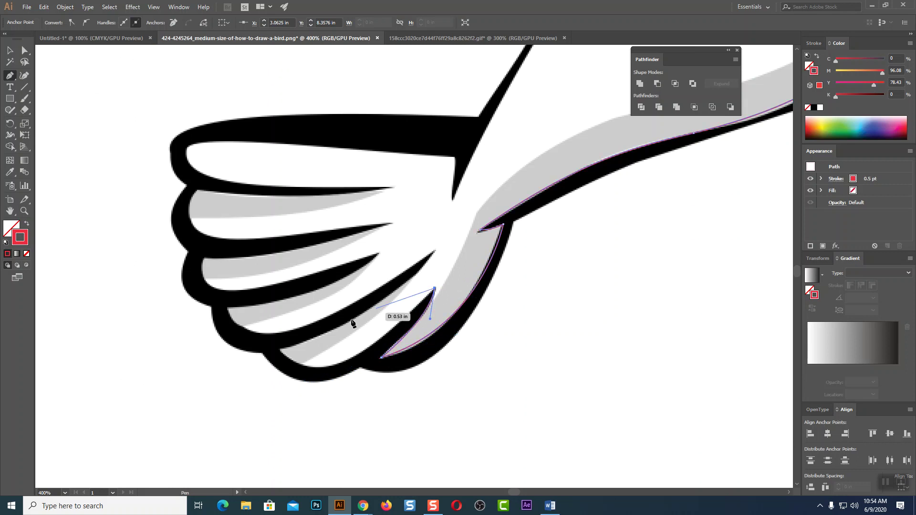
# Trace the next lower feathers and notches, breaking handles at each point.
pyautogui.moveTo(280, 351); pyautogui.dragTo(230, 288)
pyautogui.click(280, 351)
pyautogui.moveTo(436, 250); pyautogui.dragTo(476, 187)
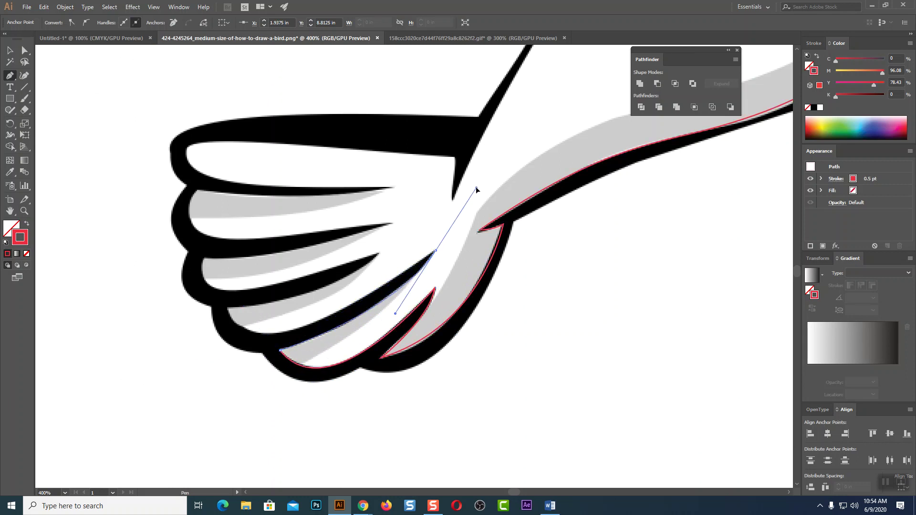
pyautogui.moveTo(437, 249); pyautogui.dragTo(438, 252)
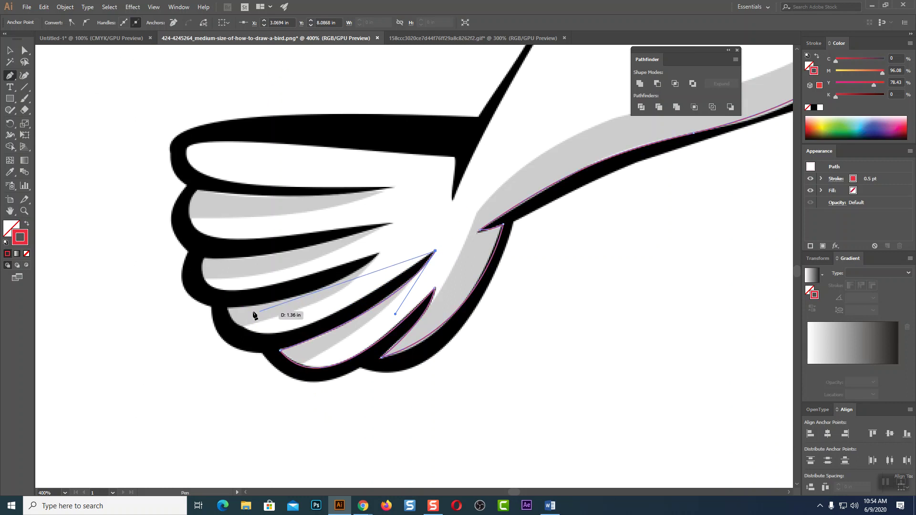
pyautogui.moveTo(228, 309); pyautogui.dragTo(192, 224)
pyautogui.click(228, 309)
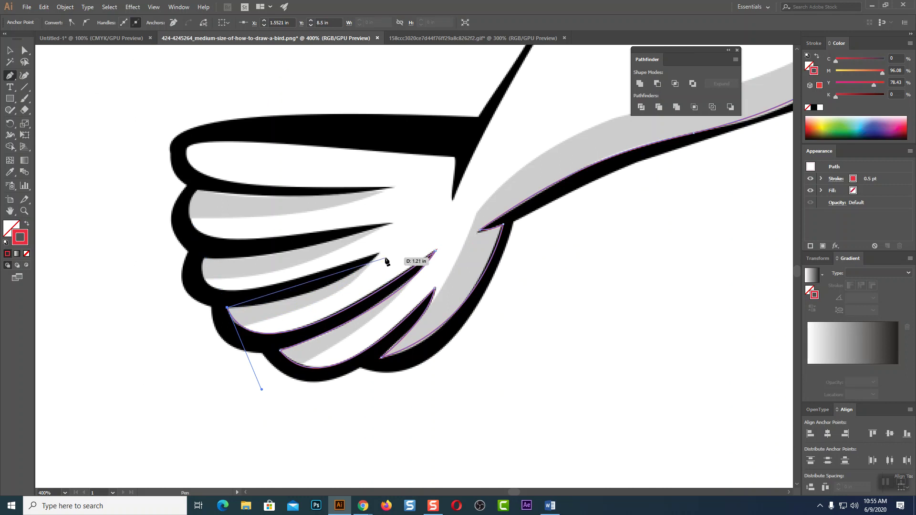
pyautogui.moveTo(394, 243); pyautogui.dragTo(445, 203)
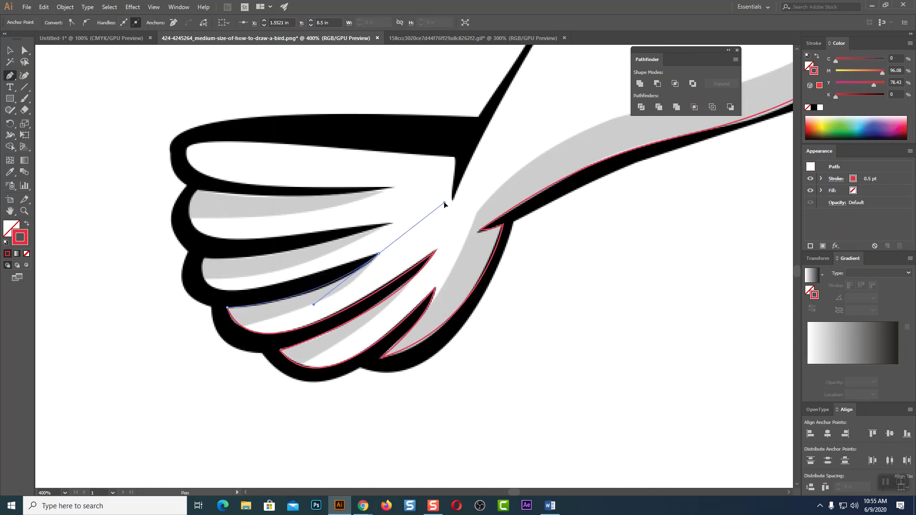
pyautogui.click(379, 255)
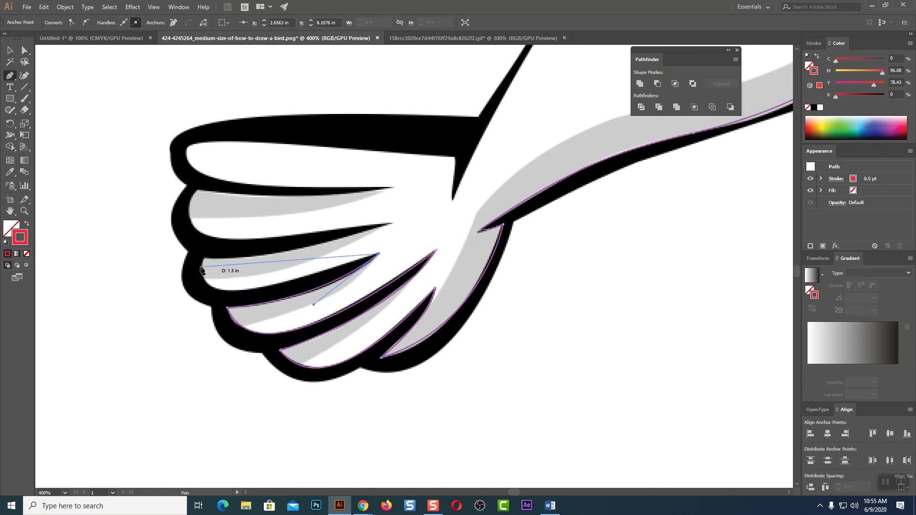
# Round the feather's end, redoing a misplaced anchor, and curve along the next feather.
pyautogui.moveTo(204, 259); pyautogui.dragTo(222, 182)
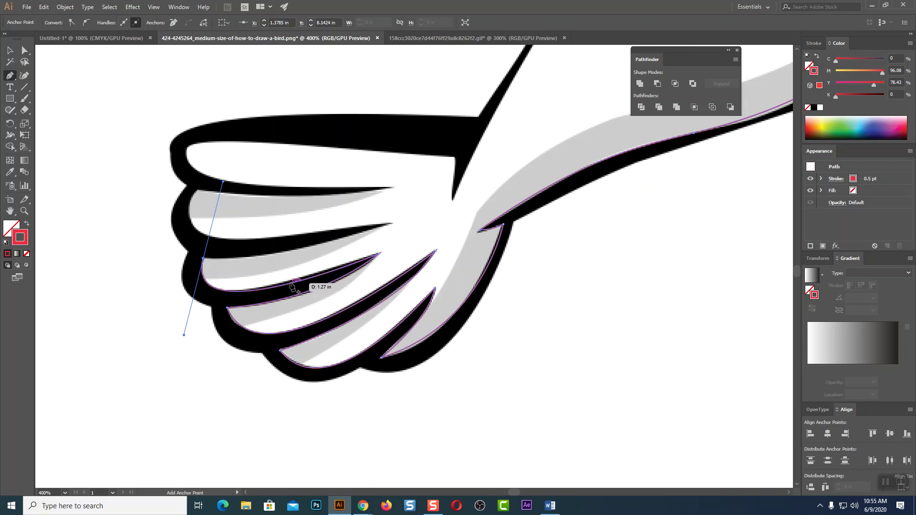
pyautogui.hotkey('ctrl', 'z')
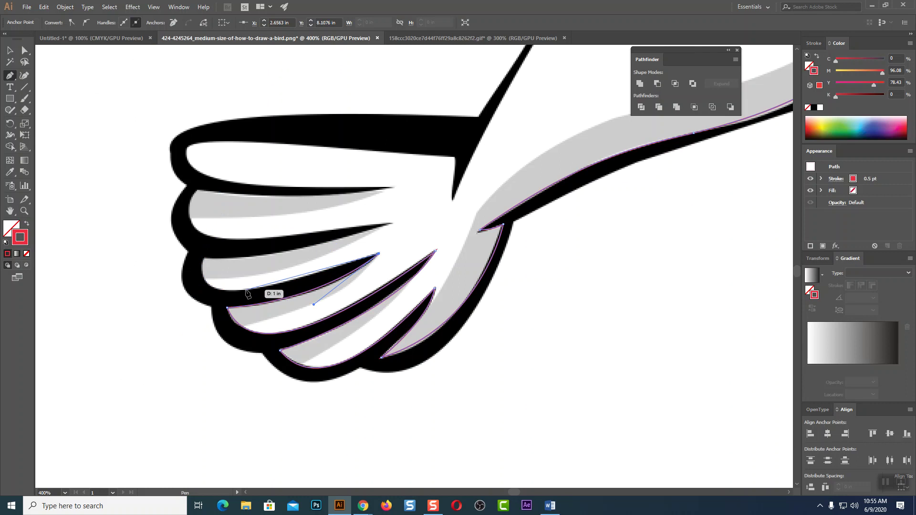
pyautogui.click(226, 289)
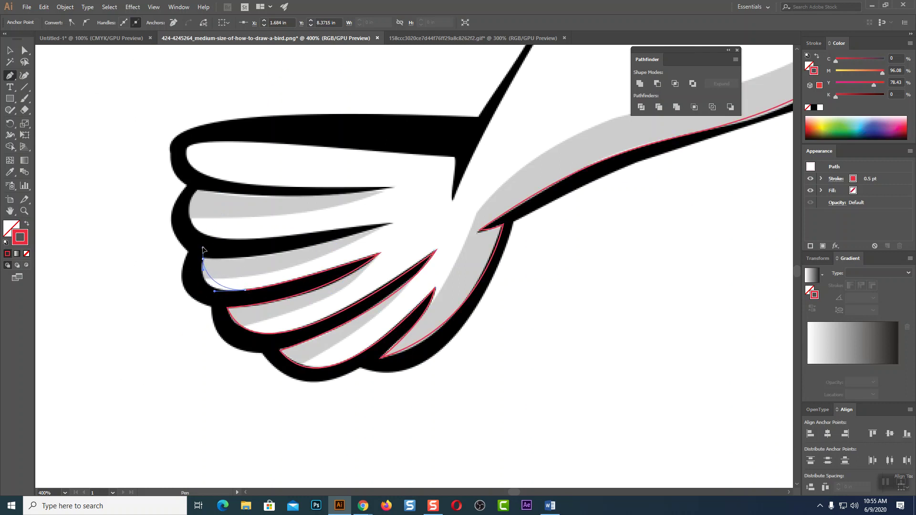
pyautogui.moveTo(207, 233); pyautogui.dragTo(206, 232)
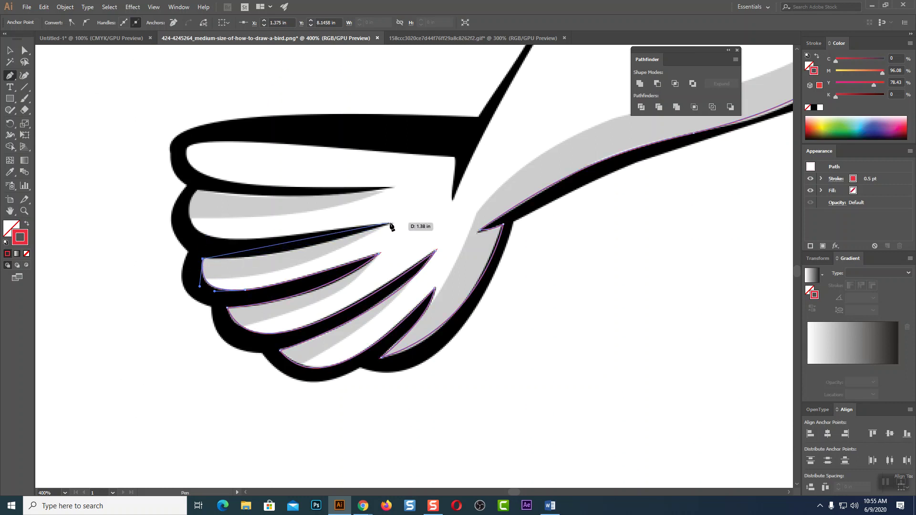
pyautogui.moveTo(391, 224); pyautogui.dragTo(491, 184)
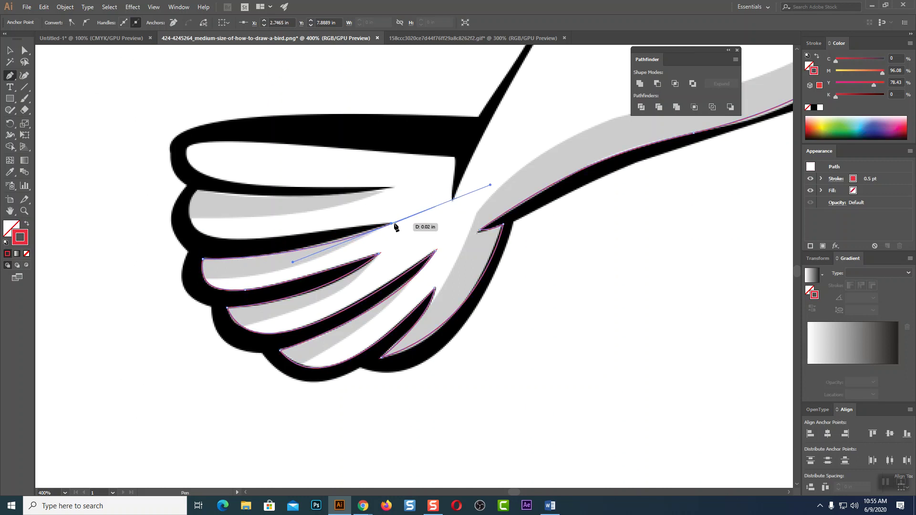
# Trace back along the feather underside and around the next feather's end to a corner tip.
pyautogui.hscroll(-5, 390, 226)
pyautogui.scroll(2, 390, 225)
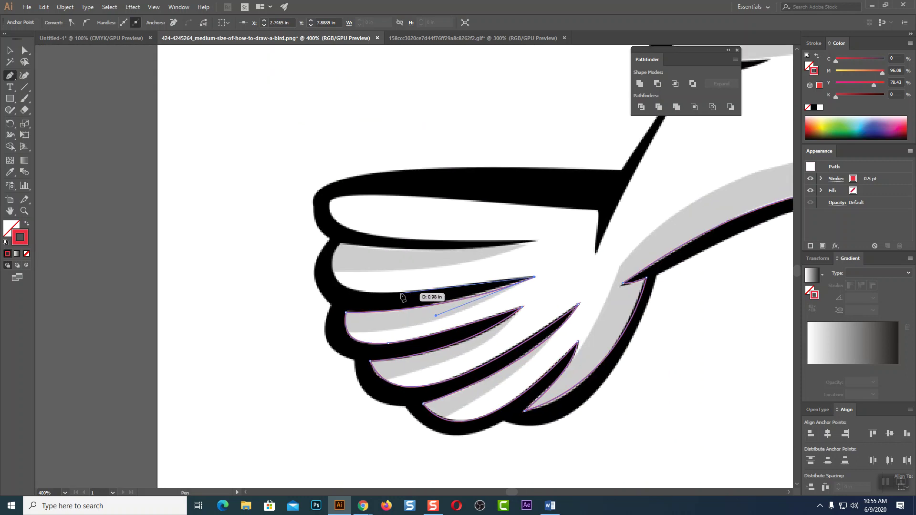
pyautogui.moveTo(398, 293); pyautogui.dragTo(365, 296)
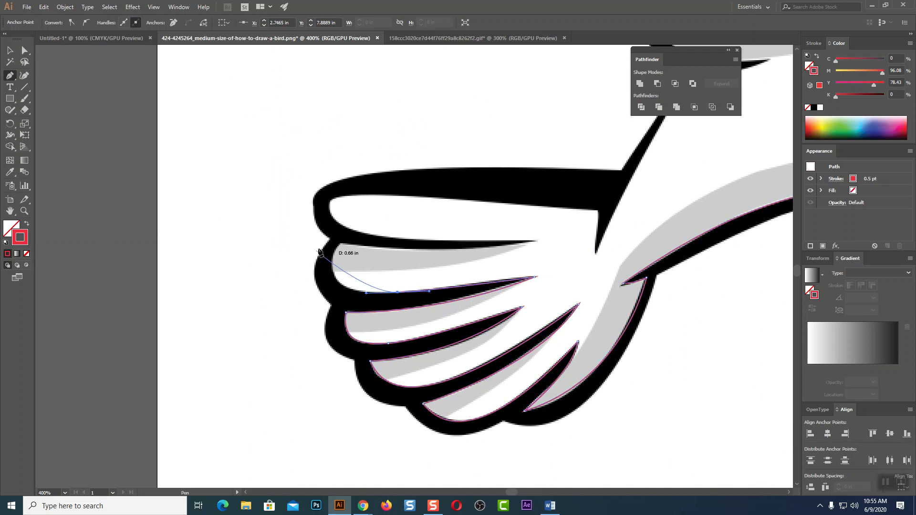
pyautogui.moveTo(339, 244); pyautogui.dragTo(345, 235)
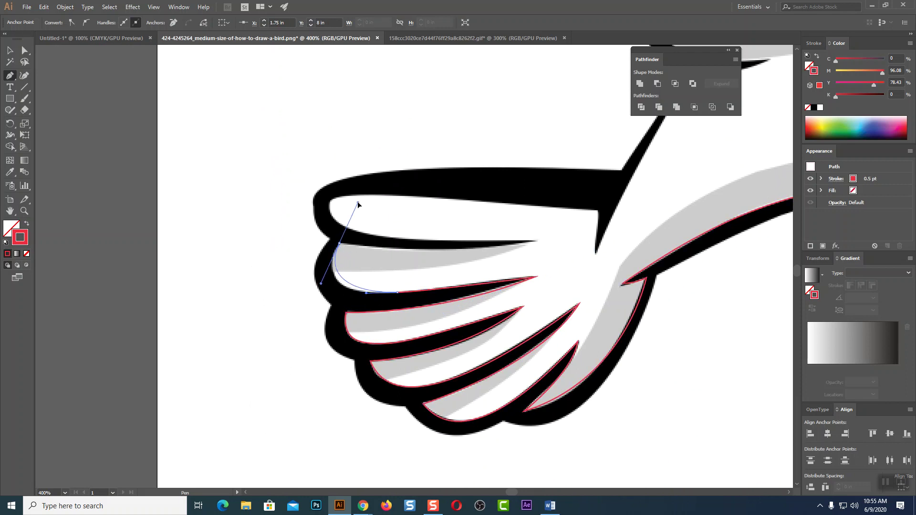
pyautogui.moveTo(363, 195); pyautogui.dragTo(351, 243)
pyautogui.click(339, 245)
pyautogui.moveTo(536, 241); pyautogui.dragTo(585, 223)
pyautogui.click(536, 241)
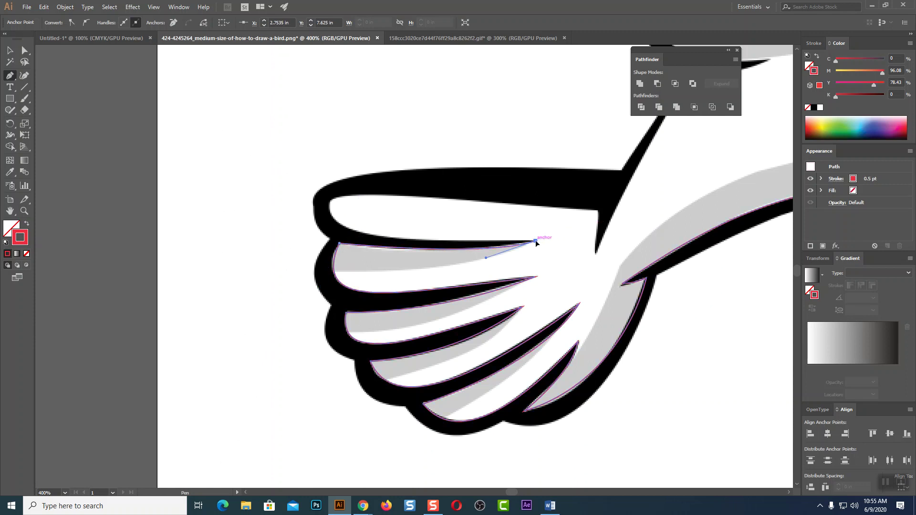
# Round the top feather's end and trace its upper edge to a corner at the body.
pyautogui.moveTo(330, 206); pyautogui.dragTo(331, 153)
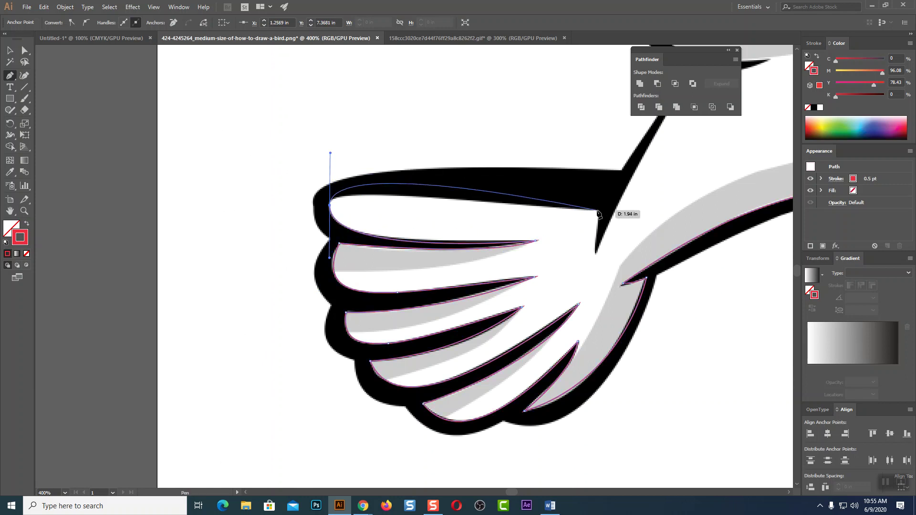
pyautogui.click(330, 205)
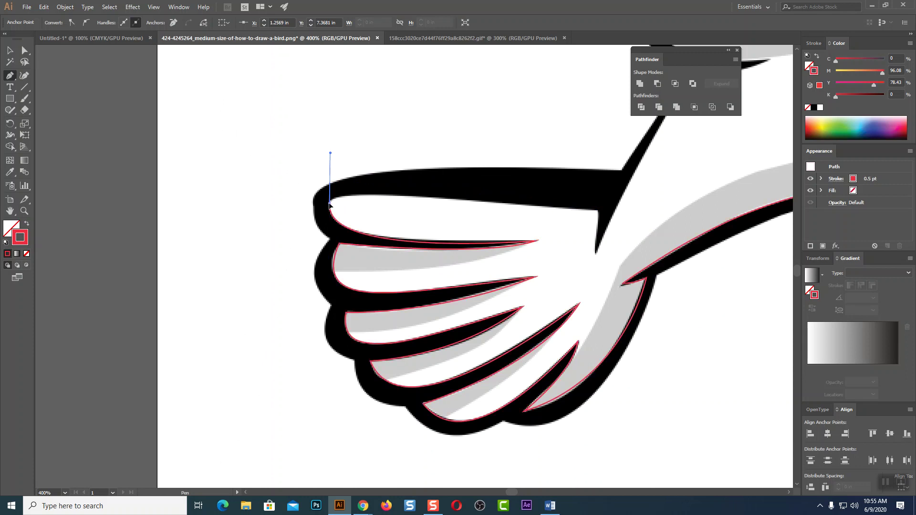
pyautogui.press('ctrl')
pyautogui.moveTo(359, 194); pyautogui.dragTo(369, 195)
pyautogui.click(597, 210)
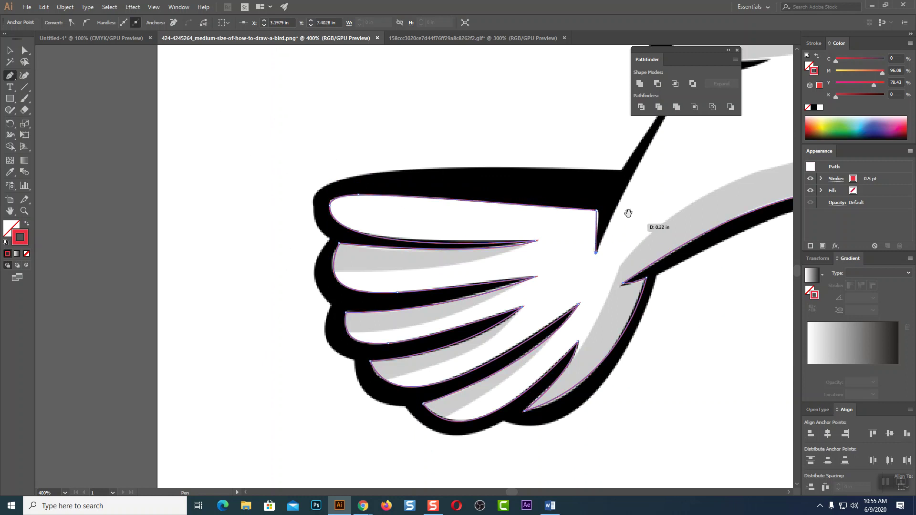
pyautogui.moveTo(628, 213); pyautogui.dragTo(317, 403)
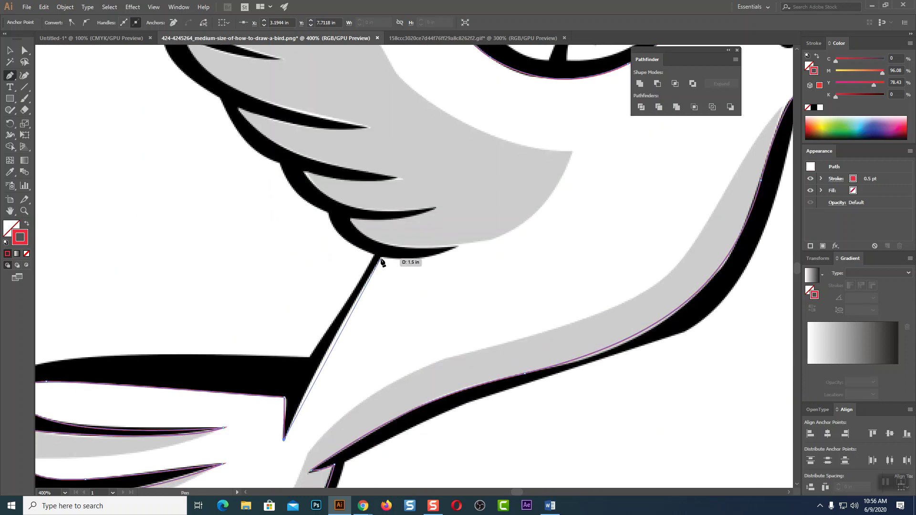
# Trace the upper wing's lowest feather with curved anchors and a sharp corner at its tip.
pyautogui.moveTo(381, 258); pyautogui.dragTo(400, 239)
pyautogui.click(382, 258)
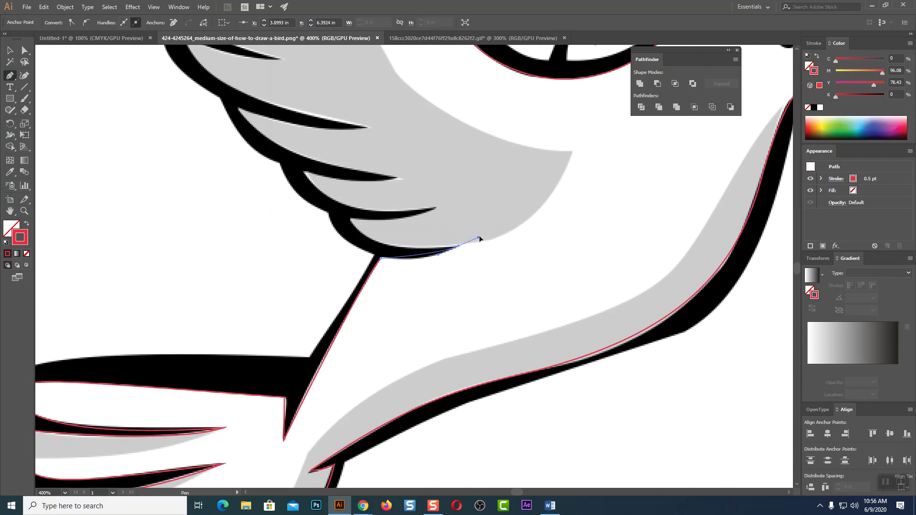
pyautogui.moveTo(495, 225); pyautogui.dragTo(496, 224)
pyautogui.click(458, 246)
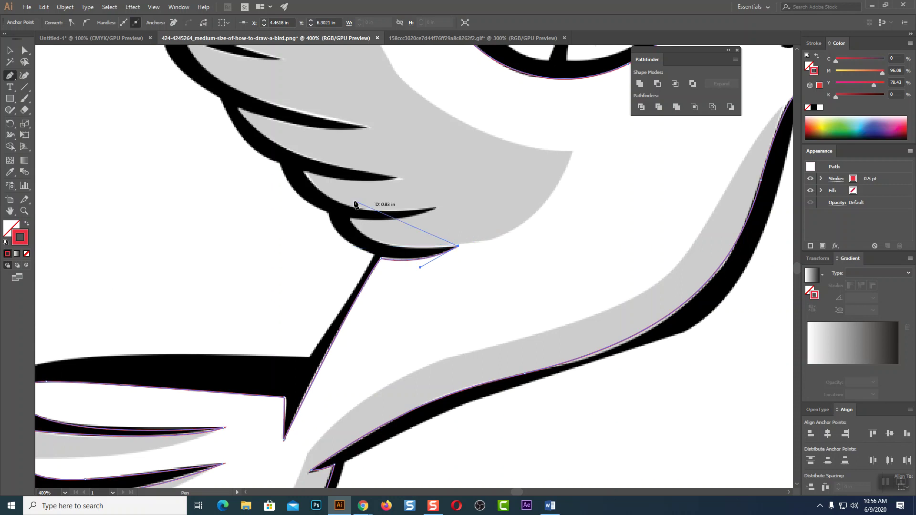
pyautogui.moveTo(351, 220); pyautogui.dragTo(328, 177)
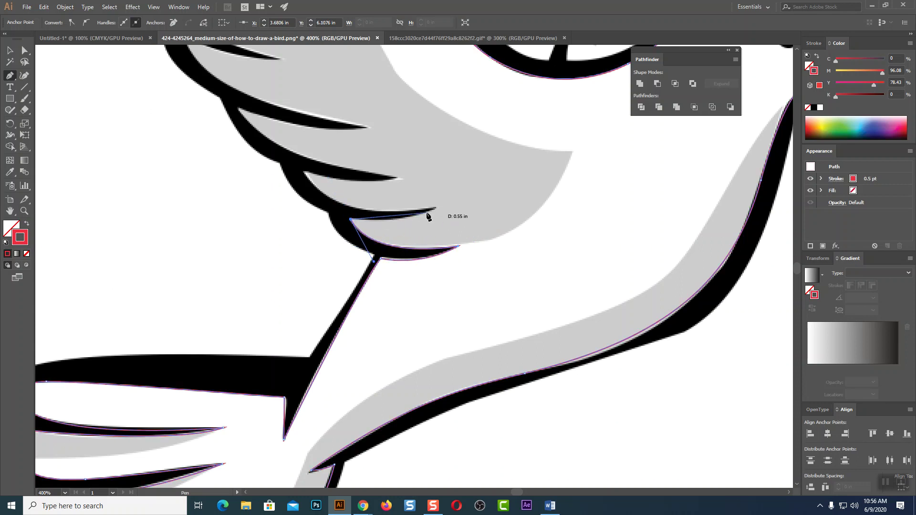
pyautogui.moveTo(437, 207); pyautogui.dragTo(475, 186)
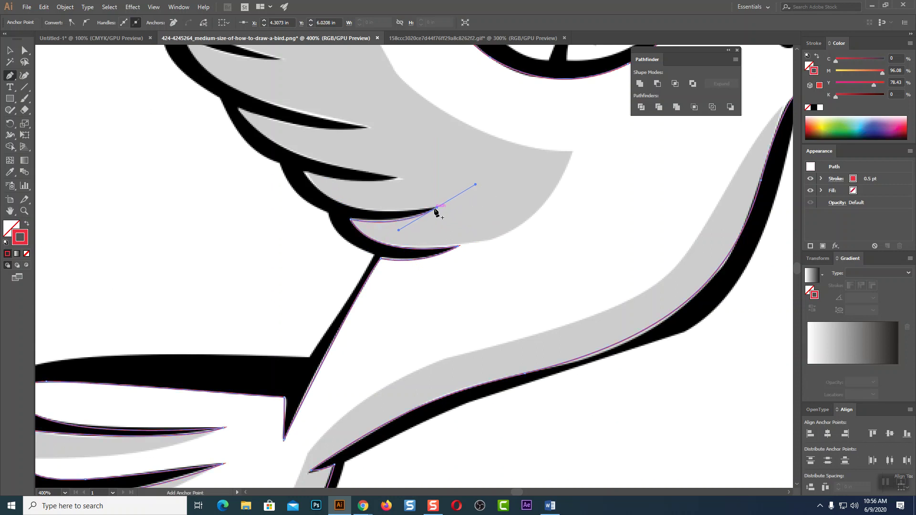
pyautogui.moveTo(416, 238); pyautogui.dragTo(516, 298)
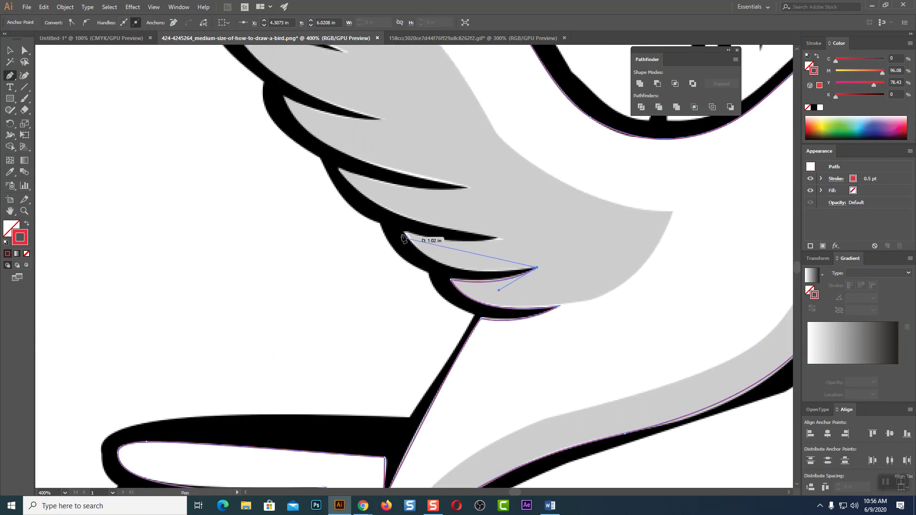
pyautogui.moveTo(404, 232); pyautogui.dragTo(380, 173)
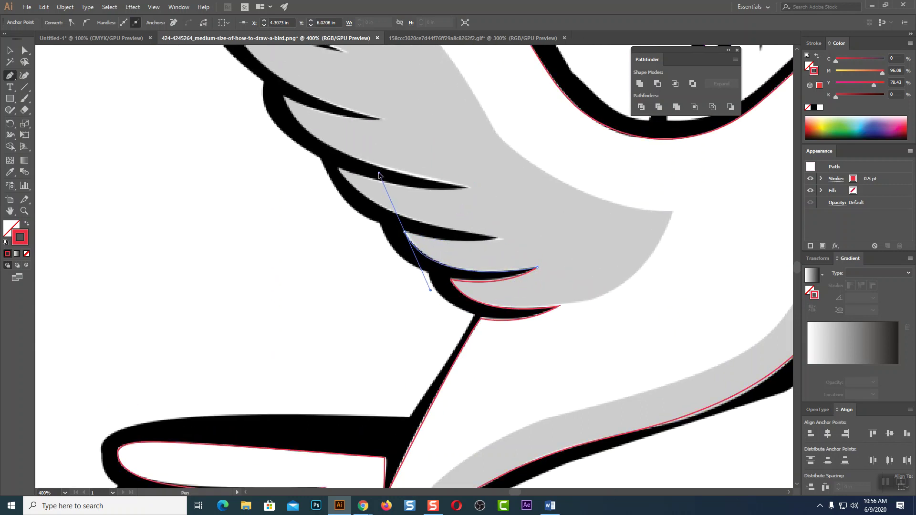
pyautogui.click(405, 233)
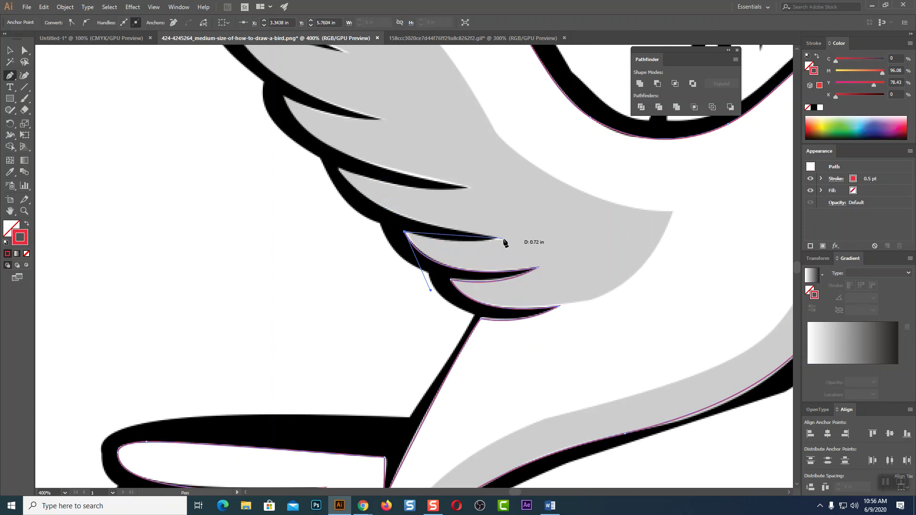
# Continue the path along the next feathers, making each feather tip a sharp corner.
pyautogui.moveTo(554, 231); pyautogui.dragTo(554, 225)
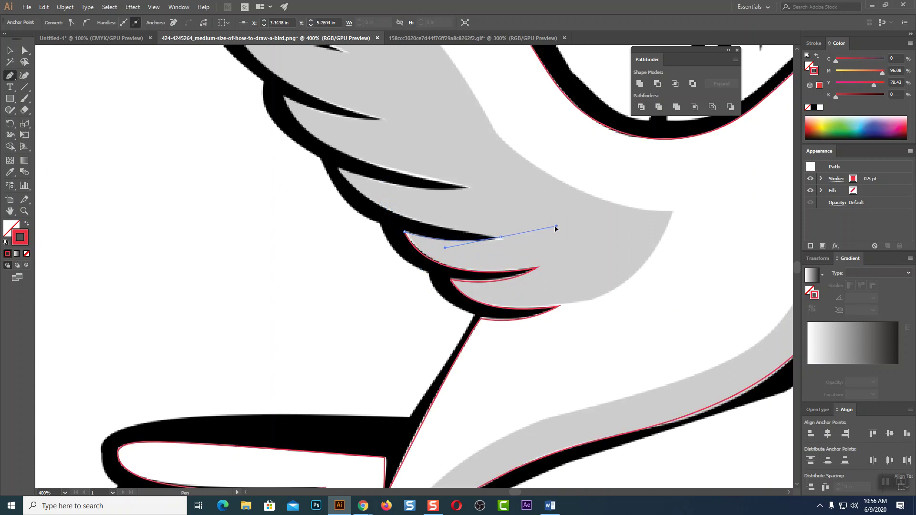
pyautogui.click(501, 237)
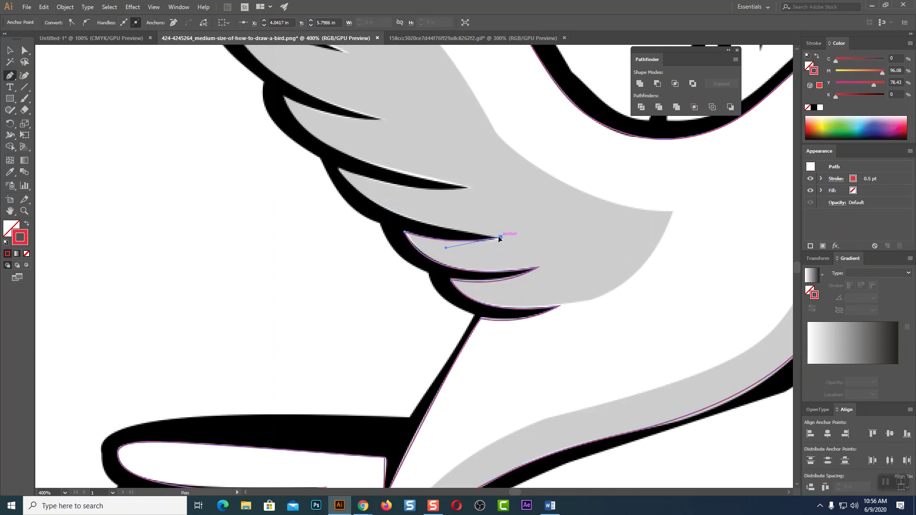
pyautogui.moveTo(339, 171); pyautogui.dragTo(309, 111)
pyautogui.click(339, 170)
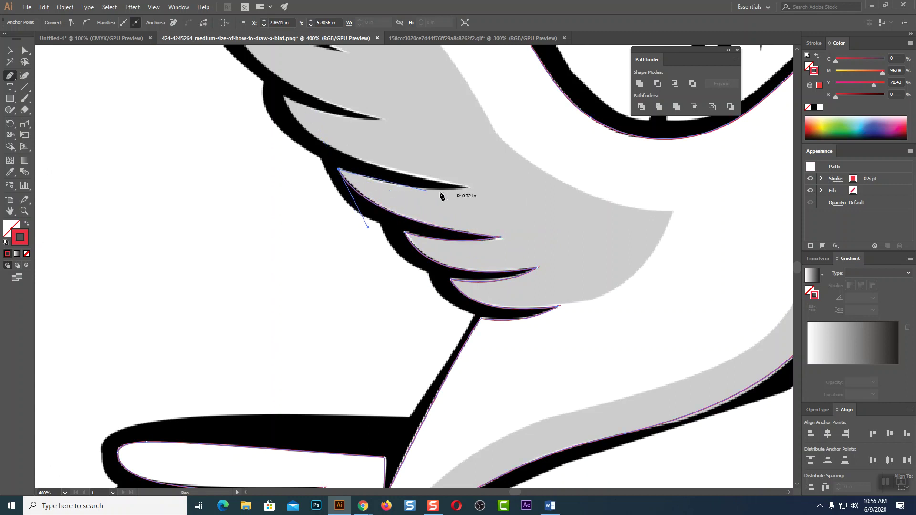
pyautogui.moveTo(471, 187); pyautogui.dragTo(524, 175)
pyautogui.moveTo(408, 215); pyautogui.dragTo(488, 335)
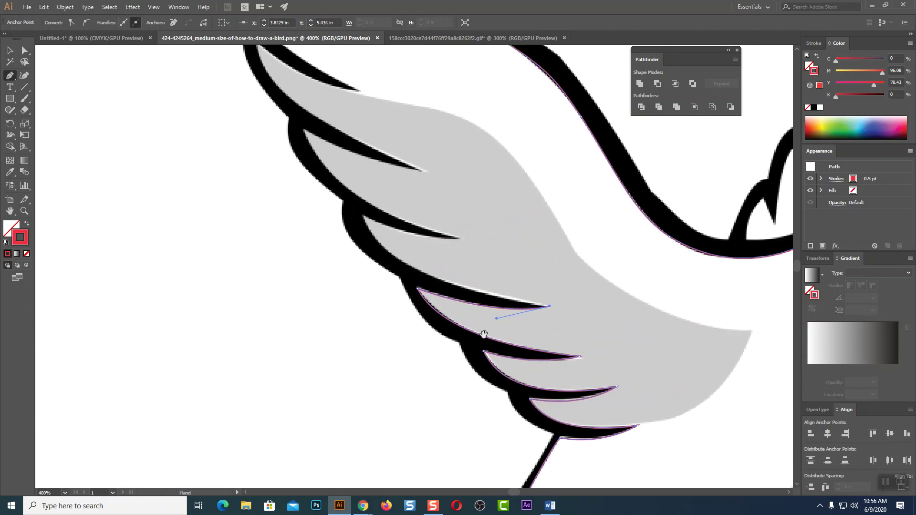
pyautogui.press('Escape')
pyautogui.moveTo(364, 217); pyautogui.dragTo(385, 288)
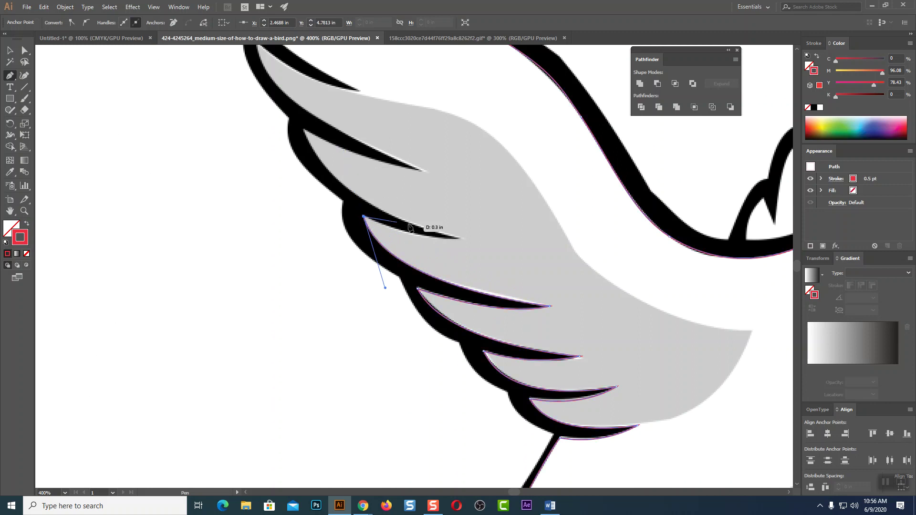
pyautogui.moveTo(463, 237); pyautogui.dragTo(518, 231)
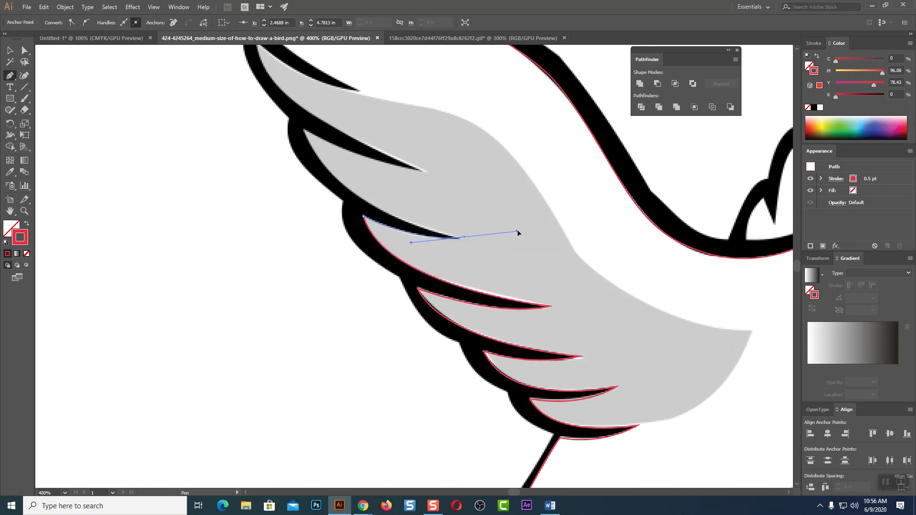
pyautogui.moveTo(389, 216); pyautogui.dragTo(481, 305)
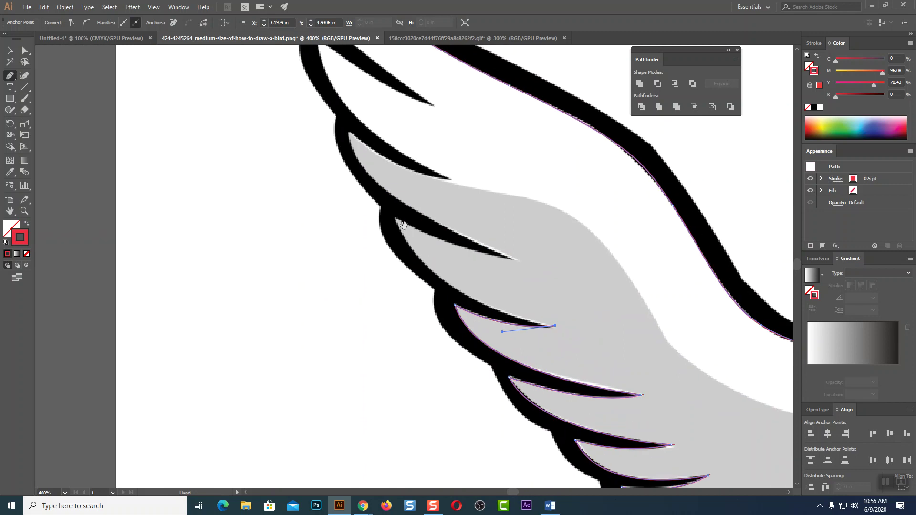
pyautogui.moveTo(396, 219); pyautogui.dragTo(372, 134)
pyautogui.click(397, 219)
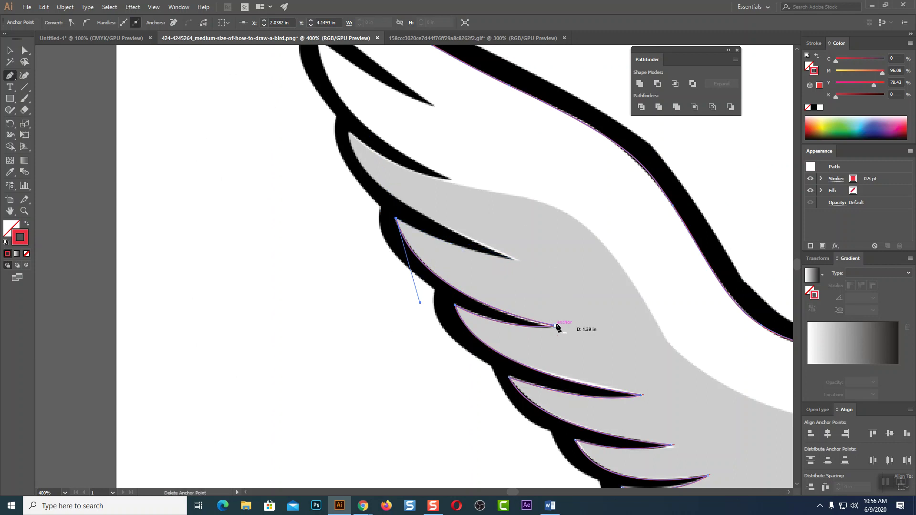
# Carry the path through the higher feather notches up to the wing tip, then zoom out.
pyautogui.moveTo(557, 267); pyautogui.dragTo(574, 267)
pyautogui.moveTo(476, 259); pyautogui.dragTo(591, 363)
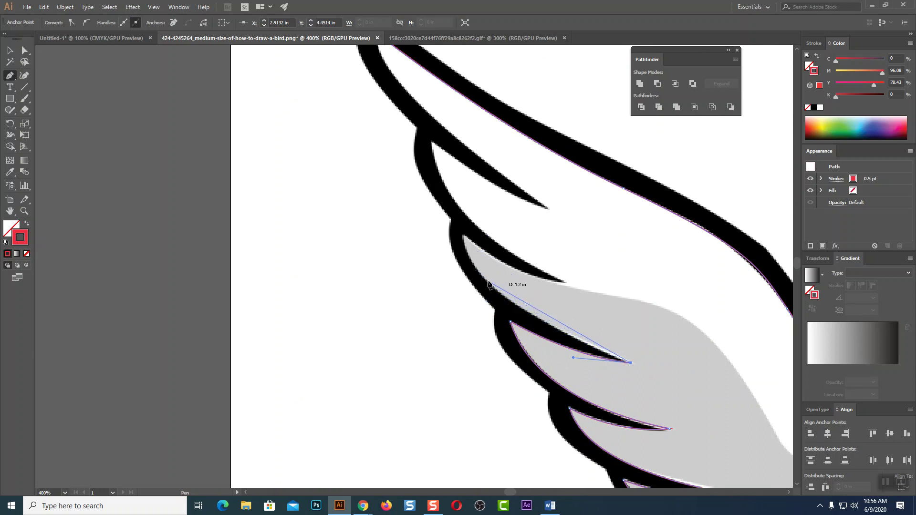
pyautogui.click(509, 309)
pyautogui.click(461, 250)
pyautogui.click(463, 234)
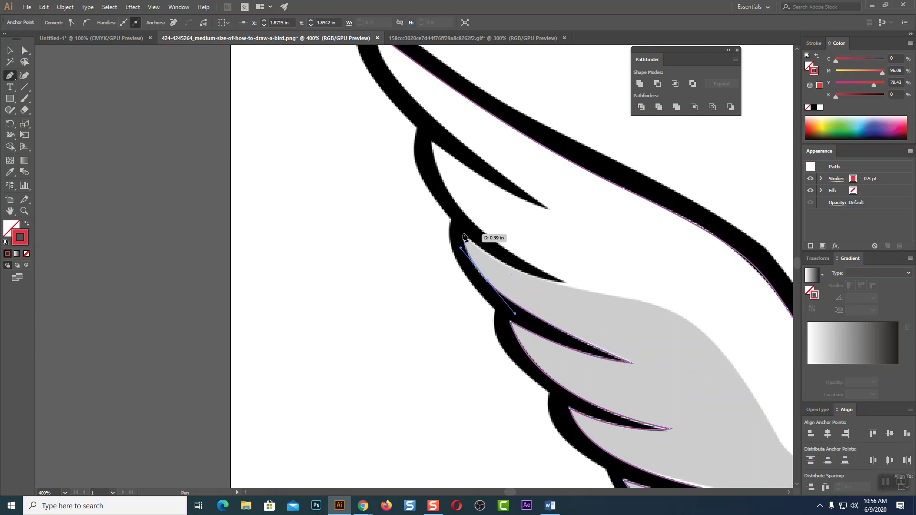
pyautogui.moveTo(566, 283); pyautogui.dragTo(624, 290)
pyautogui.keyDown('alt'); pyautogui.click(566, 283); pyautogui.keyUp('alt')
pyautogui.moveTo(501, 263); pyautogui.dragTo(525, 340)
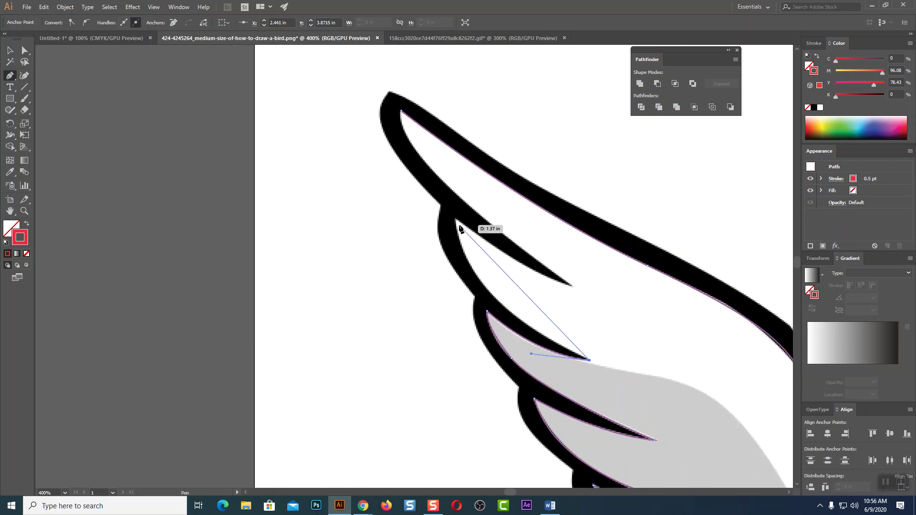
pyautogui.moveTo(456, 221); pyautogui.dragTo(448, 128)
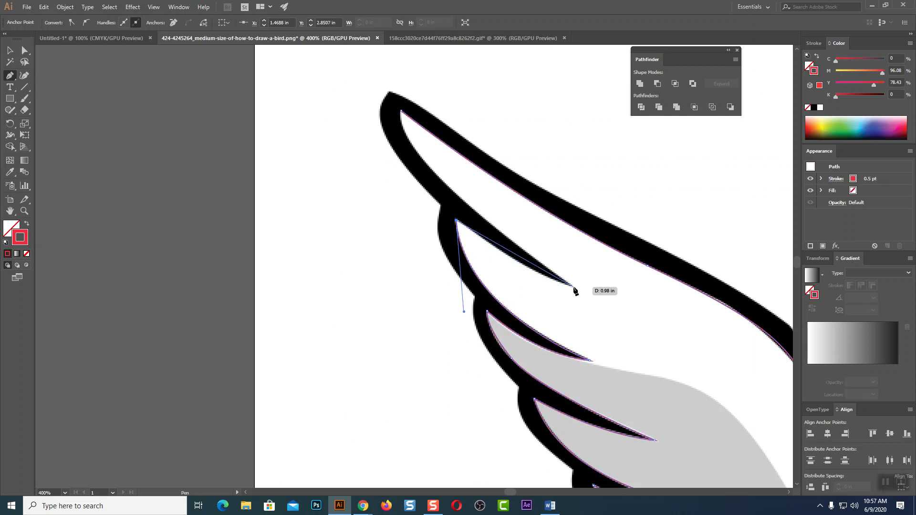
pyautogui.moveTo(607, 293); pyautogui.dragTo(611, 293)
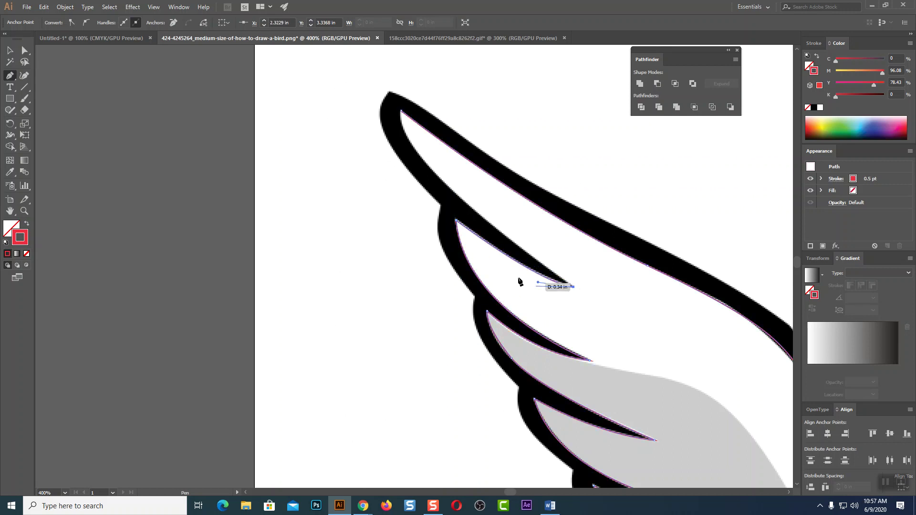
pyautogui.moveTo(402, 111); pyautogui.dragTo(416, 71)
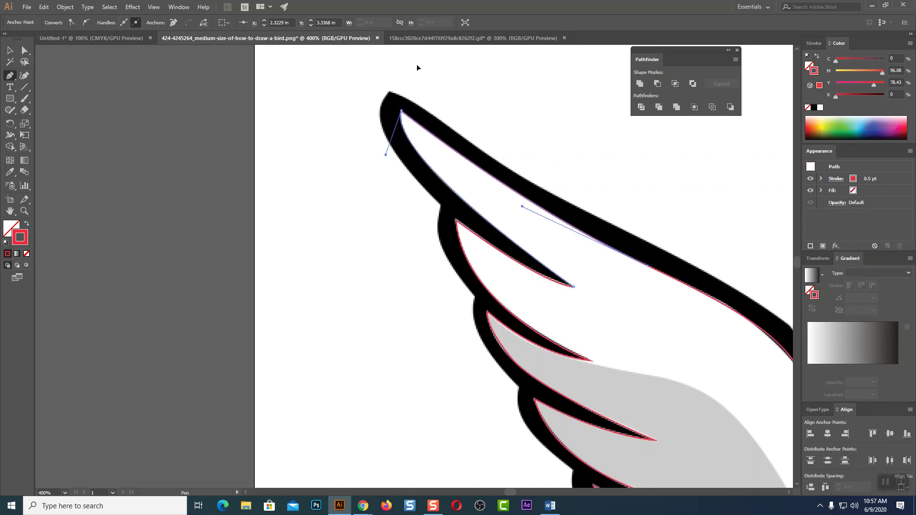
pyautogui.moveTo(573, 245); pyautogui.dragTo(409, 114)
pyautogui.hotkey('ctrl', '-')
pyautogui.hotkey('ctrl', '-')
pyautogui.hotkey('ctrl', '-')
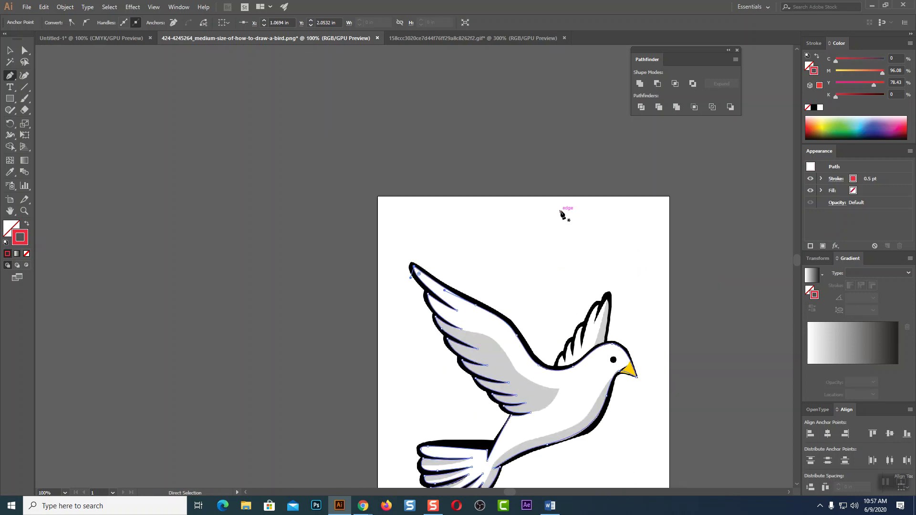
# Zoom in on the back and trace the raised wing's first small feathers and notches.
pyautogui.moveTo(560, 304); pyautogui.dragTo(473, 189)
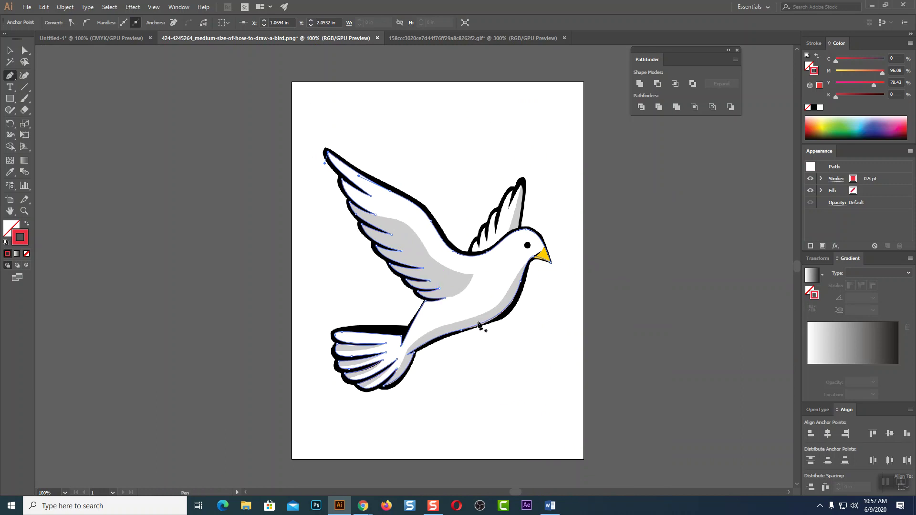
pyautogui.hotkey('ctrl', '+')
pyautogui.moveTo(403, 252); pyautogui.dragTo(232, 137)
pyautogui.hotkey('ctrl', '+')
pyautogui.hotkey('ctrl', '+')
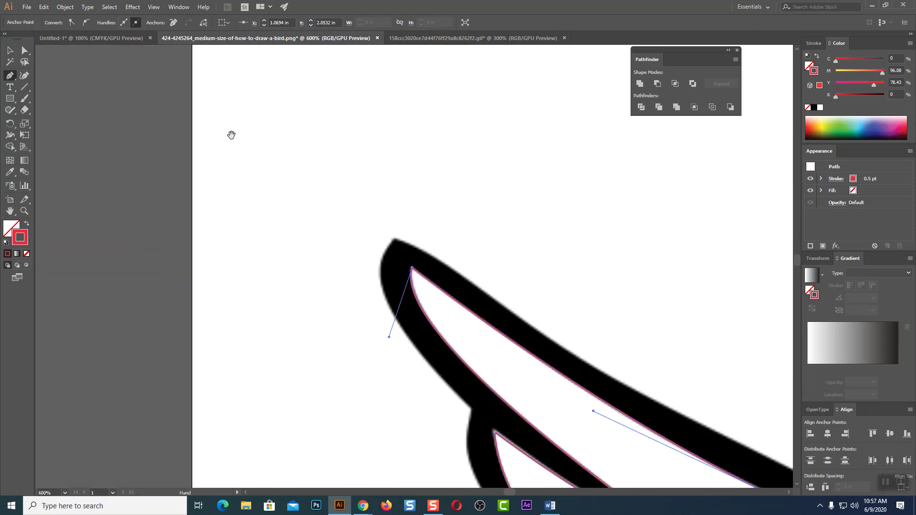
pyautogui.hscroll(10, 238, 134)
pyautogui.scroll(-5, 239, 133)
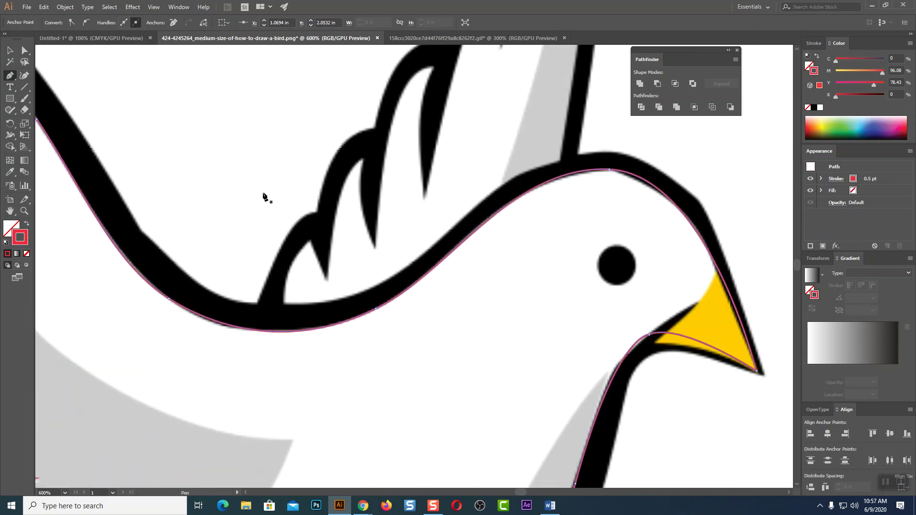
pyautogui.click(284, 304)
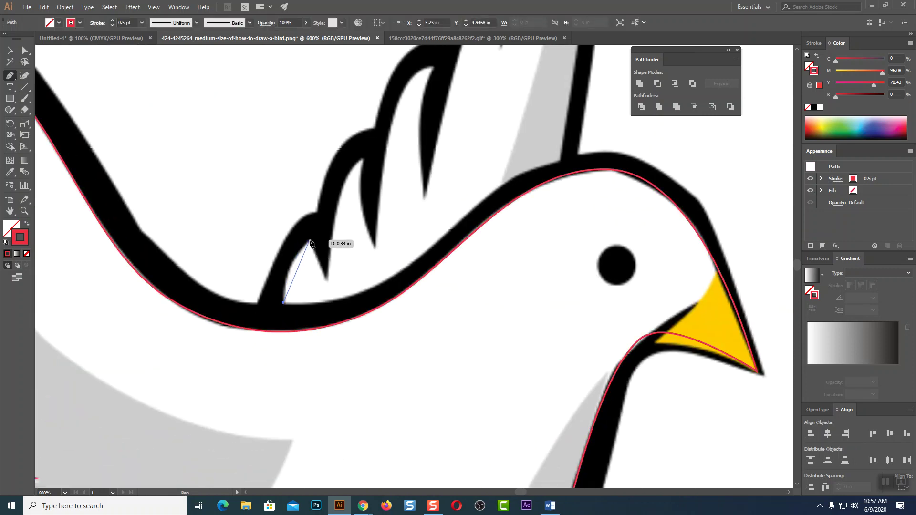
pyautogui.moveTo(340, 218); pyautogui.dragTo(339, 216)
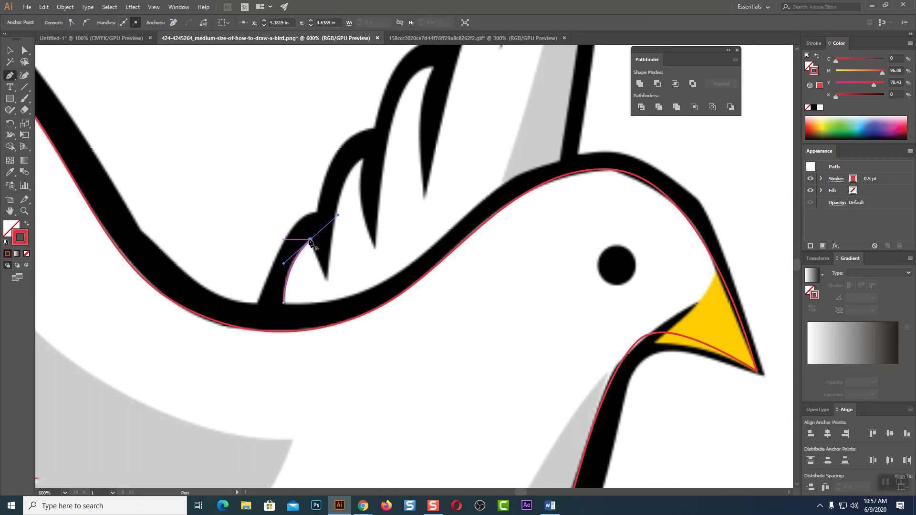
pyautogui.moveTo(312, 244); pyautogui.dragTo(328, 285)
pyautogui.click(328, 280)
pyautogui.moveTo(363, 158); pyautogui.dragTo(399, 134)
pyautogui.click(363, 158)
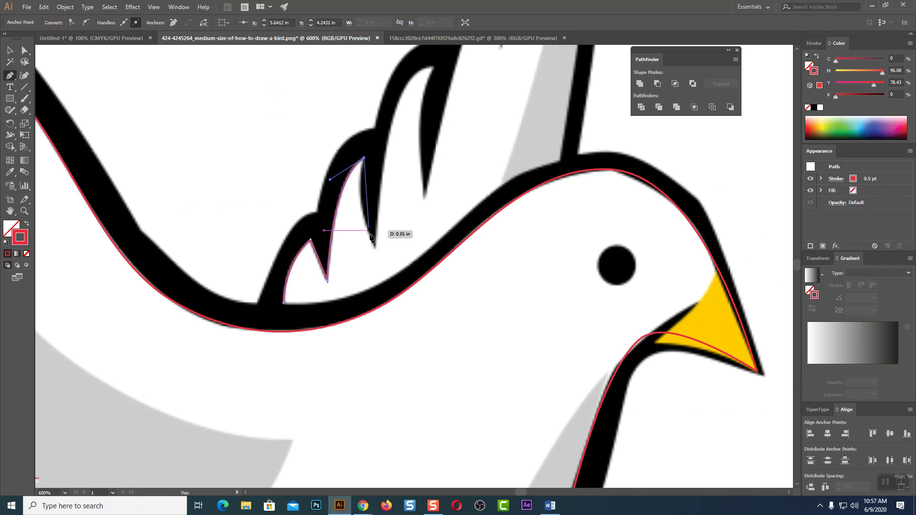
pyautogui.moveTo(400, 292); pyautogui.dragTo(400, 291)
pyautogui.click(376, 248)
# Continue the outline over the next feathers to the tallest feather's sharp tip.
pyautogui.moveTo(434, 67); pyautogui.dragTo(492, 54)
pyautogui.click(434, 67)
pyautogui.moveTo(425, 197); pyautogui.dragTo(440, 290)
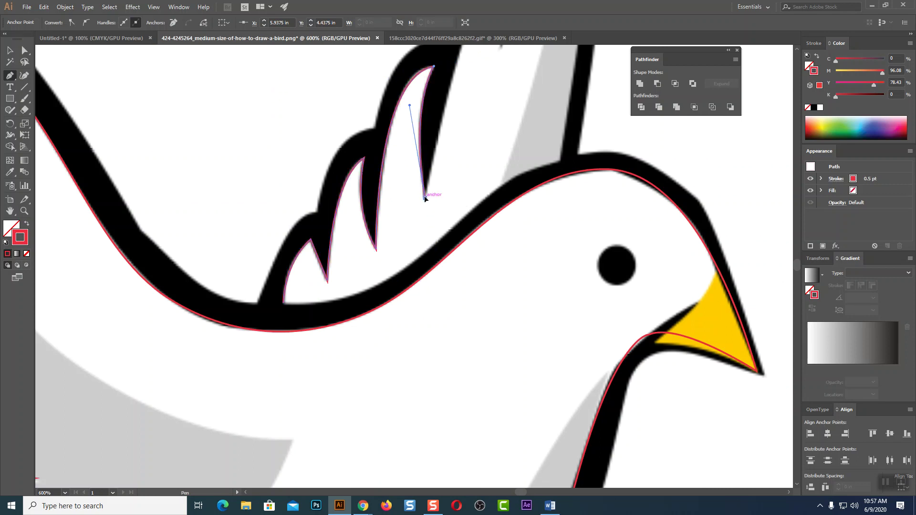
pyautogui.scroll(4, 425, 197)
pyautogui.keyDown('ctrl'); pyautogui.click(440, 153); pyautogui.keyUp('ctrl')
pyautogui.moveTo(437, 159); pyautogui.dragTo(478, 86)
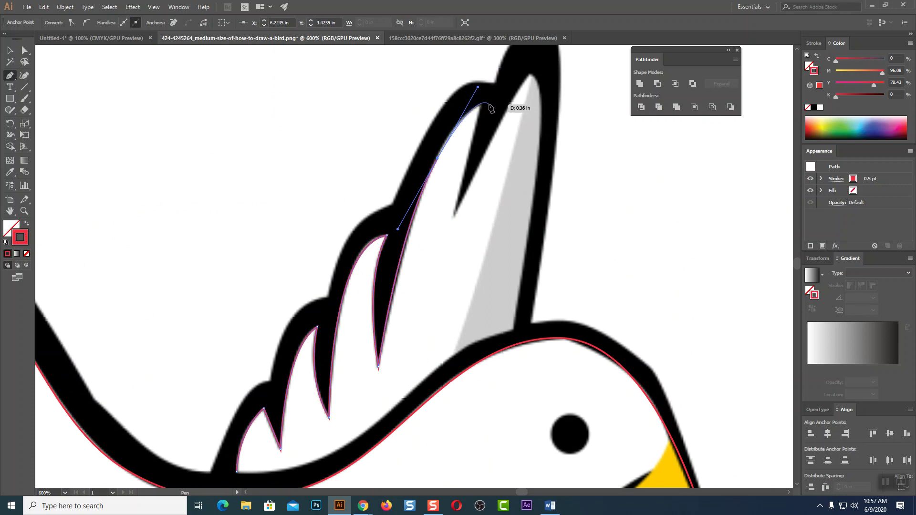
pyautogui.moveTo(438, 158); pyautogui.dragTo(483, 107)
pyautogui.click(481, 105)
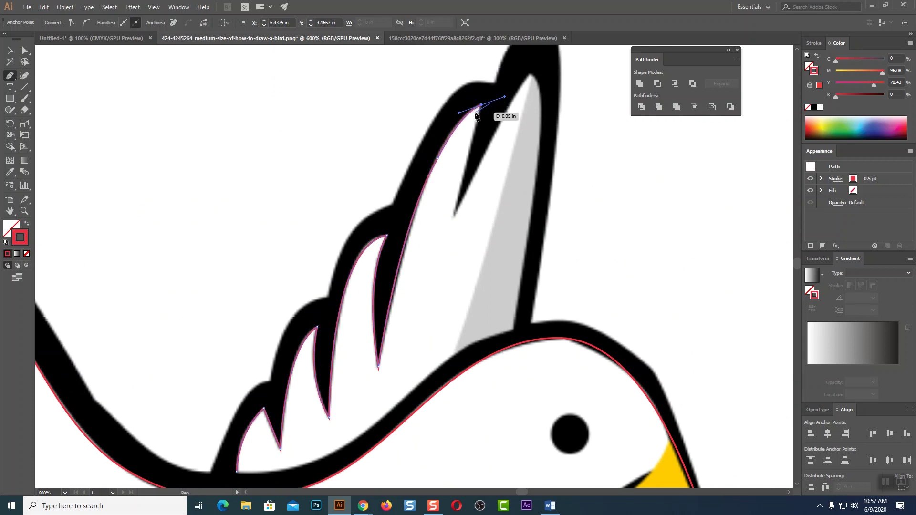
pyautogui.click(456, 216)
pyautogui.moveTo(492, 152); pyautogui.dragTo(407, 247)
pyautogui.moveTo(433, 182); pyautogui.dragTo(444, 175)
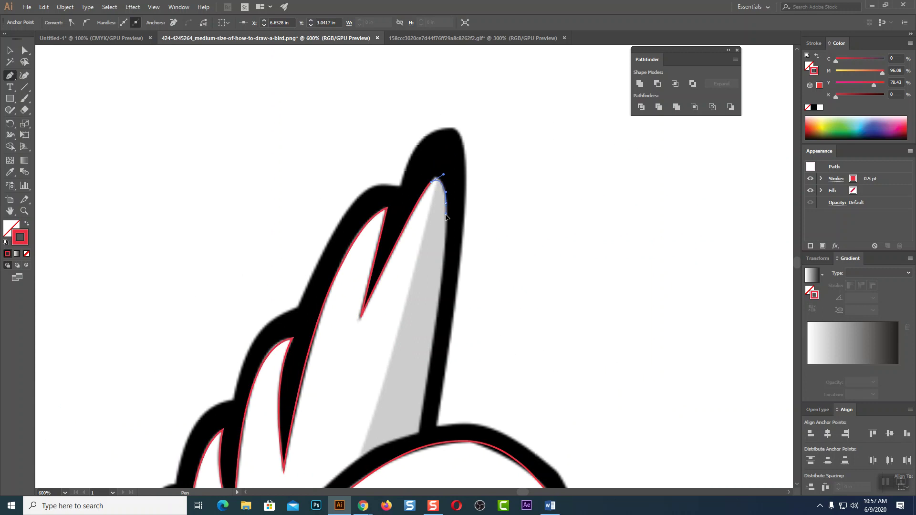
# Run the outline down the feather along the bird's back and close it at the start.
pyautogui.scroll(-3, 451, 224)
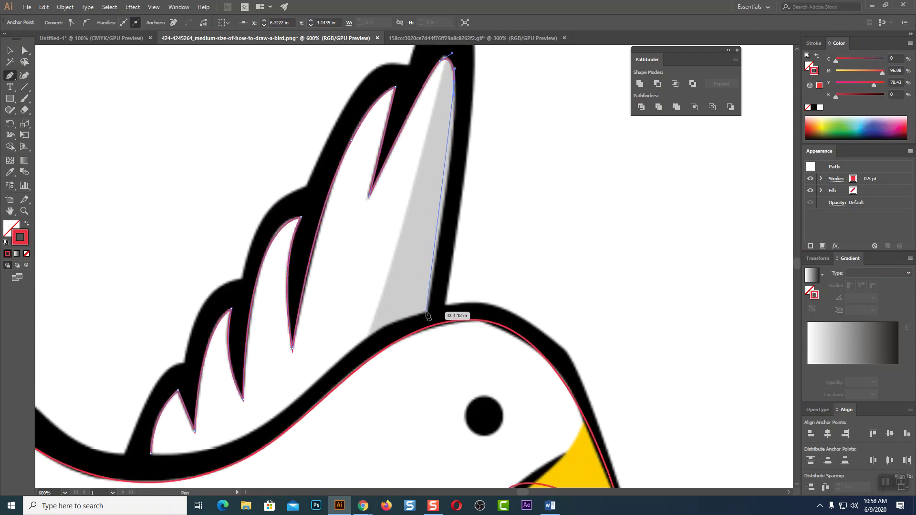
pyautogui.moveTo(459, 287); pyautogui.dragTo(514, 245)
pyautogui.press('ctrl')
pyautogui.moveTo(481, 276); pyautogui.dragTo(473, 303)
pyautogui.moveTo(490, 248); pyautogui.dragTo(521, 219)
pyautogui.moveTo(493, 273); pyautogui.dragTo(604, 98)
pyautogui.click(592, 101)
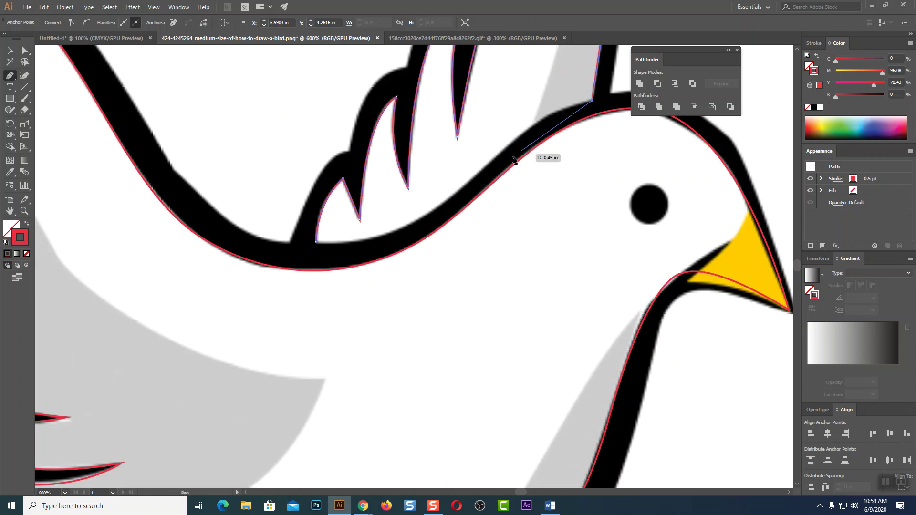
pyautogui.moveTo(487, 166); pyautogui.dragTo(439, 222)
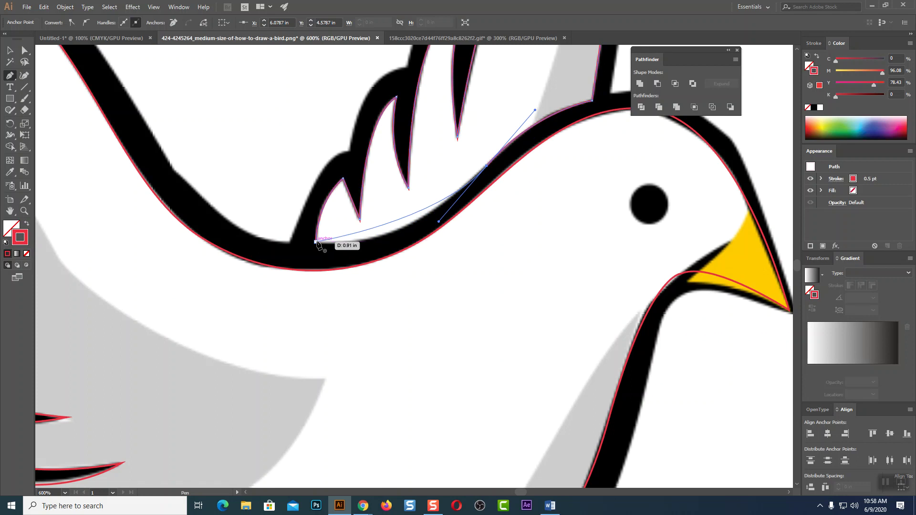
pyautogui.moveTo(316, 242); pyautogui.dragTo(248, 243)
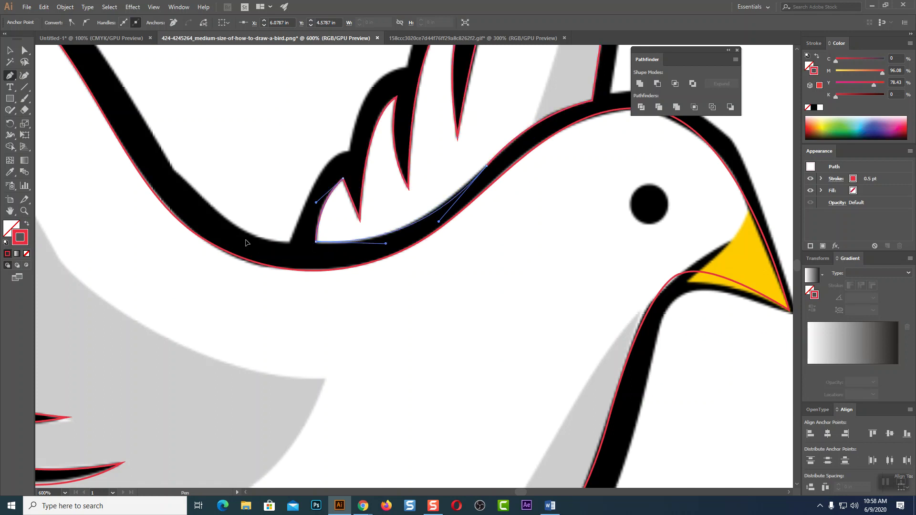
pyautogui.moveTo(448, 264); pyautogui.dragTo(653, 162)
pyautogui.moveTo(654, 275); pyautogui.dragTo(550, 352)
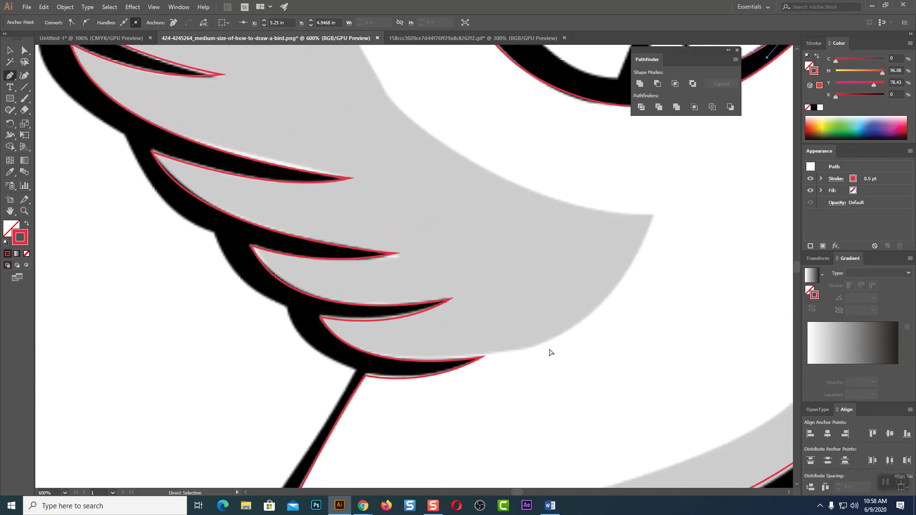
# Trace the grey wing shading from the upper feather edge to its sharp right tip and along the bottom edge.
pyautogui.hotkey('ctrl', '-')
pyautogui.hotkey('ctrl', '-')
pyautogui.hotkey('ctrl', '-')
pyautogui.hotkey('ctrl', '-')
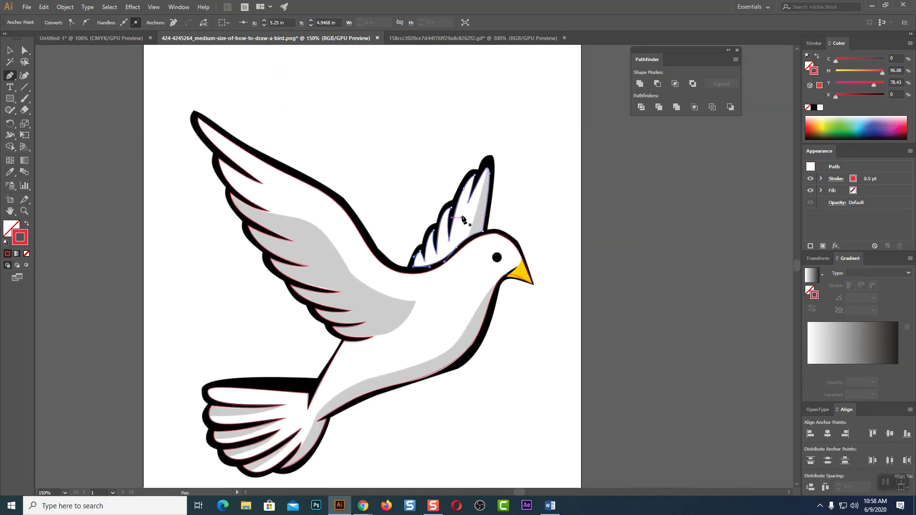
pyautogui.hotkey('ctrl', '+')
pyautogui.hotkey('ctrl', '+')
pyautogui.hotkey('ctrl', '+')
pyautogui.hotkey('ctrl', '+')
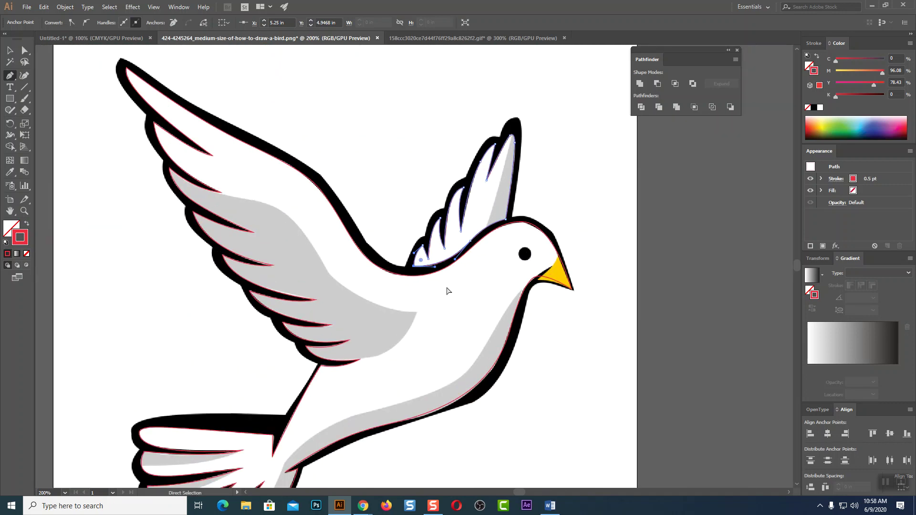
pyautogui.moveTo(277, 199); pyautogui.dragTo(551, 383)
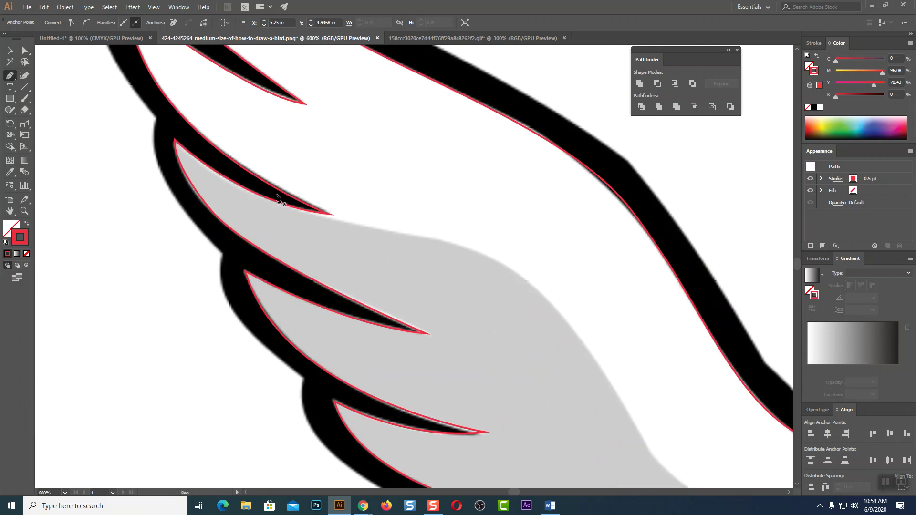
pyautogui.click(263, 192)
pyautogui.moveTo(371, 225); pyautogui.dragTo(376, 226)
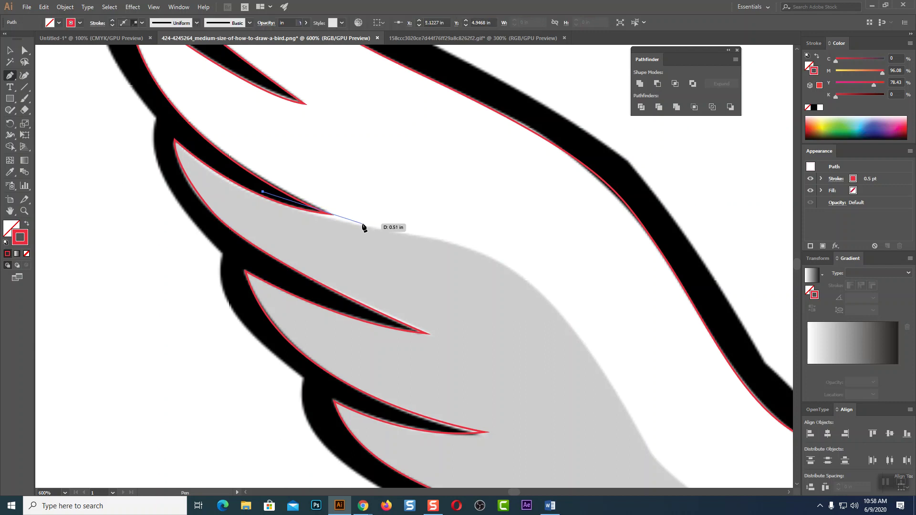
pyautogui.moveTo(449, 244); pyautogui.dragTo(477, 245)
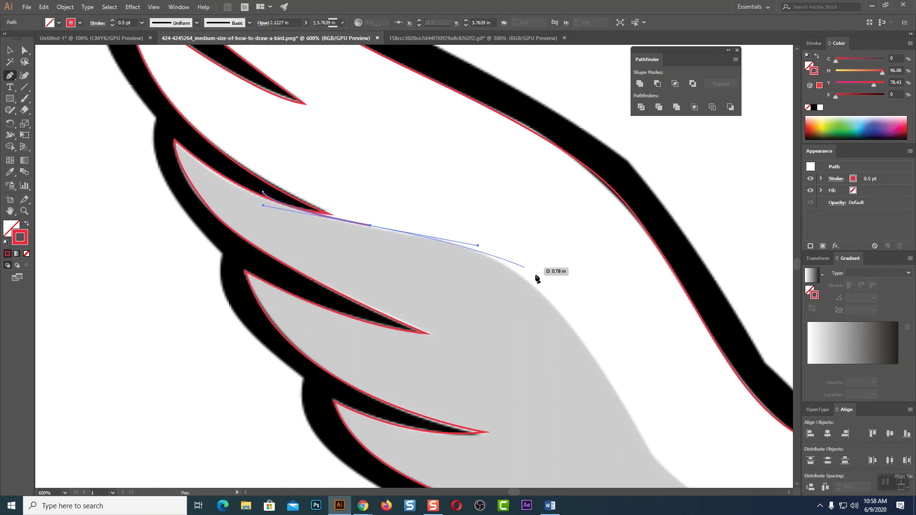
pyautogui.moveTo(567, 321); pyautogui.dragTo(427, 162)
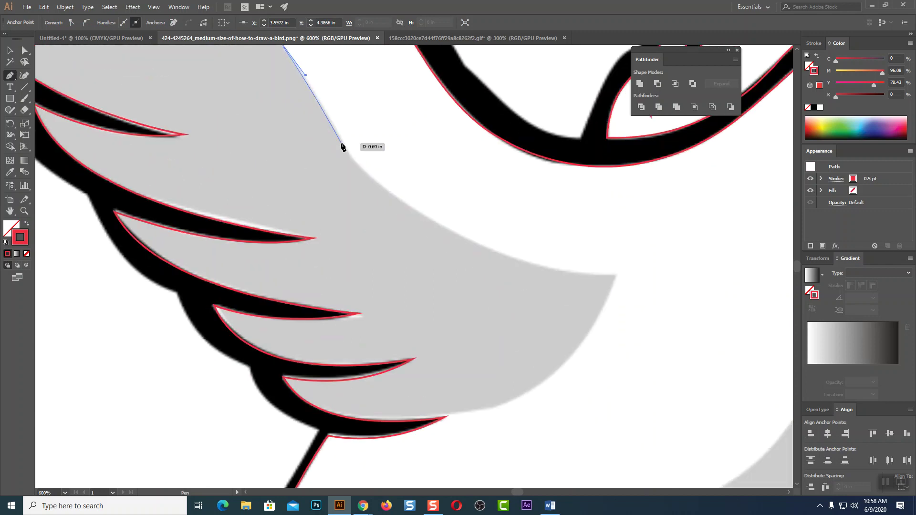
pyautogui.moveTo(373, 181); pyautogui.dragTo(375, 180)
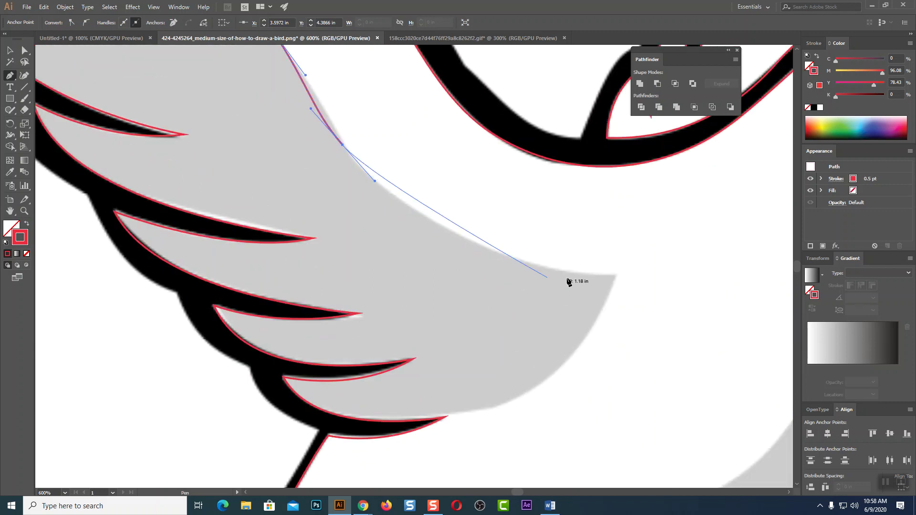
pyautogui.moveTo(615, 276); pyautogui.dragTo(789, 288)
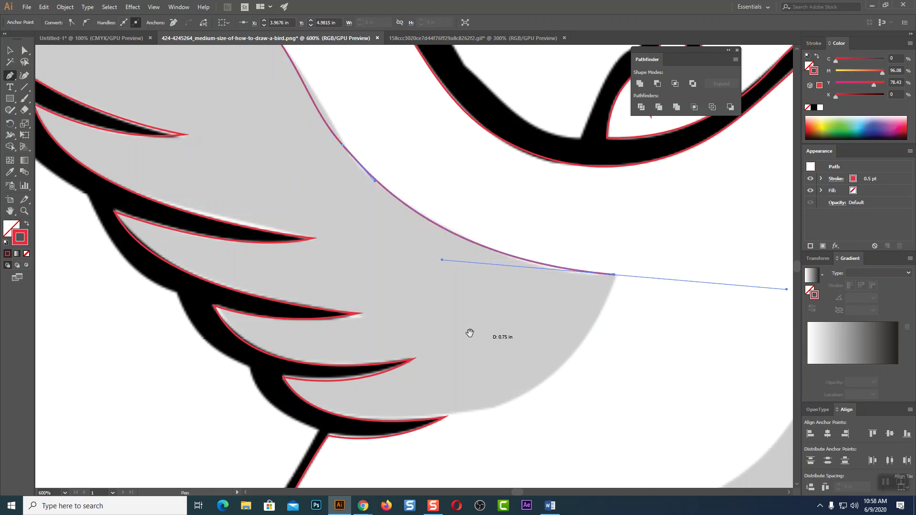
pyautogui.click(576, 249)
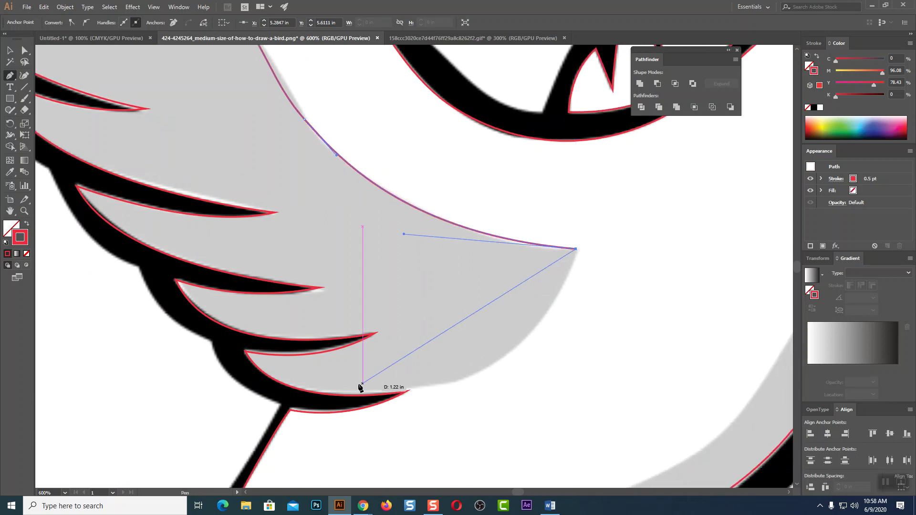
pyautogui.moveTo(326, 402); pyautogui.dragTo(79, 413)
pyautogui.click(326, 402)
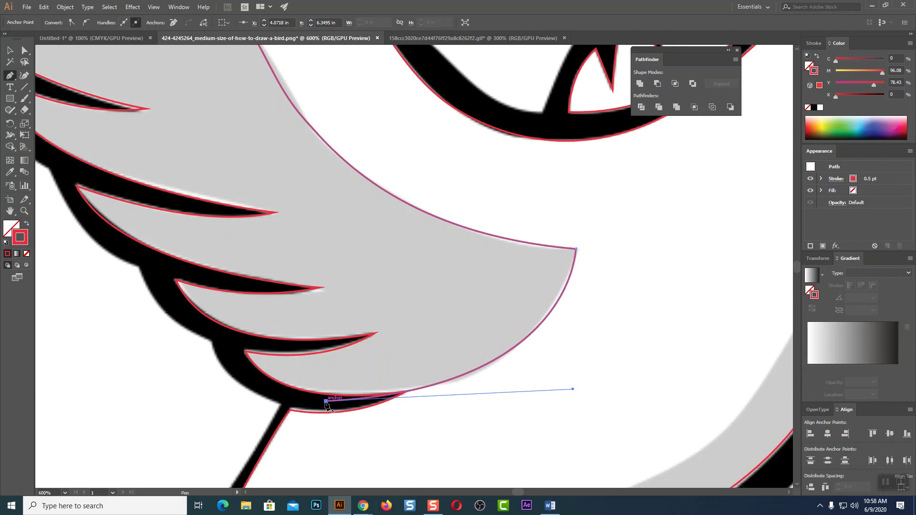
pyautogui.moveTo(485, 352); pyautogui.dragTo(409, 146)
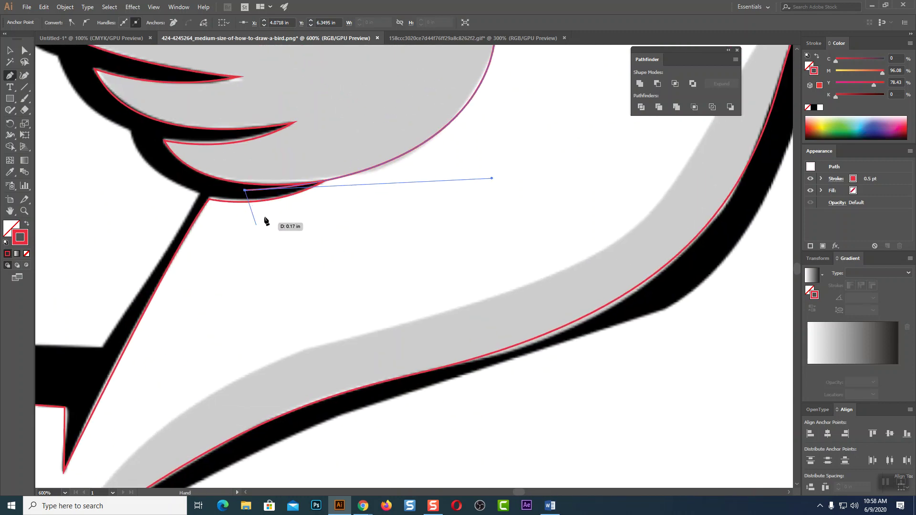
# End the wing path, then trace the body shading strip with curved anchors up the neck.
pyautogui.press('ctrl')
pyautogui.keyDown('ctrl'); pyautogui.click(359, 230); pyautogui.keyUp('ctrl')
pyautogui.scroll(-5, 356, 268)
pyautogui.hscroll(-5, 356, 268)
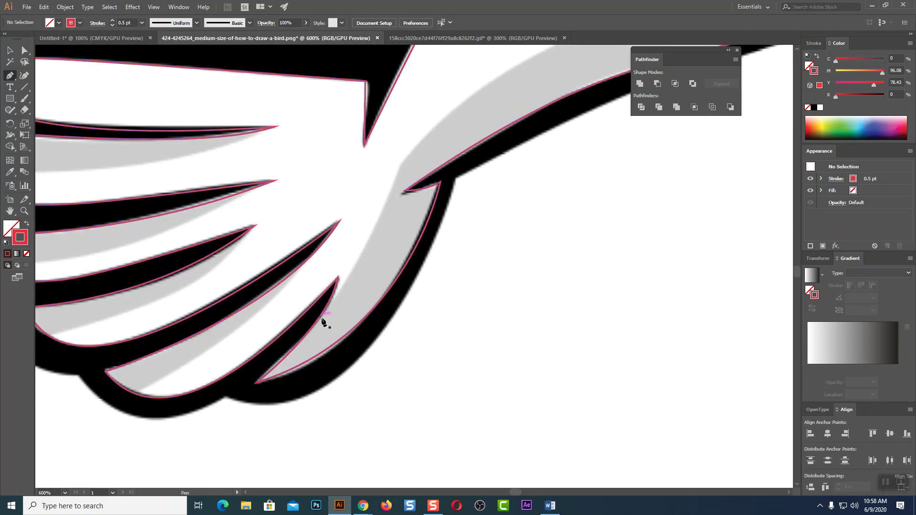
pyautogui.moveTo(401, 175); pyautogui.dragTo(469, 97)
pyautogui.moveTo(514, 236); pyautogui.dragTo(243, 333)
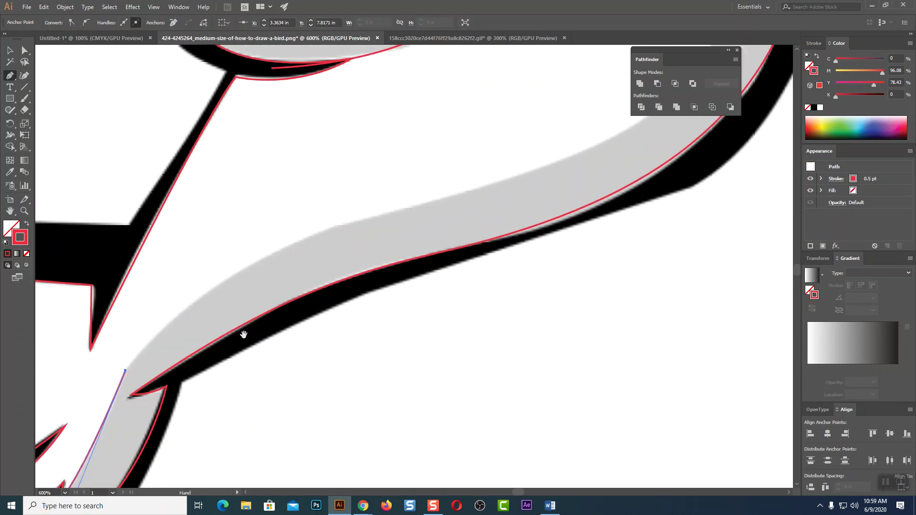
pyautogui.moveTo(457, 193); pyautogui.dragTo(690, 153)
pyautogui.moveTo(505, 160); pyautogui.dragTo(120, 373)
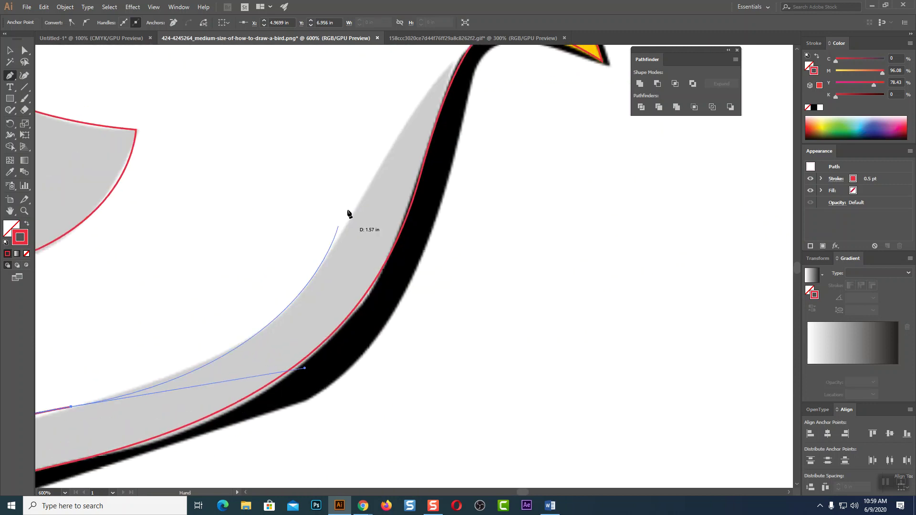
pyautogui.moveTo(354, 218); pyautogui.dragTo(270, 257)
pyautogui.moveTo(342, 186); pyautogui.dragTo(379, 174)
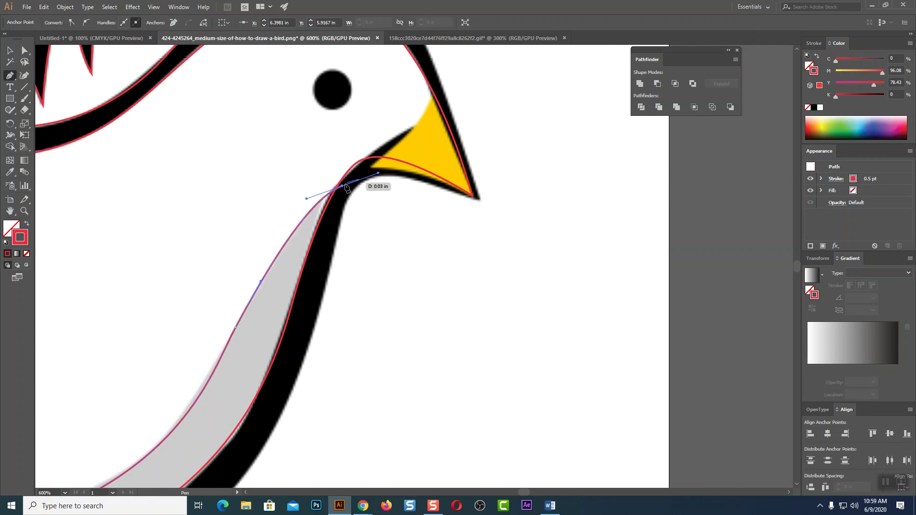
pyautogui.keyDown('ctrl'); pyautogui.click(399, 241); pyautogui.keyUp('ctrl')
pyautogui.moveTo(493, 317); pyautogui.dragTo(400, 360)
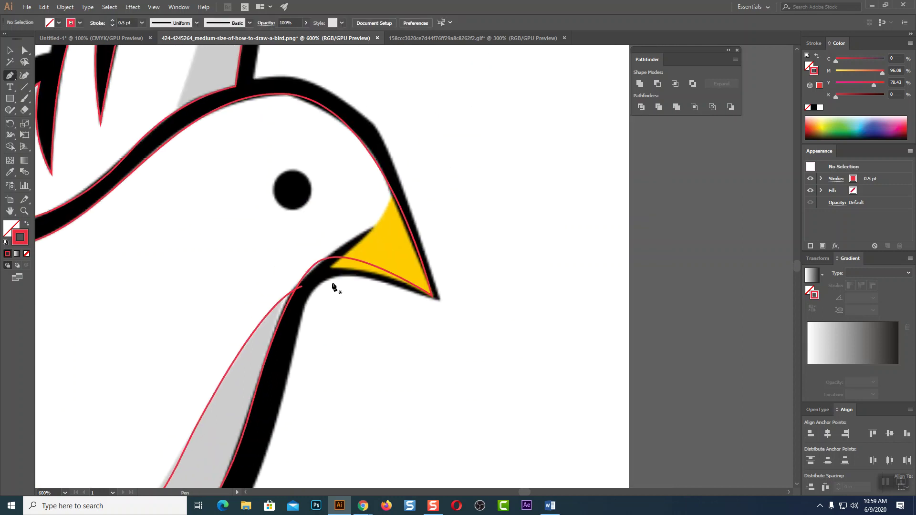
# Finish the neck shading path at the beak's underside.
pyautogui.moveTo(326, 264); pyautogui.dragTo(397, 127)
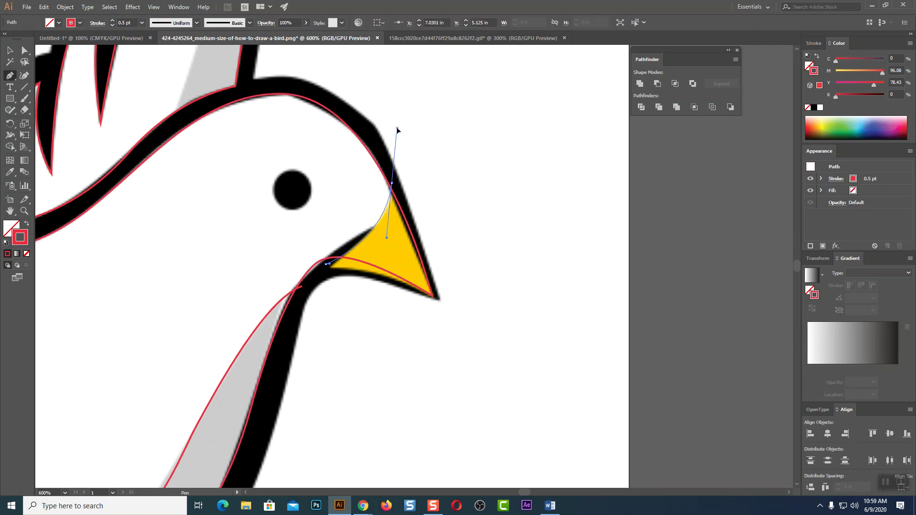
pyautogui.click(392, 184)
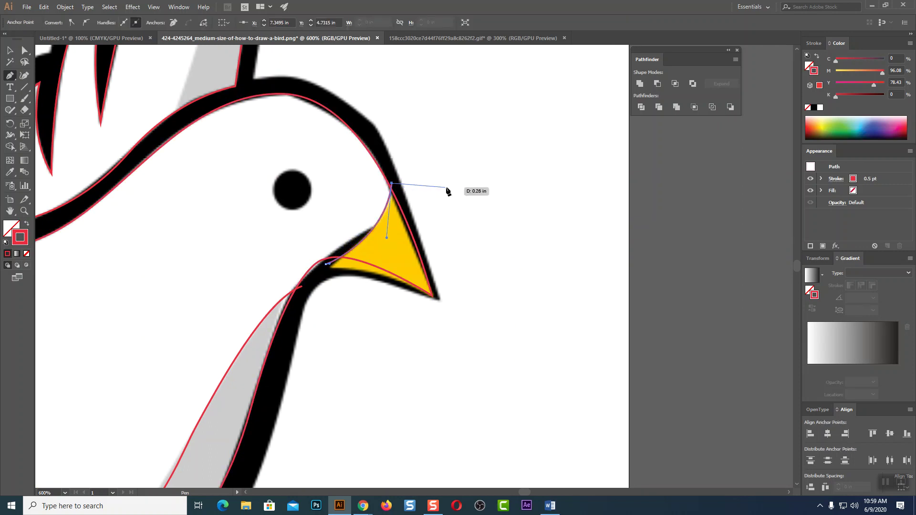
pyautogui.keyDown('ctrl'); pyautogui.click(459, 190); pyautogui.keyUp('ctrl')
# Trace the grey shading on the tallest crest feather, then view the whole dove.
pyautogui.moveTo(436, 128); pyautogui.dragTo(560, 284)
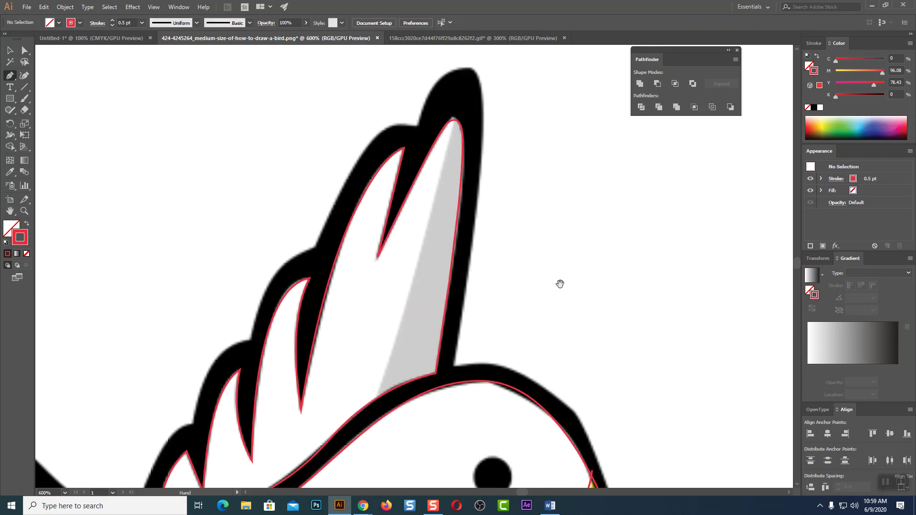
pyautogui.click(457, 101)
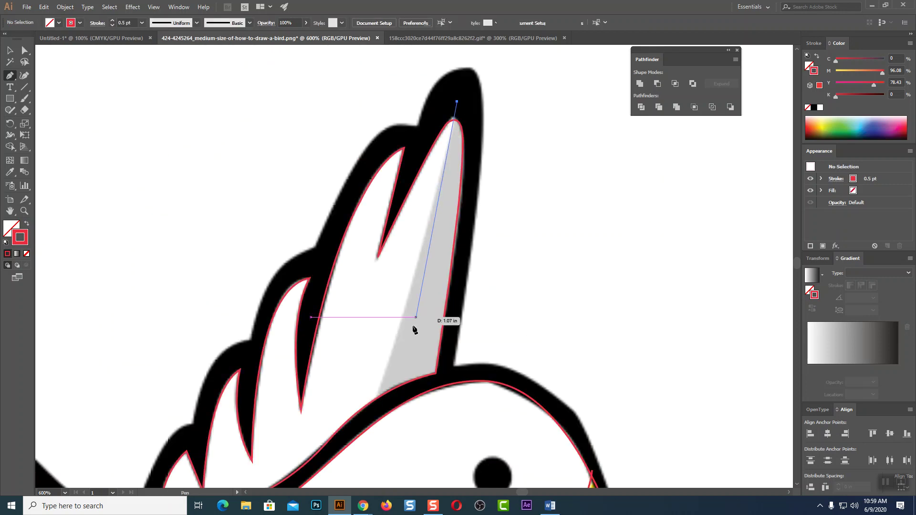
pyautogui.moveTo(377, 404); pyautogui.dragTo(360, 449)
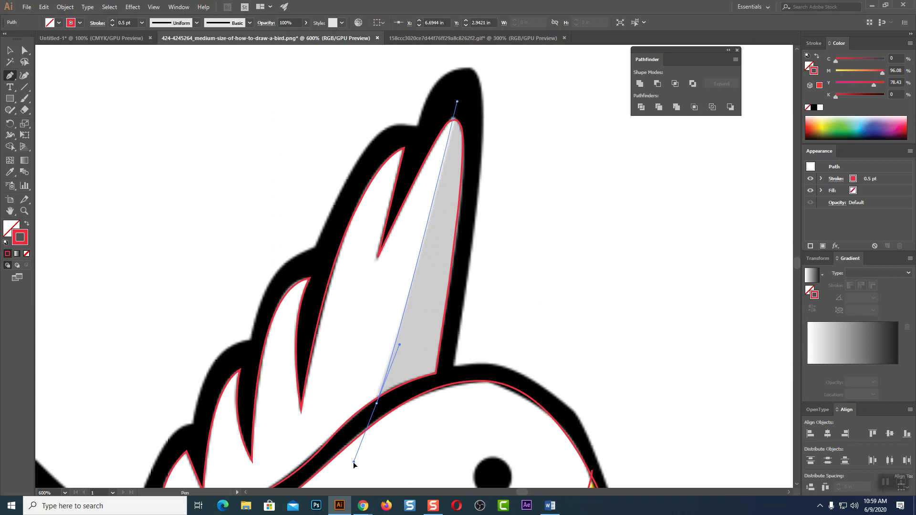
pyautogui.click(376, 403)
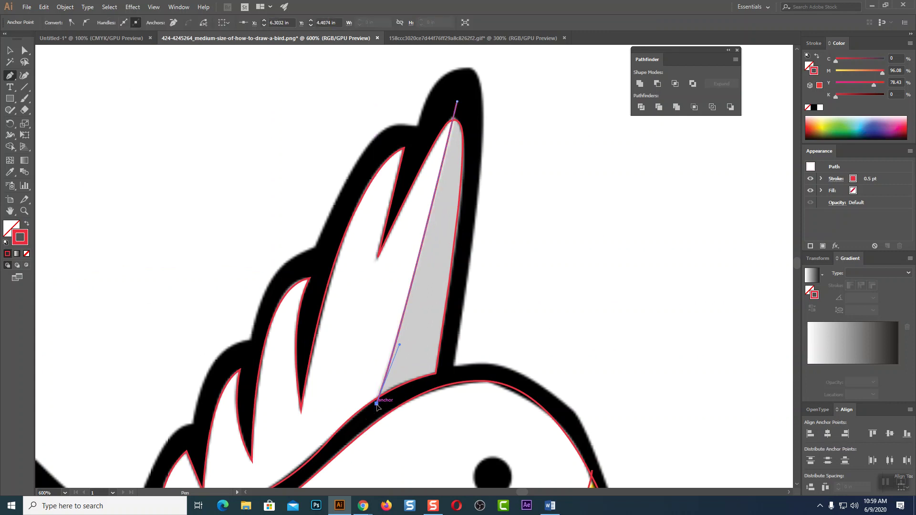
pyautogui.keyDown('ctrl'); pyautogui.click(595, 311); pyautogui.keyUp('ctrl')
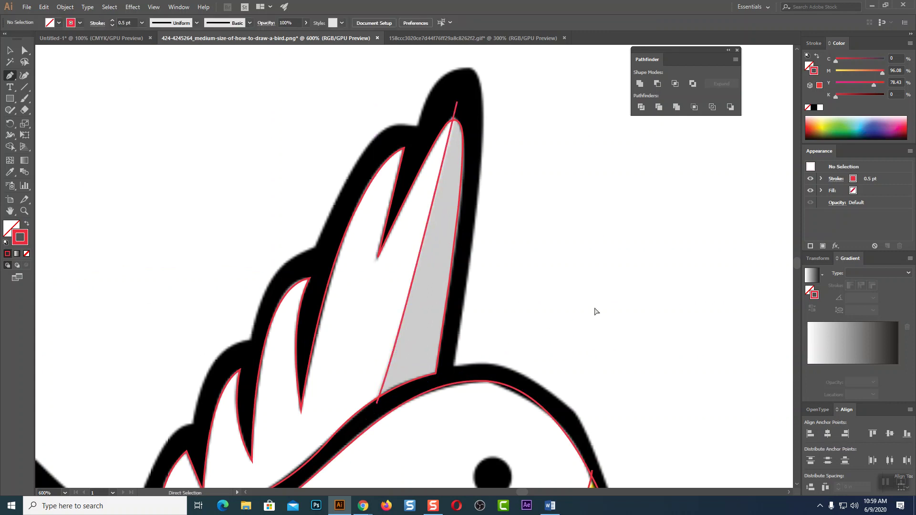
pyautogui.hotkey('ctrl', '1')
pyautogui.moveTo(477, 341); pyautogui.dragTo(520, 208)
pyautogui.press('v')
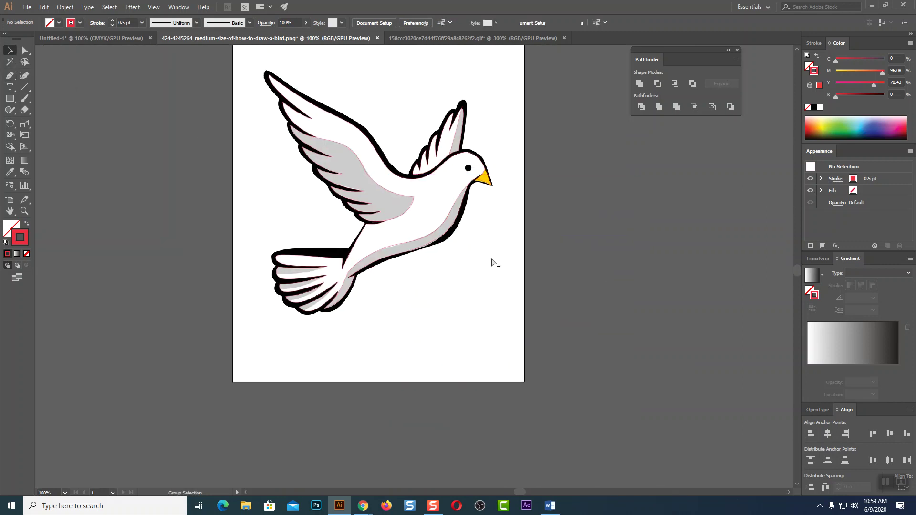
pyautogui.hotkey('ctrl', 'a')
pyautogui.click(535, 271)
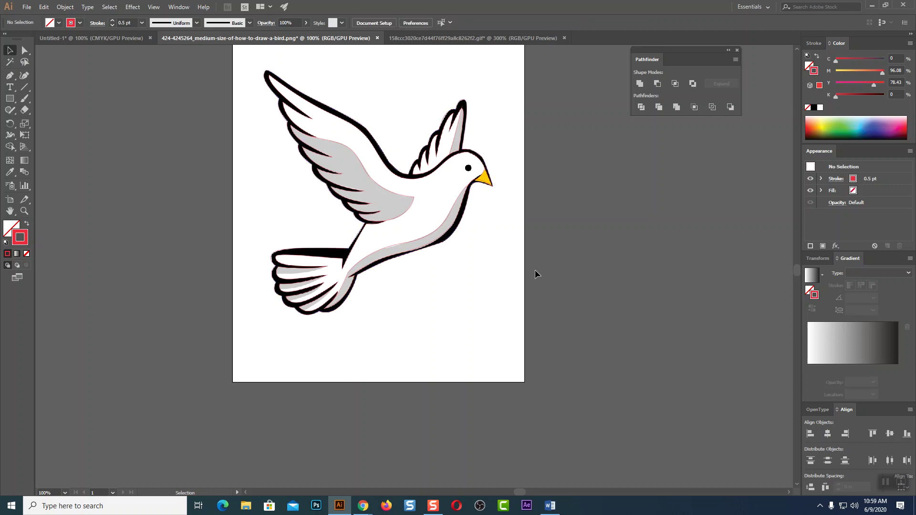
pyautogui.click(462, 220)
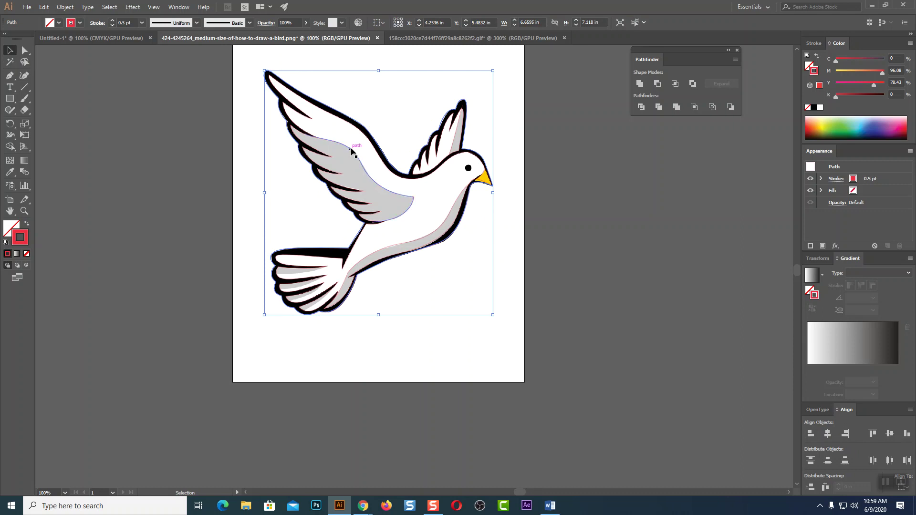
pyautogui.click(361, 133)
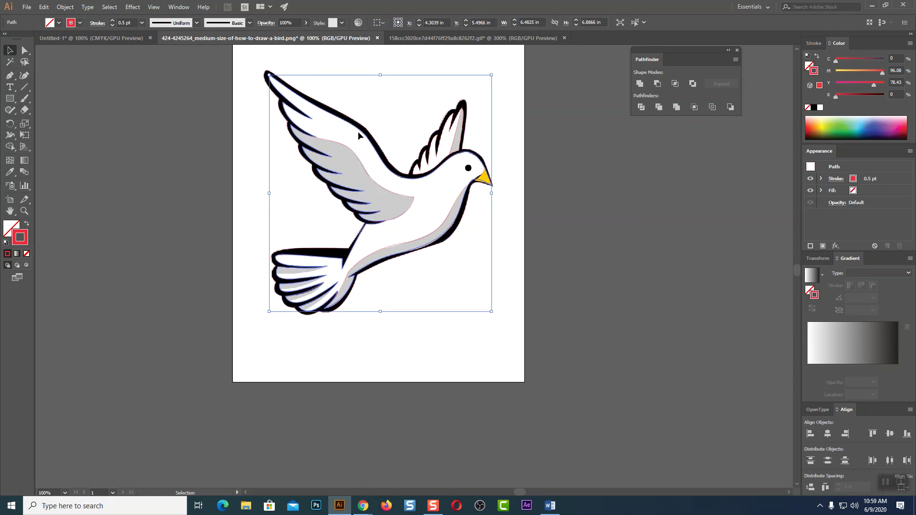
pyautogui.click(27, 224)
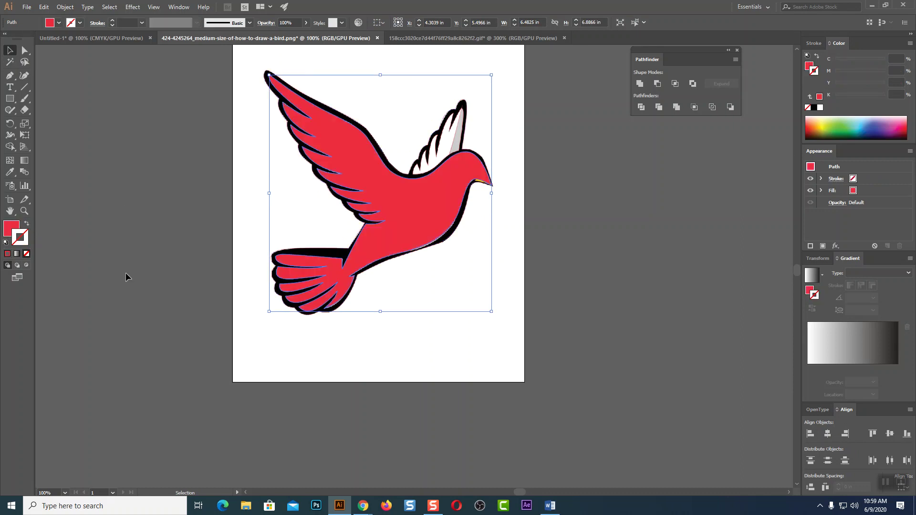
pyautogui.click(623, 239)
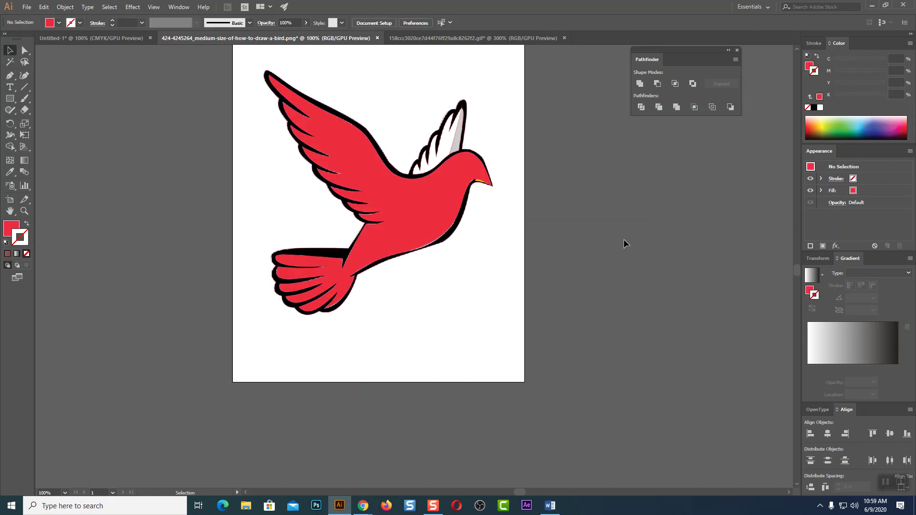
pyautogui.click(361, 152)
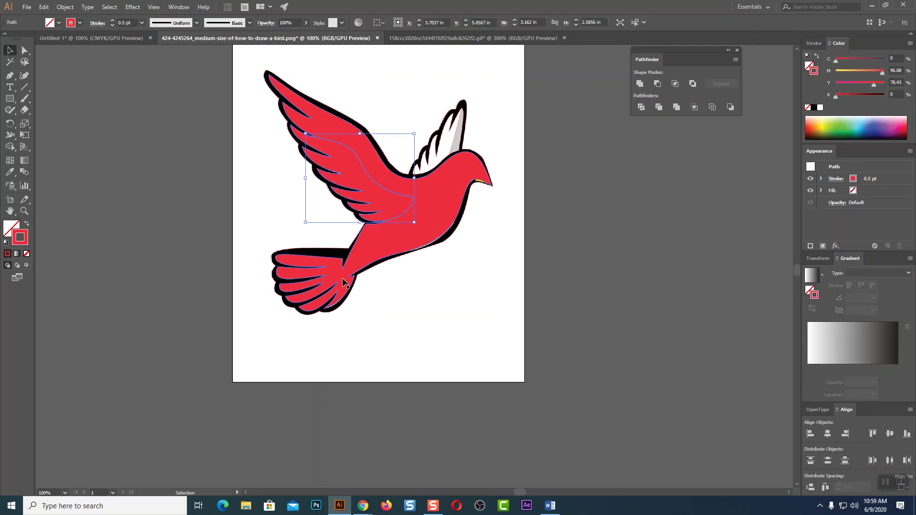
pyautogui.keyDown('shift'); pyautogui.click(332, 293); pyautogui.keyUp('shift')
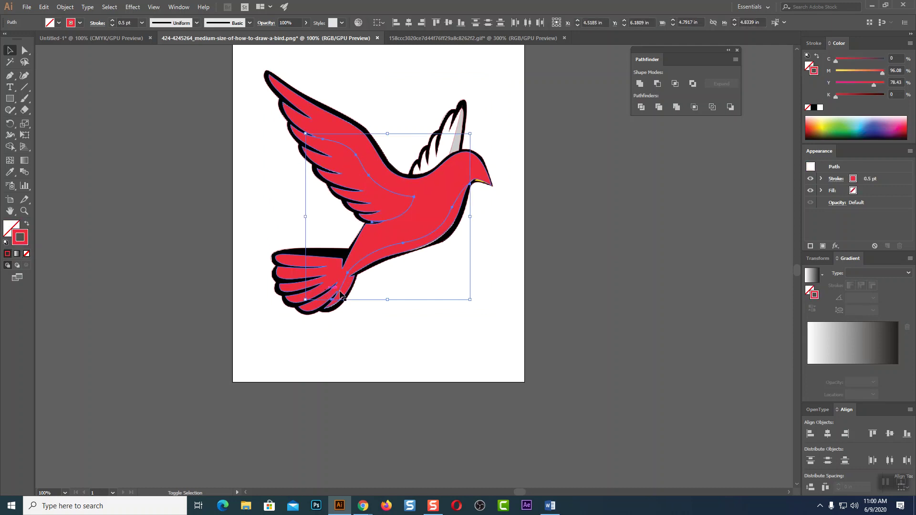
pyautogui.click(531, 279)
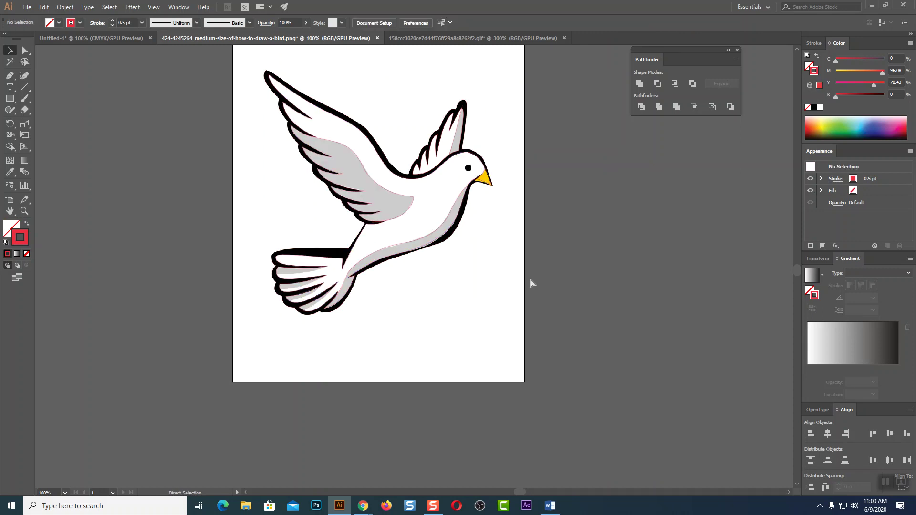
# Zoom in on the tail and trace the first tail feather's shading curve.
pyautogui.hotkey('ctrl', '+')
pyautogui.hotkey('ctrl', '+')
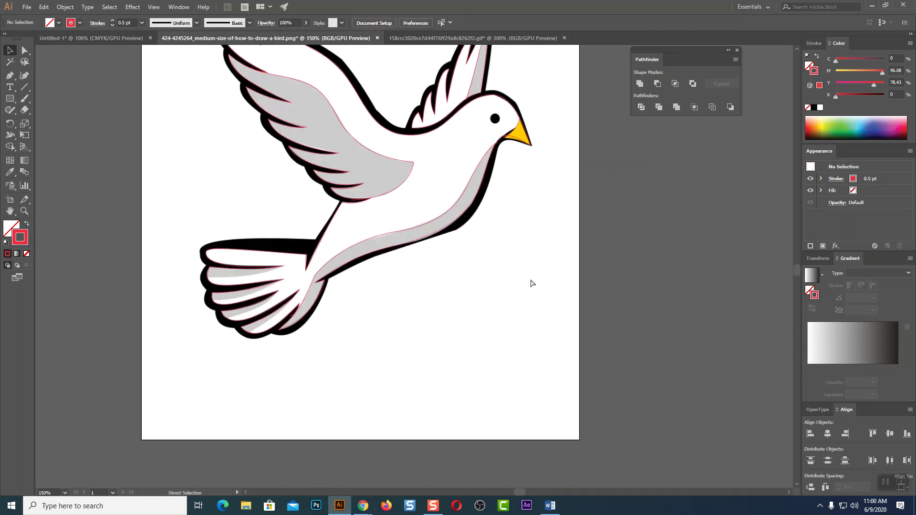
pyautogui.press('space')
pyautogui.moveTo(575, 240); pyautogui.dragTo(608, 270)
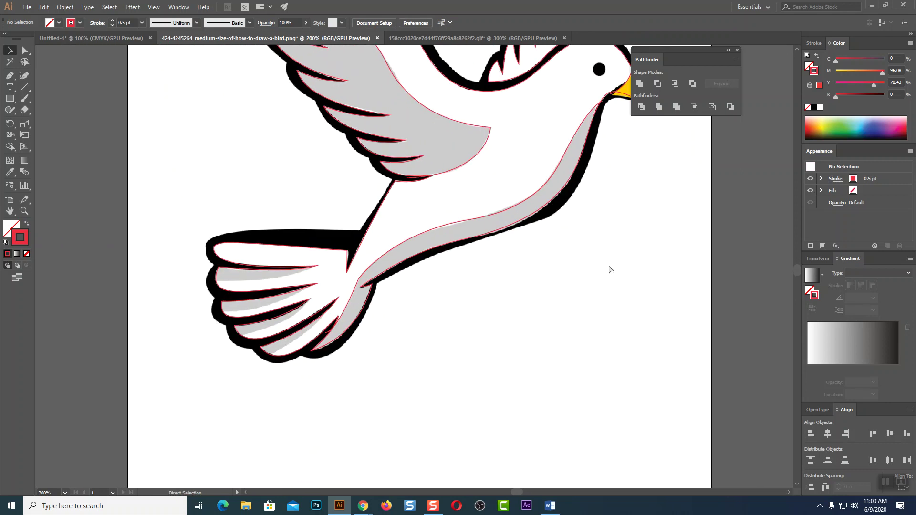
pyautogui.hotkey('ctrl', '+')
pyautogui.moveTo(350, 353); pyautogui.dragTo(527, 205)
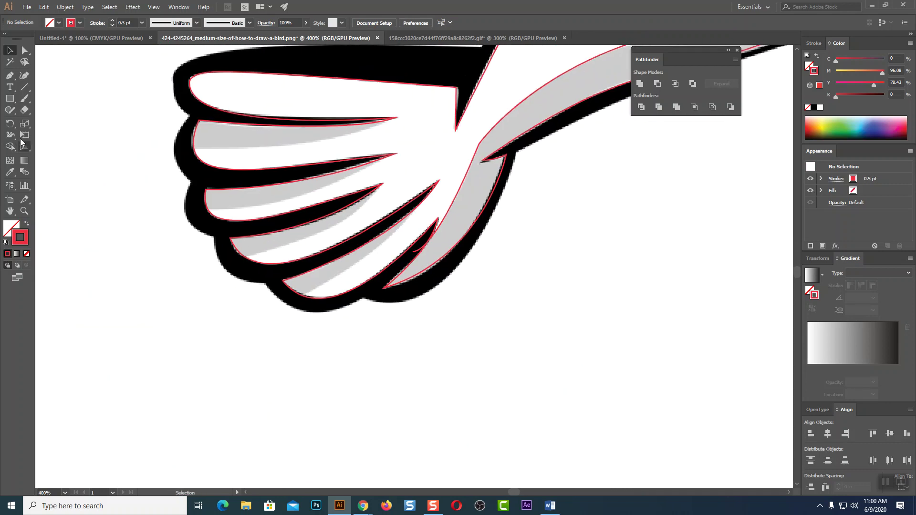
pyautogui.moveTo(297, 298); pyautogui.dragTo(394, 242)
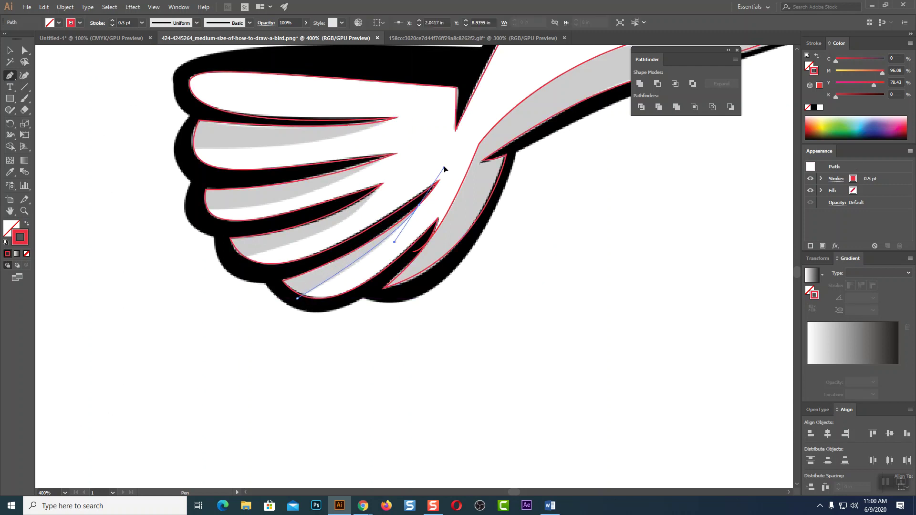
pyautogui.moveTo(431, 198); pyautogui.dragTo(450, 145)
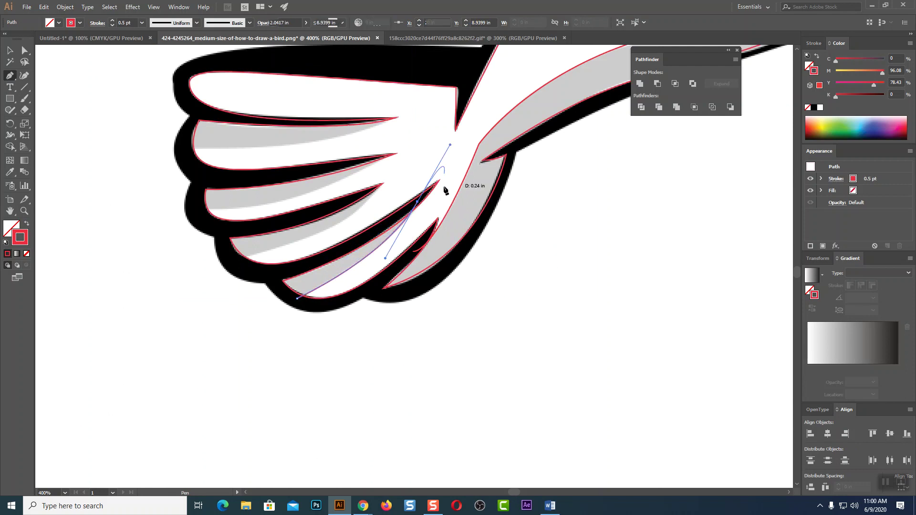
pyautogui.keyDown('ctrl'); pyautogui.click(207, 290); pyautogui.keyUp('ctrl')
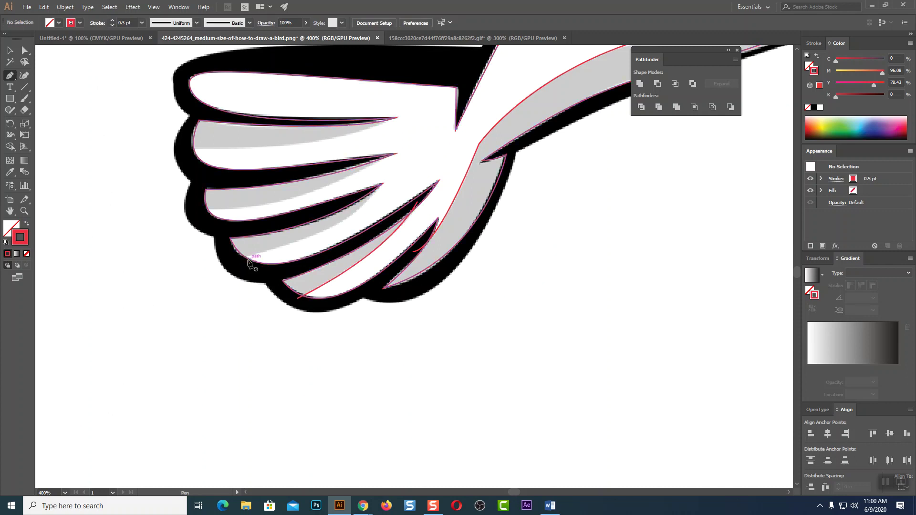
# Trace shading curves on two more feathers, each as its own path.
pyautogui.click(237, 258)
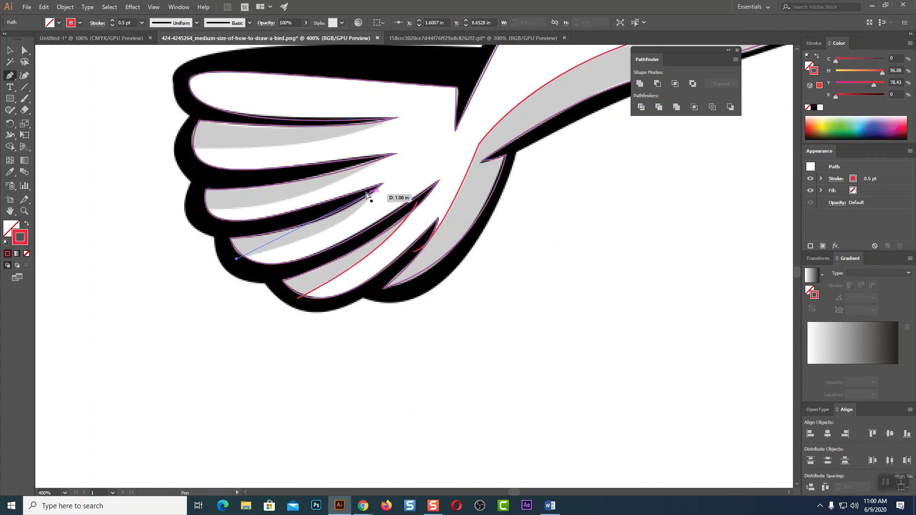
pyautogui.scroll(3, 370, 195)
pyautogui.moveTo(421, 188); pyautogui.dragTo(152, 436)
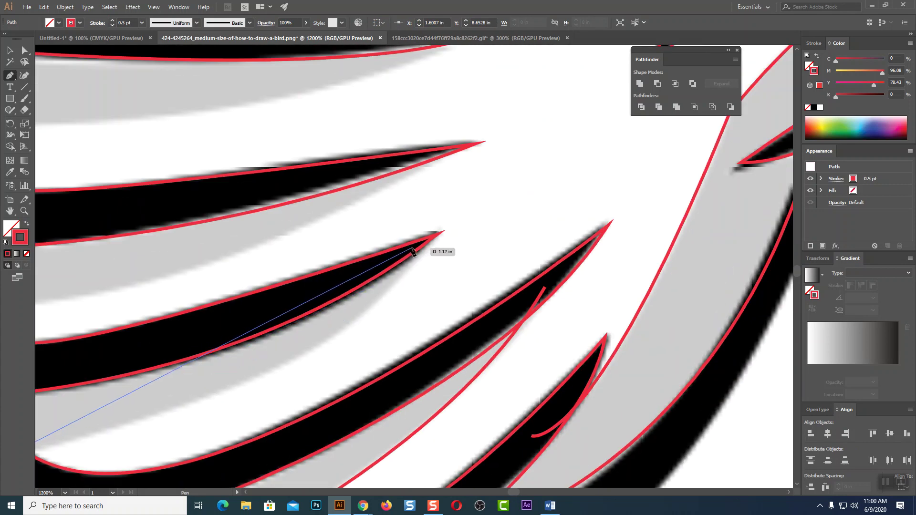
pyautogui.moveTo(412, 248); pyautogui.dragTo(551, 61)
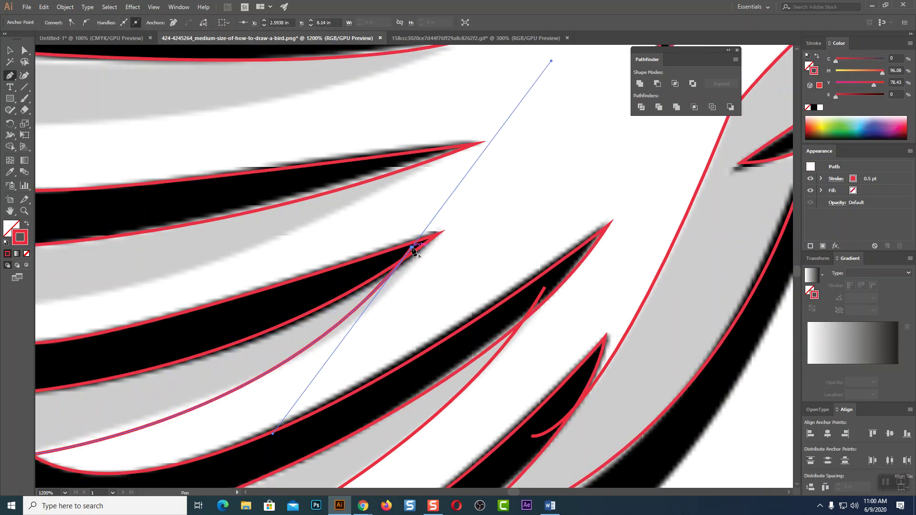
pyautogui.keyDown('ctrl'); pyautogui.click(348, 276); pyautogui.keyUp('ctrl')
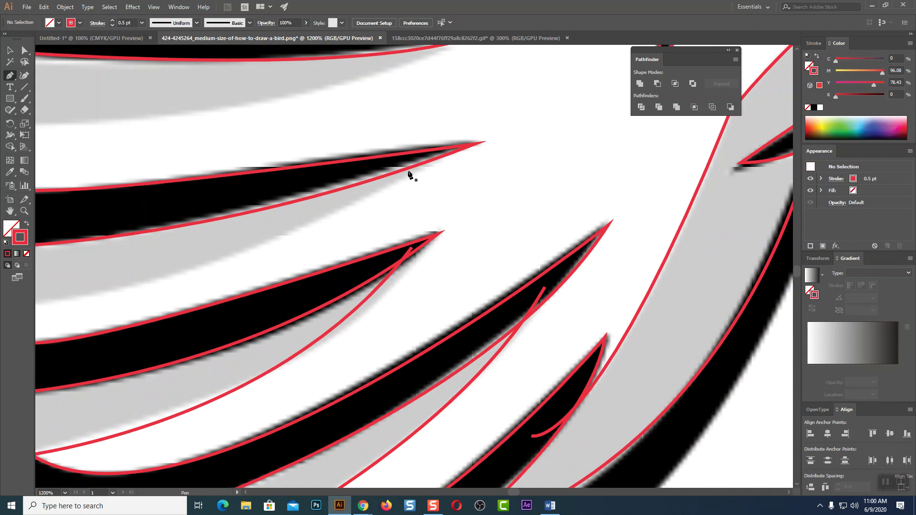
pyautogui.click(441, 152)
pyautogui.moveTo(379, 220); pyautogui.dragTo(605, 191)
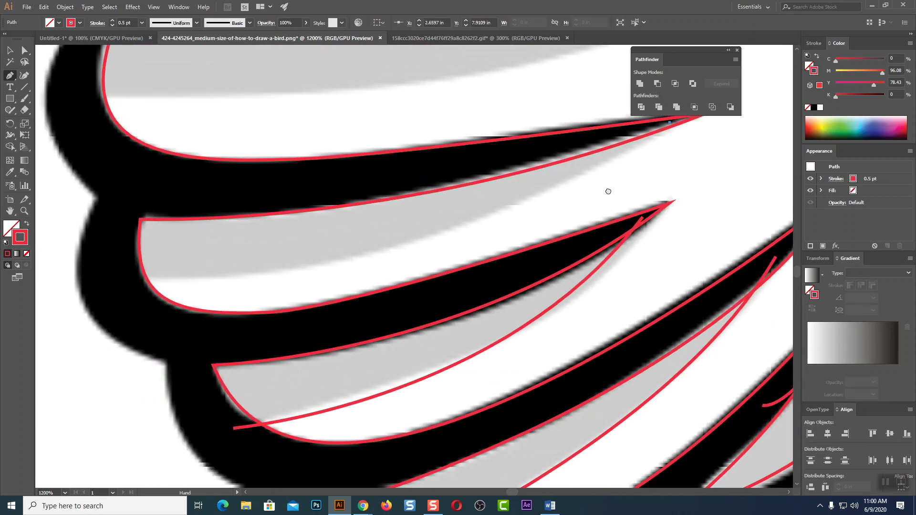
pyautogui.moveTo(135, 277); pyautogui.dragTo(66, 273)
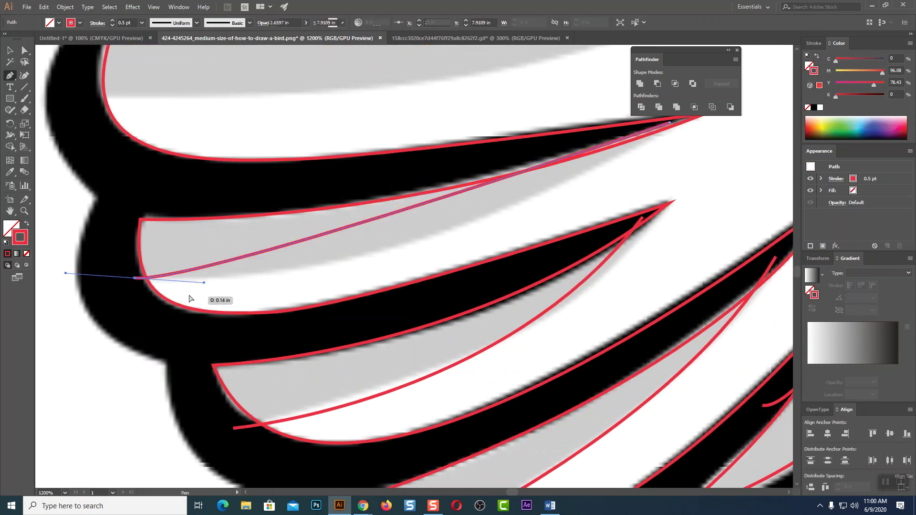
pyautogui.moveTo(207, 285)
pyautogui.mouseDown()
pyautogui.moveTo(456, 267)
pyautogui.moveTo(464, 284)
pyautogui.moveTo(457, 283)
pyautogui.mouseUp()
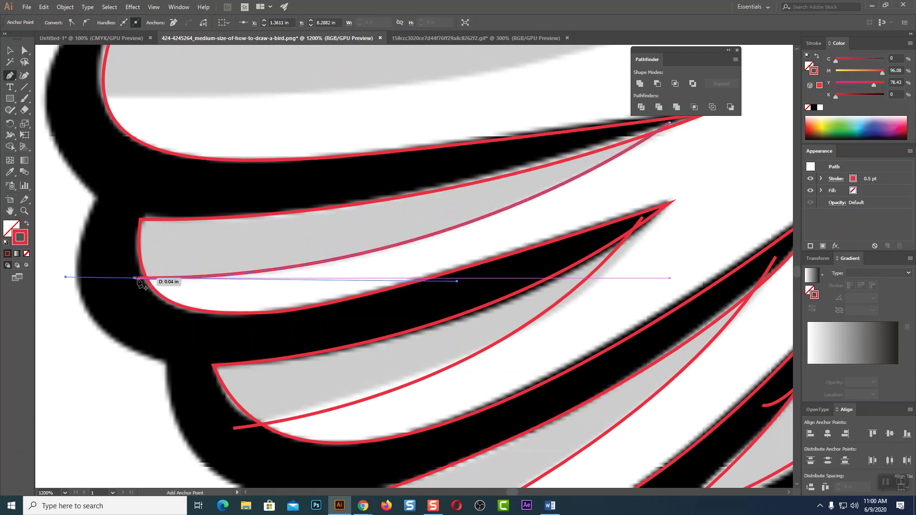
pyautogui.keyDown('ctrl'); pyautogui.click(131, 246); pyautogui.keyUp('ctrl')
# Trace the last feather's shading curve from its rounded end, then zoom out.
pyautogui.moveTo(225, 184); pyautogui.dragTo(260, 370)
pyautogui.click(138, 298)
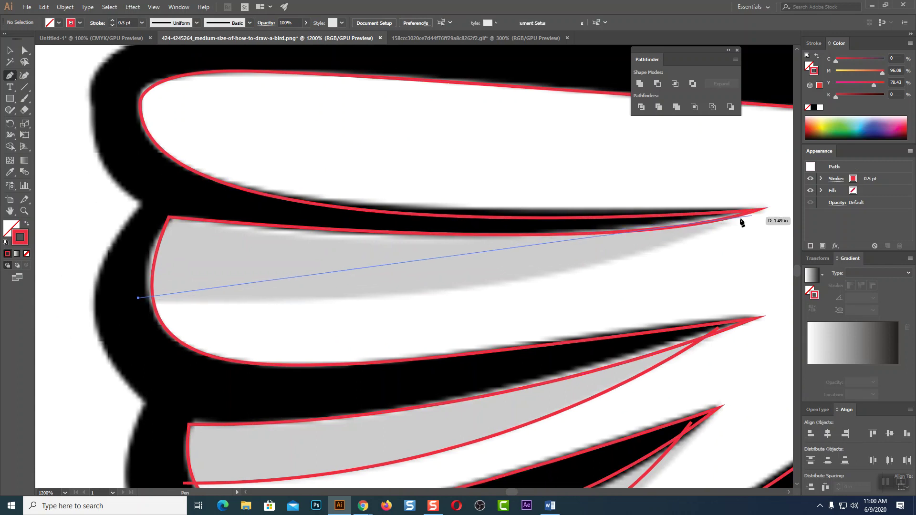
pyautogui.moveTo(767, 208); pyautogui.dragTo(794, 201)
pyautogui.moveTo(537, 245); pyautogui.dragTo(379, 328)
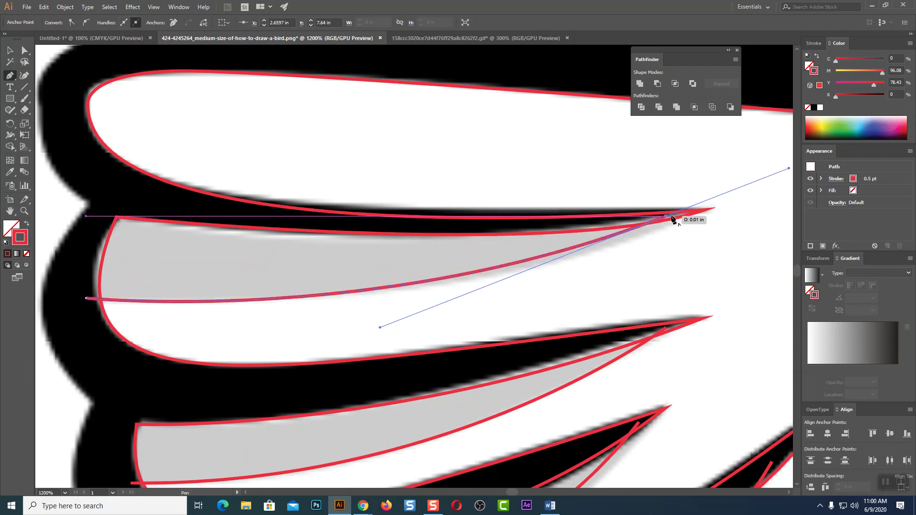
pyautogui.click(667, 215)
pyautogui.keyDown('ctrl'); pyautogui.click(102, 191); pyautogui.keyUp('ctrl')
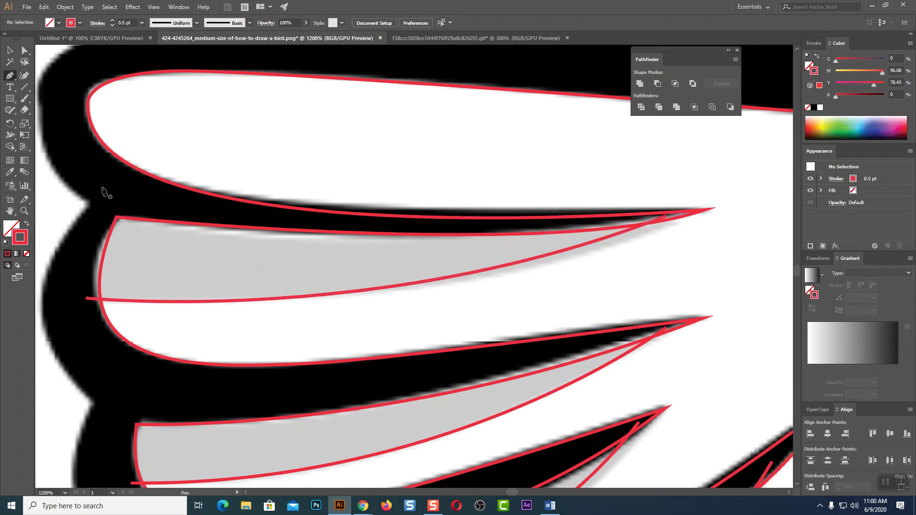
pyautogui.hotkey('ctrl', '-')
pyautogui.hotkey('ctrl', '-')
pyautogui.hotkey('ctrl', '-')
pyautogui.hotkey('ctrl', '-')
pyautogui.hotkey('ctrl', '-')
pyautogui.hotkey('ctrl', '-')
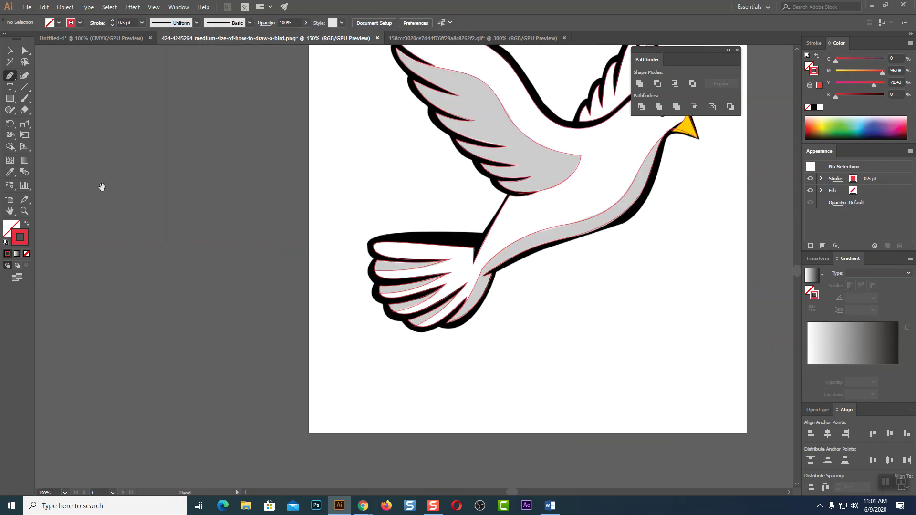
# Give the dove outline shape a red fill with no stroke.
pyautogui.moveTo(412, 215); pyautogui.dragTo(252, 274)
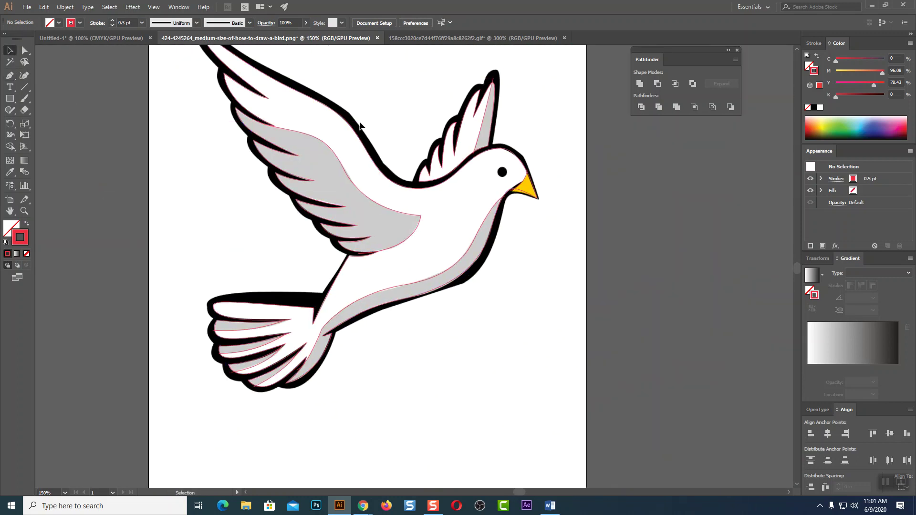
pyautogui.click(368, 152)
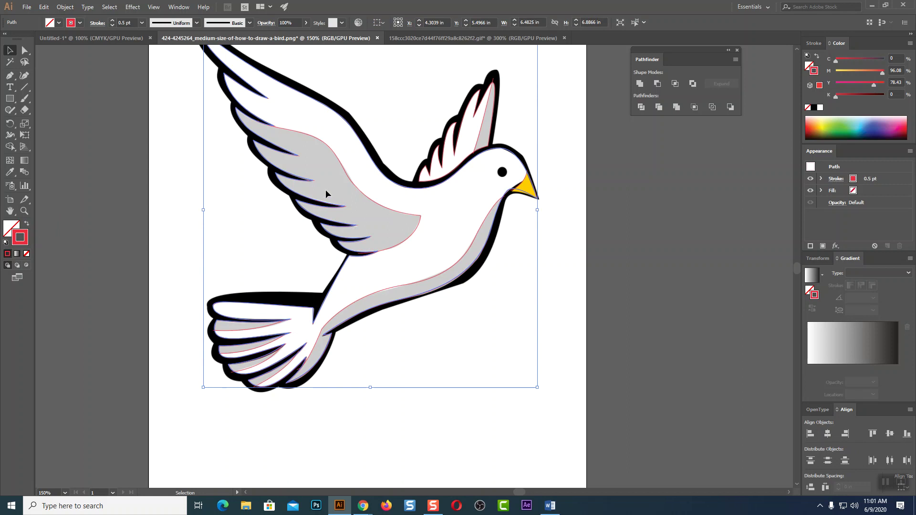
pyautogui.click(29, 224)
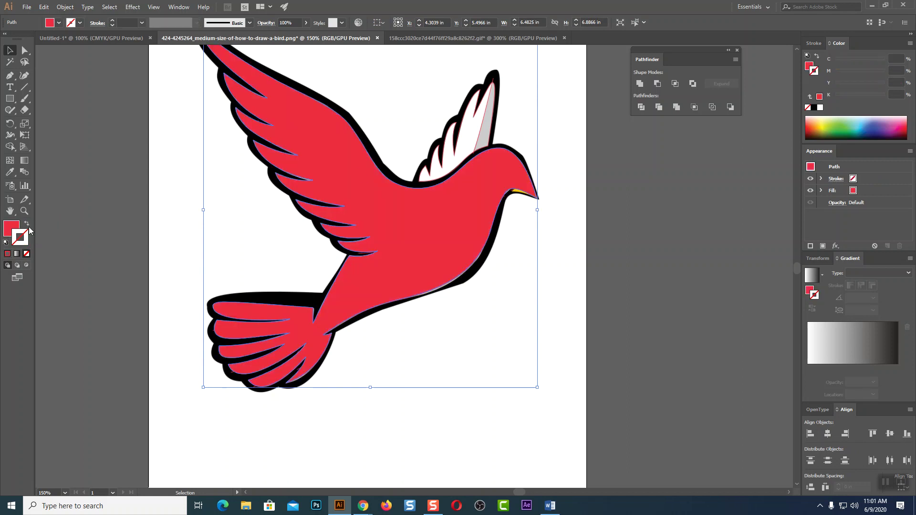
# Select the wing, tail feather and belly shading curves together with the dove body.
pyautogui.click(325, 143)
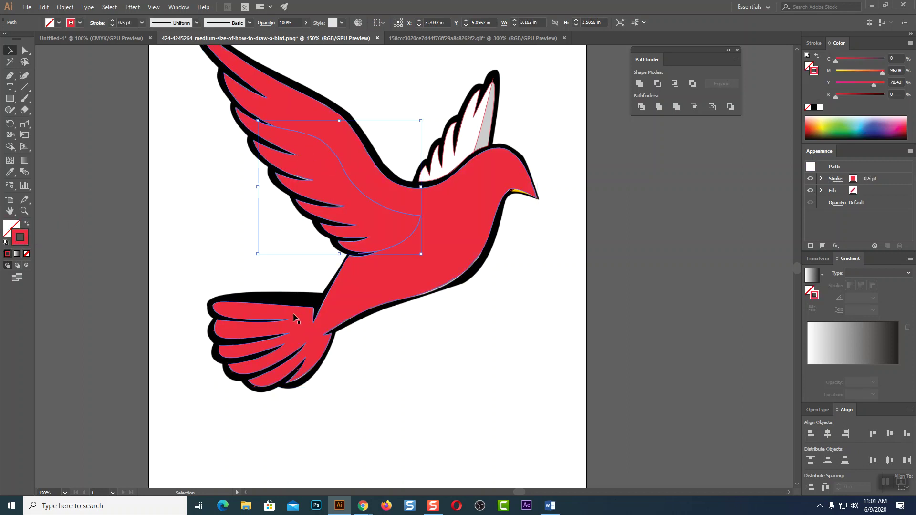
pyautogui.keyDown('shift'); pyautogui.click(238, 333); pyautogui.keyUp('shift')
pyautogui.keyDown('shift'); pyautogui.click(246, 351); pyautogui.keyUp('shift')
pyautogui.keyDown('shift'); pyautogui.click(263, 381); pyautogui.keyUp('shift')
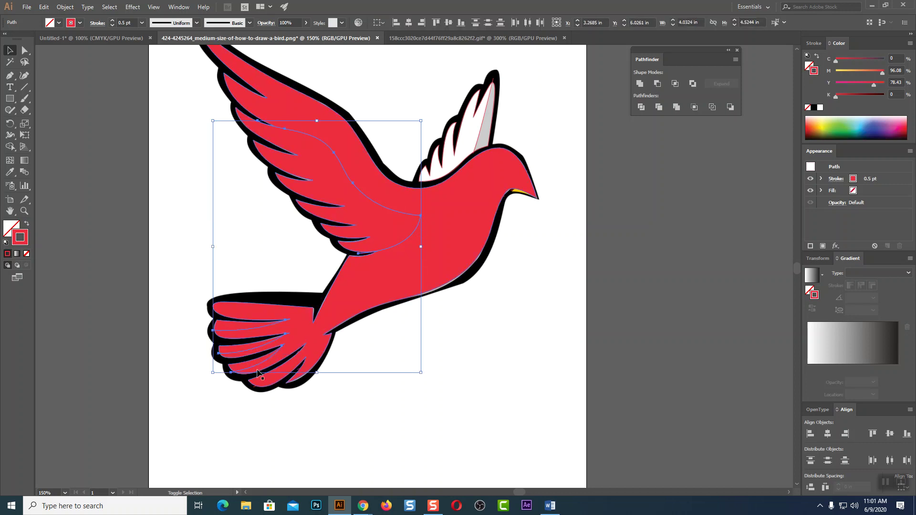
pyautogui.keyDown('shift'); pyautogui.click(264, 380); pyautogui.keyUp('shift')
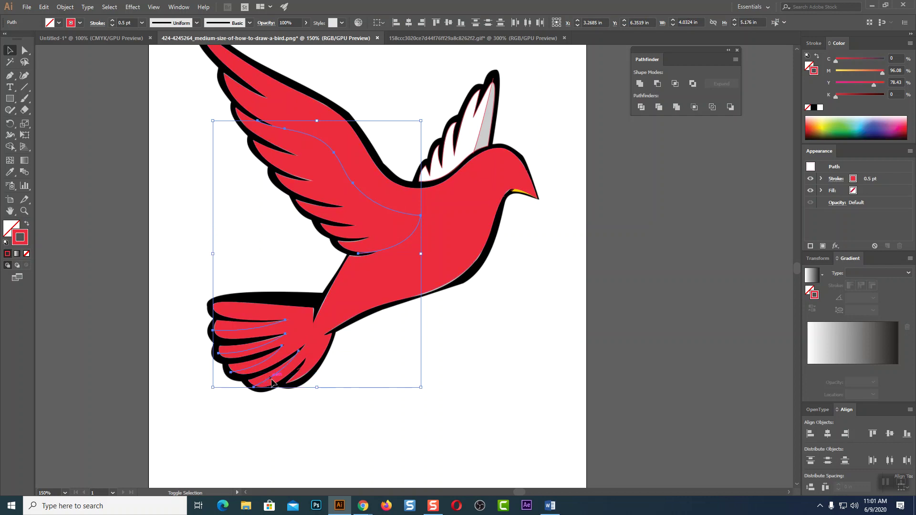
pyautogui.keyDown('shift'); pyautogui.click(496, 210); pyautogui.keyUp('shift')
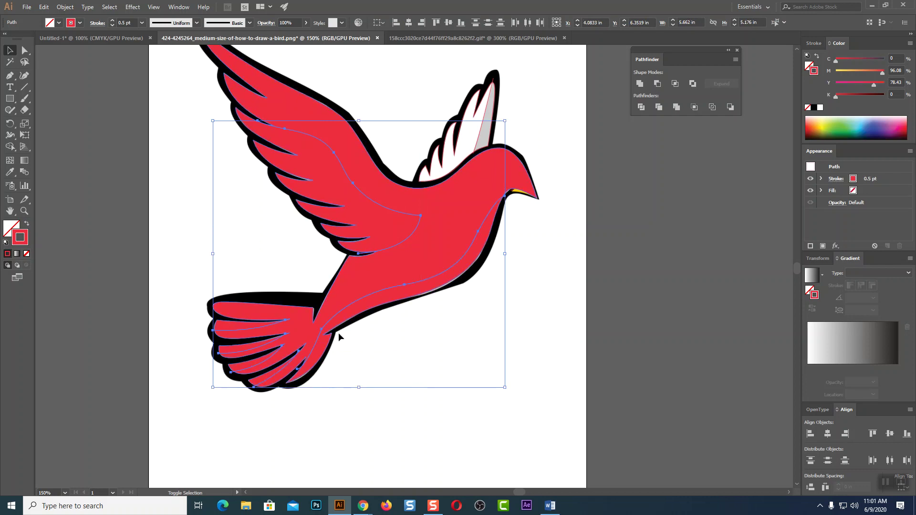
pyautogui.keyDown('shift'); pyautogui.click(472, 164); pyautogui.keyUp('shift')
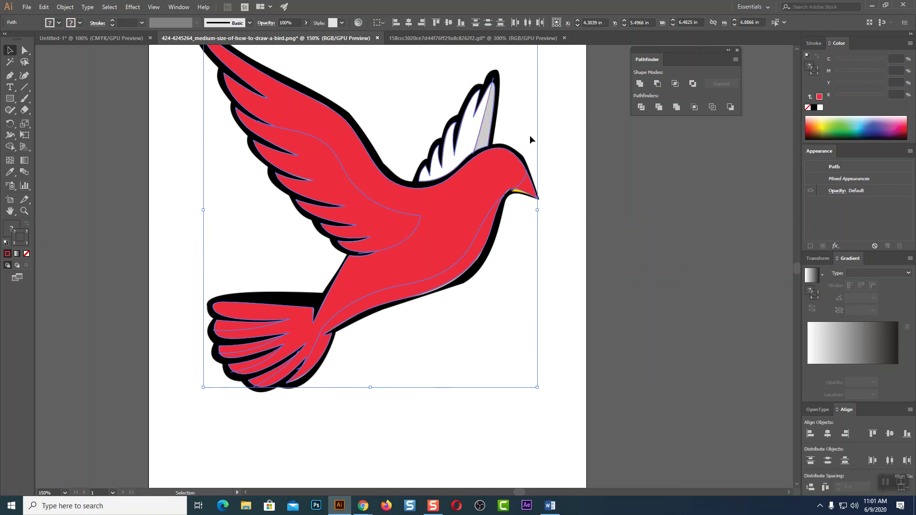
# Divide the dove along the selected curves and ungroup it into separate pieces.
pyautogui.click(642, 108)
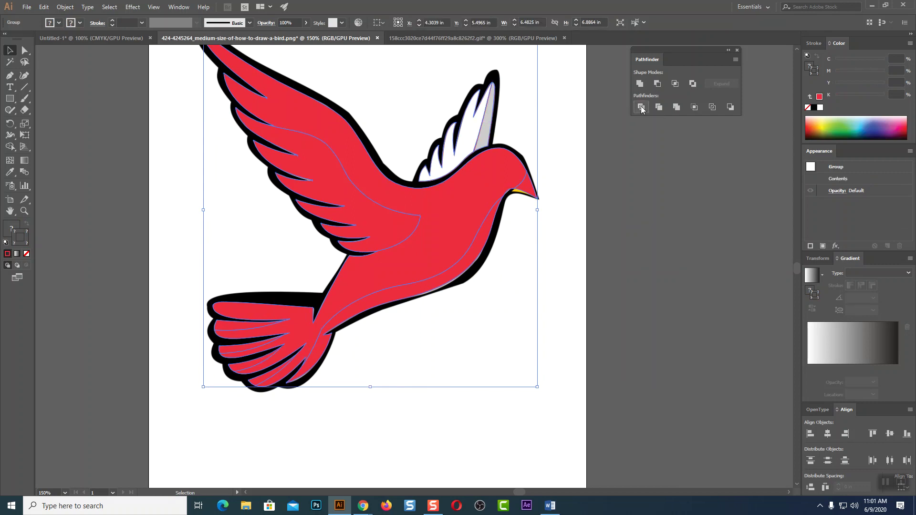
pyautogui.rightClick(454, 216)
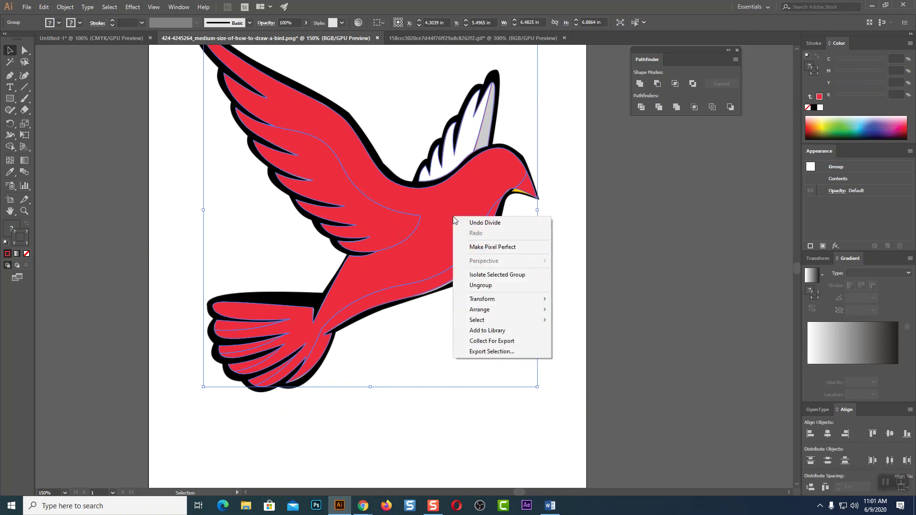
pyautogui.click(480, 286)
pyautogui.click(661, 268)
pyautogui.click(533, 193)
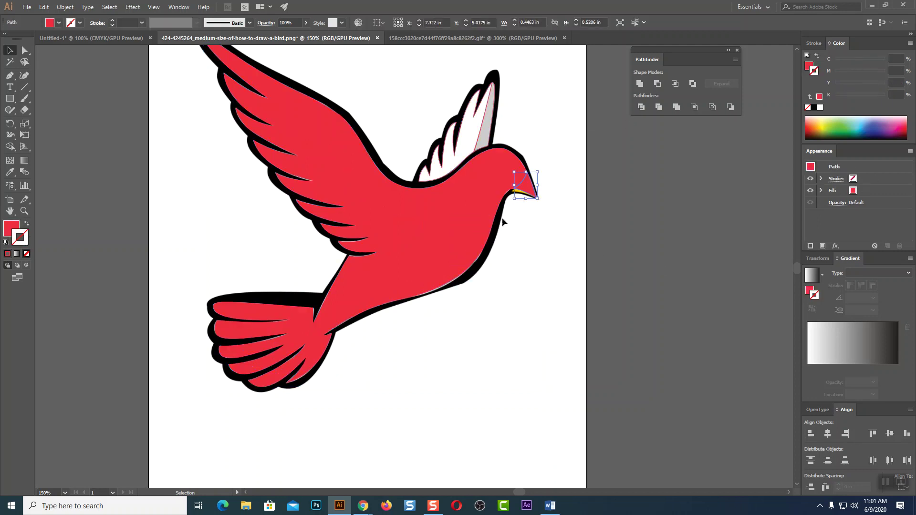
pyautogui.click(485, 243)
pyautogui.click(245, 327)
pyautogui.click(308, 184)
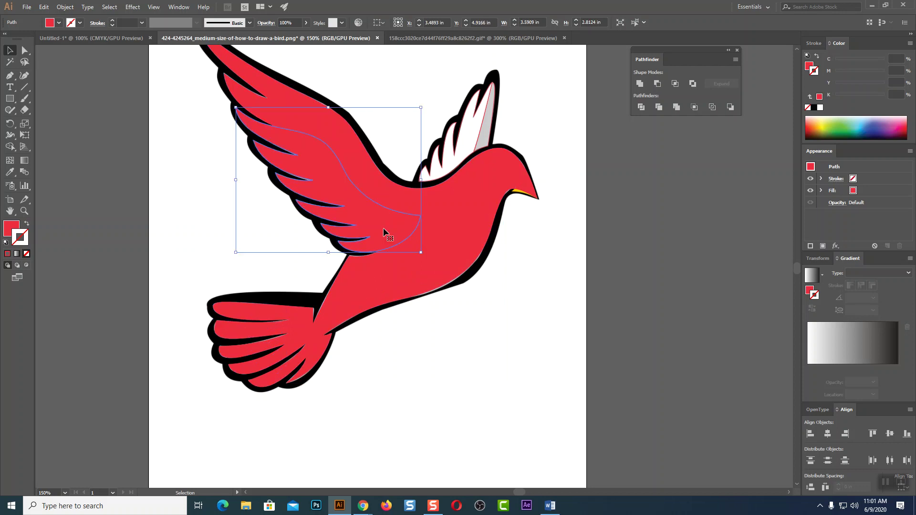
pyautogui.click(532, 307)
# Fill the wing's shading piece with the darker red 9e1b2b.
pyautogui.click(340, 192)
pyautogui.doubleClick(7, 233)
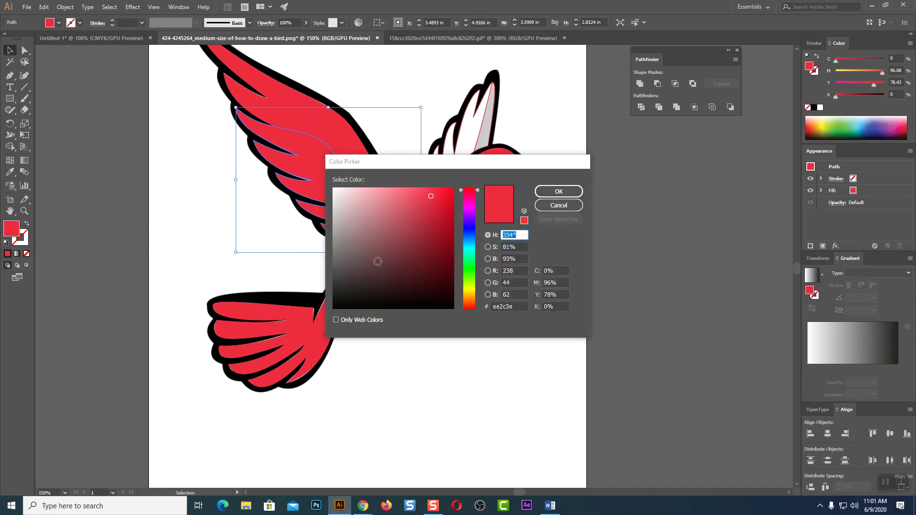
pyautogui.click(437, 228)
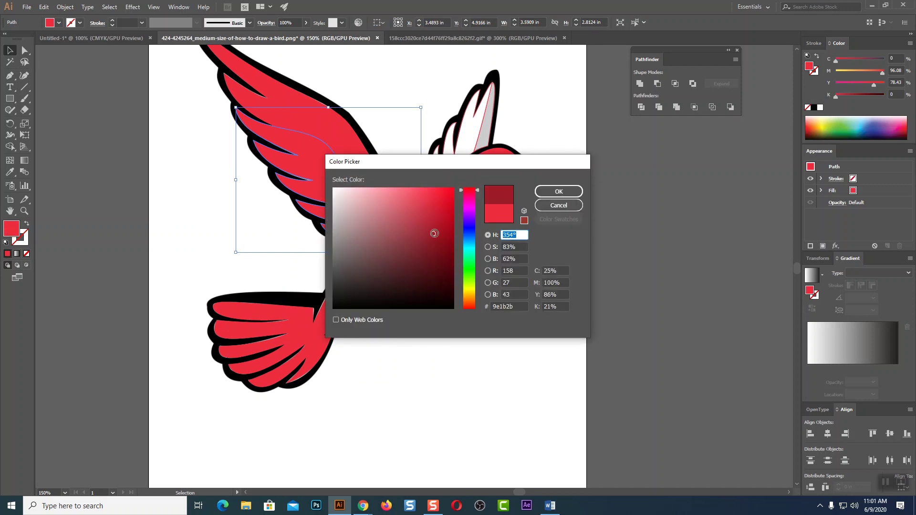
pyautogui.click(559, 191)
pyautogui.click(571, 262)
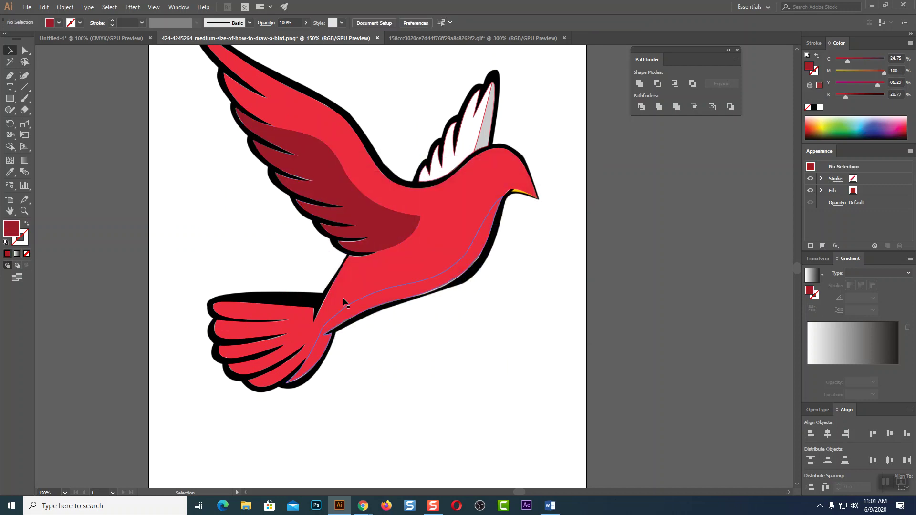
pyautogui.click(244, 325)
# Eyedrop the dark red wing colour onto the tail feathers, body shading and raised-wing grey sliver.
pyautogui.keyDown('shift'); pyautogui.click(242, 351); pyautogui.keyUp('shift')
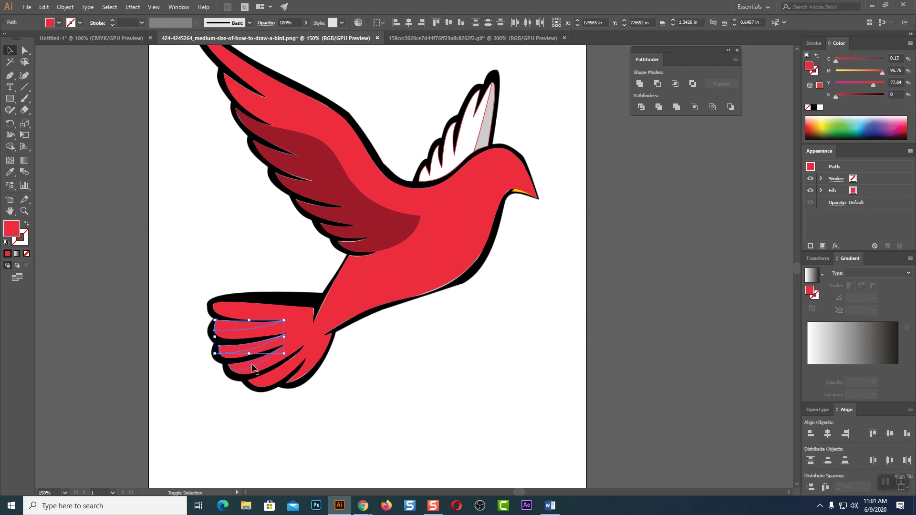
pyautogui.keyDown('shift'); pyautogui.click(354, 319); pyautogui.keyUp('shift')
pyautogui.click(10, 172)
pyautogui.click(270, 166)
pyautogui.click(10, 50)
pyautogui.click(549, 319)
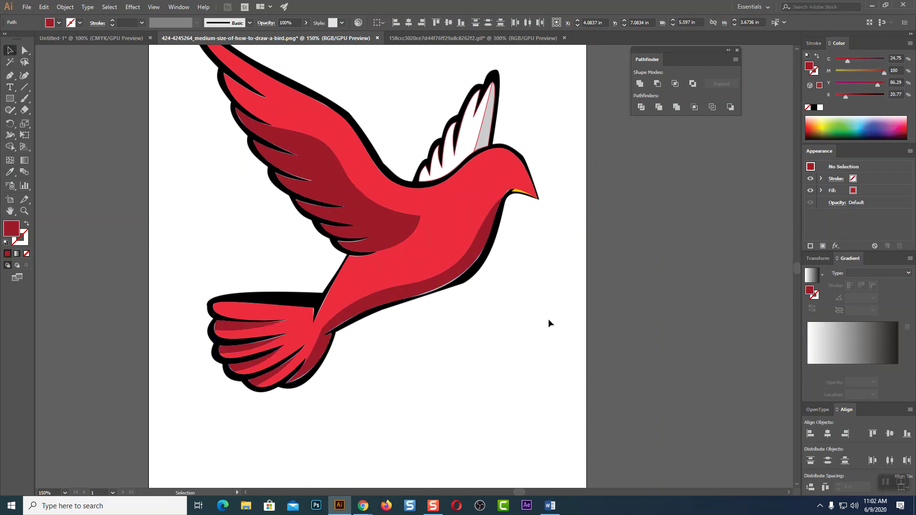
pyautogui.click(493, 126)
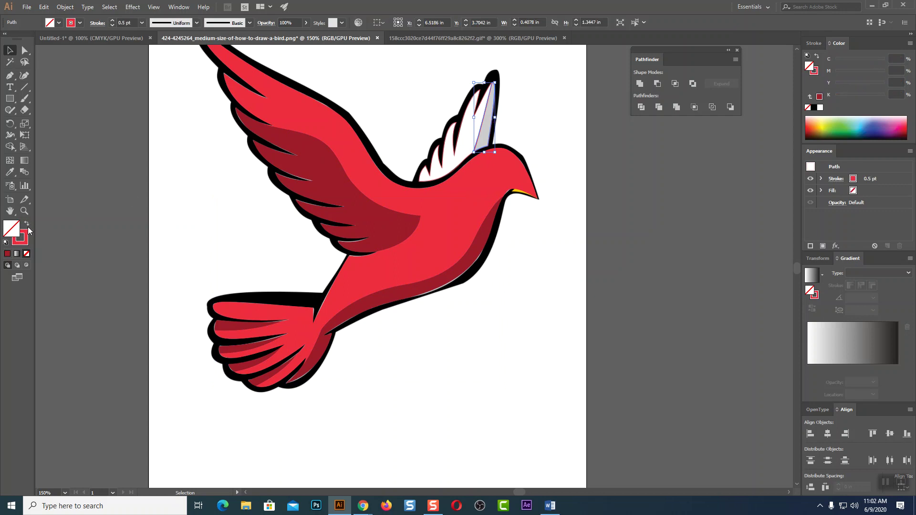
pyautogui.click(9, 172)
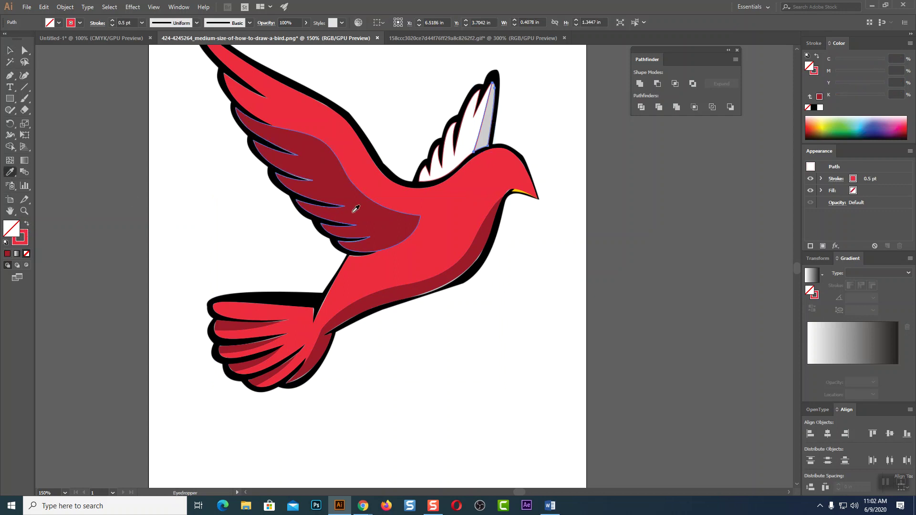
pyautogui.click(352, 211)
pyautogui.click(9, 50)
# Make the white raised-wing feathers red with no stroke.
pyautogui.click(457, 135)
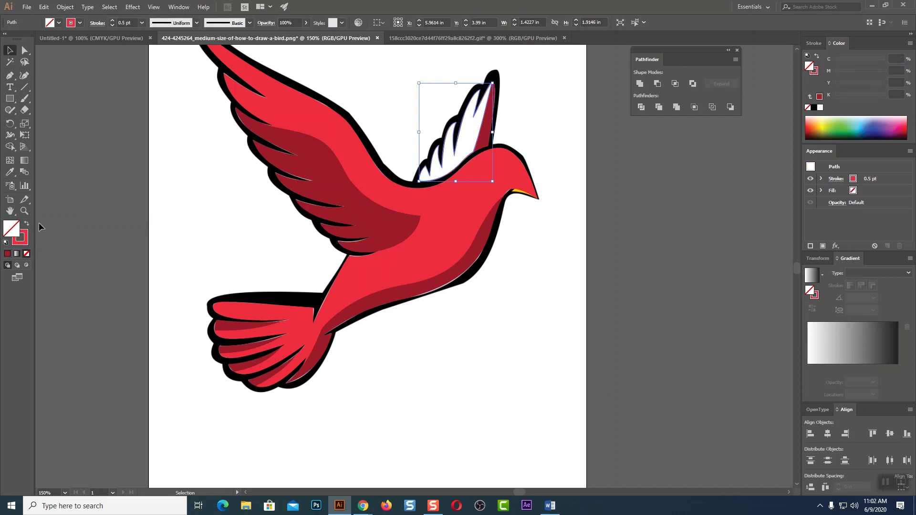
pyautogui.click(28, 224)
pyautogui.click(466, 331)
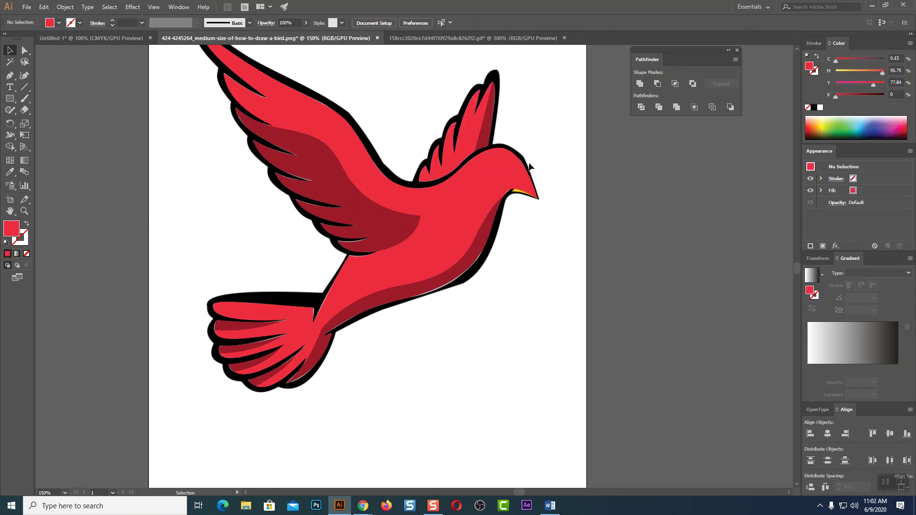
pyautogui.press('ctrl')
pyautogui.hotkey('ctrl', 'a')
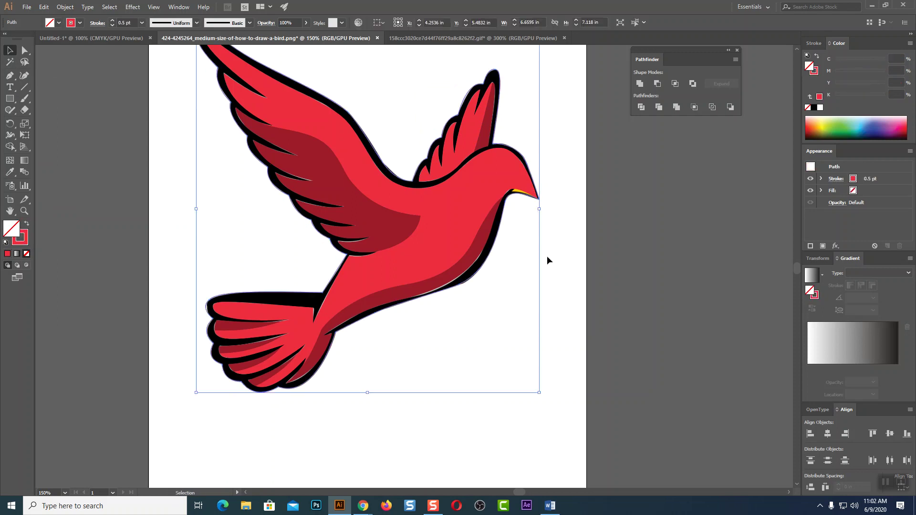
# Recolour the bird's outline dark grey #333333, swapping it to the fill with Shift+X.
pyautogui.scroll(2, 582, 167)
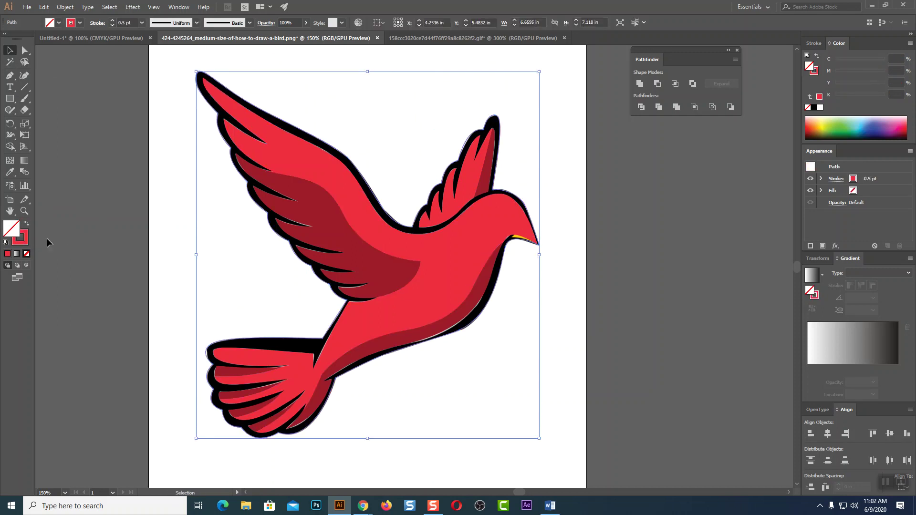
pyautogui.click(26, 243)
pyautogui.doubleClick(26, 242)
pyautogui.moveTo(364, 268); pyautogui.dragTo(322, 285)
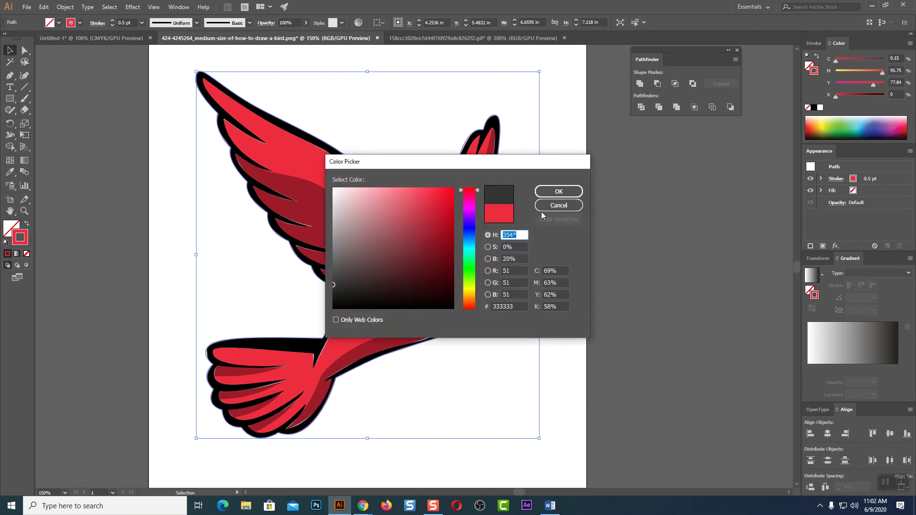
pyautogui.click(558, 191)
pyautogui.hotkey('shift', 'x')
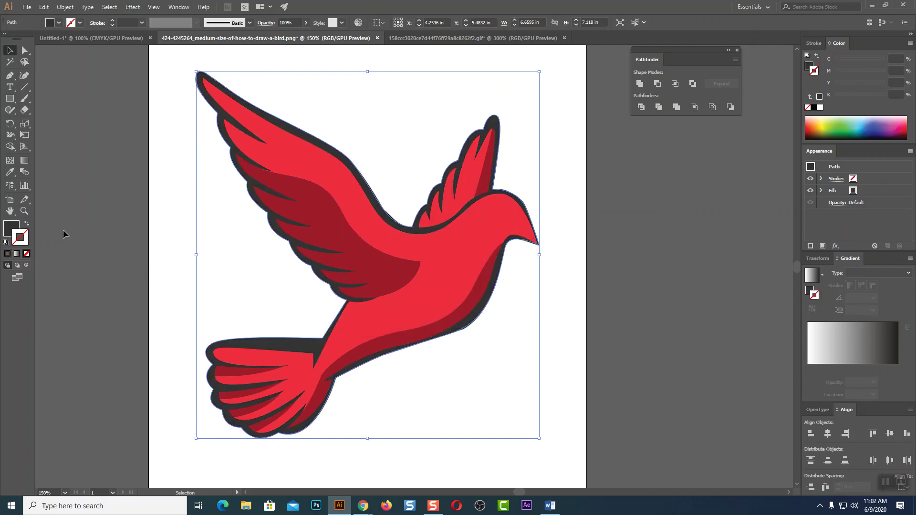
pyautogui.click(587, 194)
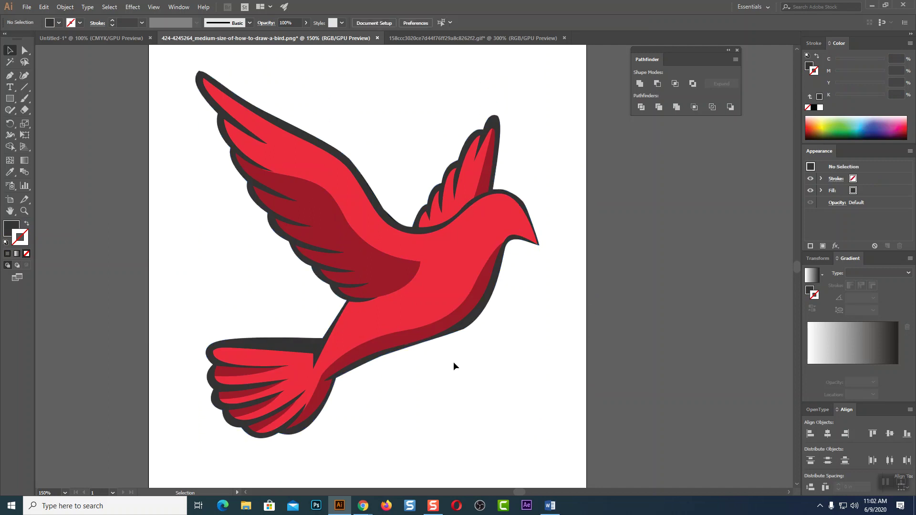
# Zoom in on the head and fill the beak with orange #f4a525.
pyautogui.click(466, 327)
pyautogui.click(552, 327)
pyautogui.keyDown('ctrl'); pyautogui.click(550, 326); pyautogui.keyUp('ctrl')
pyautogui.moveTo(551, 325); pyautogui.dragTo(410, 329)
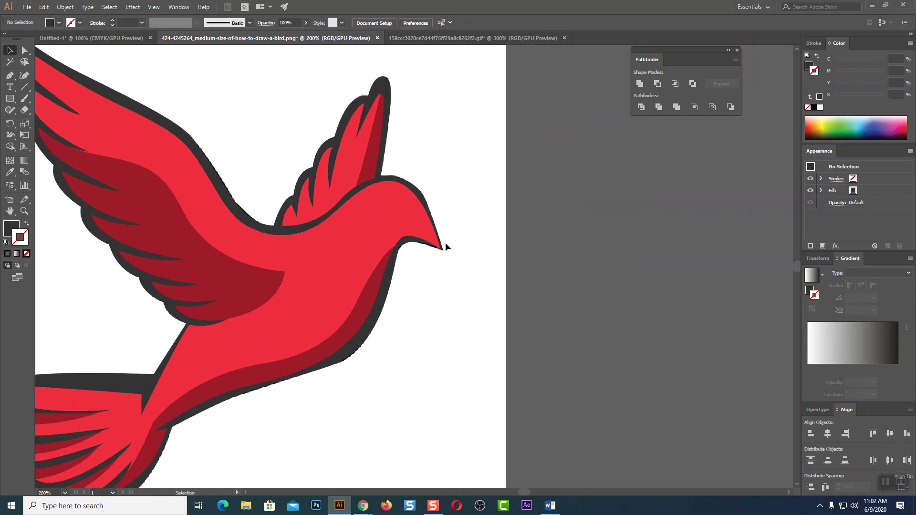
pyautogui.click(420, 223)
pyautogui.doubleClick(7, 229)
pyautogui.moveTo(466, 286); pyautogui.dragTo(468, 300)
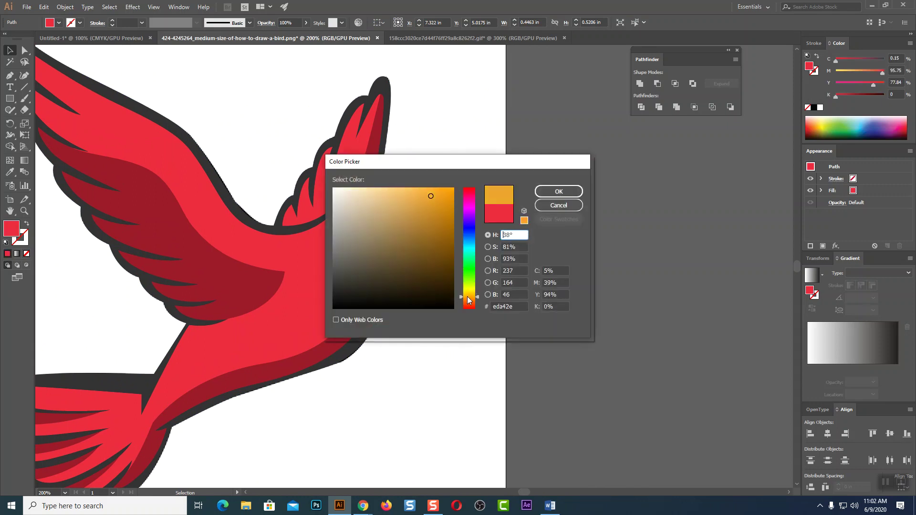
pyautogui.click(437, 192)
pyautogui.click(558, 195)
pyautogui.click(562, 270)
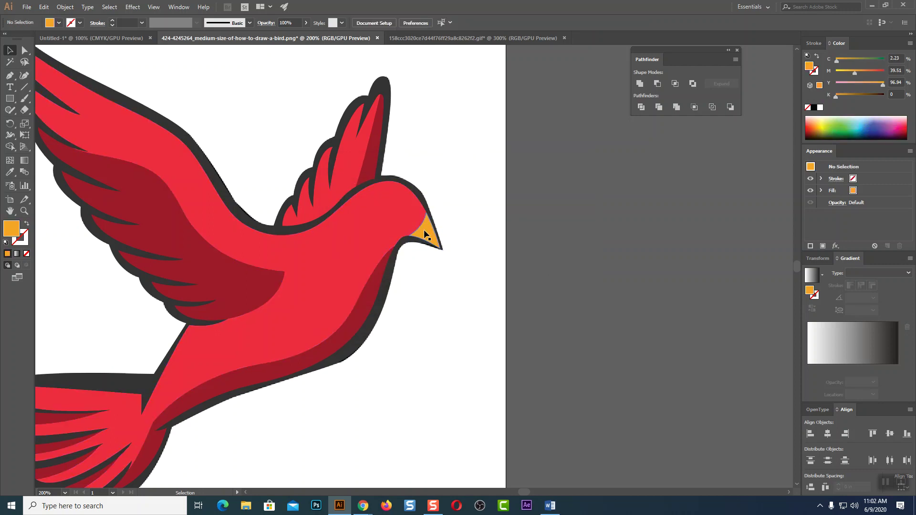
# Draw a small circle on the bird's head with a near-black dark grey fill.
pyautogui.click(9, 98)
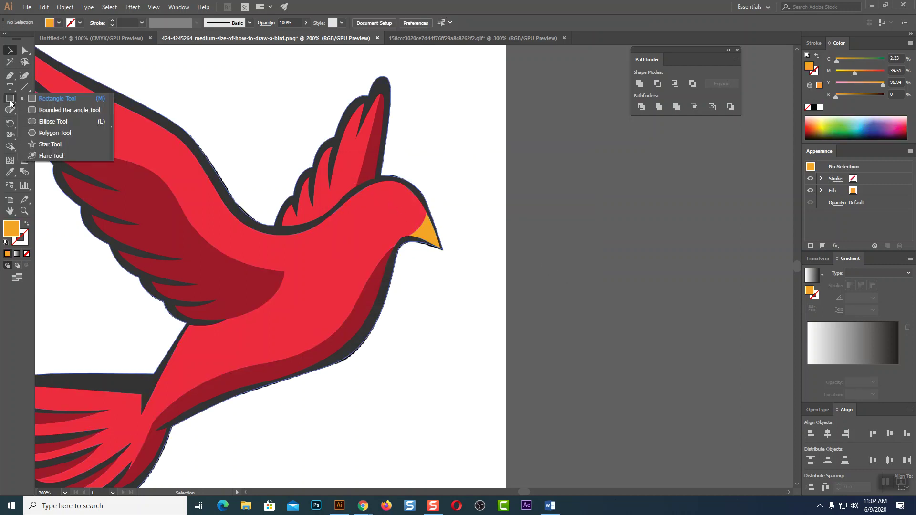
pyautogui.click(53, 121)
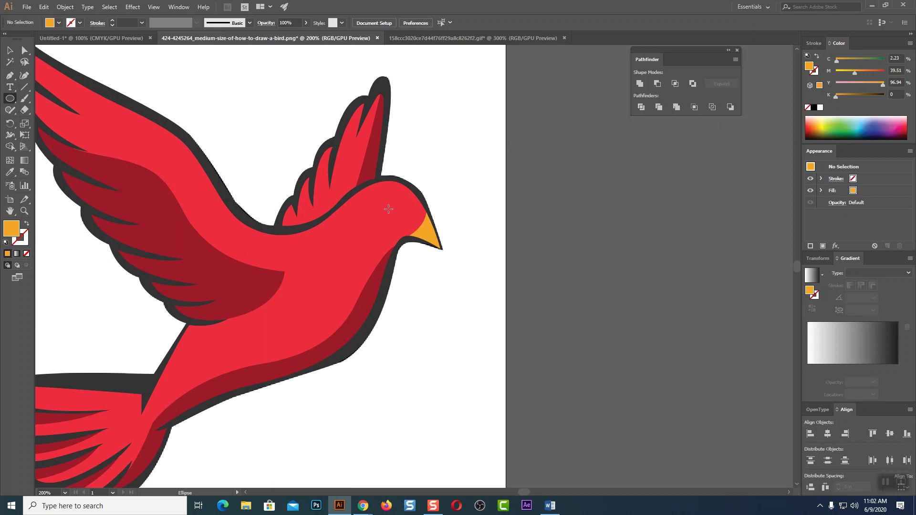
pyautogui.moveTo(392, 208); pyautogui.dragTo(400, 212)
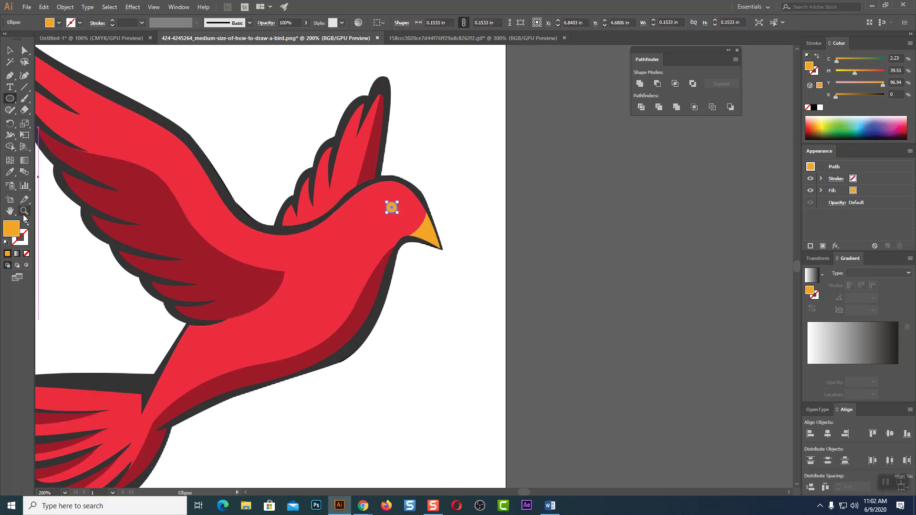
pyautogui.doubleClick(11, 228)
pyautogui.click(333, 290)
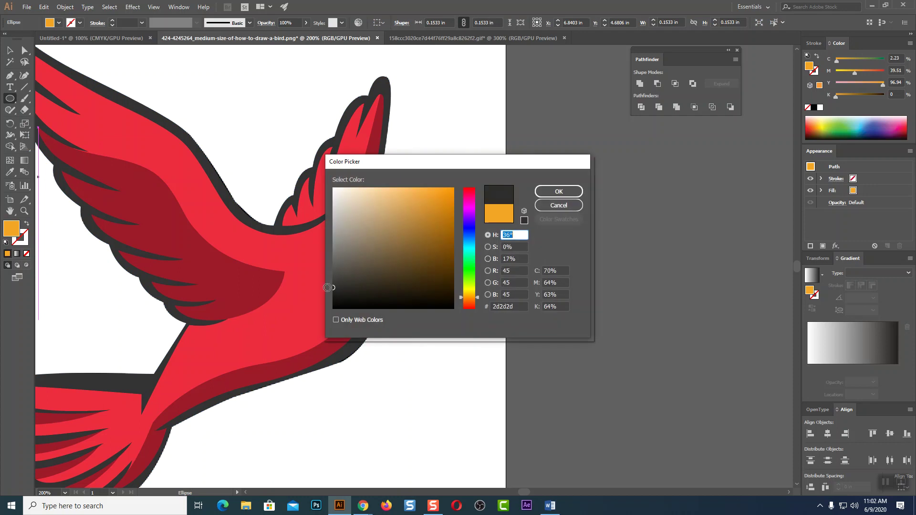
pyautogui.click(553, 191)
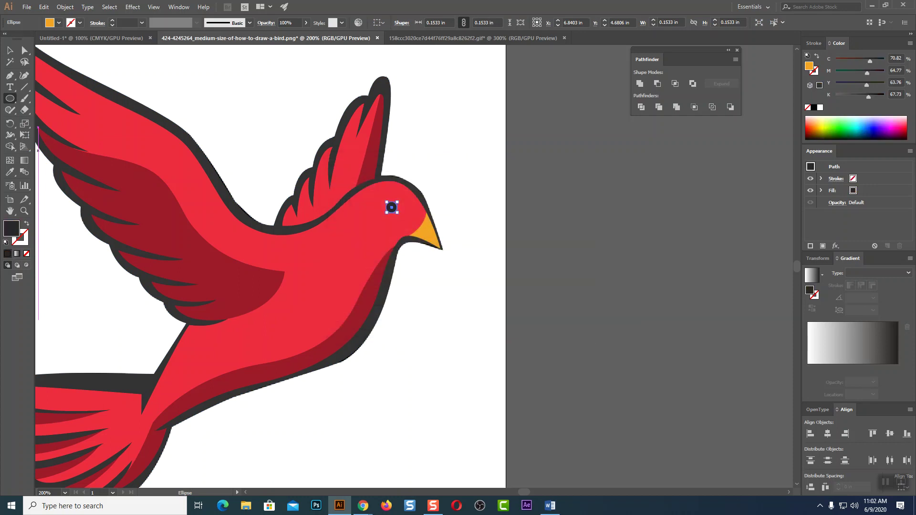
pyautogui.click(9, 52)
# Keep the eye's dark grey fill and enlarge the eye circle slightly.
pyautogui.hotkey('ctrl', '=')
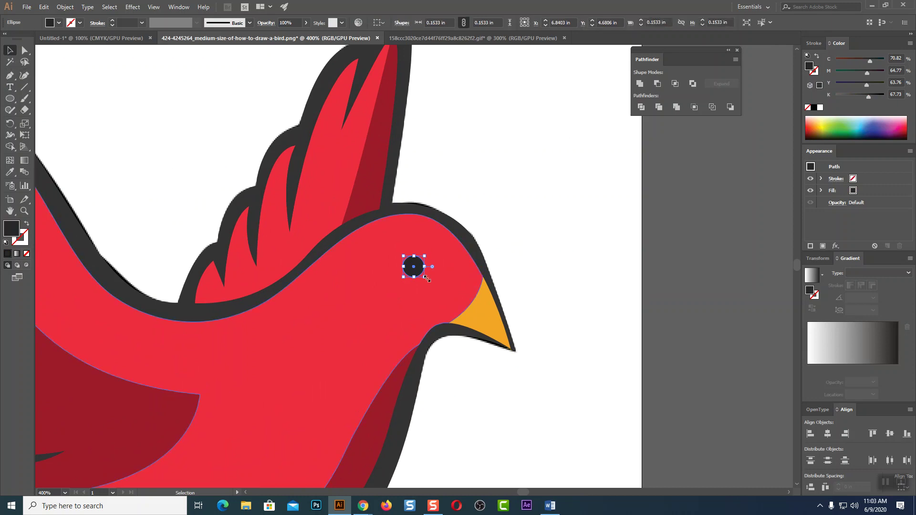
pyautogui.press('a')
pyautogui.hotkey('ctrl', 'z')
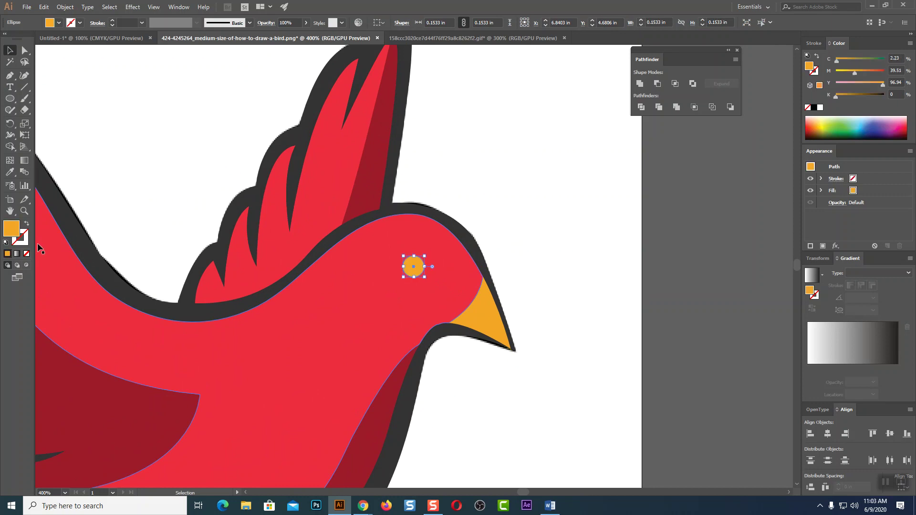
pyautogui.doubleClick(11, 228)
pyautogui.moveTo(436, 273); pyautogui.dragTo(318, 272)
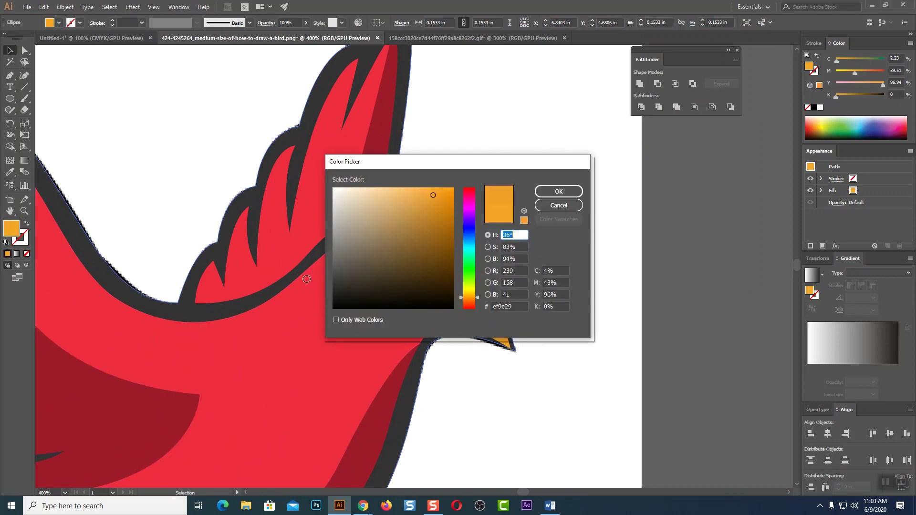
pyautogui.click(552, 206)
pyautogui.hotkey('ctrl', 'z')
pyautogui.press('a')
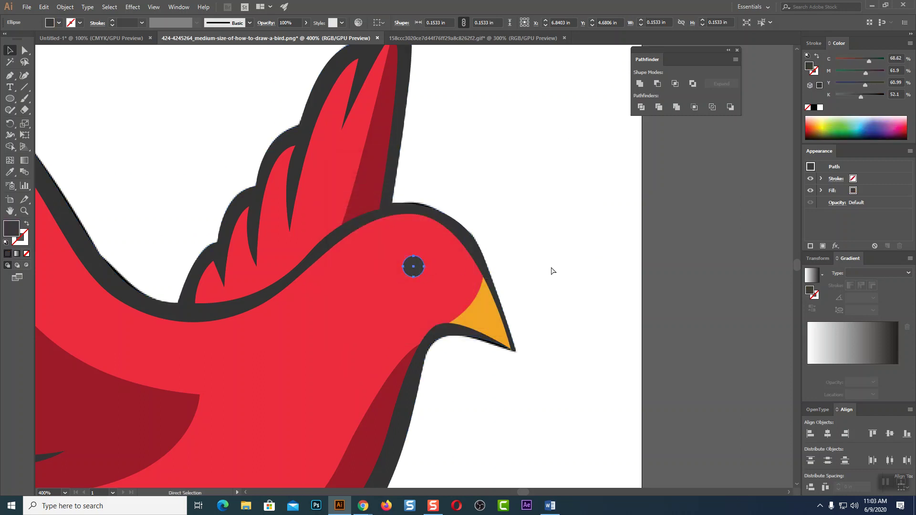
pyautogui.press('v')
pyautogui.moveTo(424, 278); pyautogui.dragTo(428, 280)
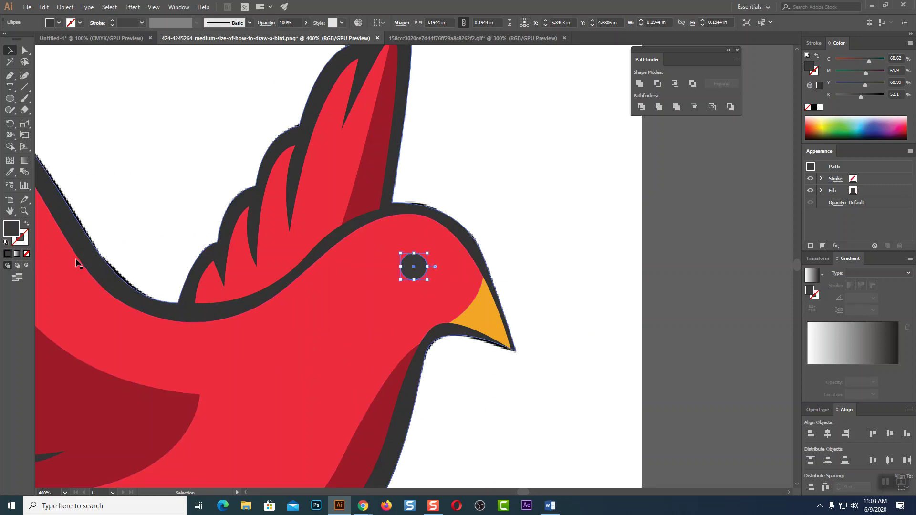
pyautogui.click(589, 202)
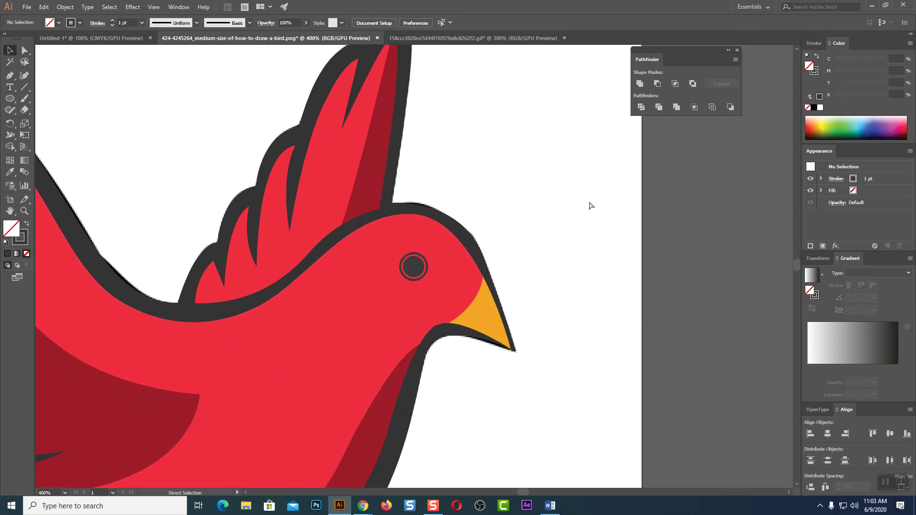
pyautogui.hotkey('ctrl', '-')
pyautogui.hotkey('ctrl', '-')
pyautogui.hotkey('ctrl', '-')
pyautogui.hotkey('ctrl', '-')
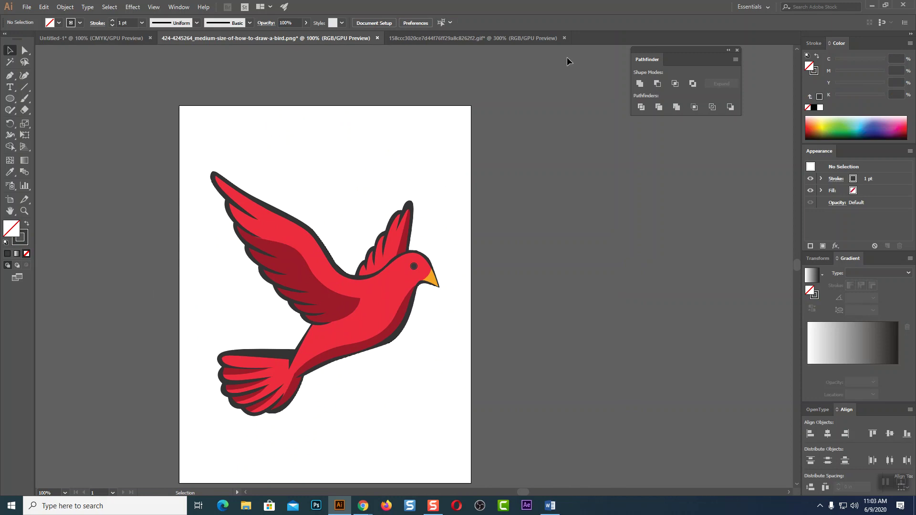
# Add a second artboard to the right of the first.
pyautogui.moveTo(190, 153); pyautogui.dragTo(520, 456)
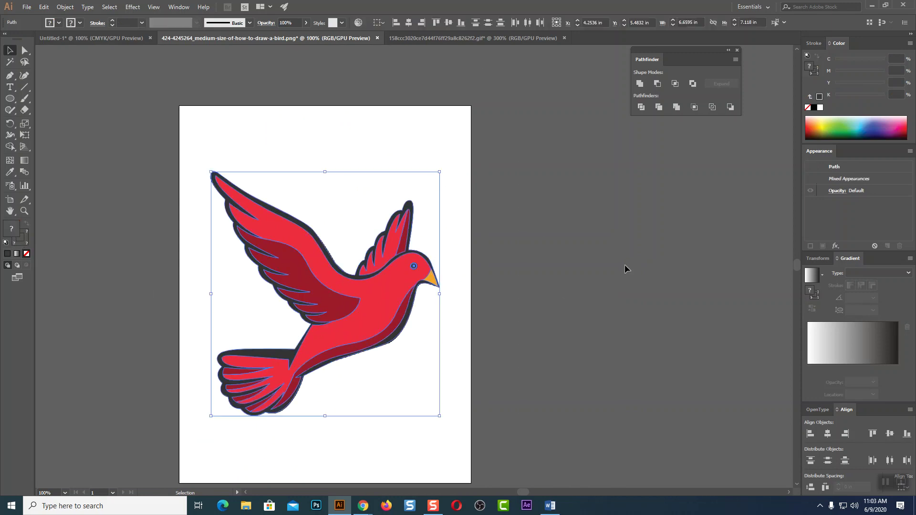
pyautogui.click(10, 199)
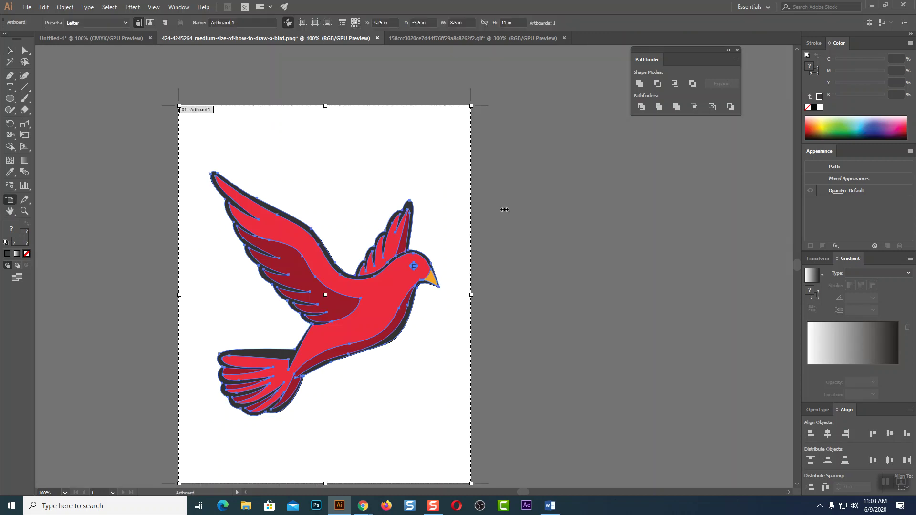
pyautogui.click(165, 22)
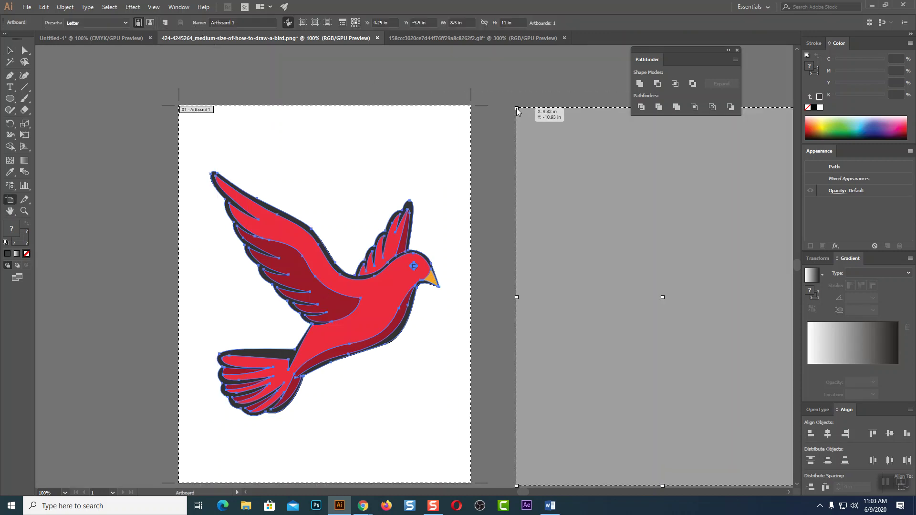
pyautogui.press('v')
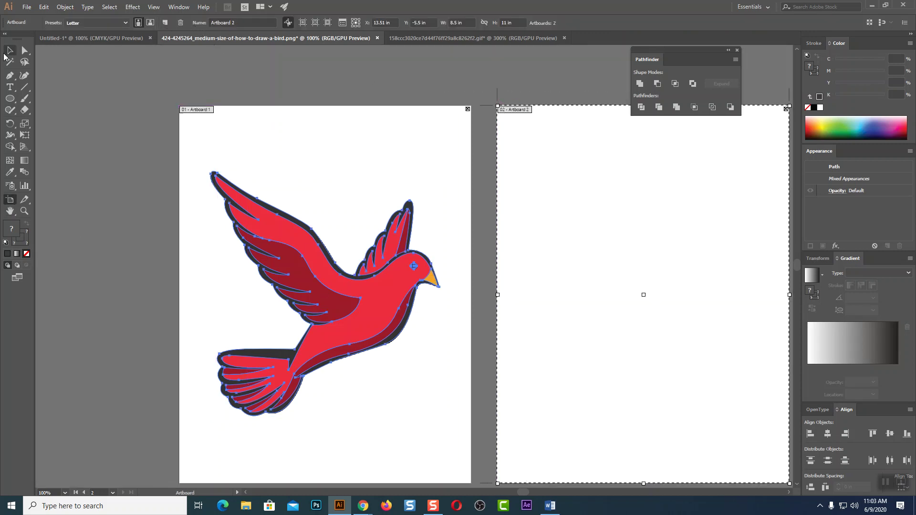
pyautogui.click(125, 101)
# Move the whole red bird onto Artboard 2.
pyautogui.moveTo(162, 149); pyautogui.dragTo(514, 446)
pyautogui.scroll(-3, 395, 375)
pyautogui.hscroll(3, 396, 374)
pyautogui.moveTo(275, 189); pyautogui.dragTo(594, 203)
pyautogui.click(735, 282)
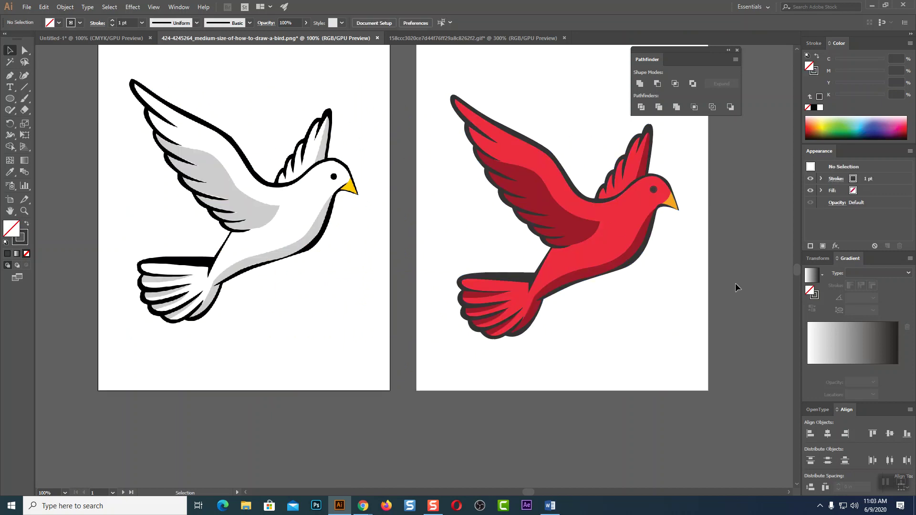
pyautogui.scroll(2, 665, 366)
pyautogui.hscroll(1, 665, 367)
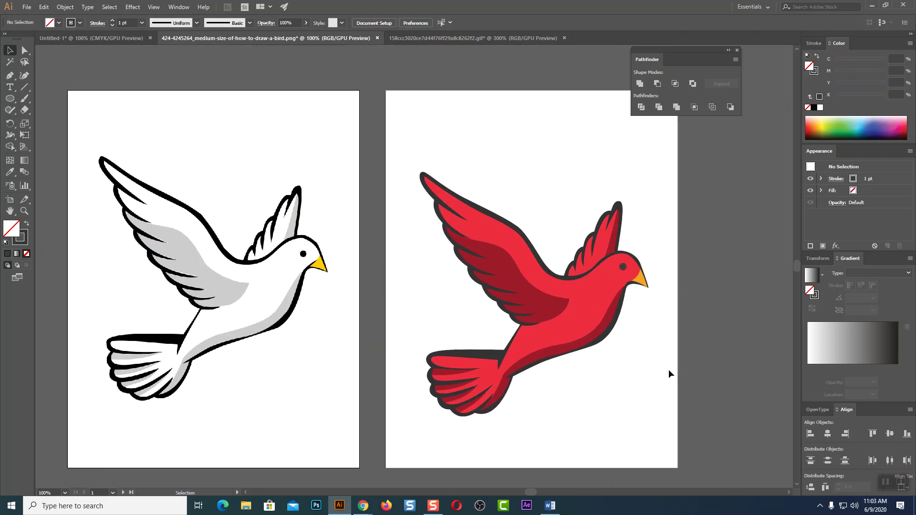